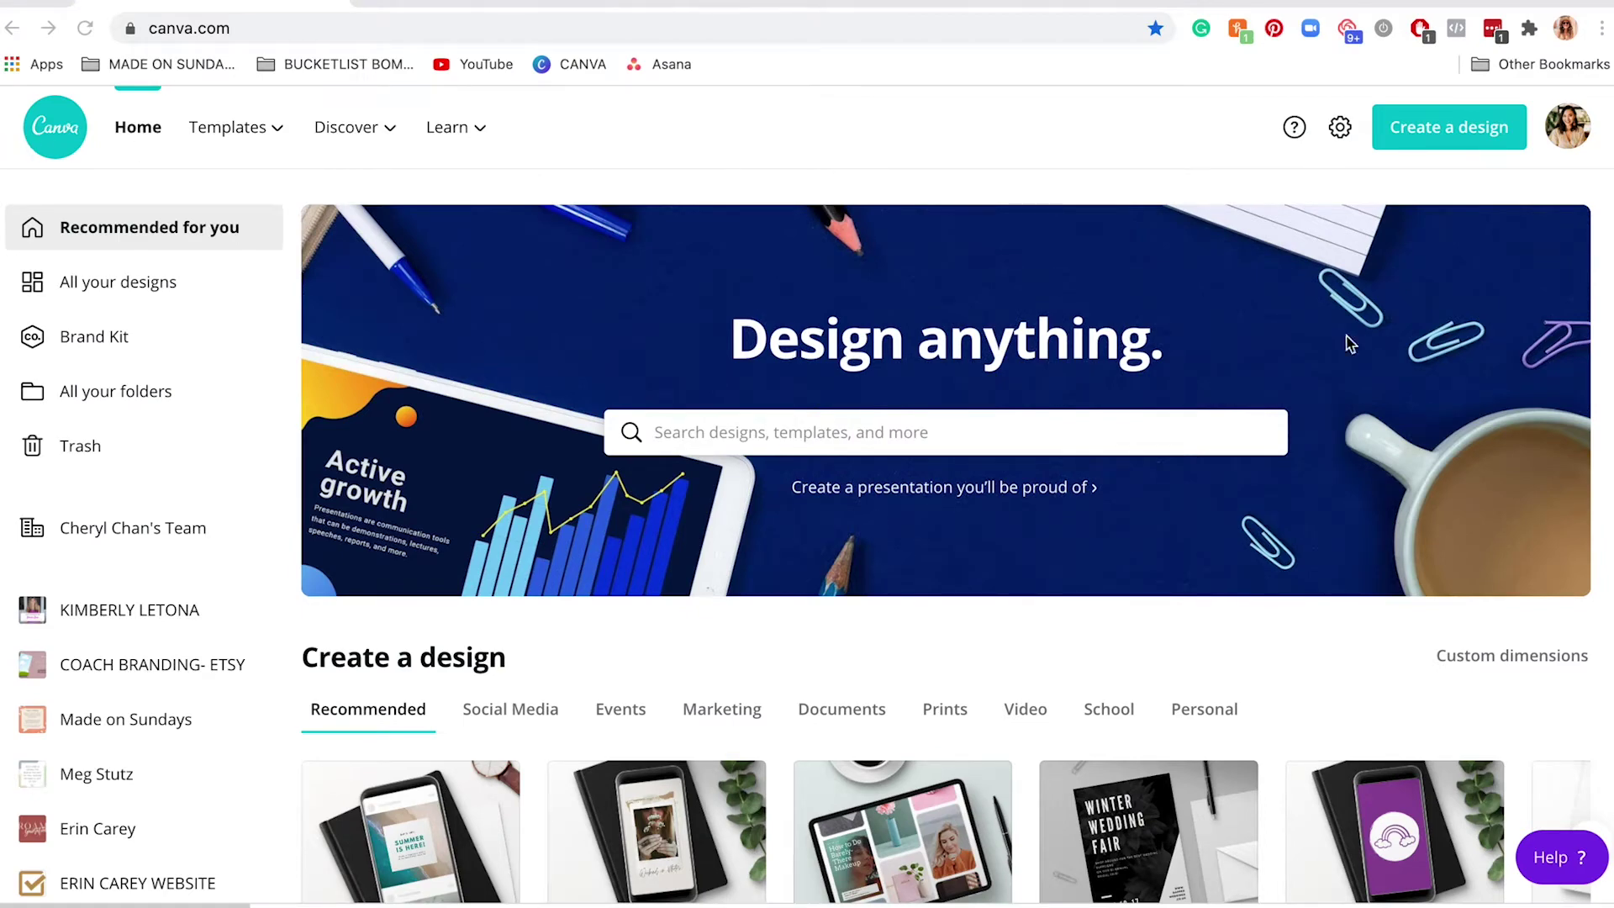
# Scroll the Canva home page, open the Create a design type list, then dismiss it
pyautogui.scroll(-2, 1349, 343)
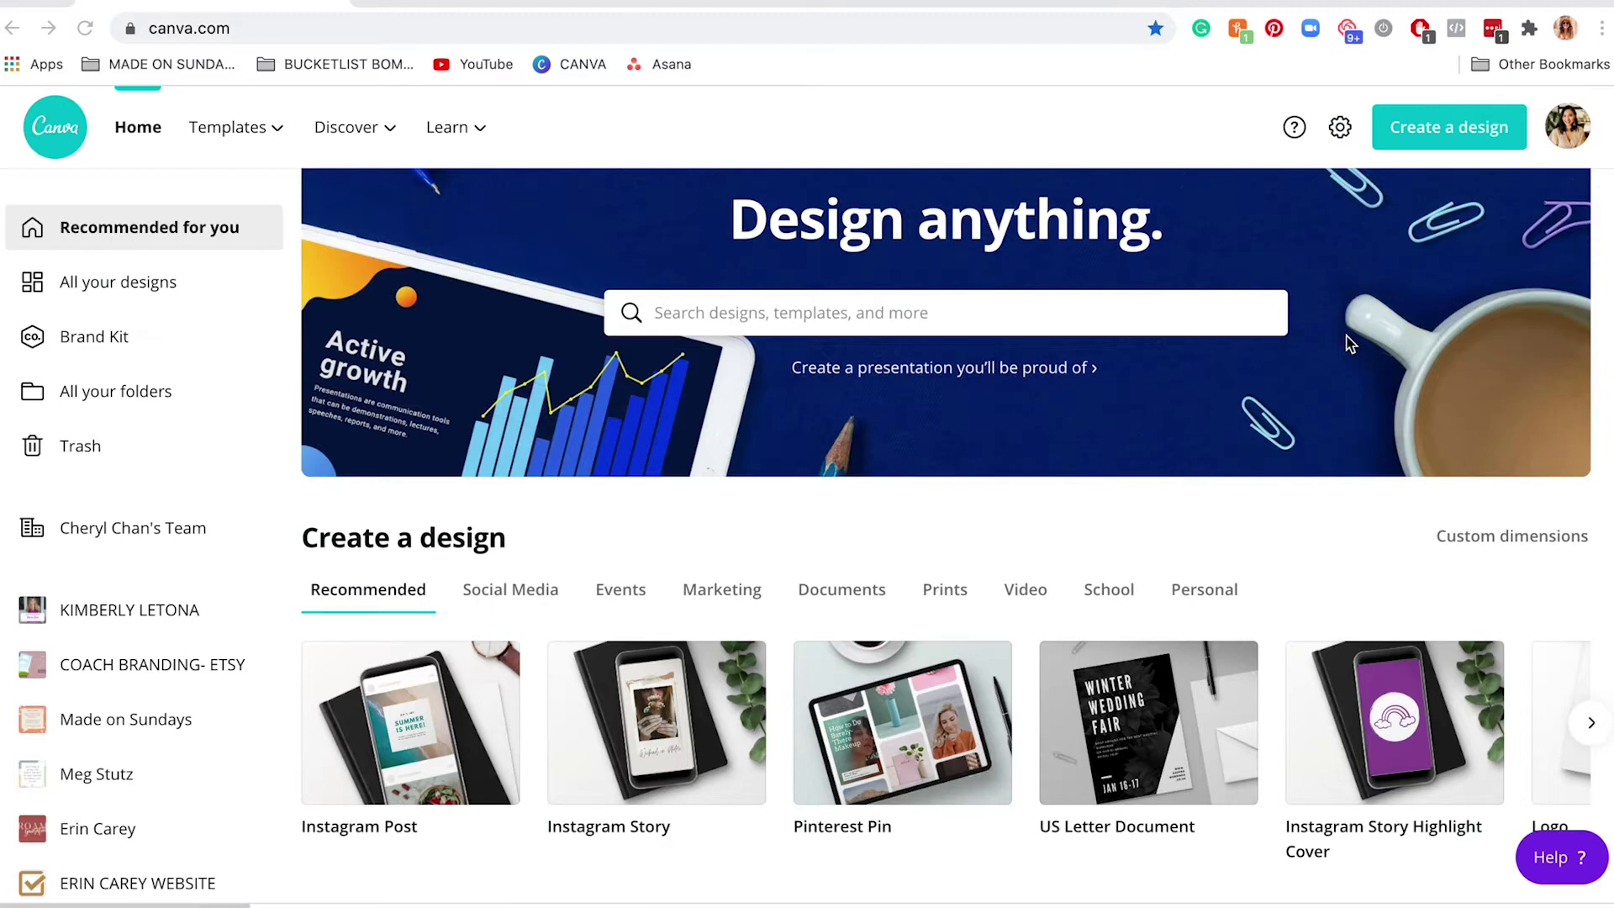
pyautogui.scroll(-1, 1350, 343)
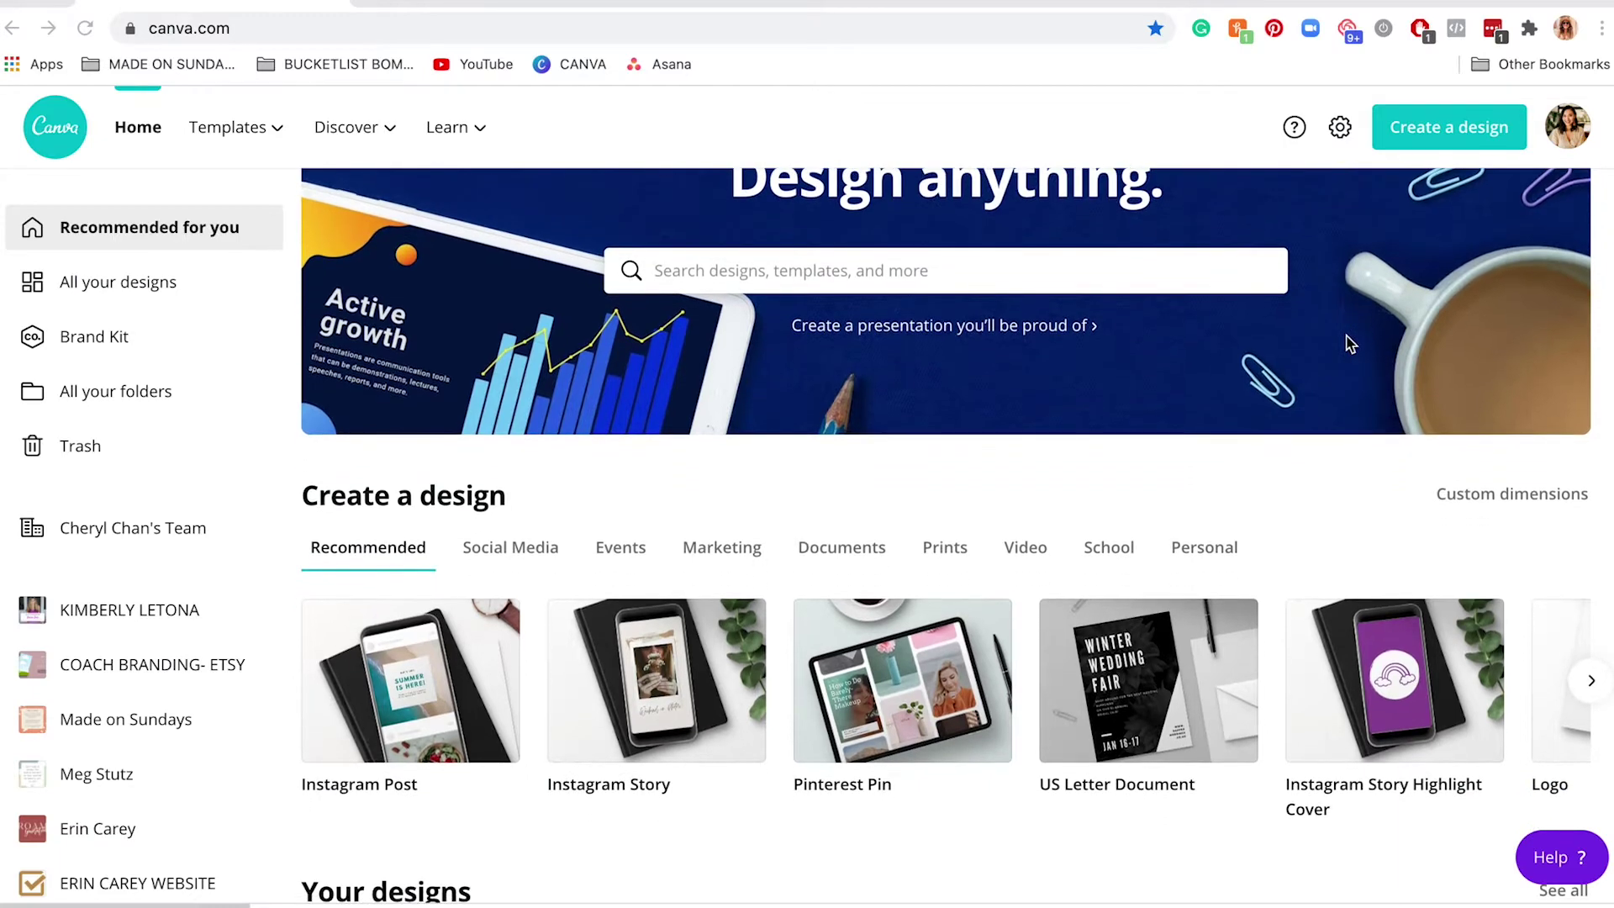
pyautogui.click(1447, 132)
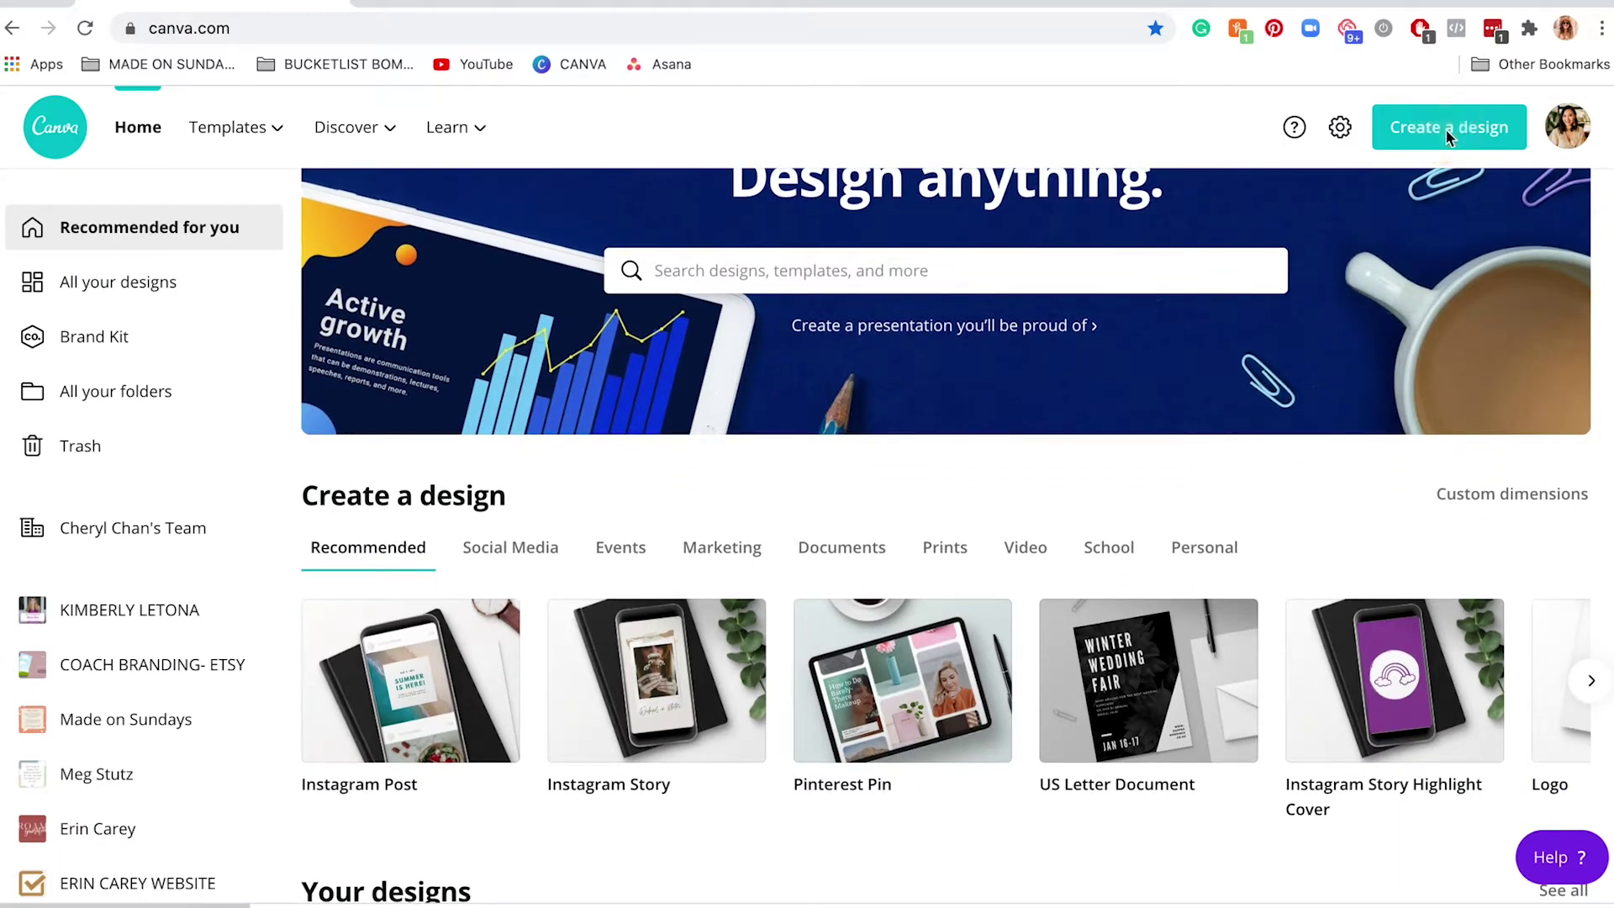
pyautogui.click(1436, 127)
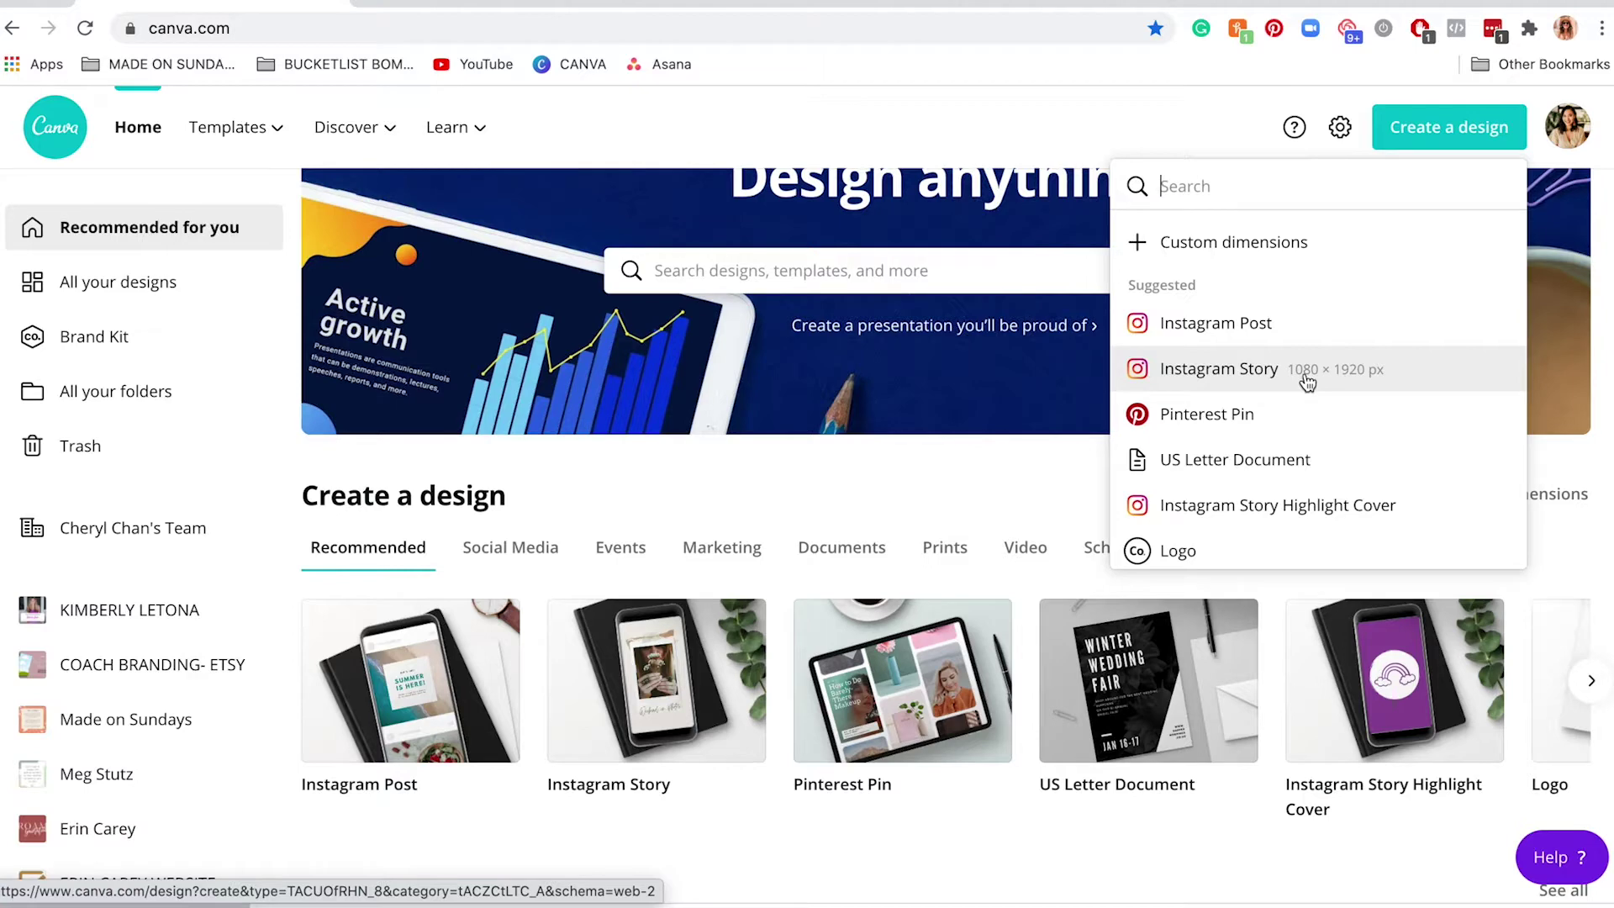
pyautogui.click(956, 479)
# Search templates for 'instagram story', browse the results, and switch to the Start Fresh design
pyautogui.click(847, 273)
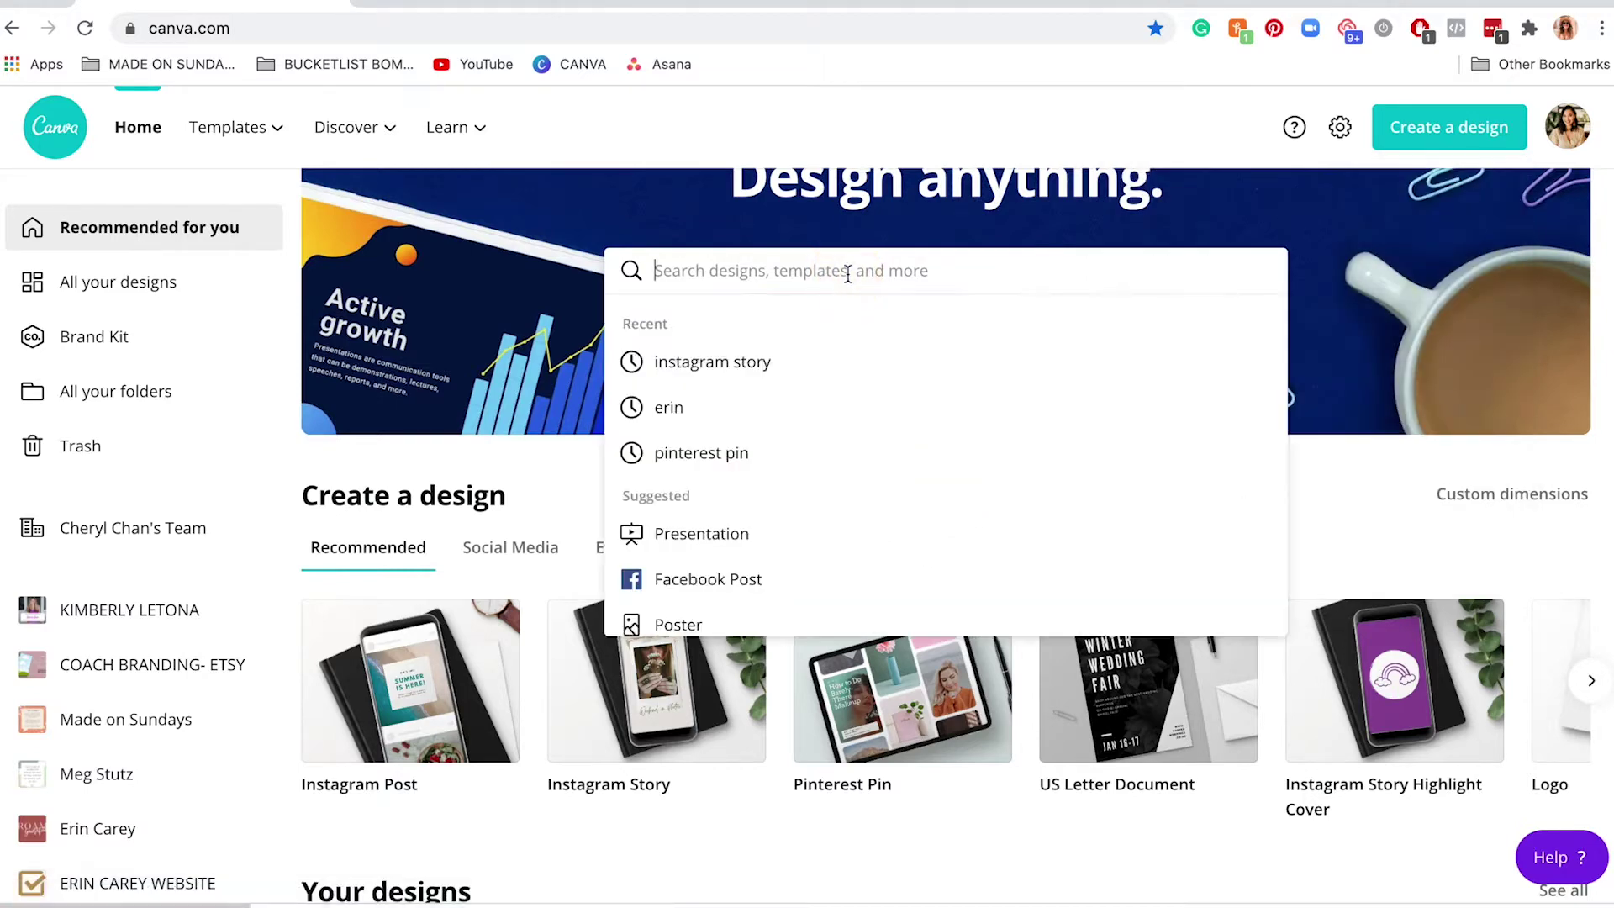
pyautogui.write('instagra')
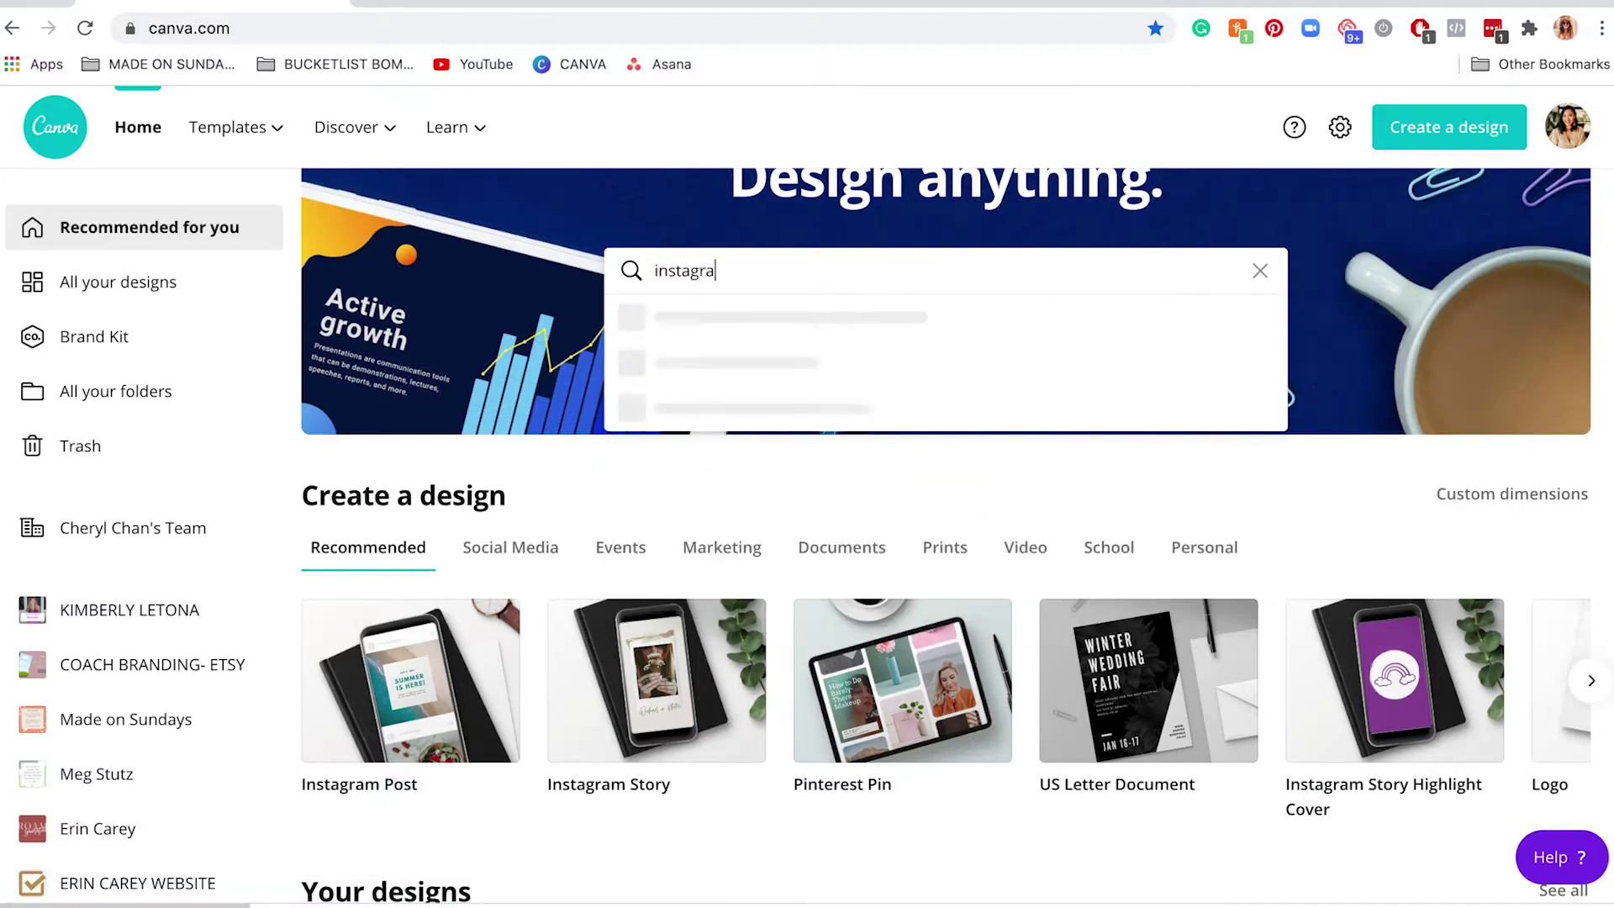
pyautogui.write('m story')
pyautogui.press('Return')
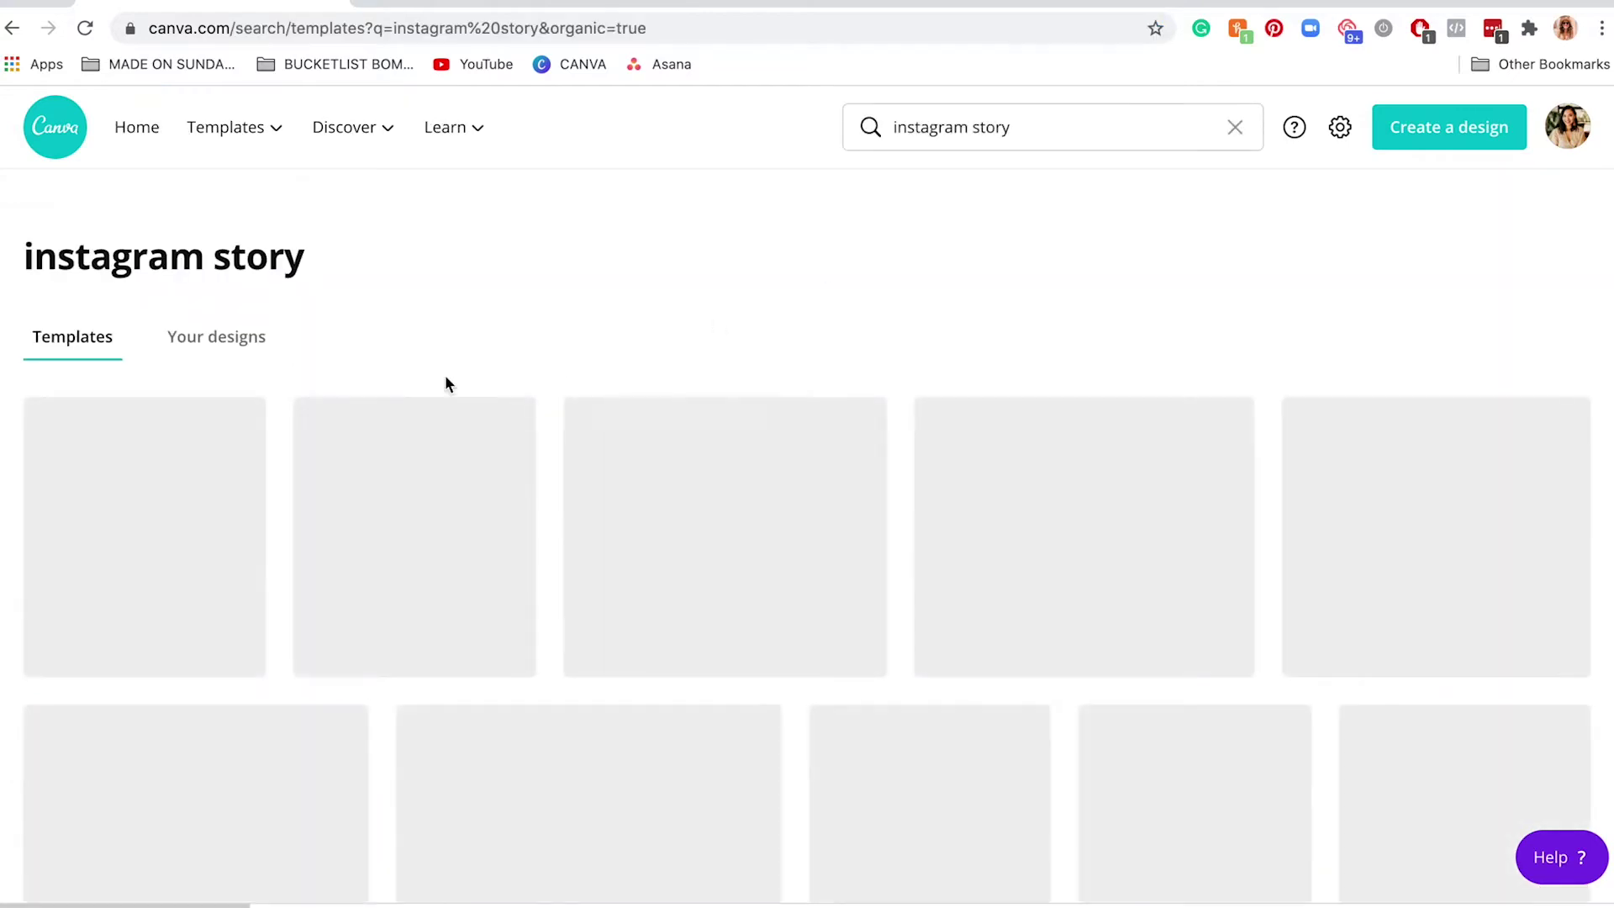
pyautogui.scroll(-3, 362, 385)
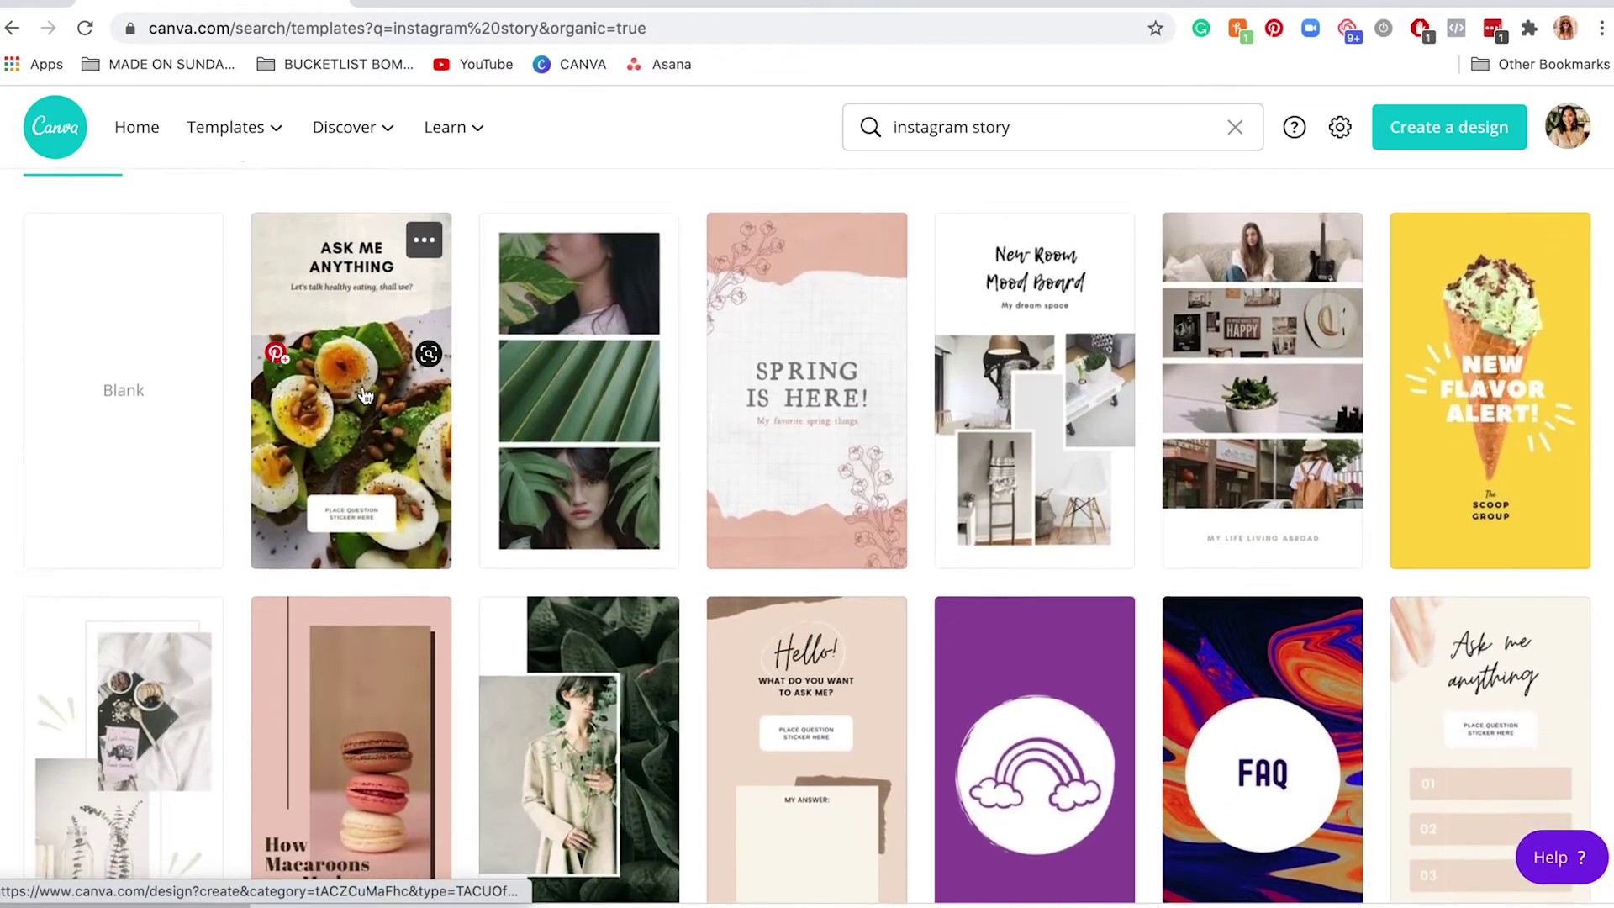
pyautogui.scroll(-10, 364, 395)
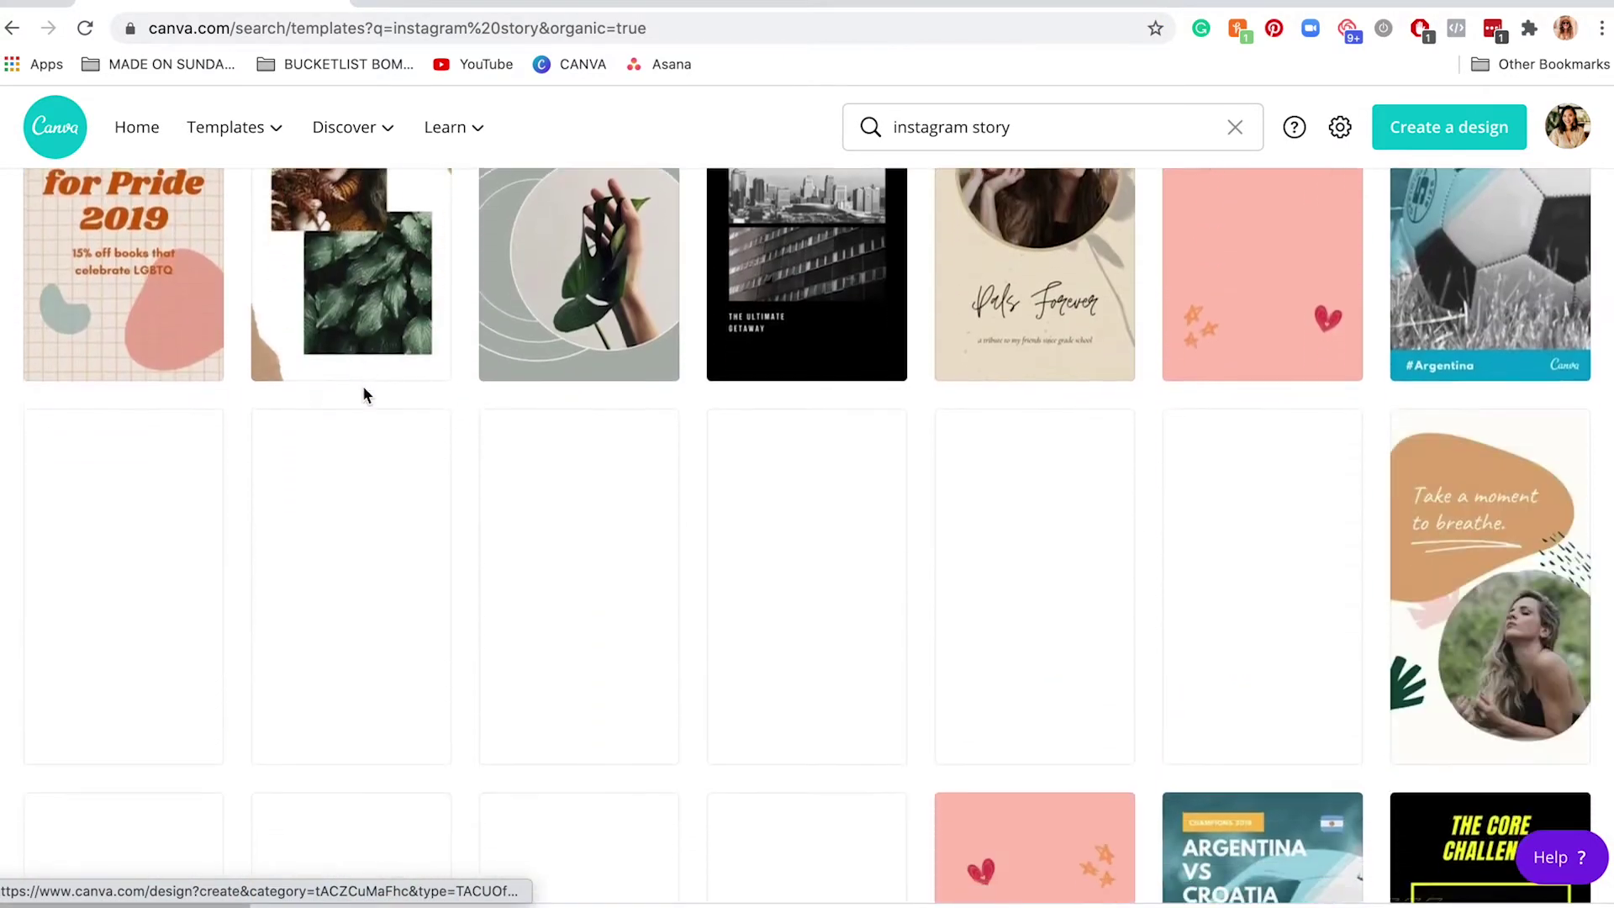
pyautogui.scroll(-5, 364, 393)
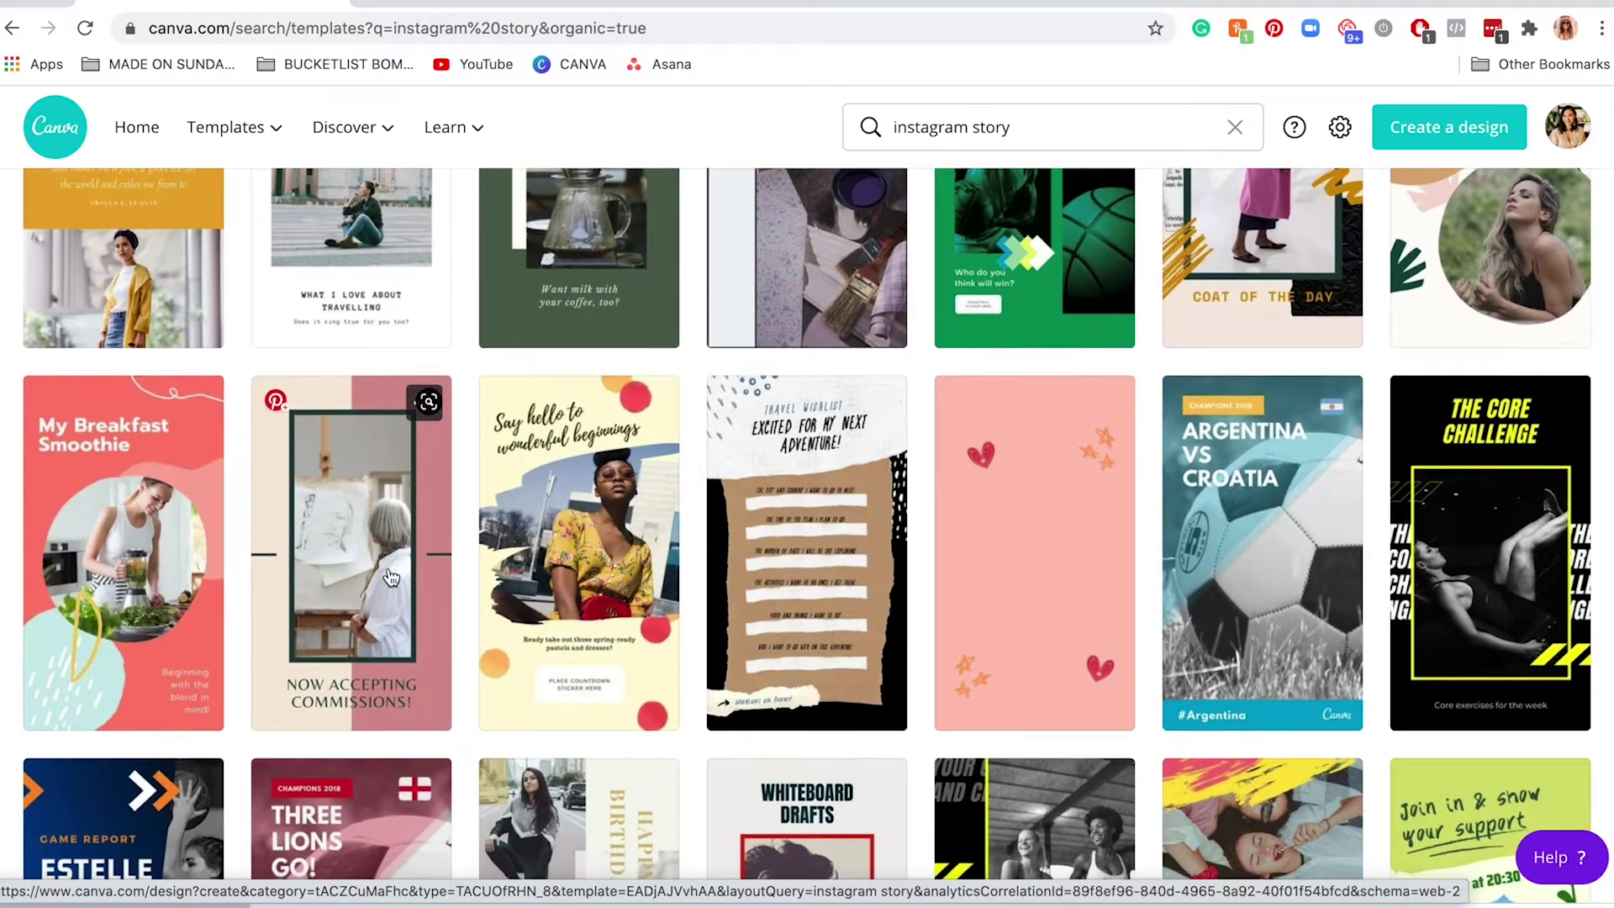
pyautogui.scroll(-17, 391, 576)
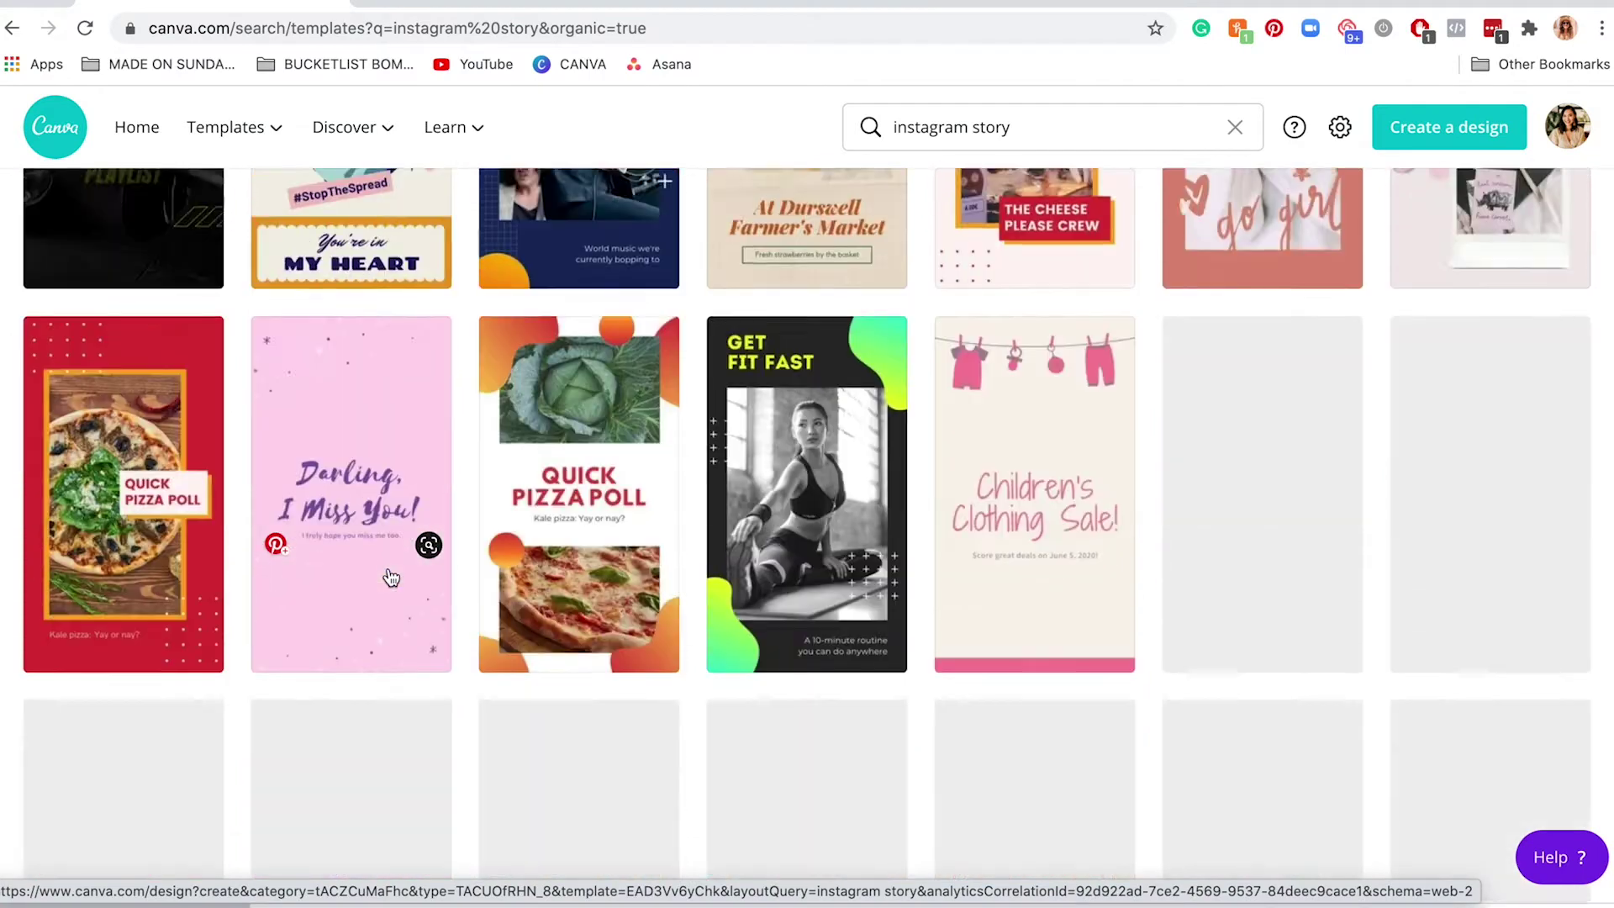
pyautogui.scroll(-8, 389, 572)
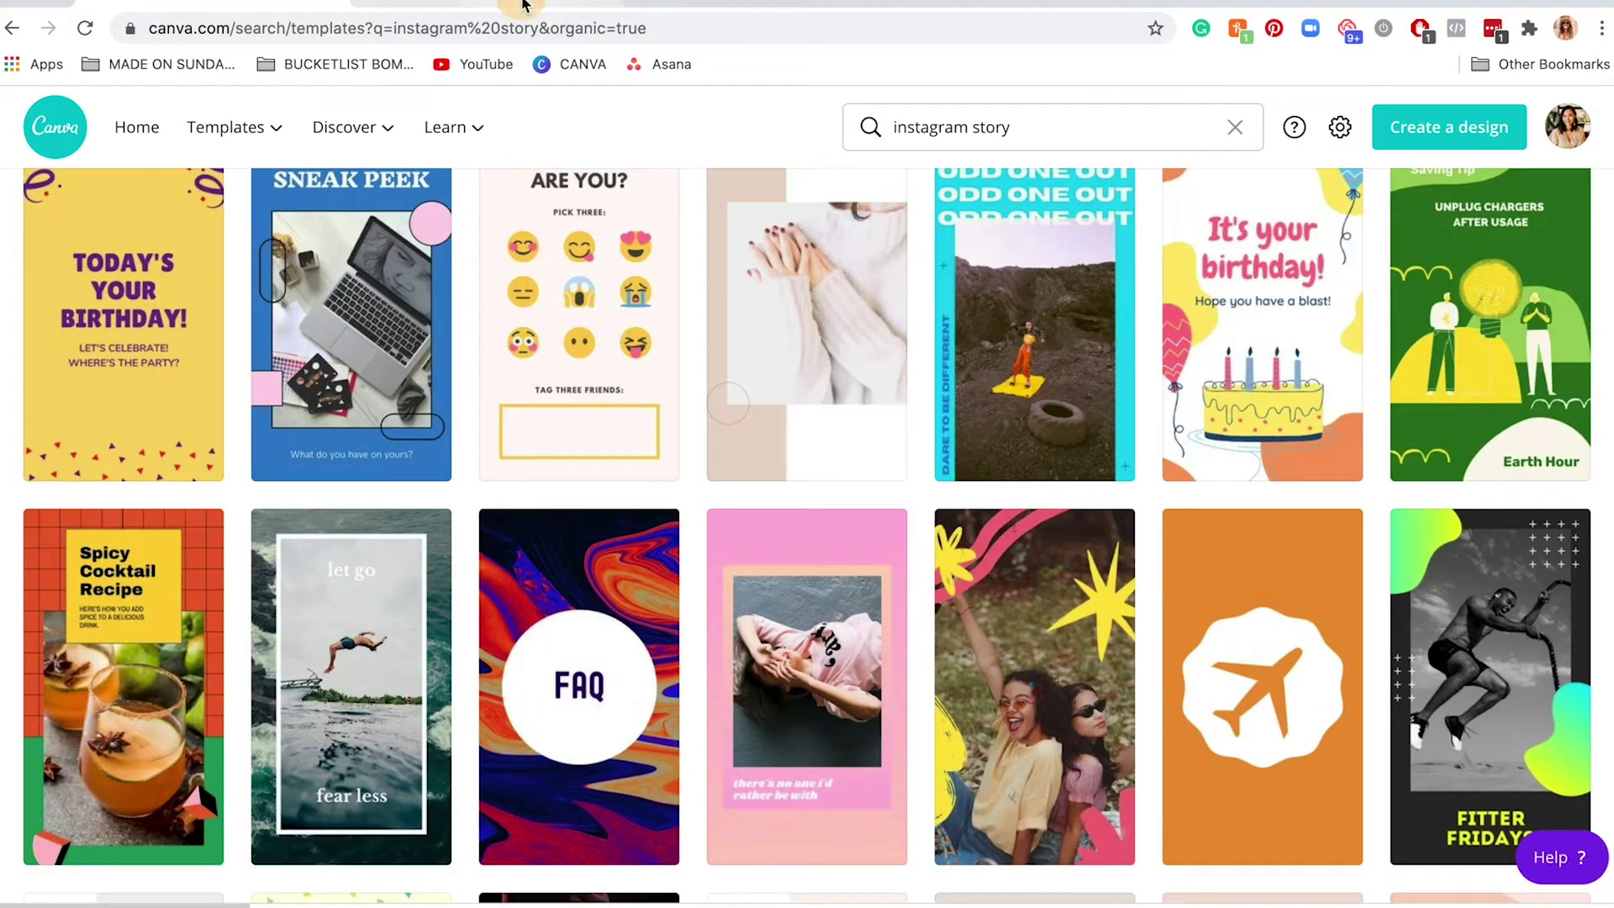
pyautogui.click(522, 4)
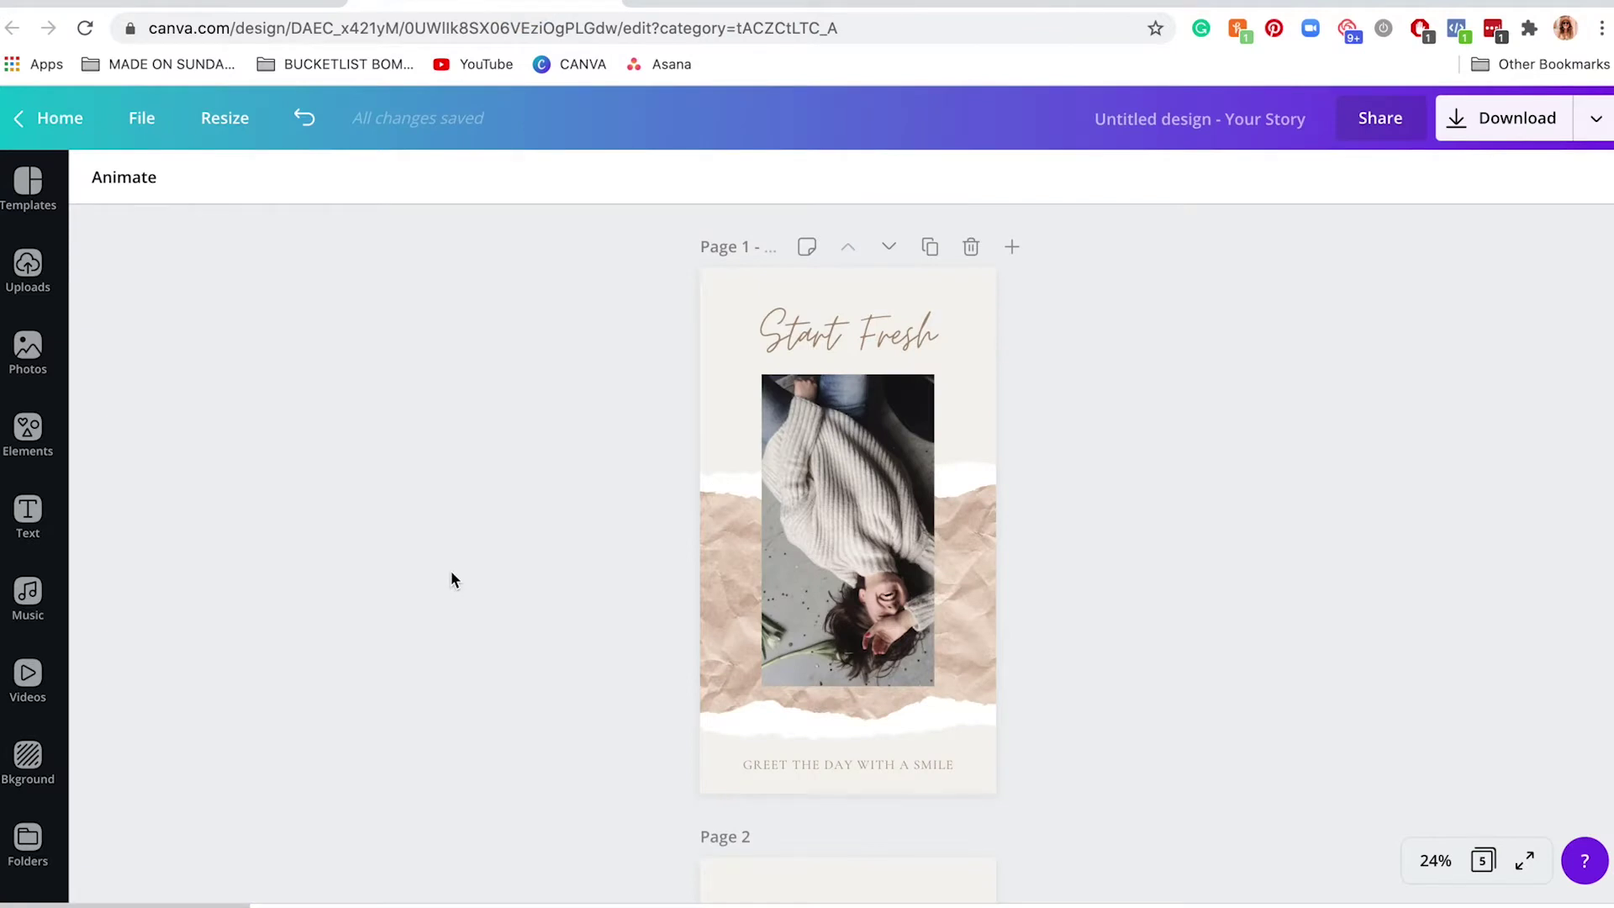
pyautogui.scroll(-12, 452, 575)
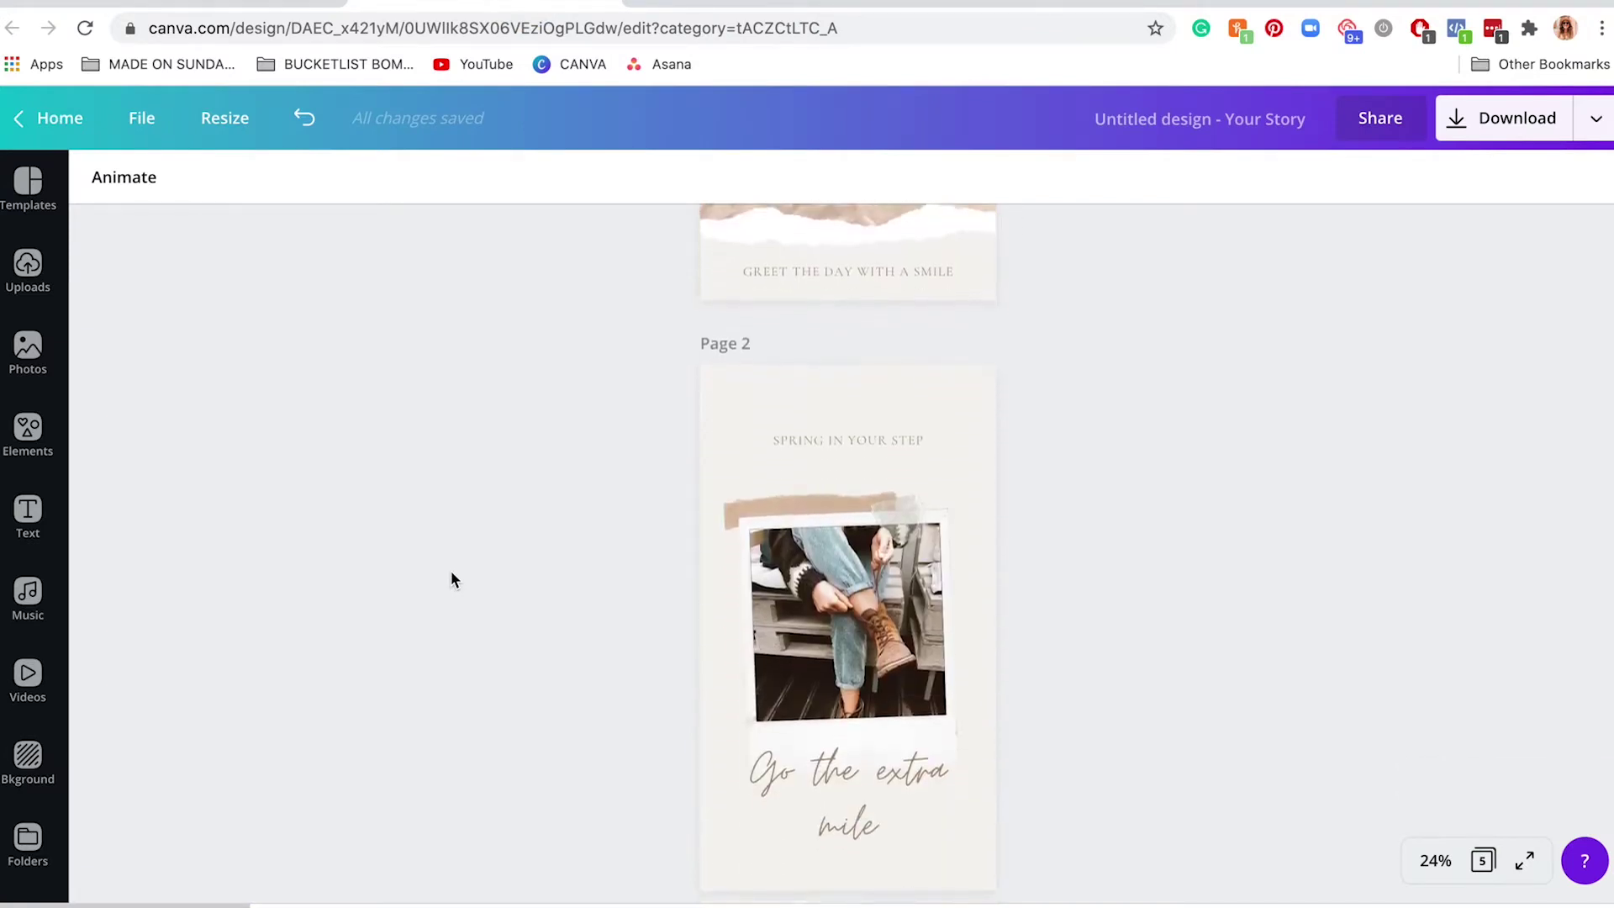
pyautogui.scroll(-5, 451, 570)
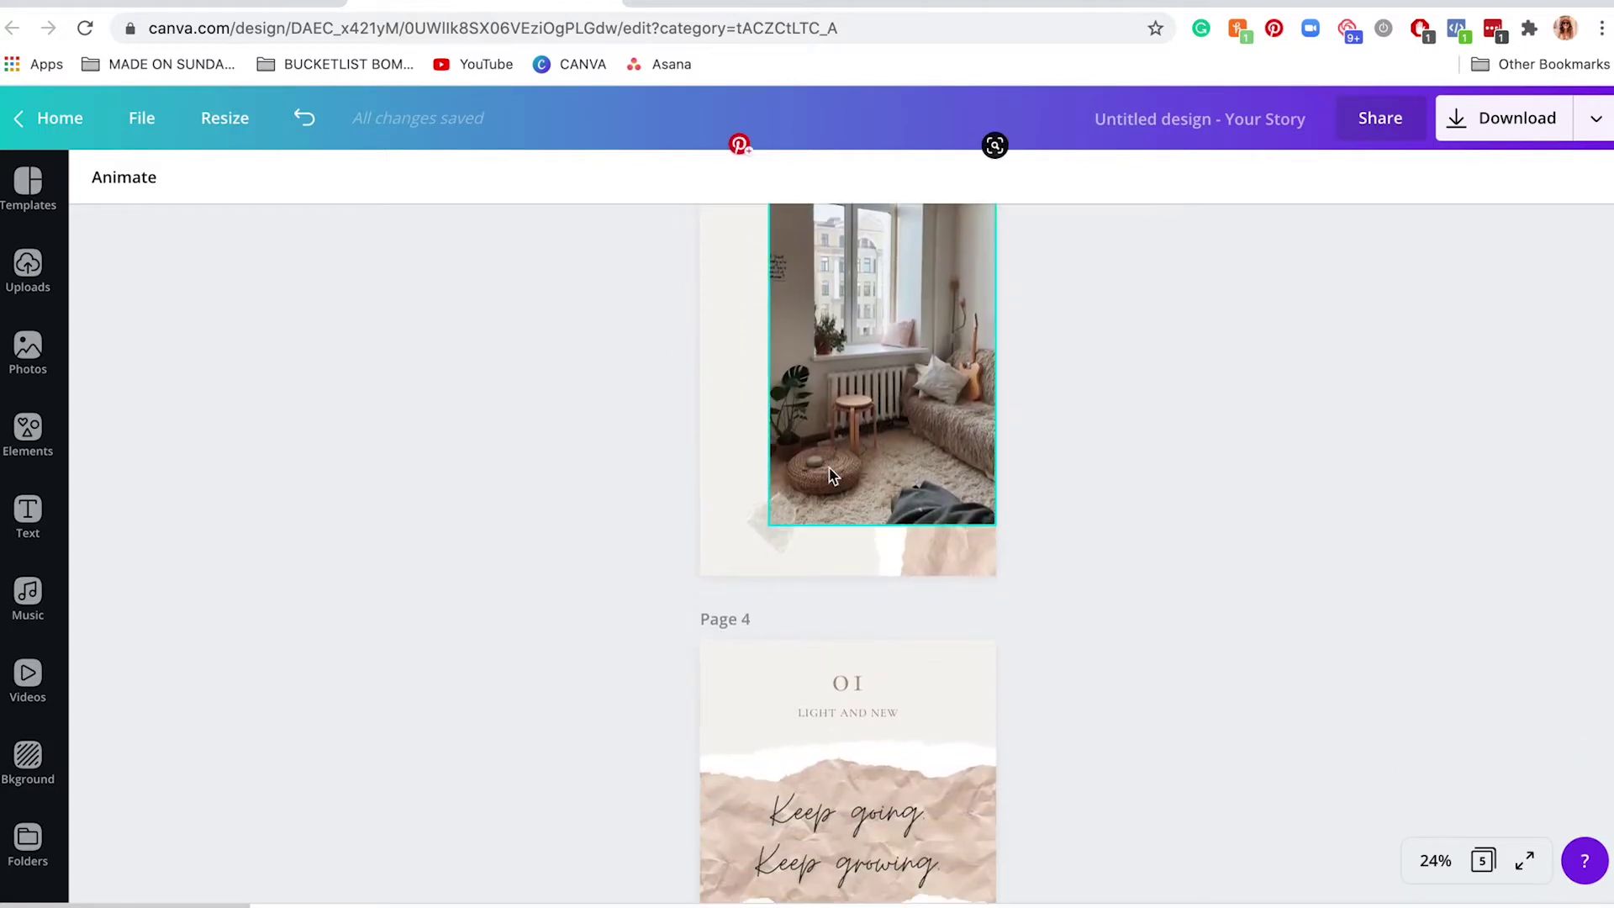
pyautogui.scroll(3, 829, 475)
pyautogui.scroll(5, 829, 475)
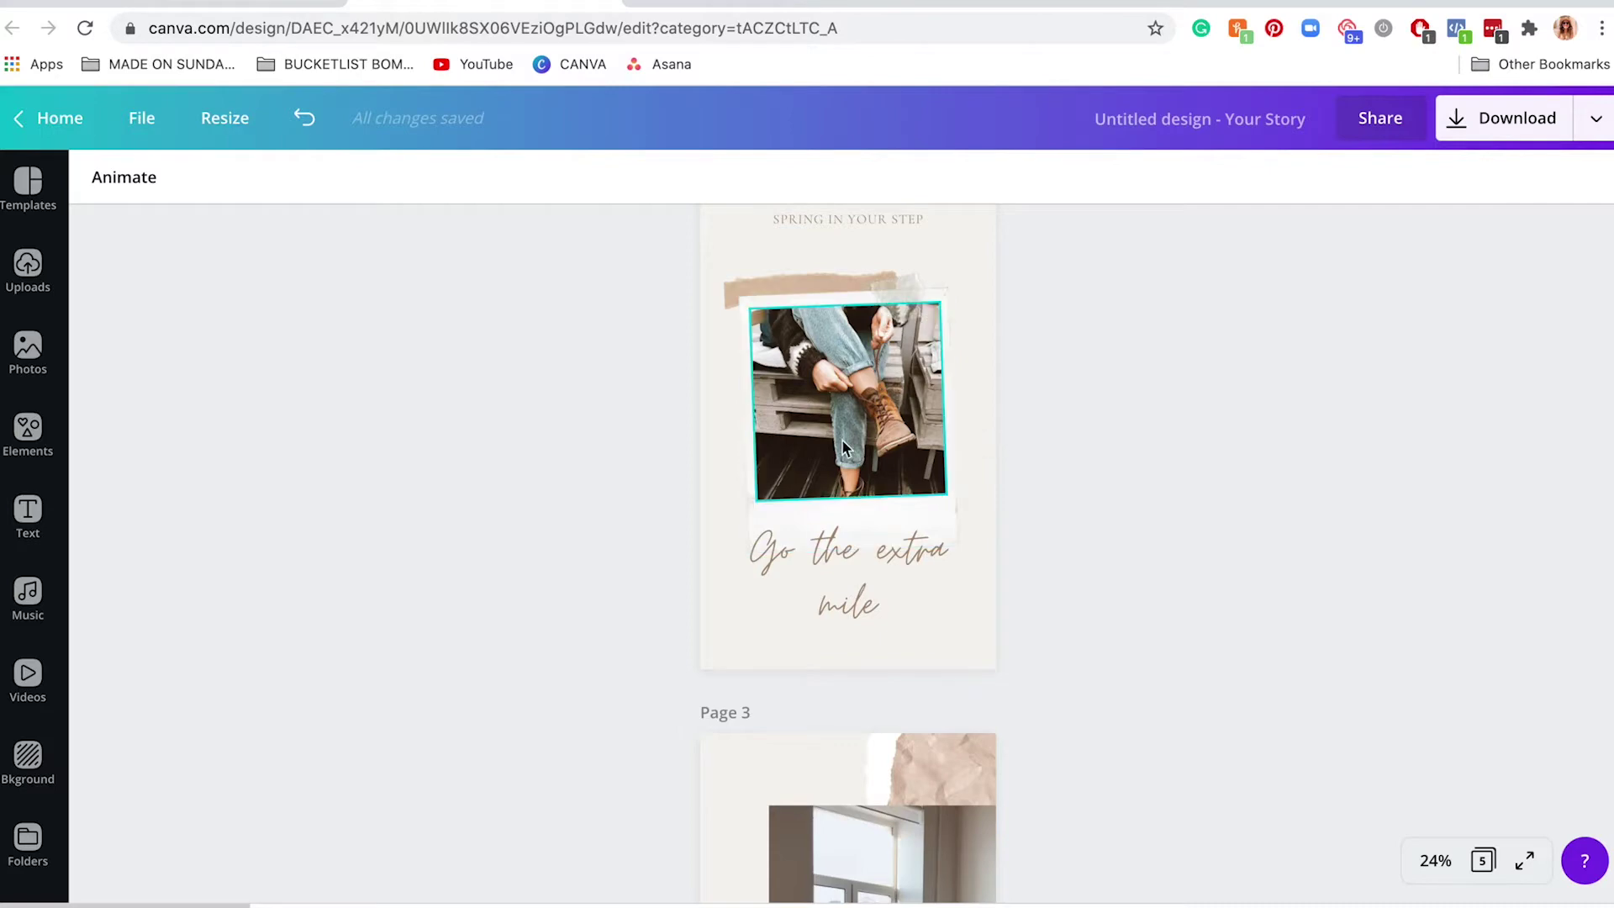
pyautogui.scroll(-6, 869, 464)
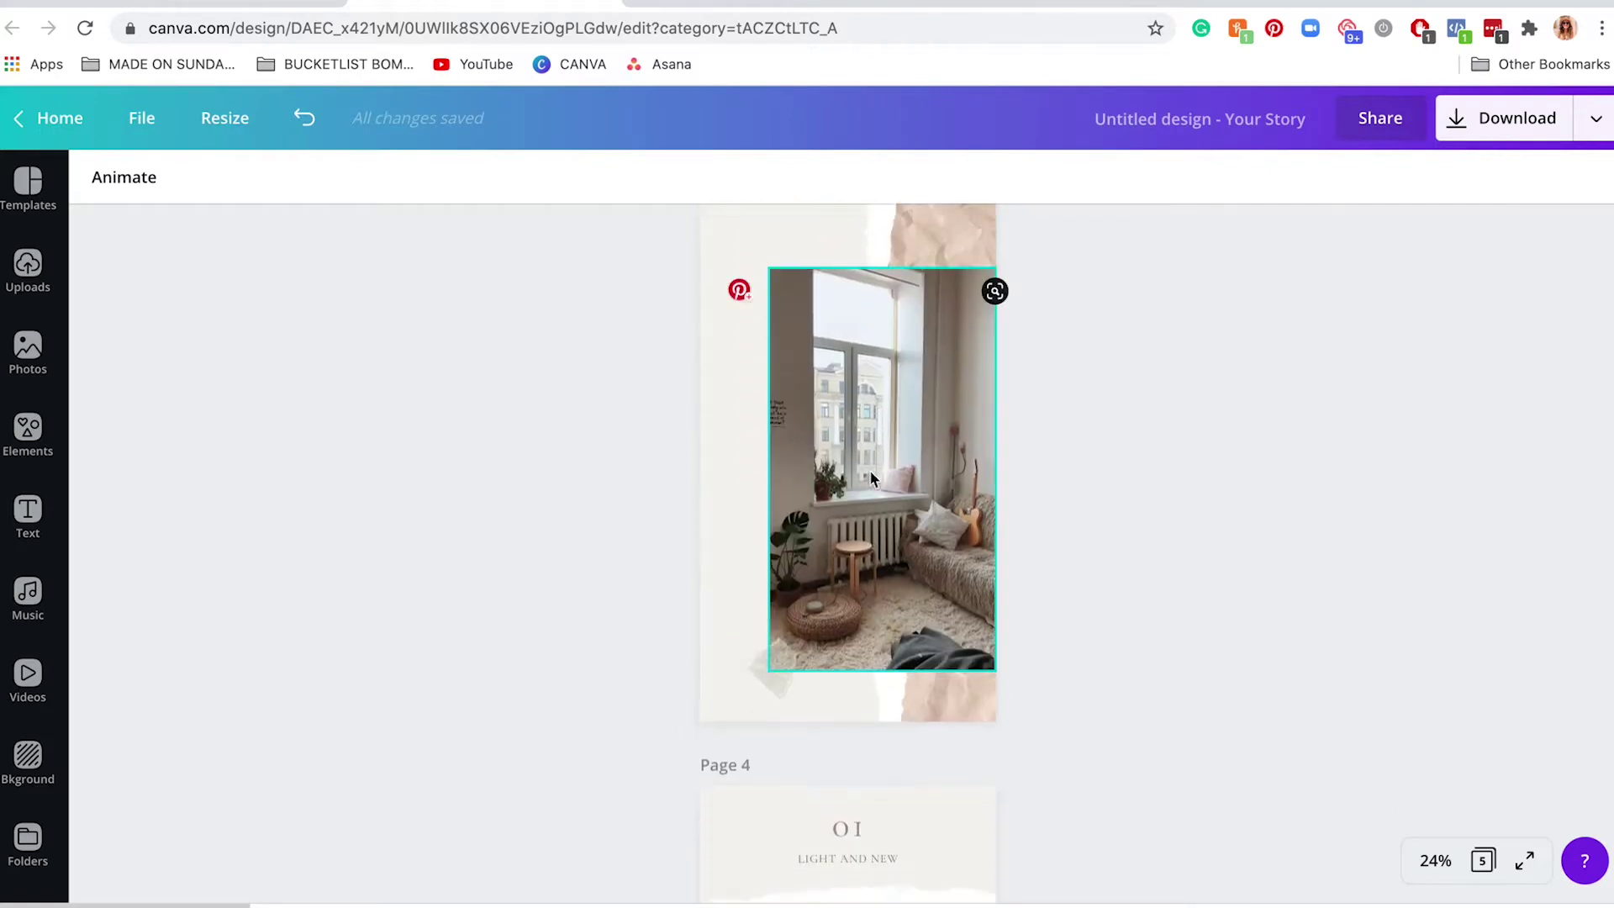
pyautogui.scroll(-10, 872, 653)
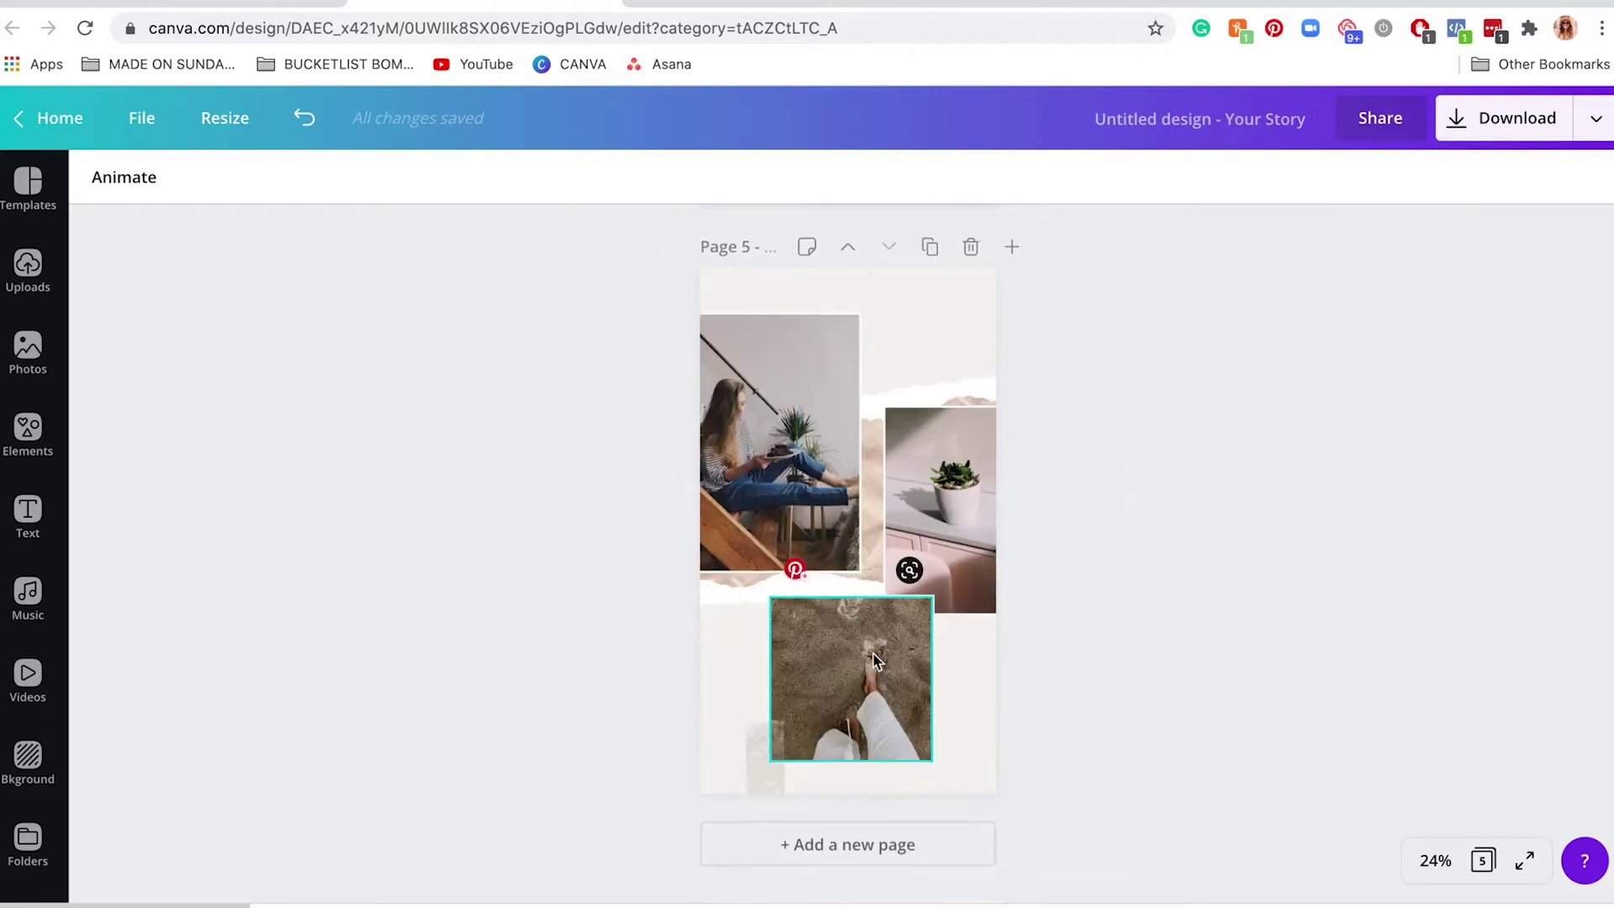
pyautogui.scroll(20, 875, 661)
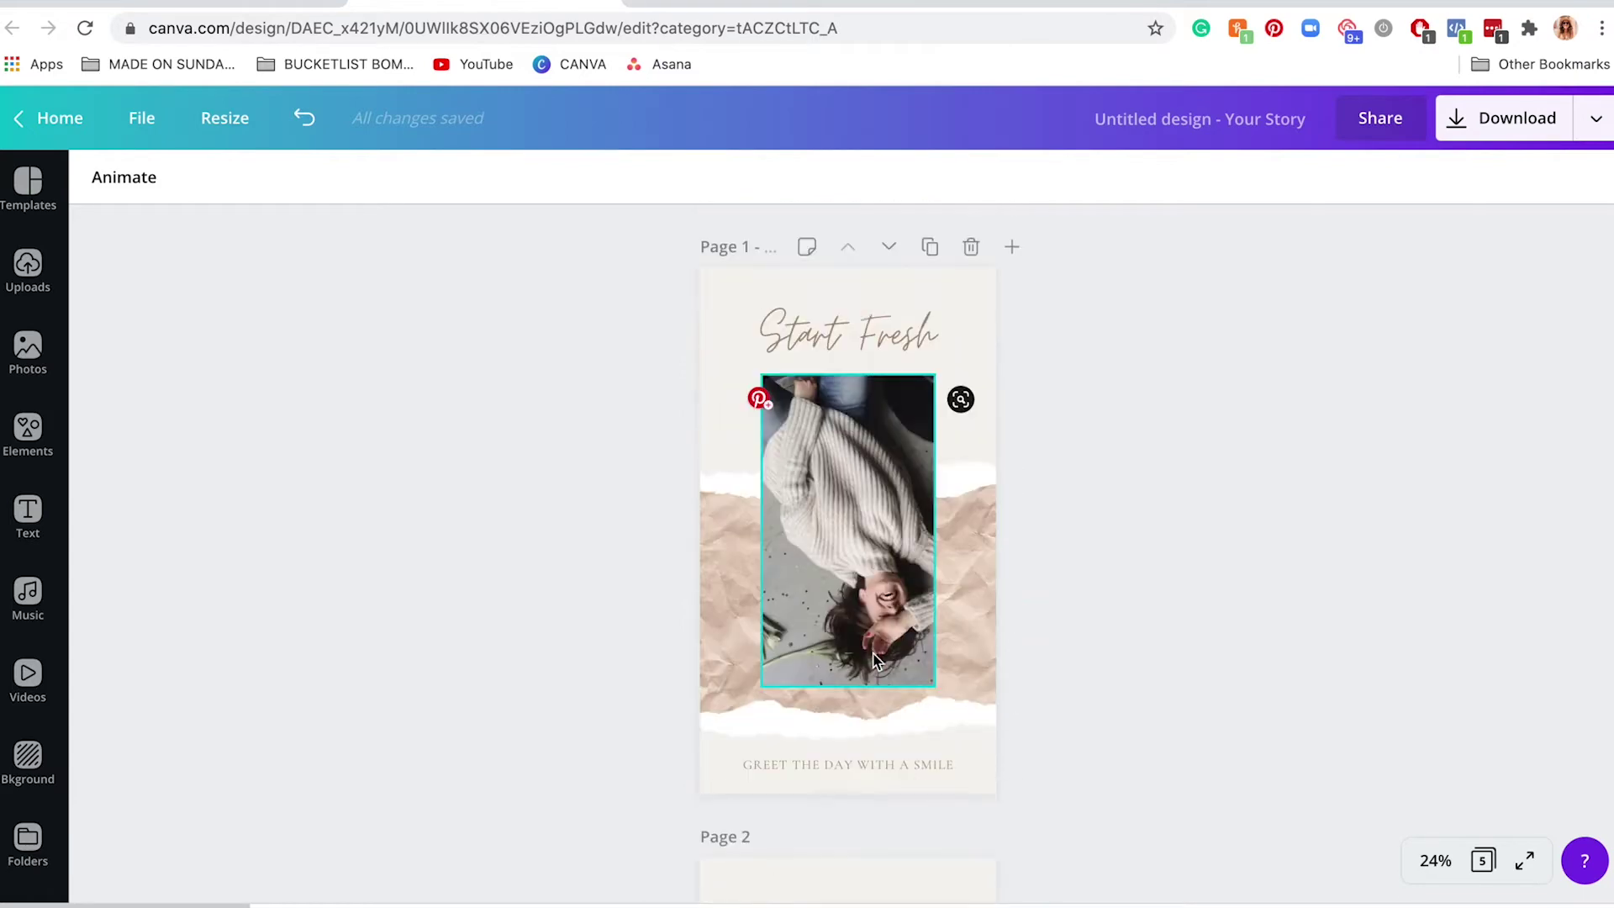
pyautogui.click(1138, 545)
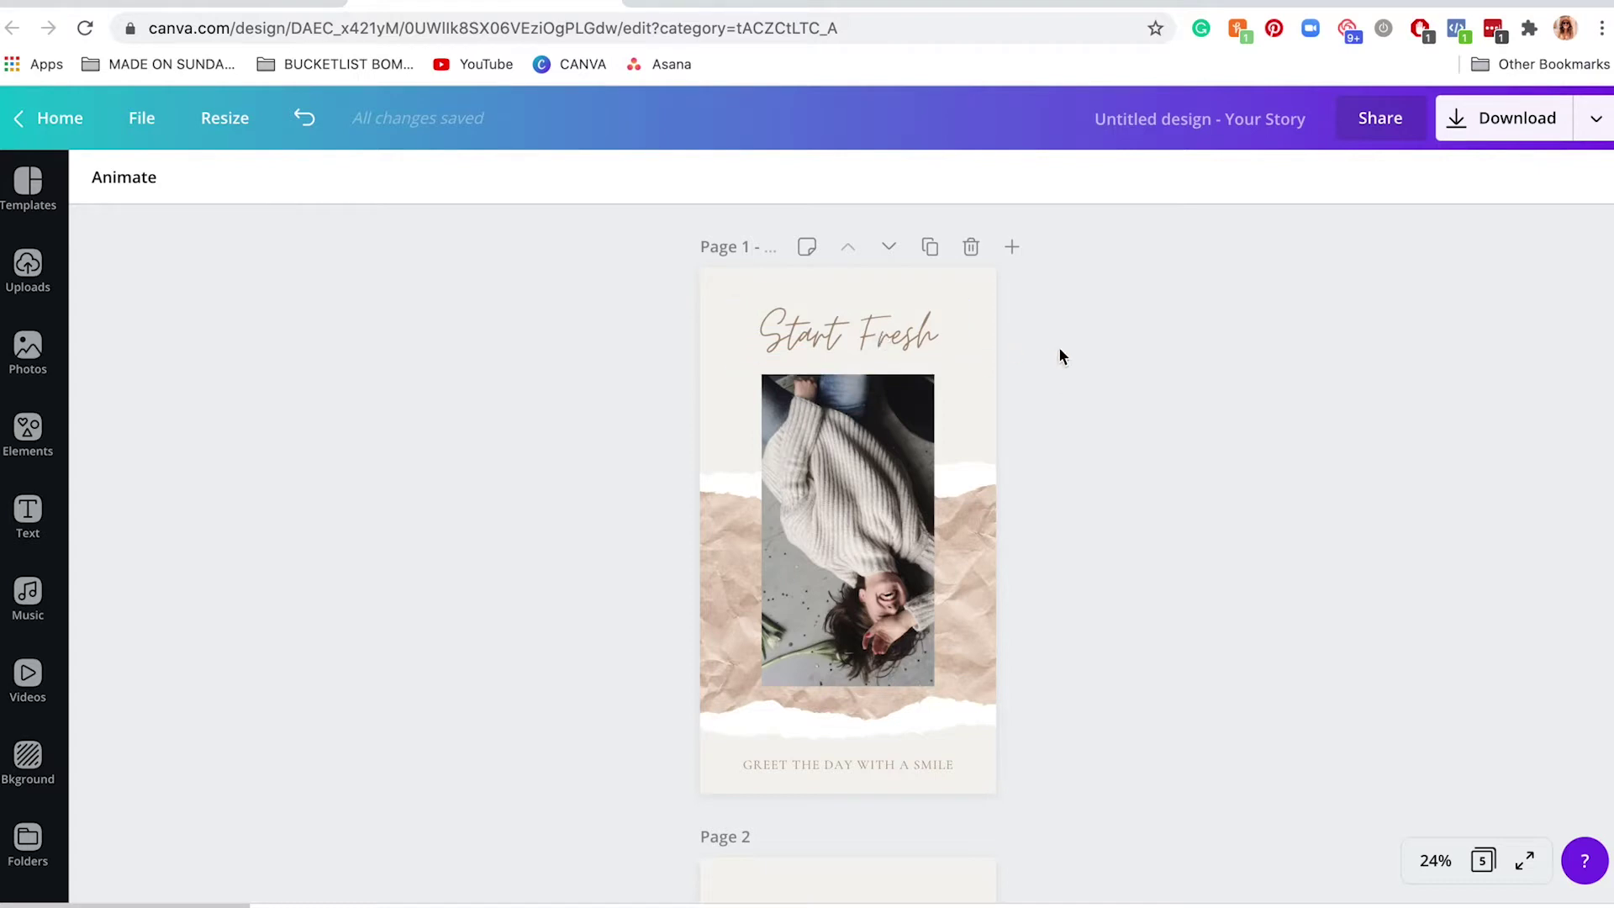
pyautogui.click(871, 343)
pyautogui.click(840, 536)
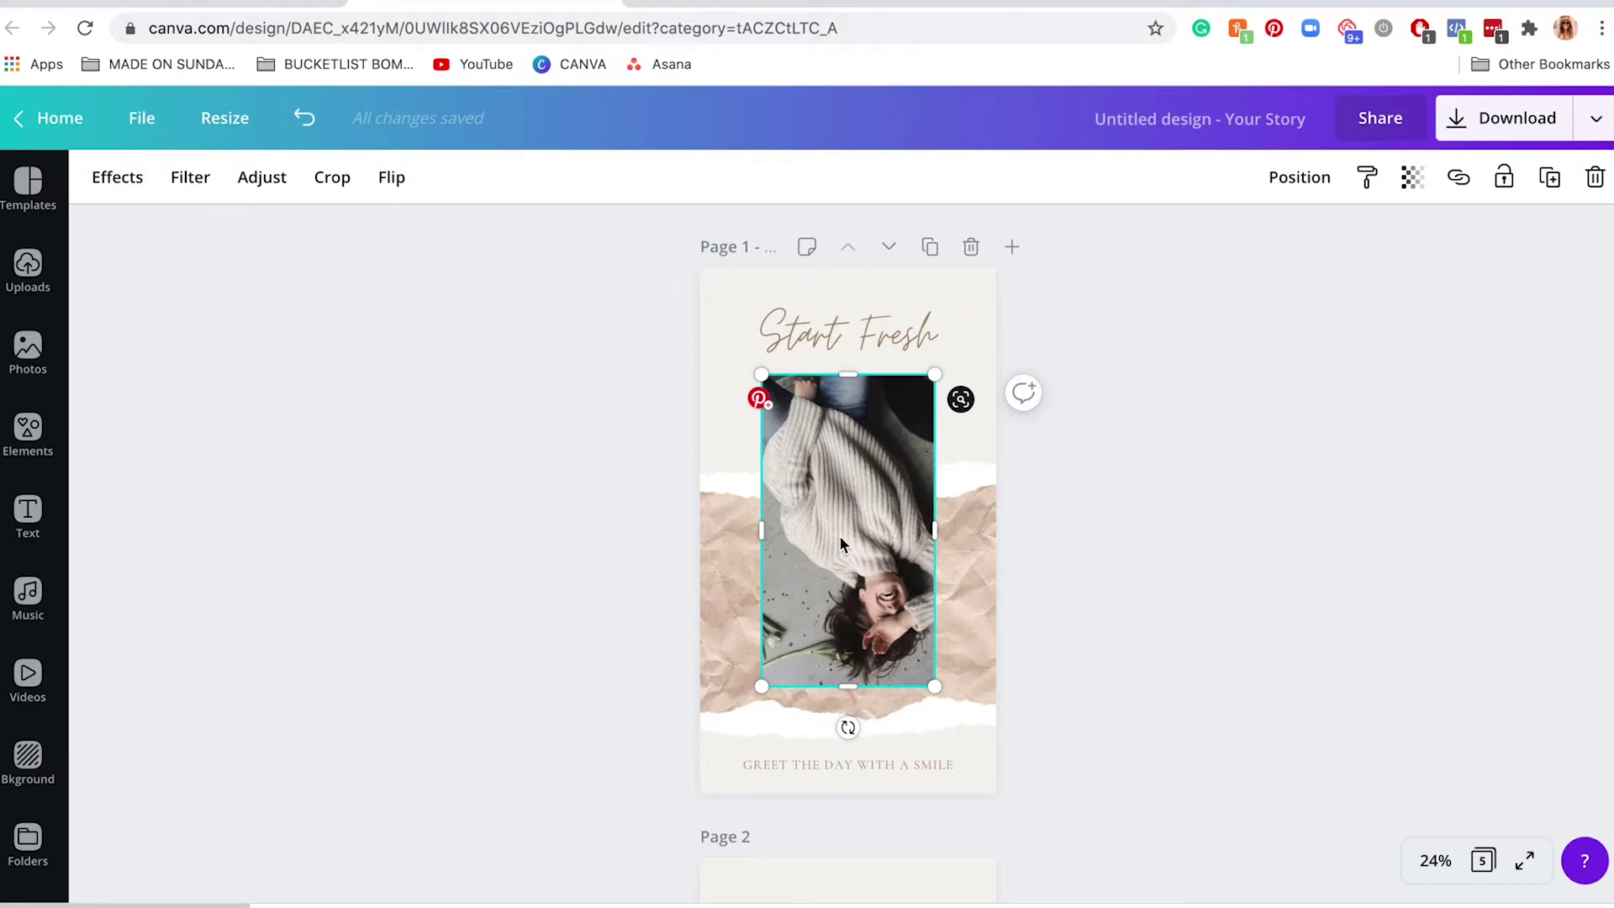
pyautogui.click(563, 528)
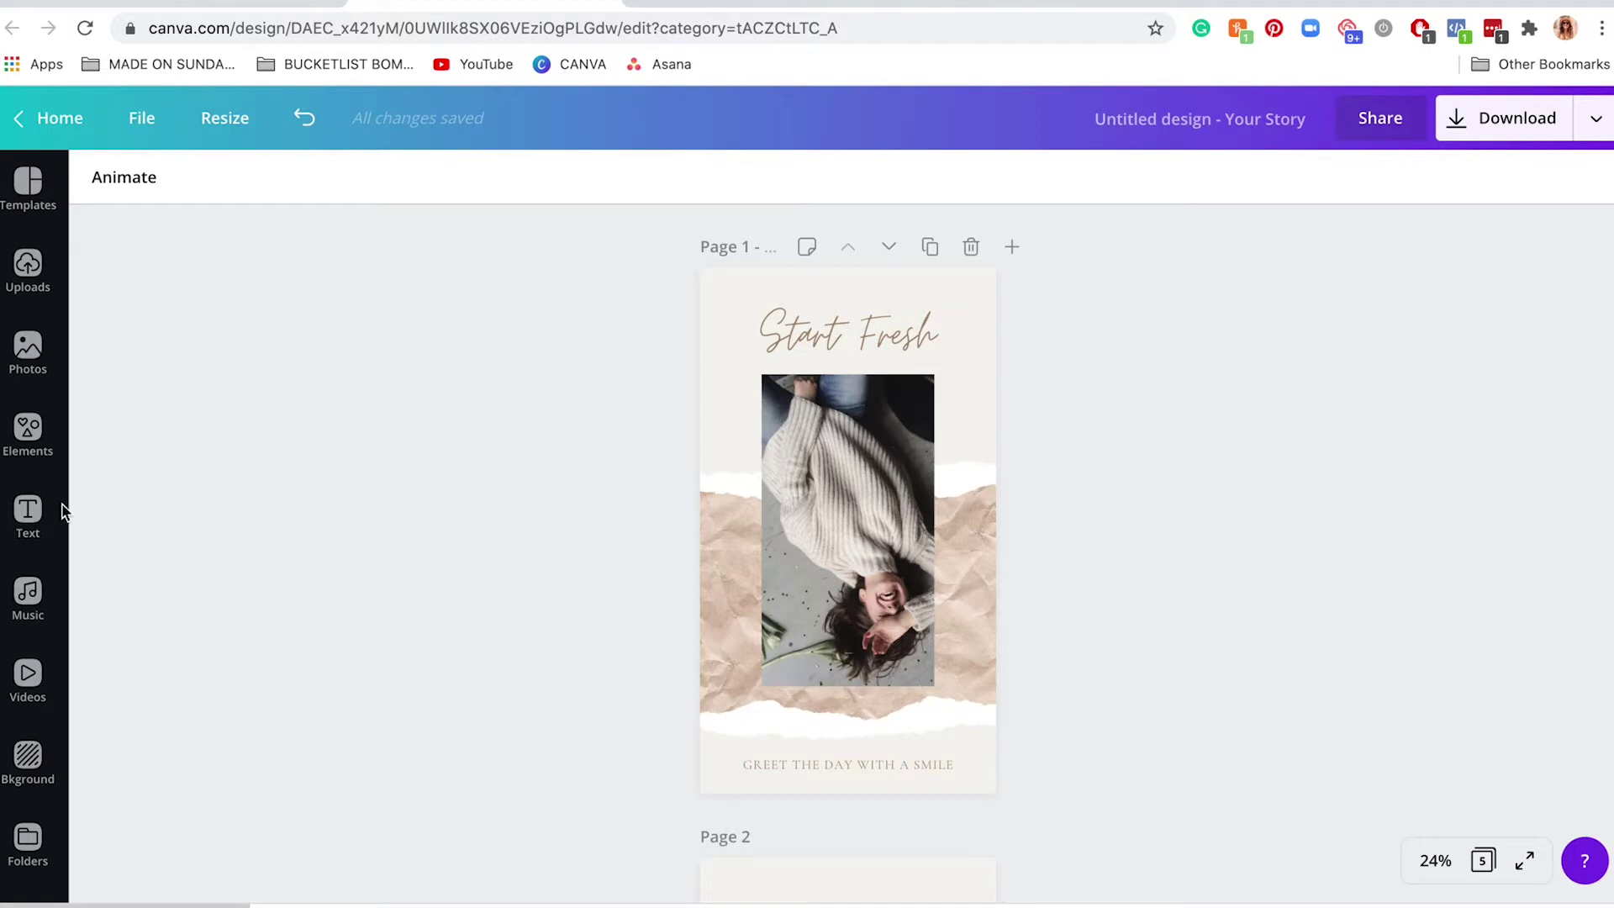
# Drag the first uploaded video from Uploads > Videos into Page 1's sweater photo frame
pyautogui.click(28, 683)
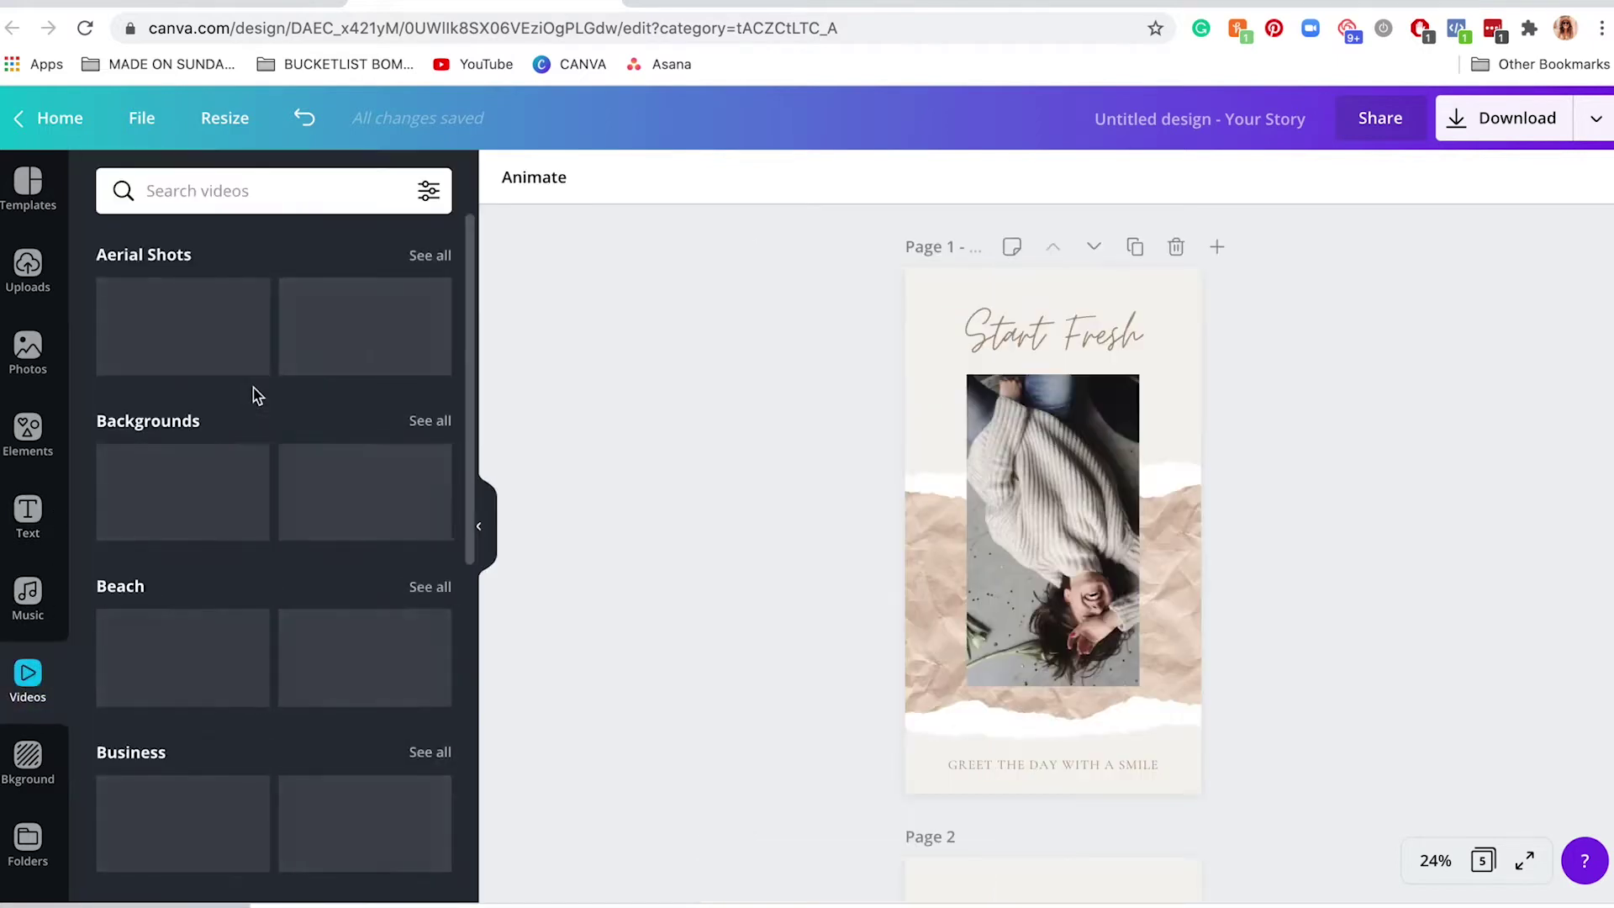
pyautogui.click(27, 266)
pyautogui.click(364, 242)
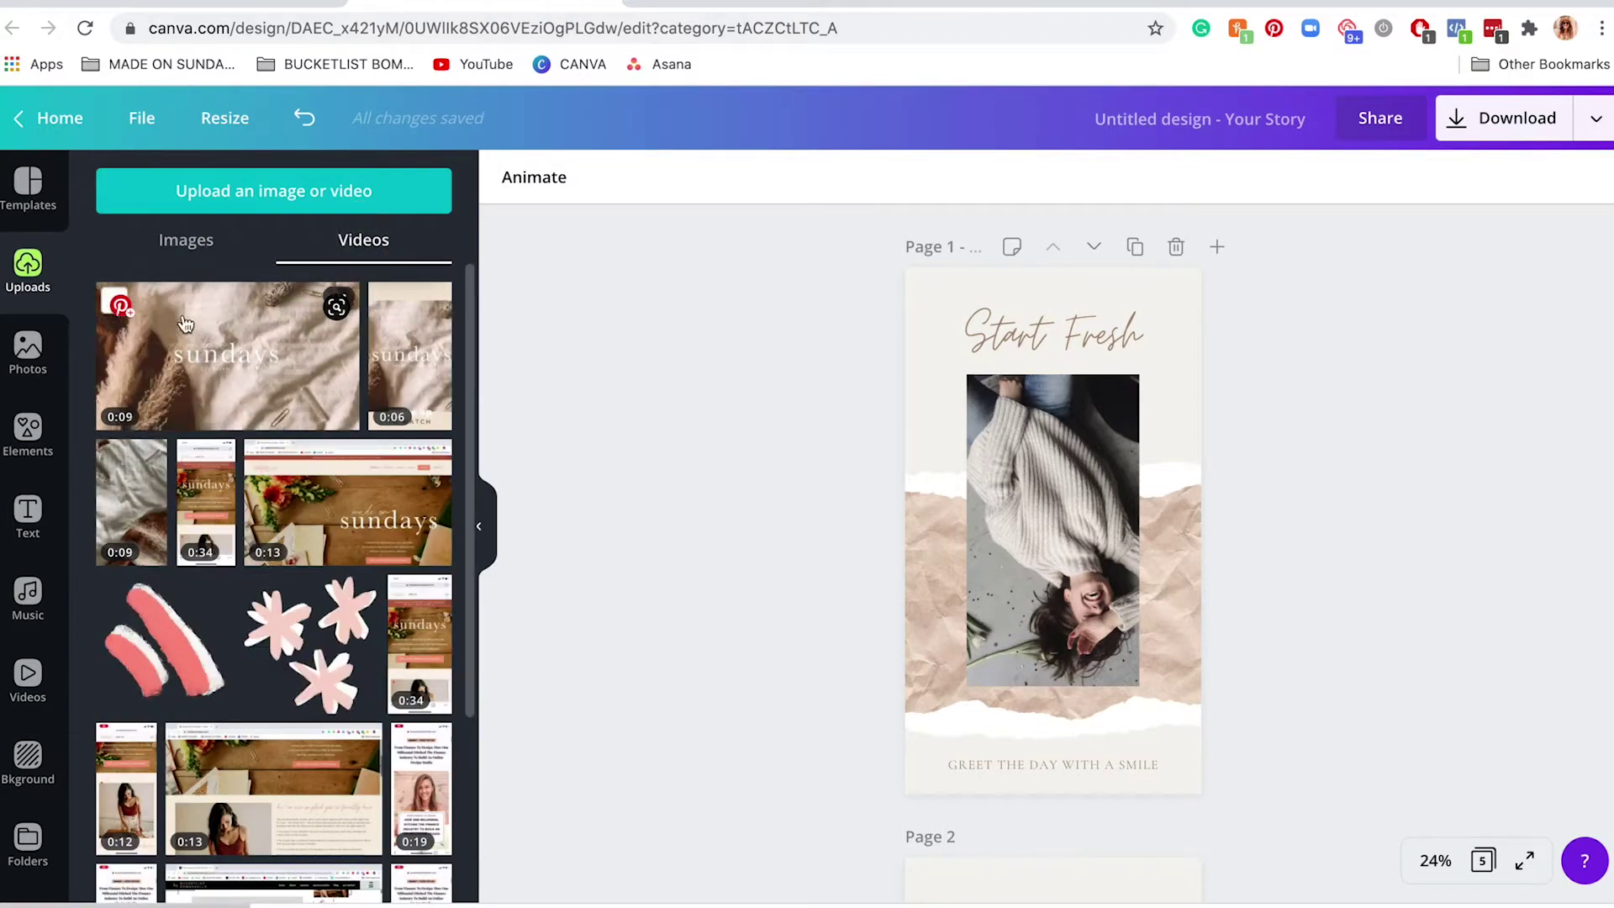
pyautogui.click(179, 349)
pyautogui.moveTo(179, 349); pyautogui.dragTo(1116, 526)
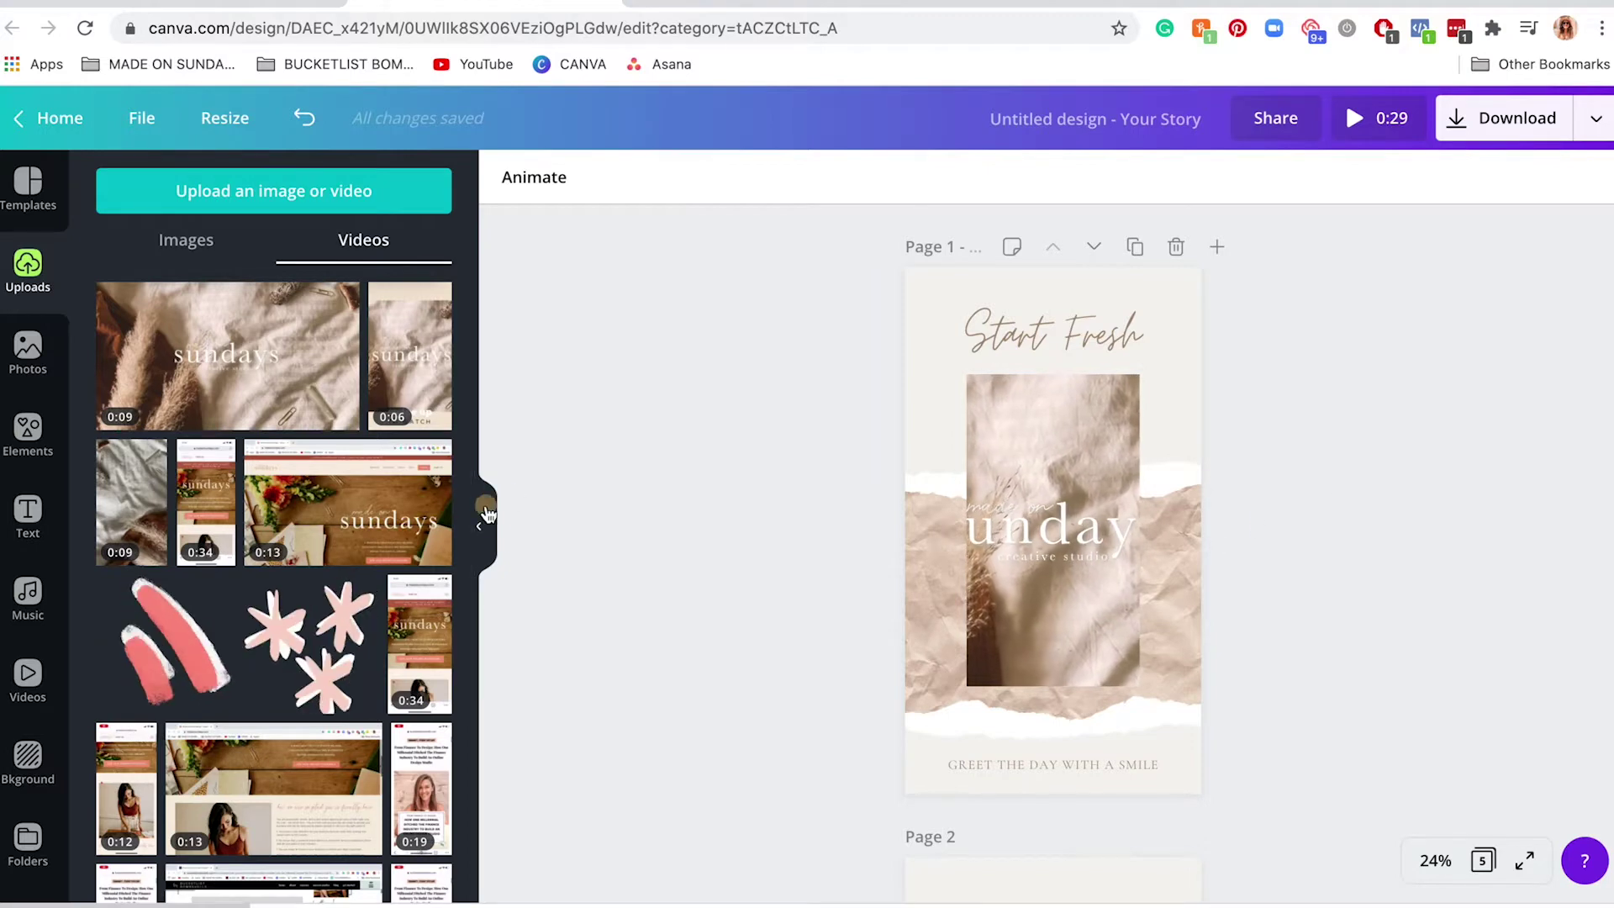
pyautogui.click(478, 526)
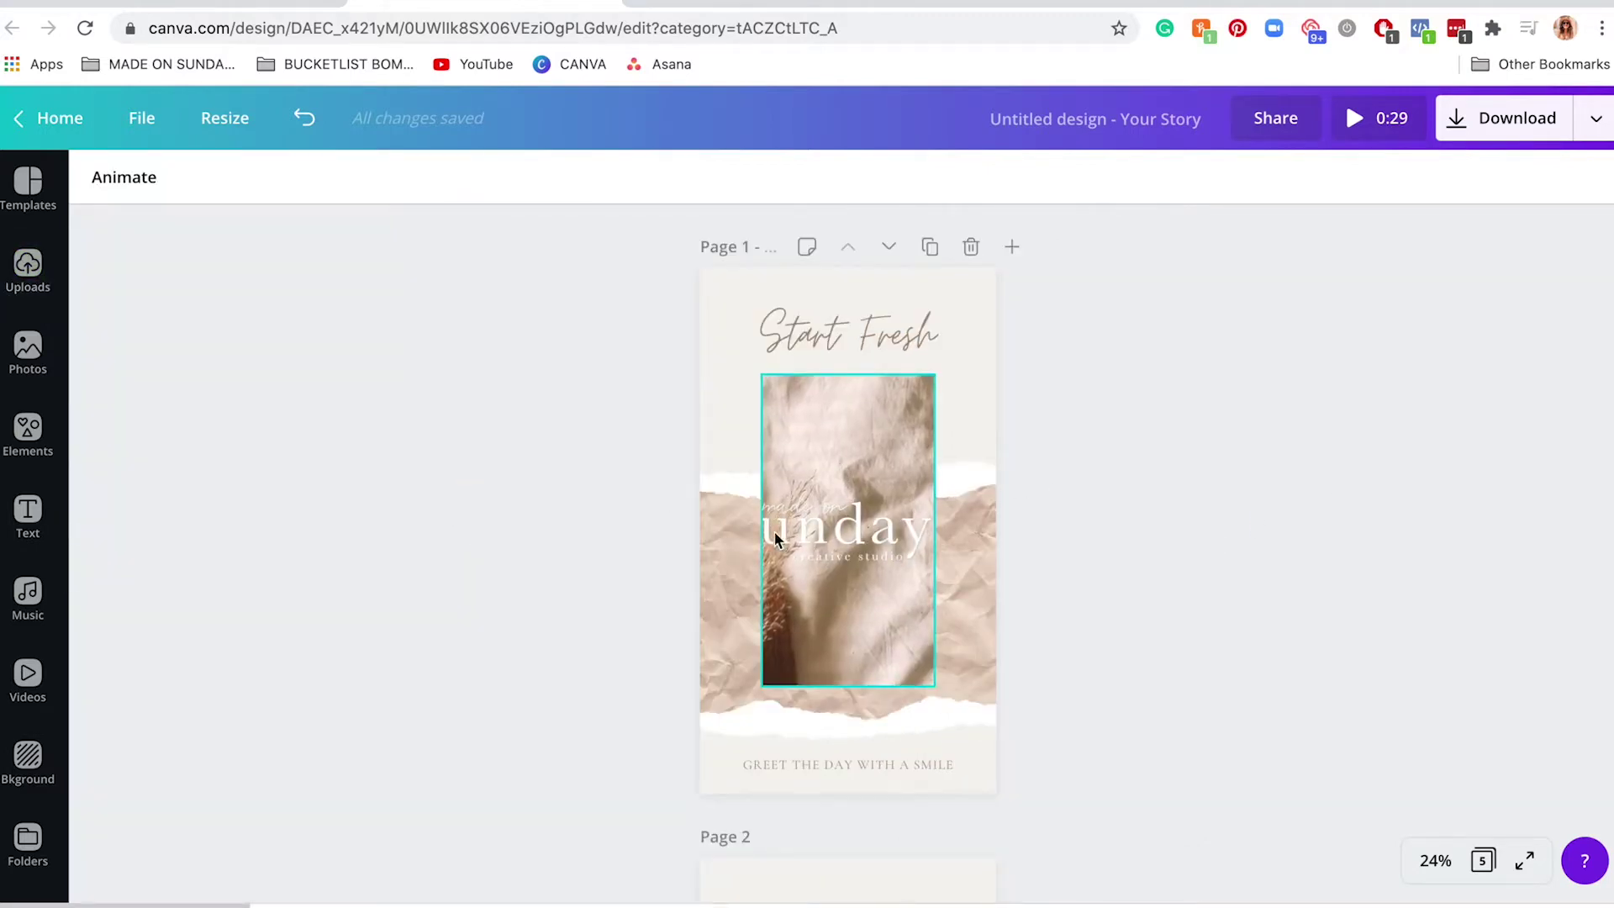
pyautogui.doubleClick(816, 472)
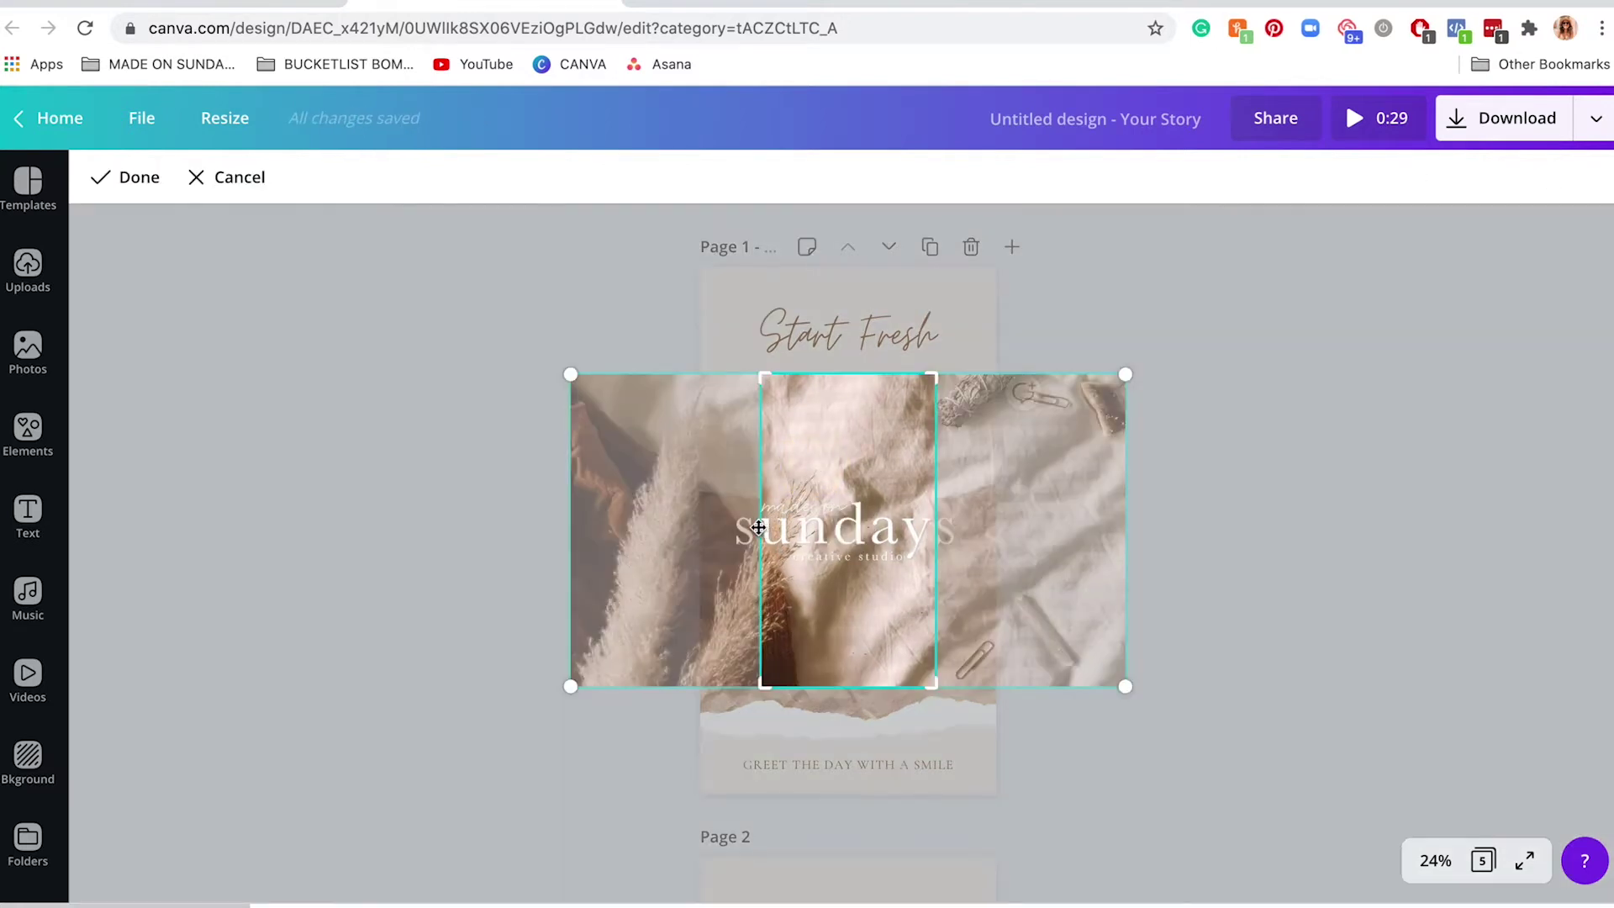
pyautogui.click(1290, 536)
pyautogui.click(818, 480)
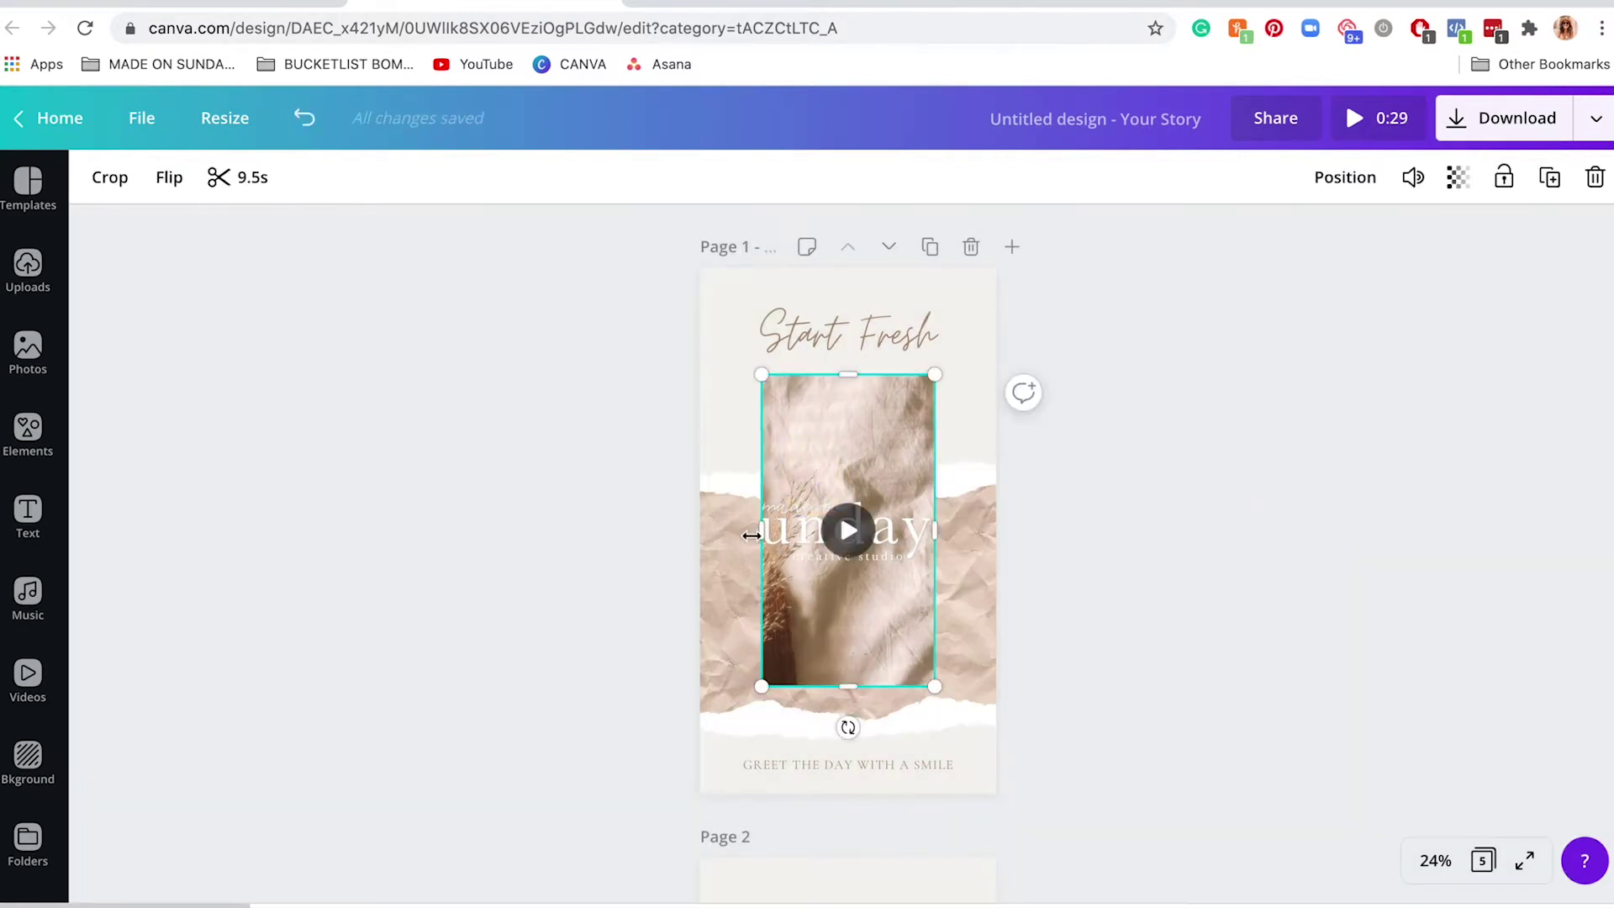
pyautogui.moveTo(757, 531); pyautogui.dragTo(729, 531)
pyautogui.moveTo(931, 531); pyautogui.dragTo(967, 531)
pyautogui.click(1142, 549)
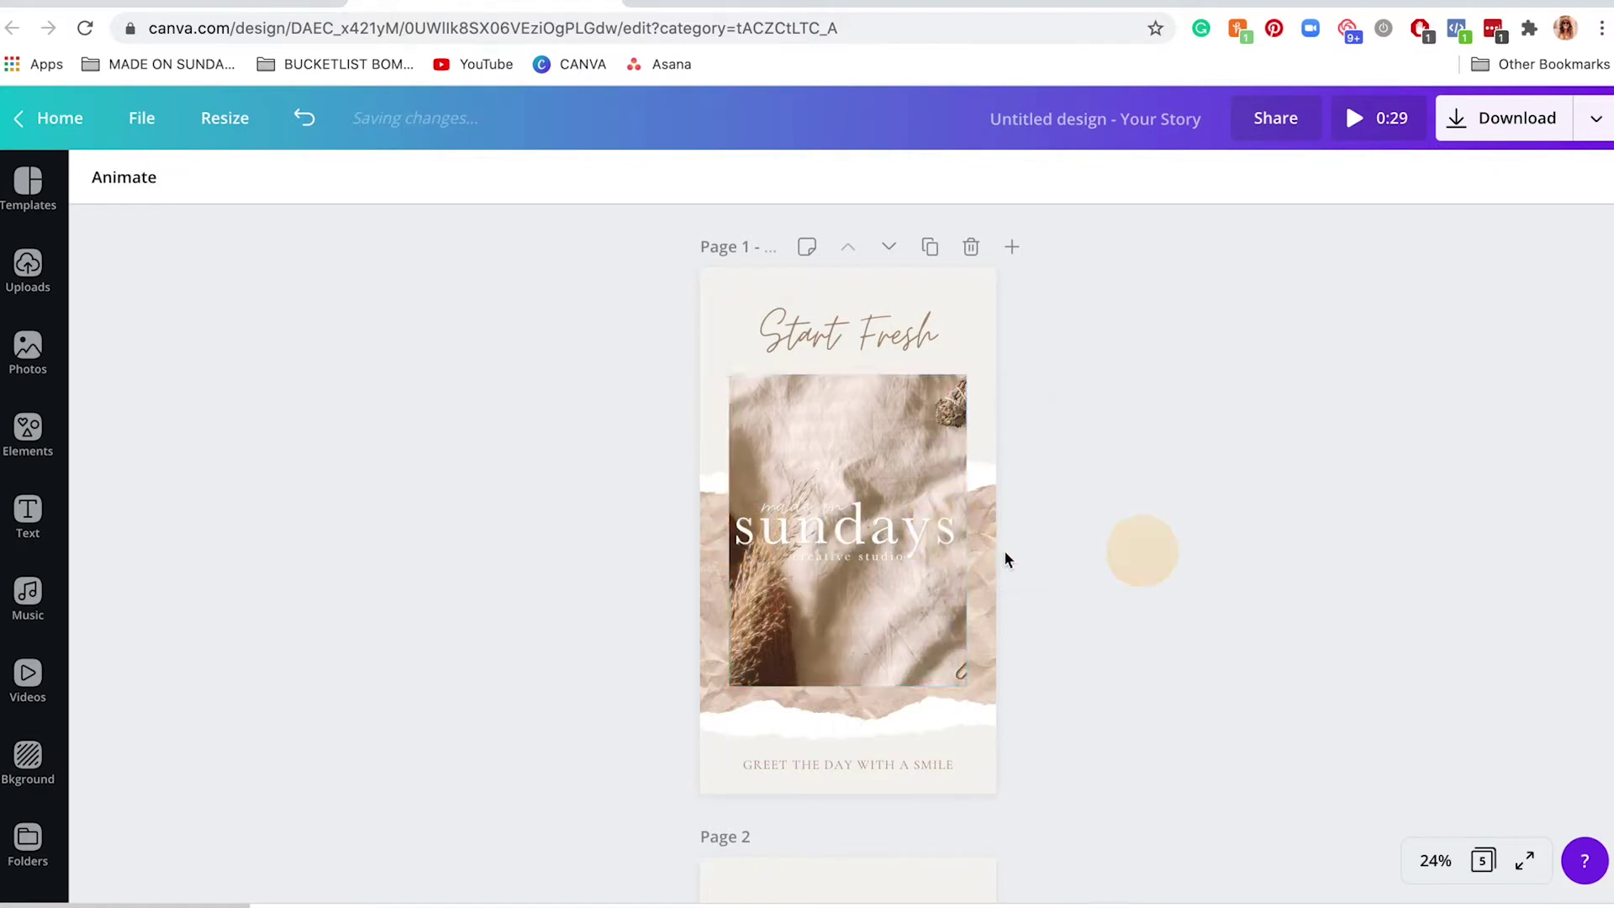
pyautogui.click(901, 552)
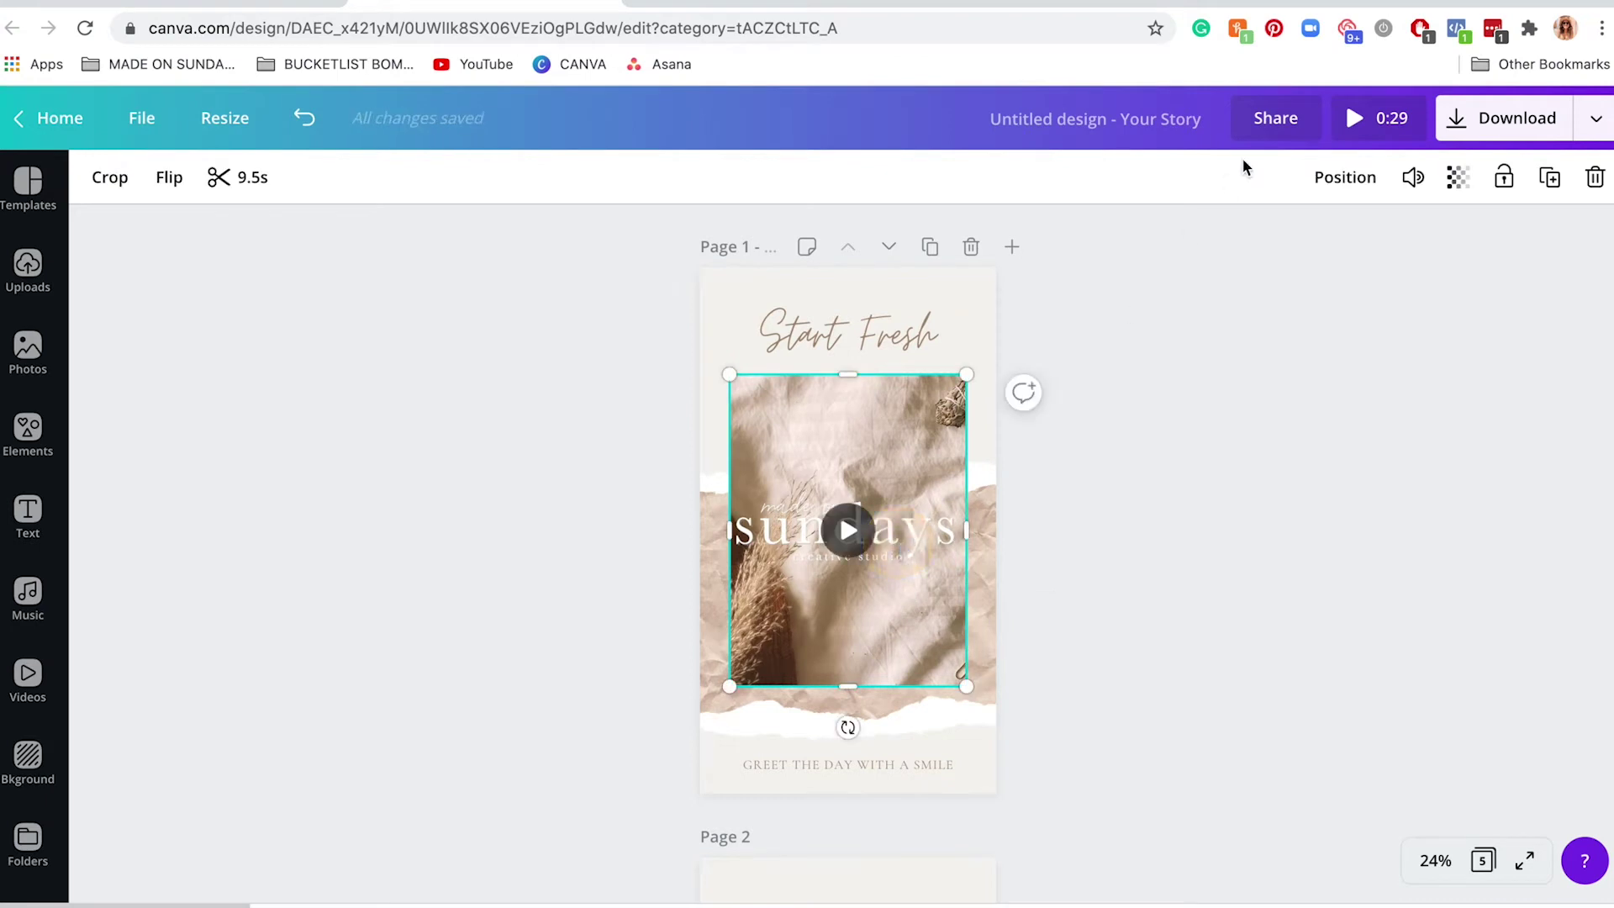
pyautogui.click(1367, 177)
pyautogui.click(1203, 569)
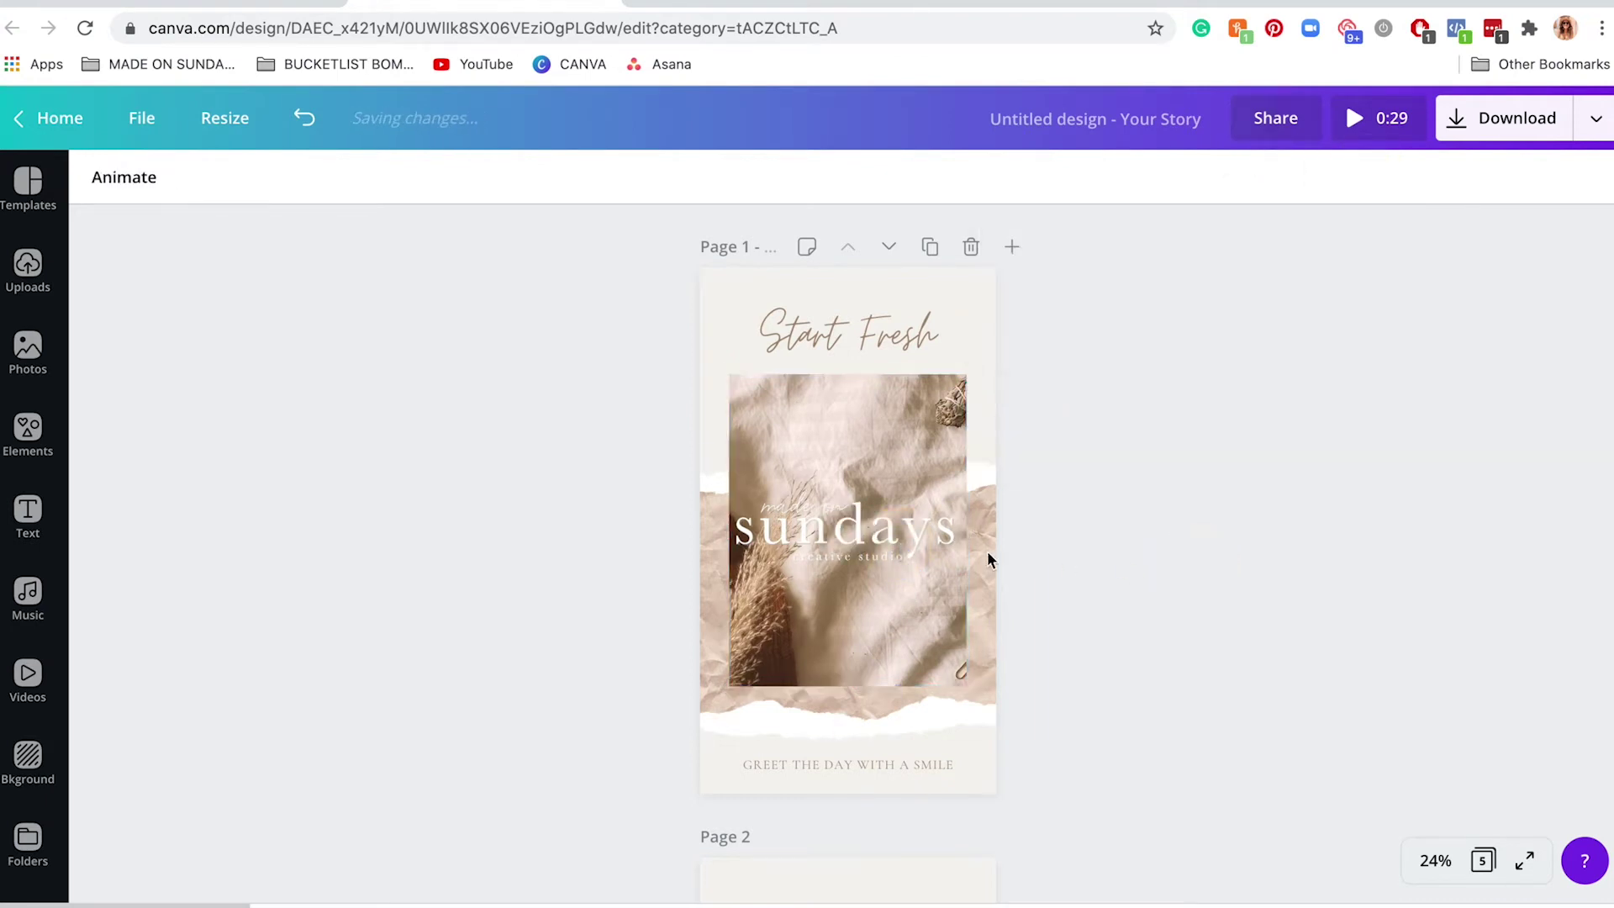
pyautogui.click(847, 538)
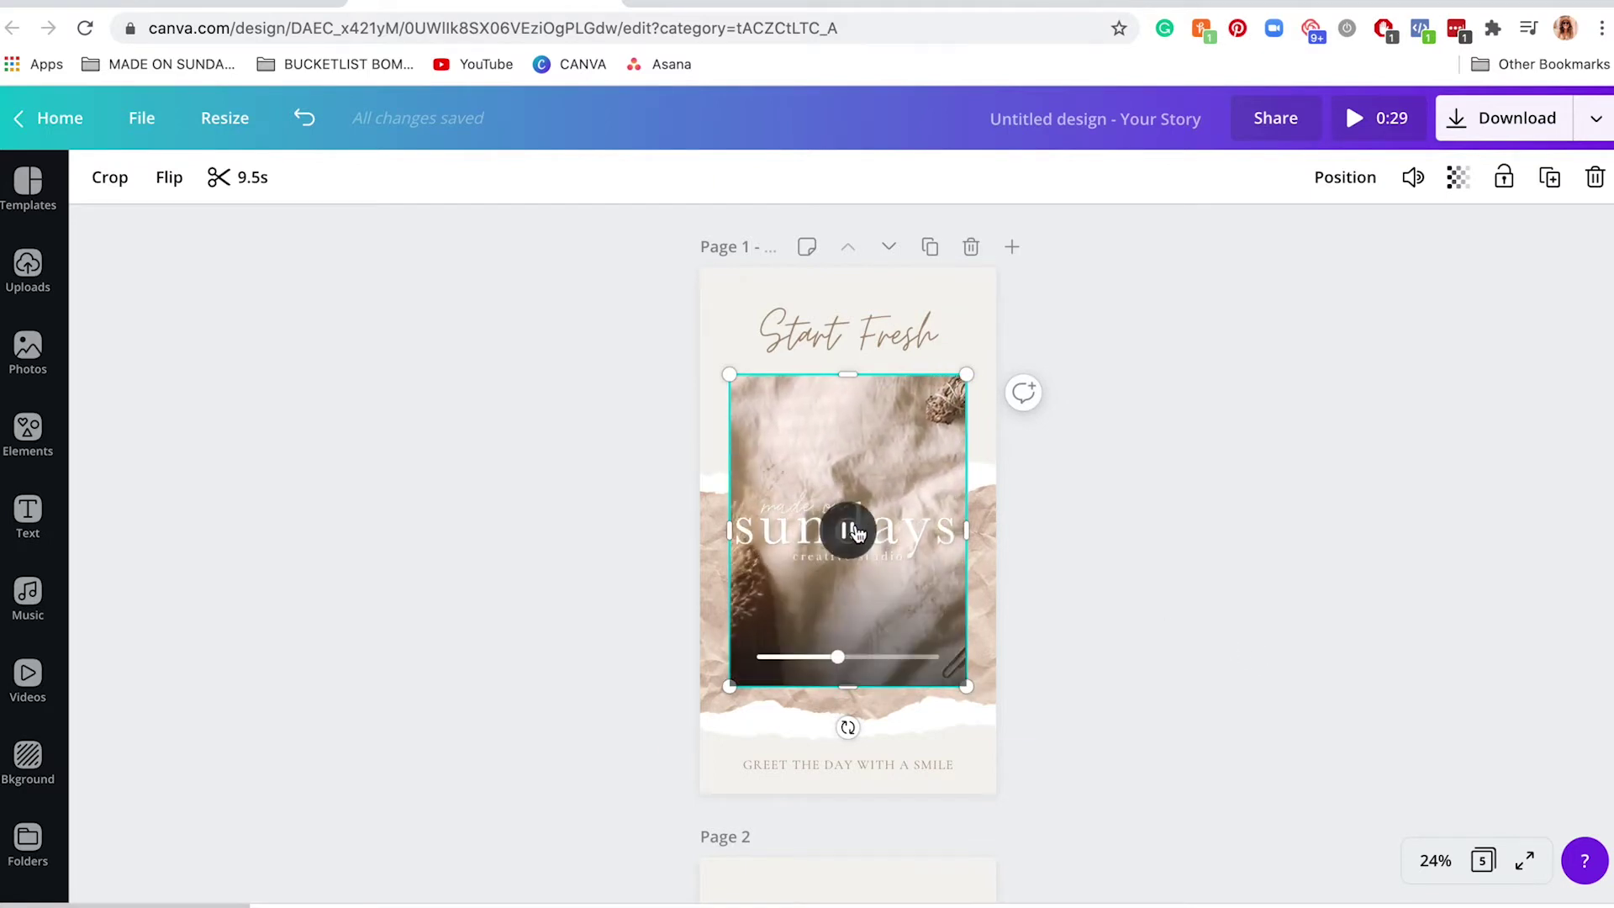
pyautogui.click(1279, 569)
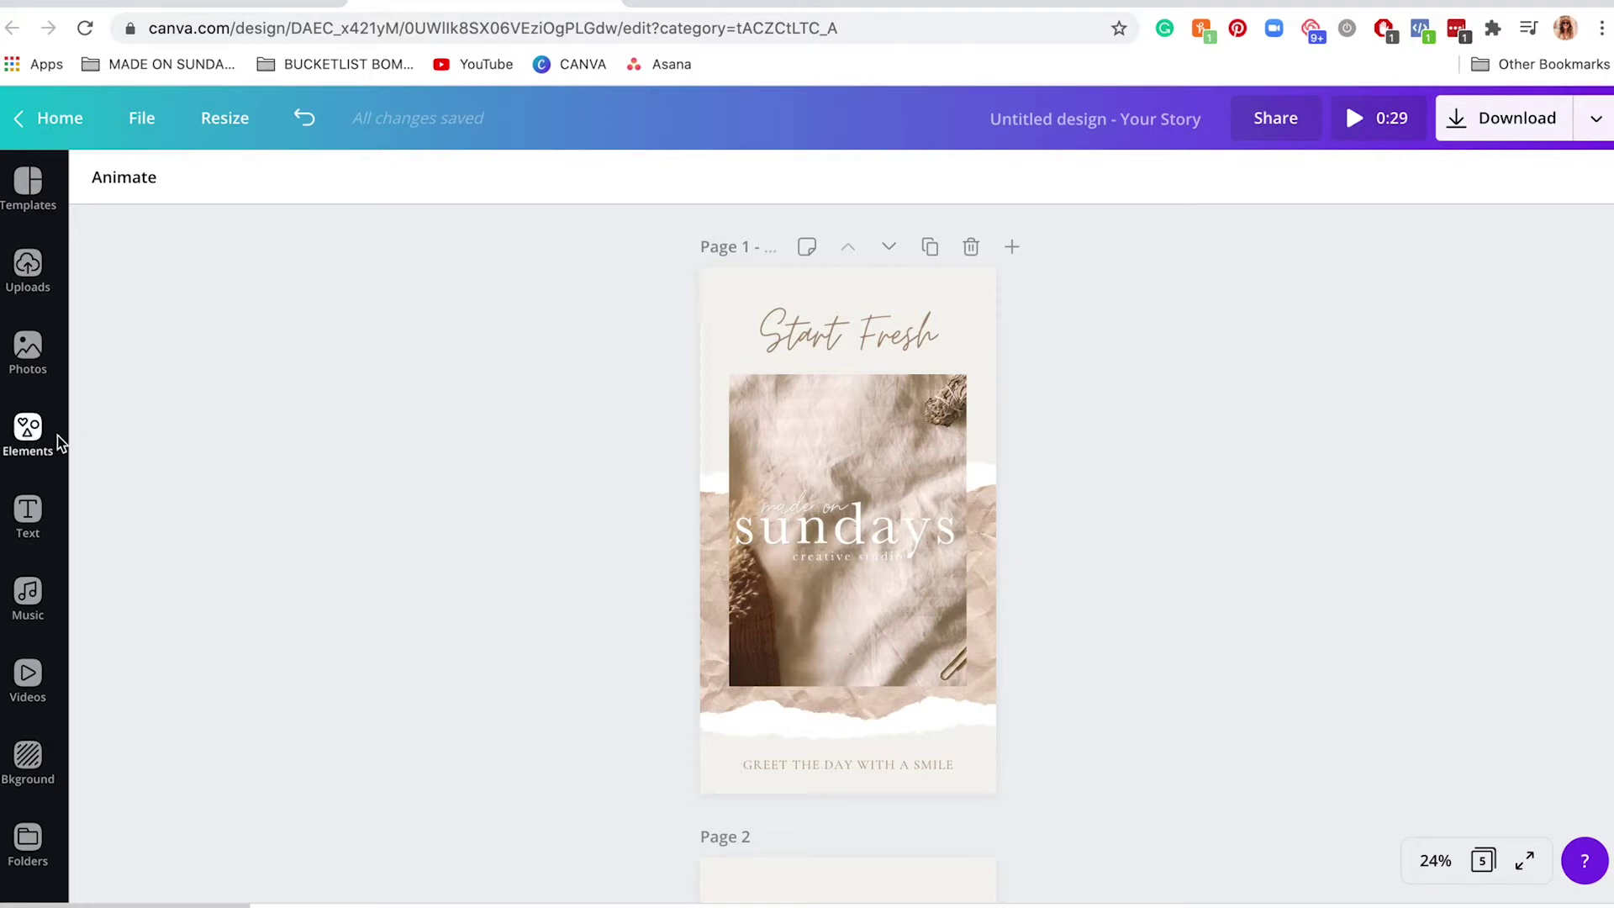
# Open the Elements library, start a search and scroll through the categories
pyautogui.click(27, 431)
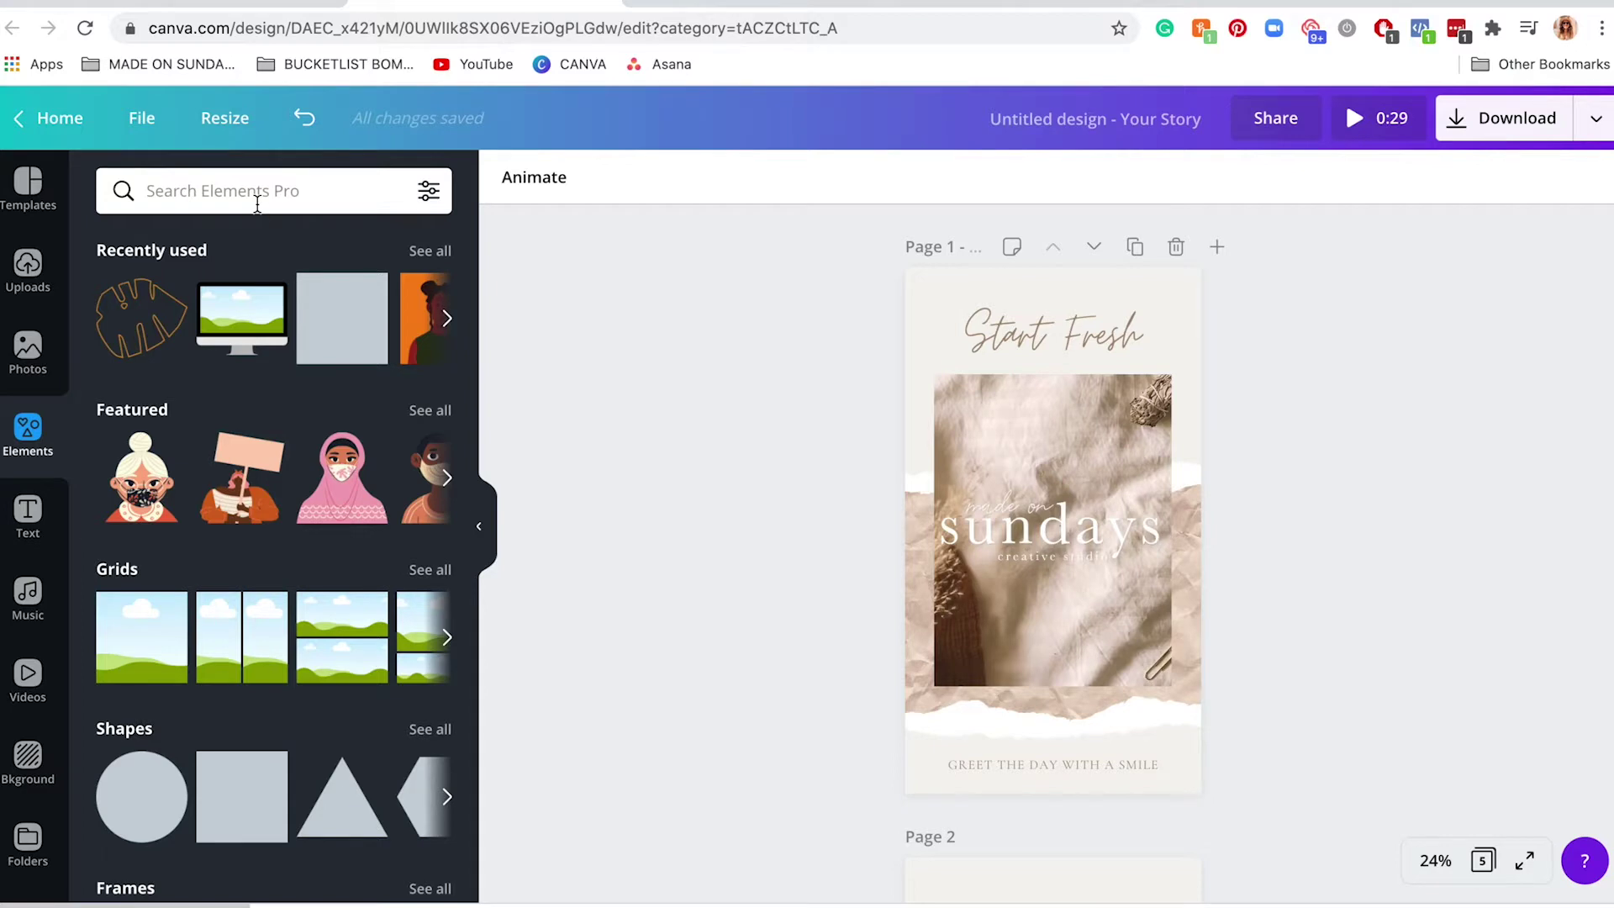
pyautogui.click(258, 204)
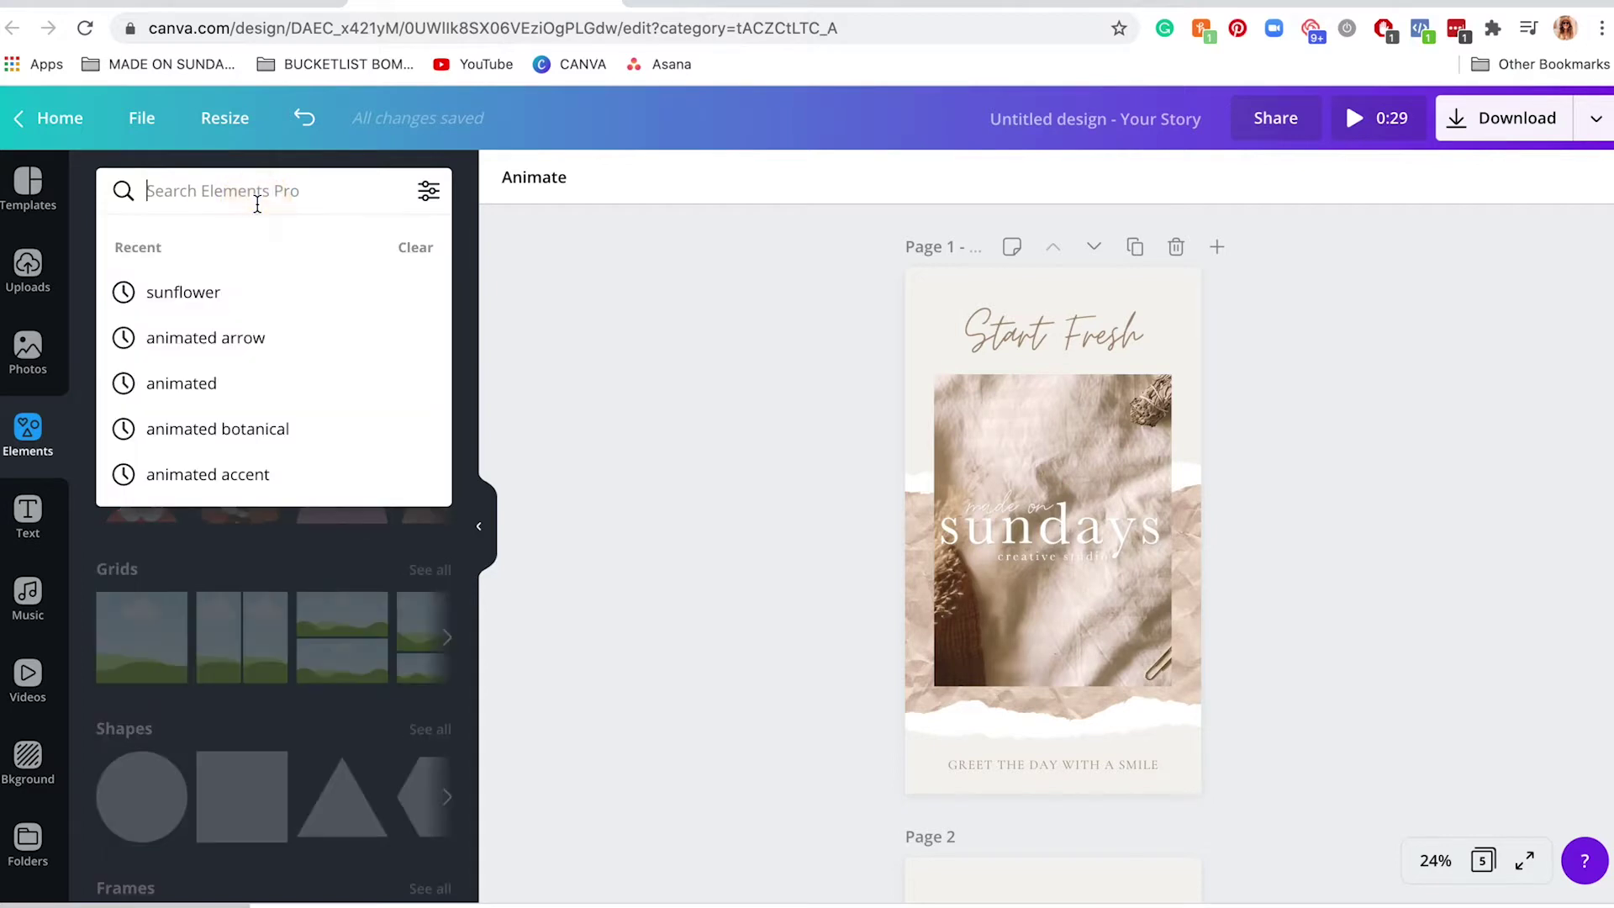
pyautogui.click(543, 360)
pyautogui.scroll(-12, 284, 471)
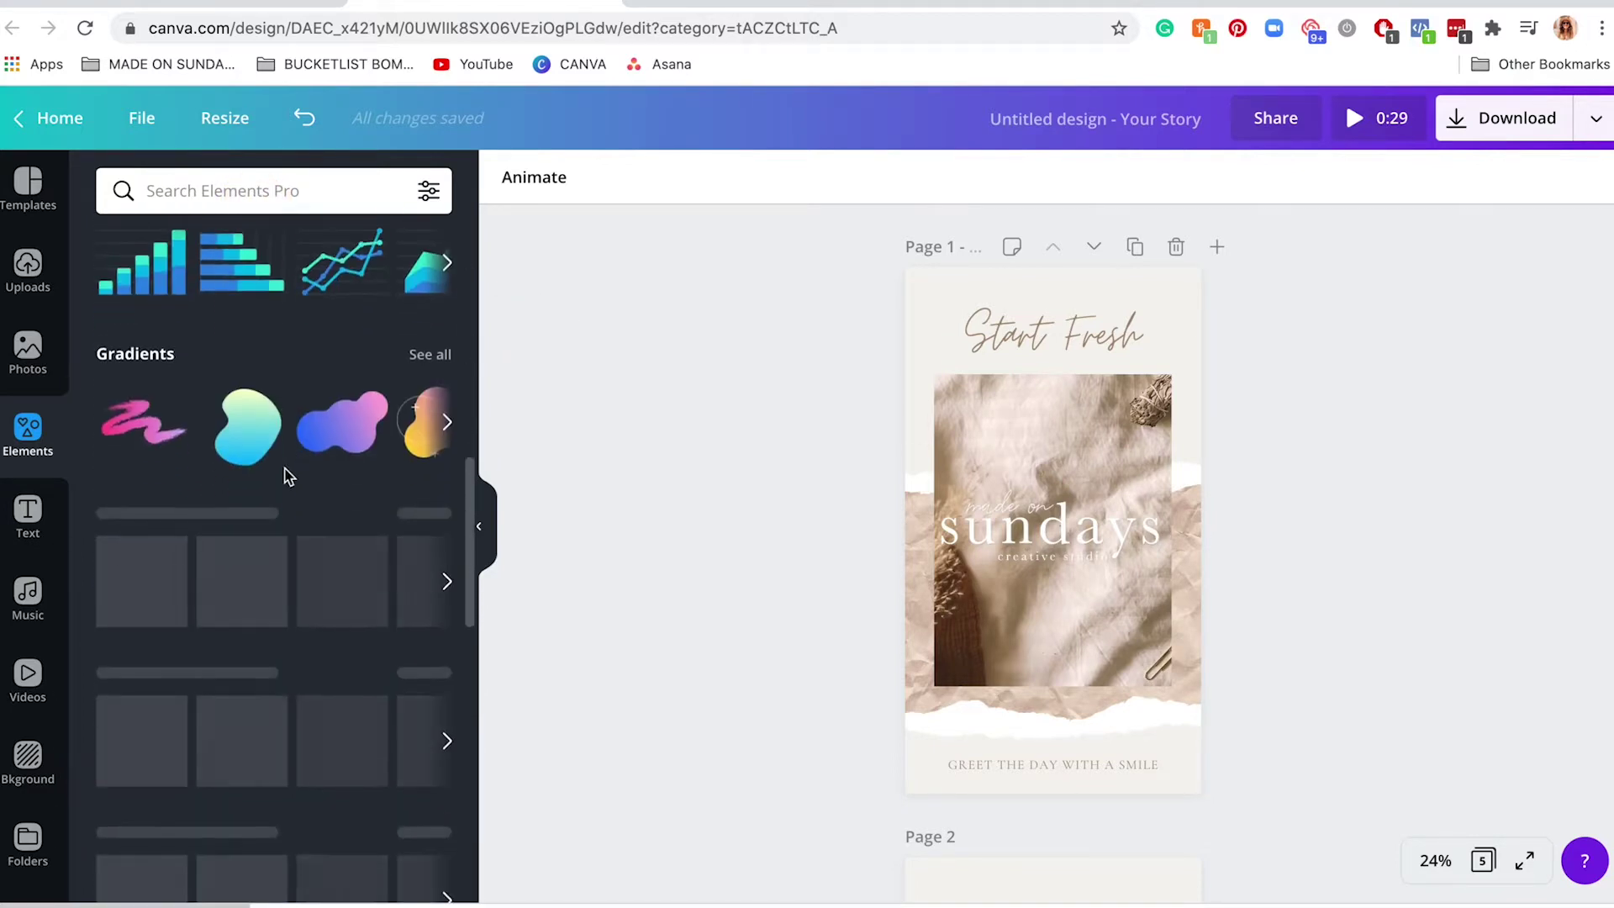
pyautogui.scroll(-2, 284, 475)
pyautogui.scroll(5, 284, 475)
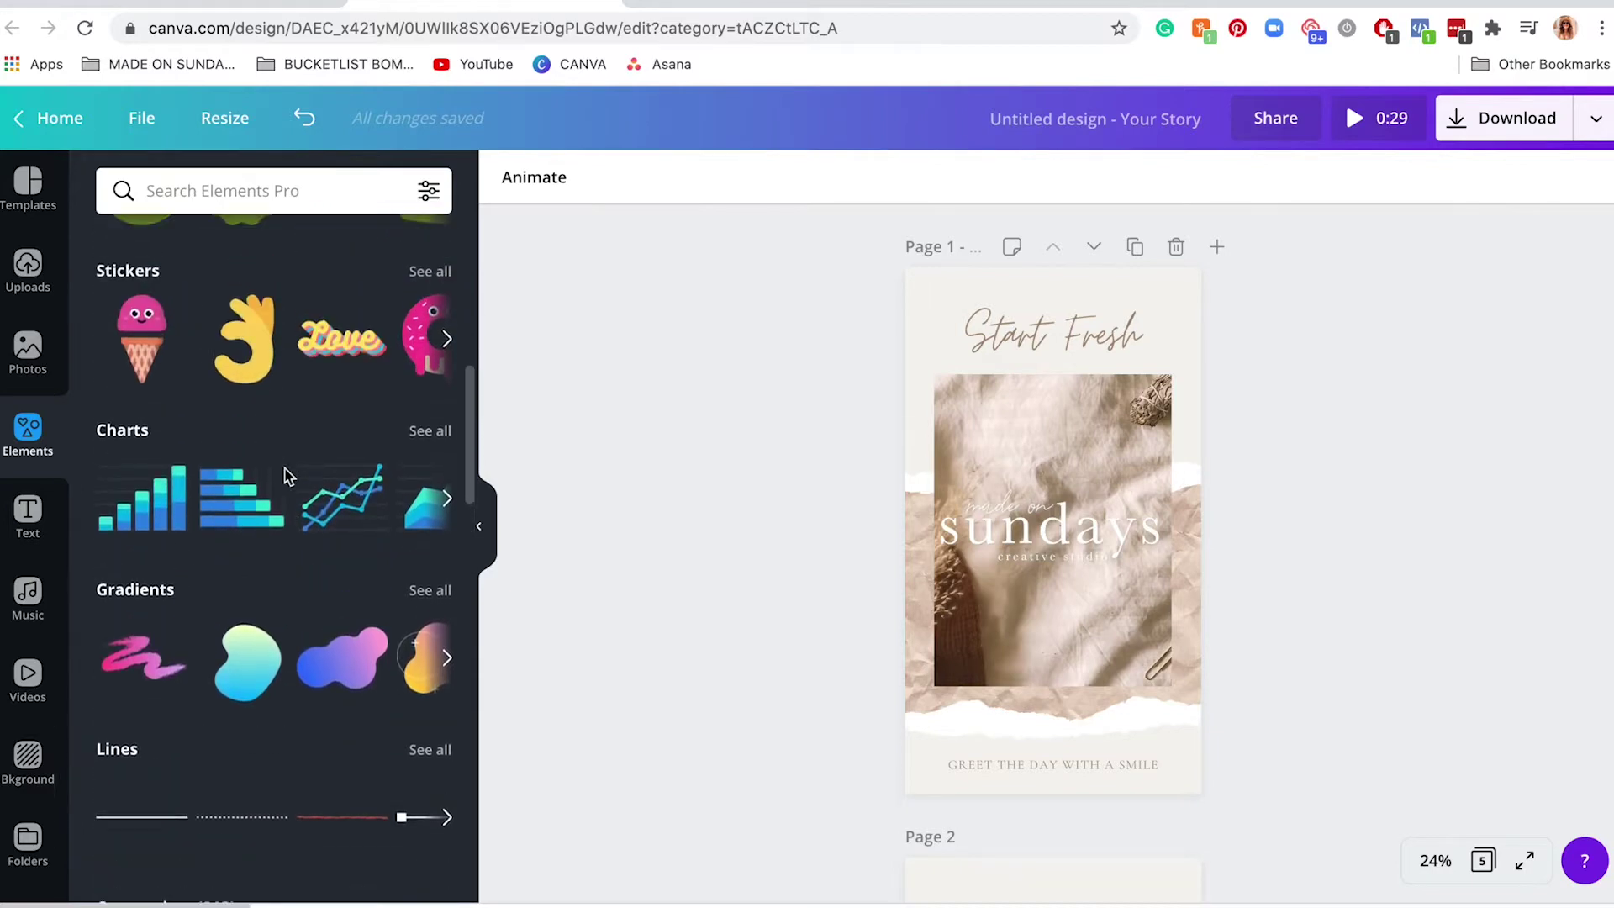
# Browse all Stickers results, then clear the Stickers search
pyautogui.click(422, 293)
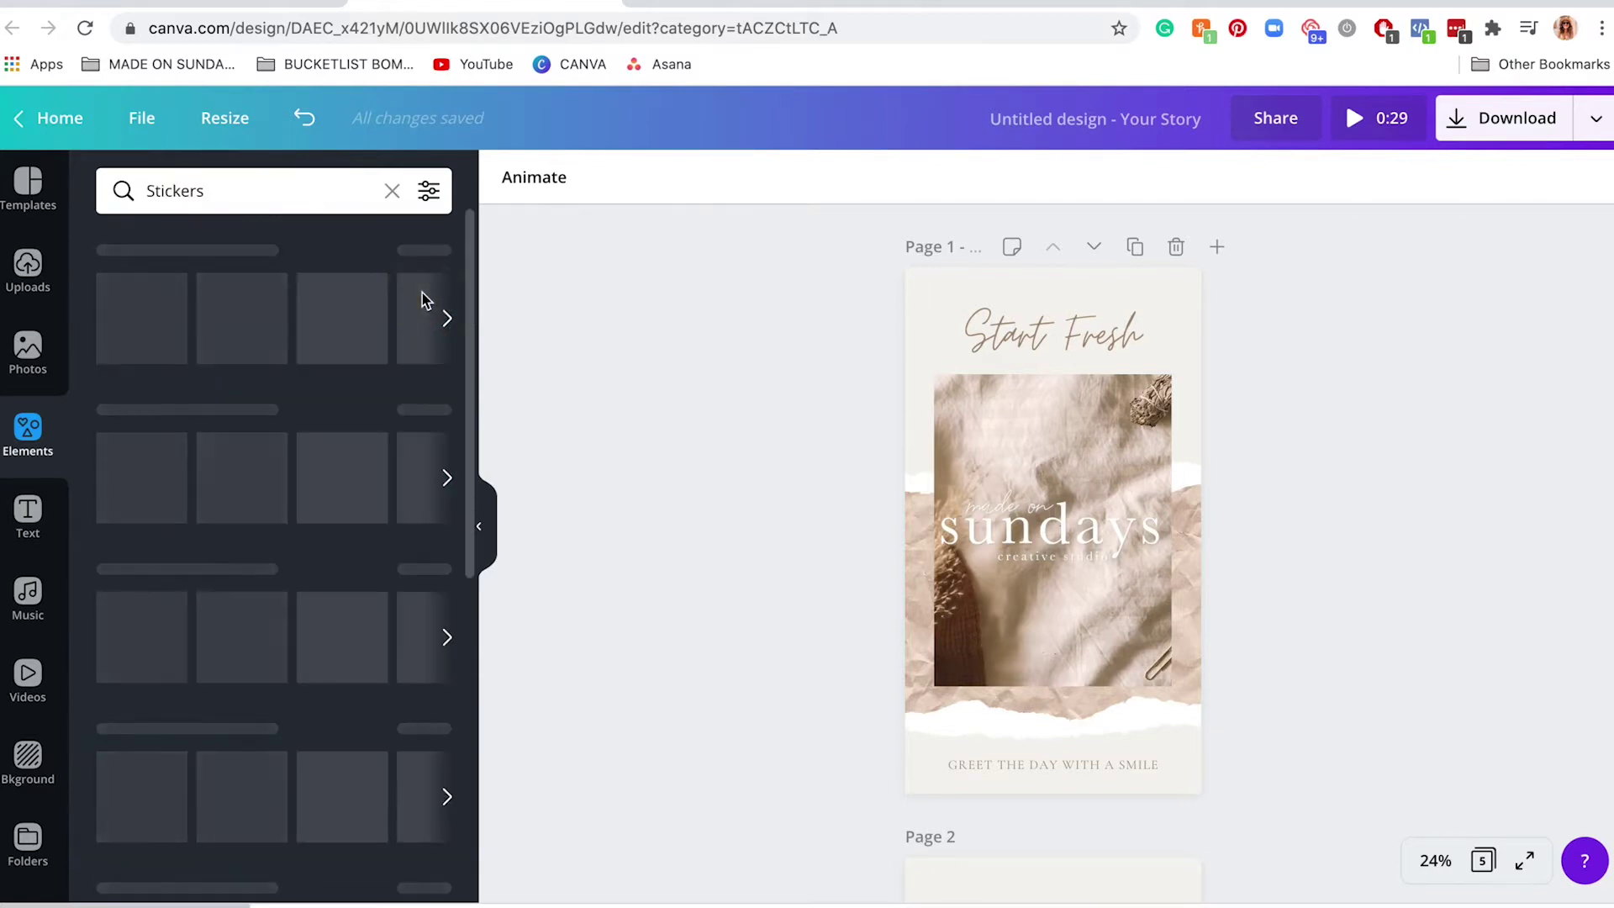
pyautogui.scroll(-10, 260, 533)
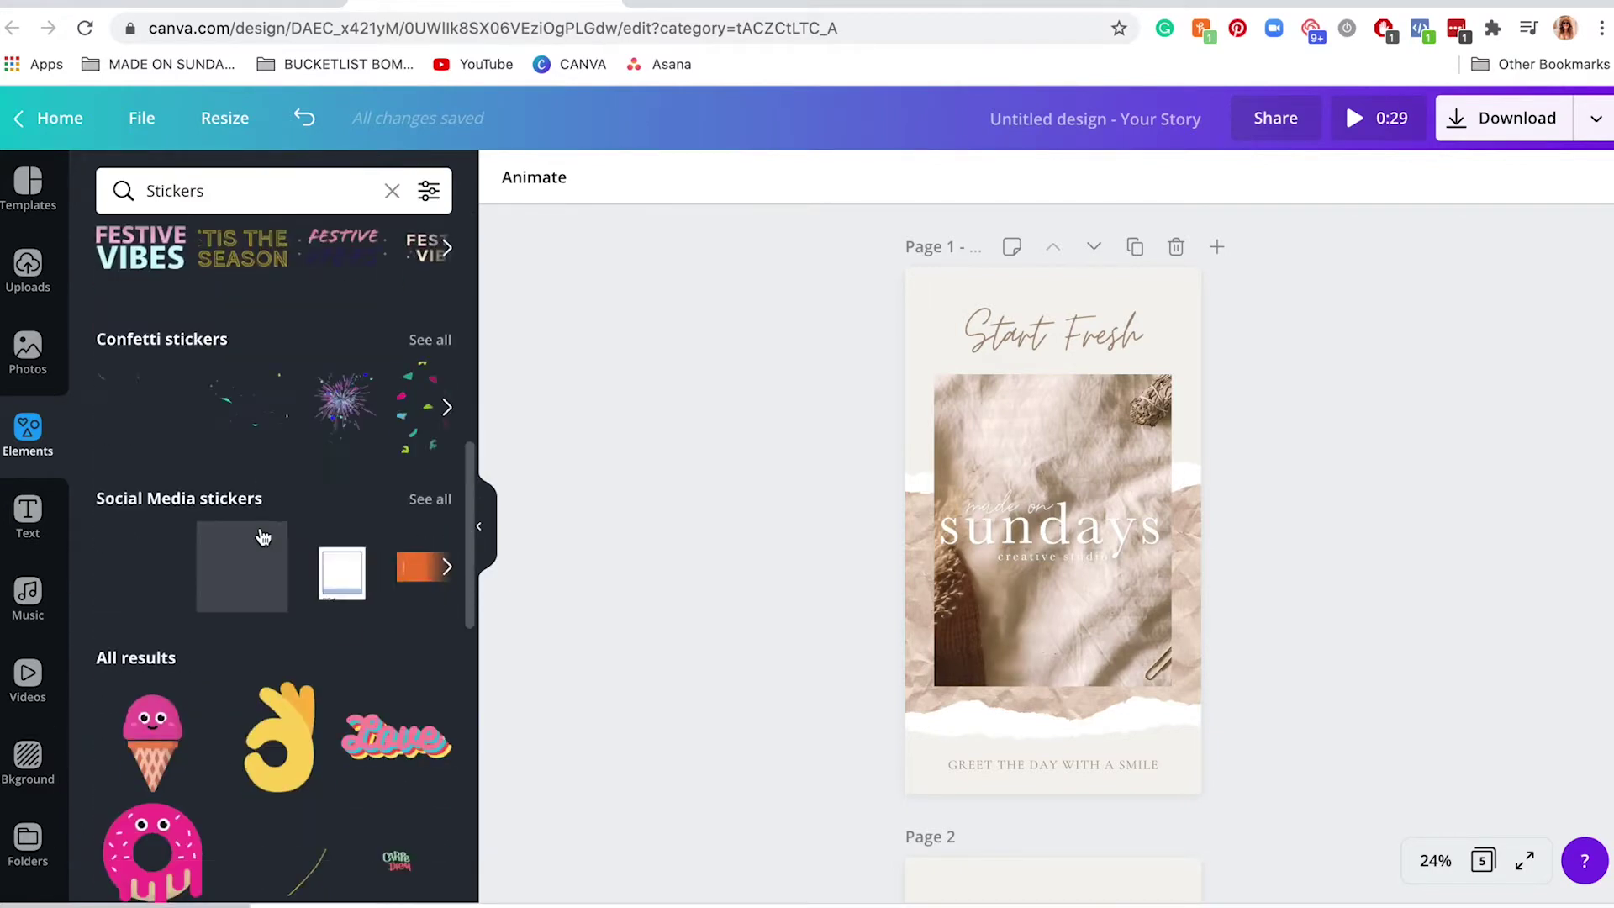
pyautogui.scroll(-15, 263, 535)
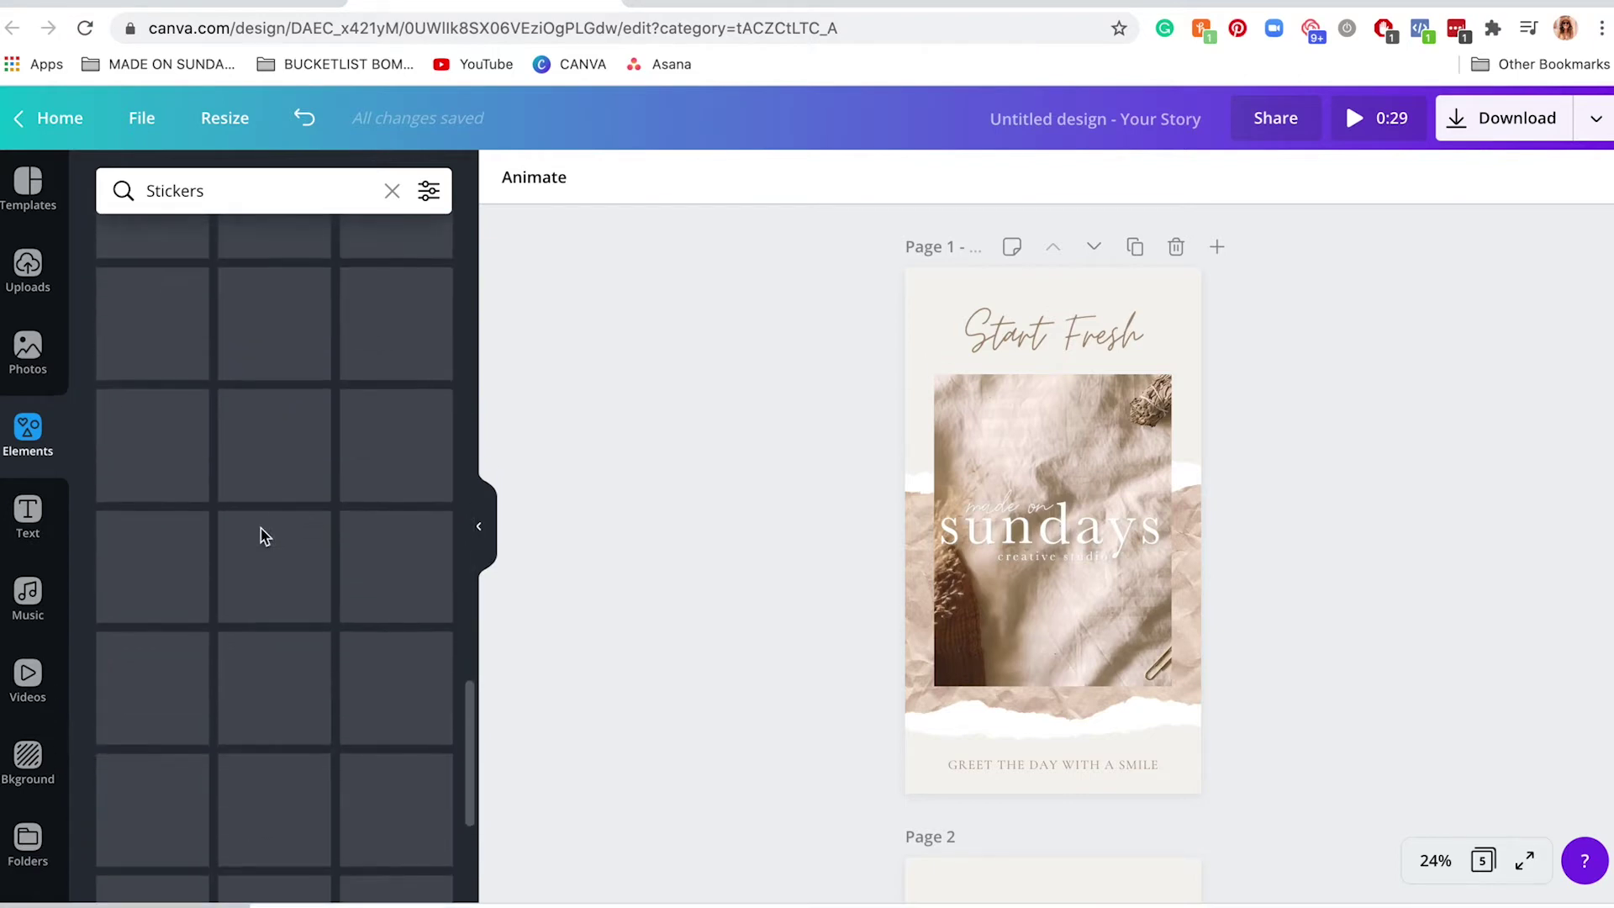
pyautogui.scroll(-3, 262, 535)
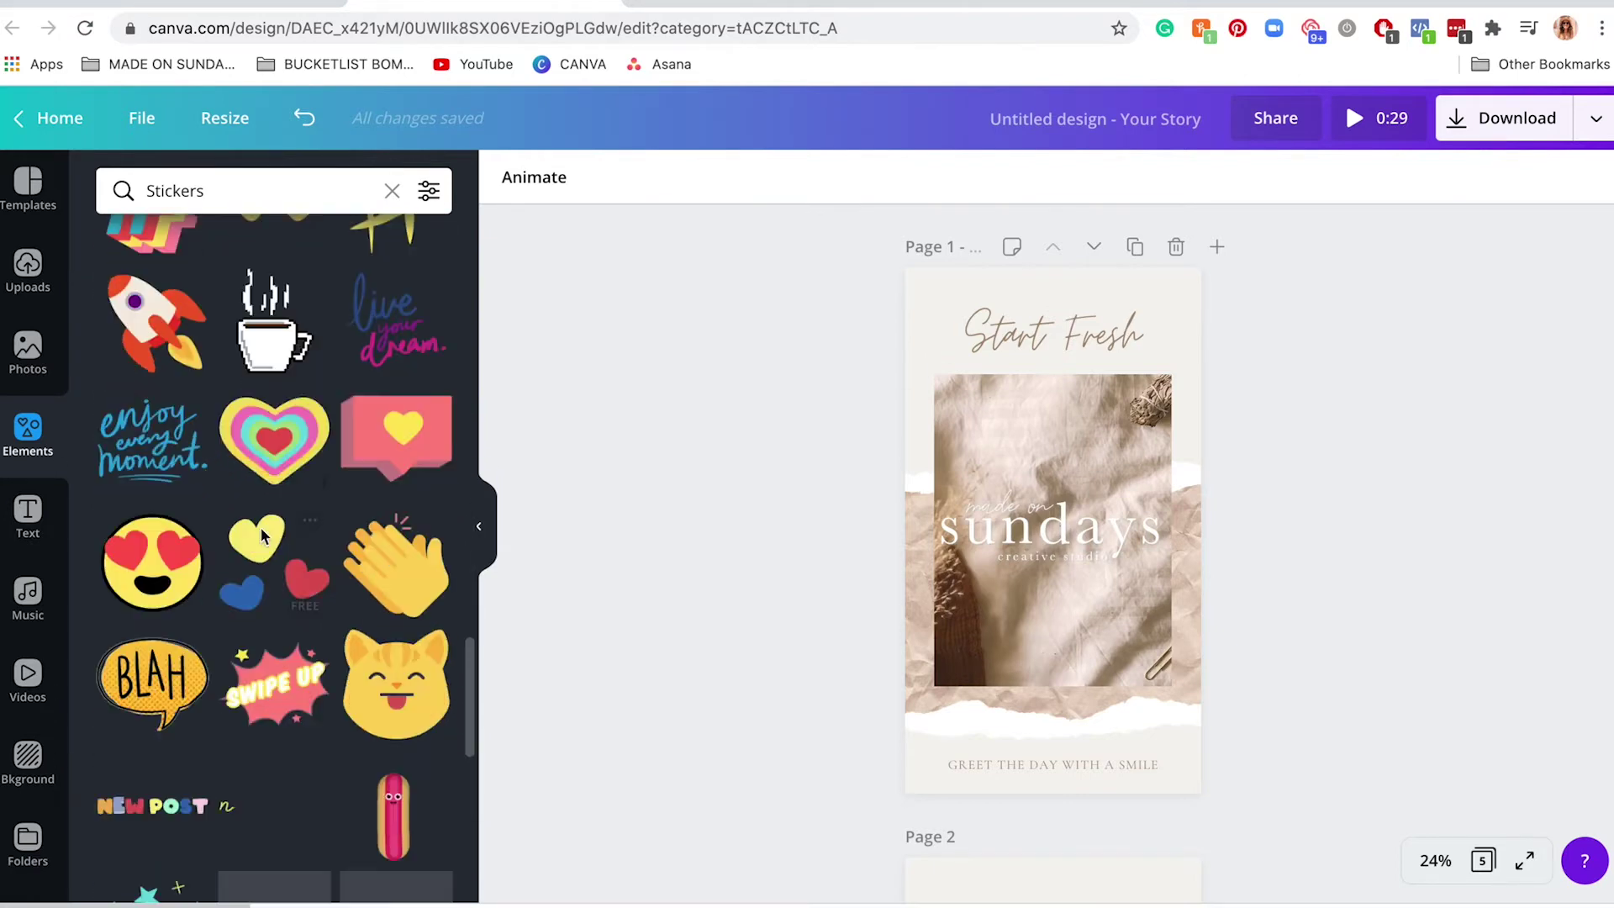
pyautogui.scroll(-5, 262, 533)
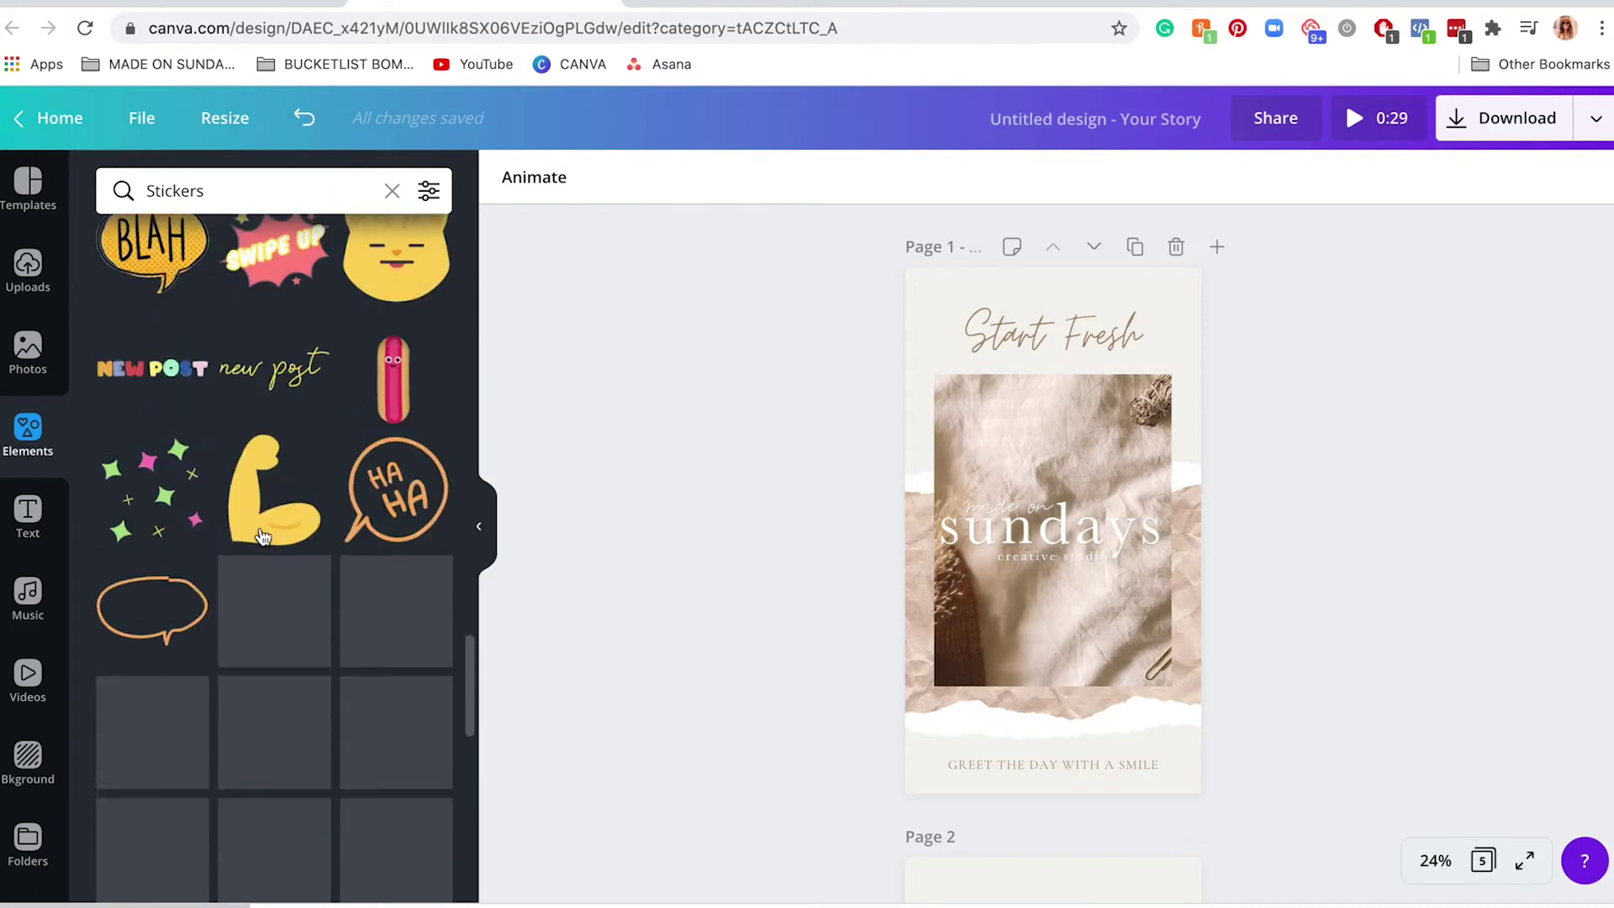
pyautogui.scroll(20, 264, 535)
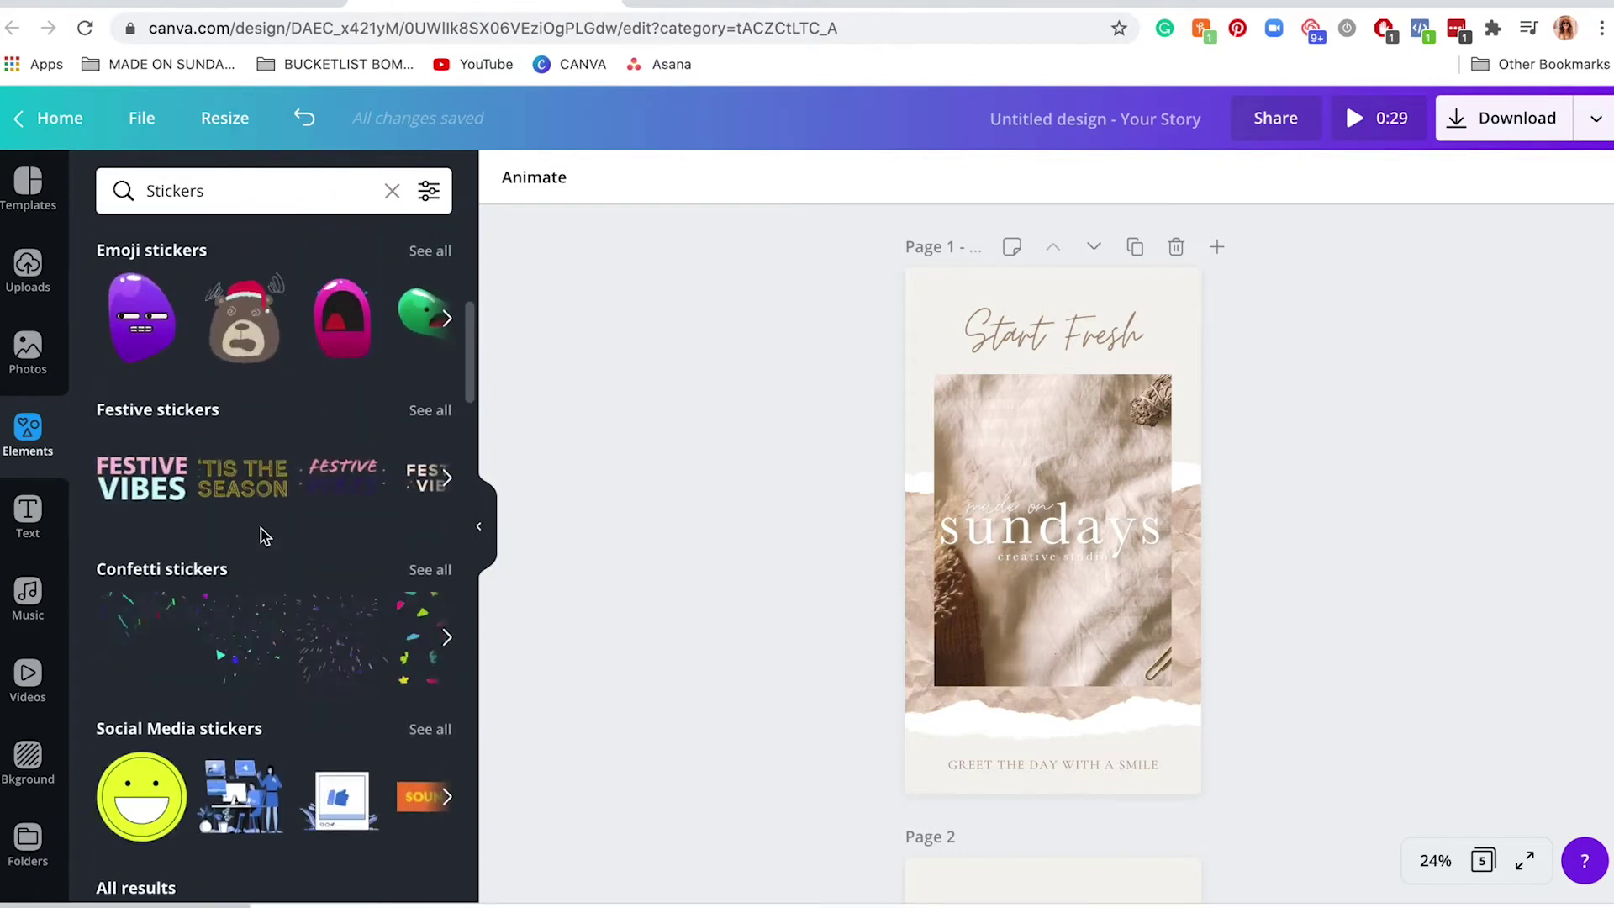
pyautogui.scroll(-2, 347, 502)
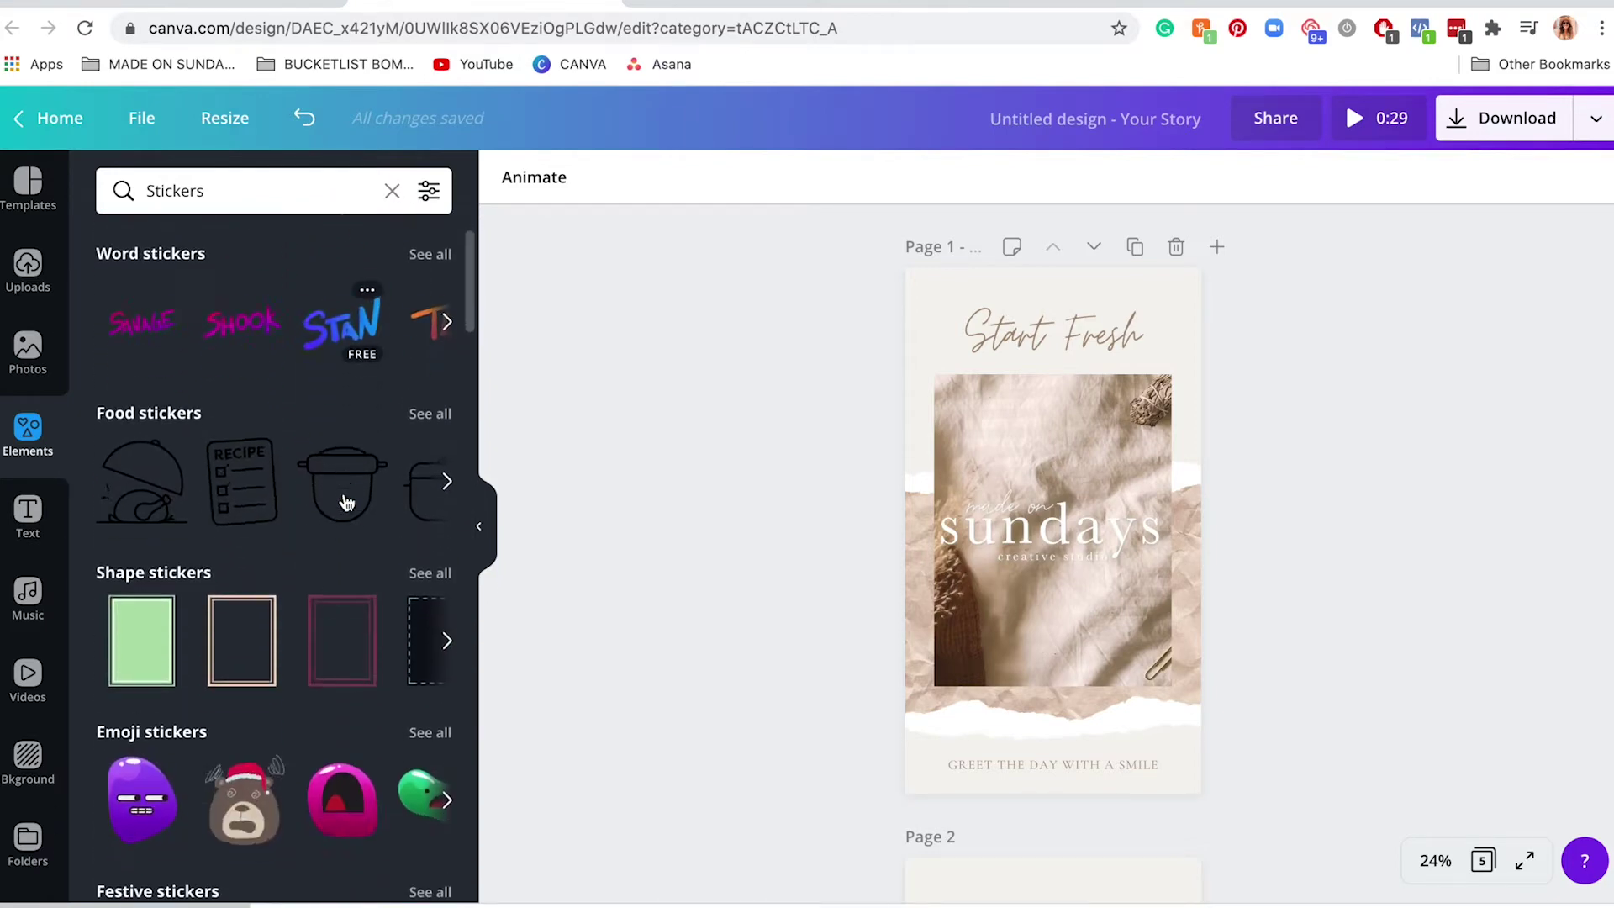
pyautogui.scroll(2, 345, 504)
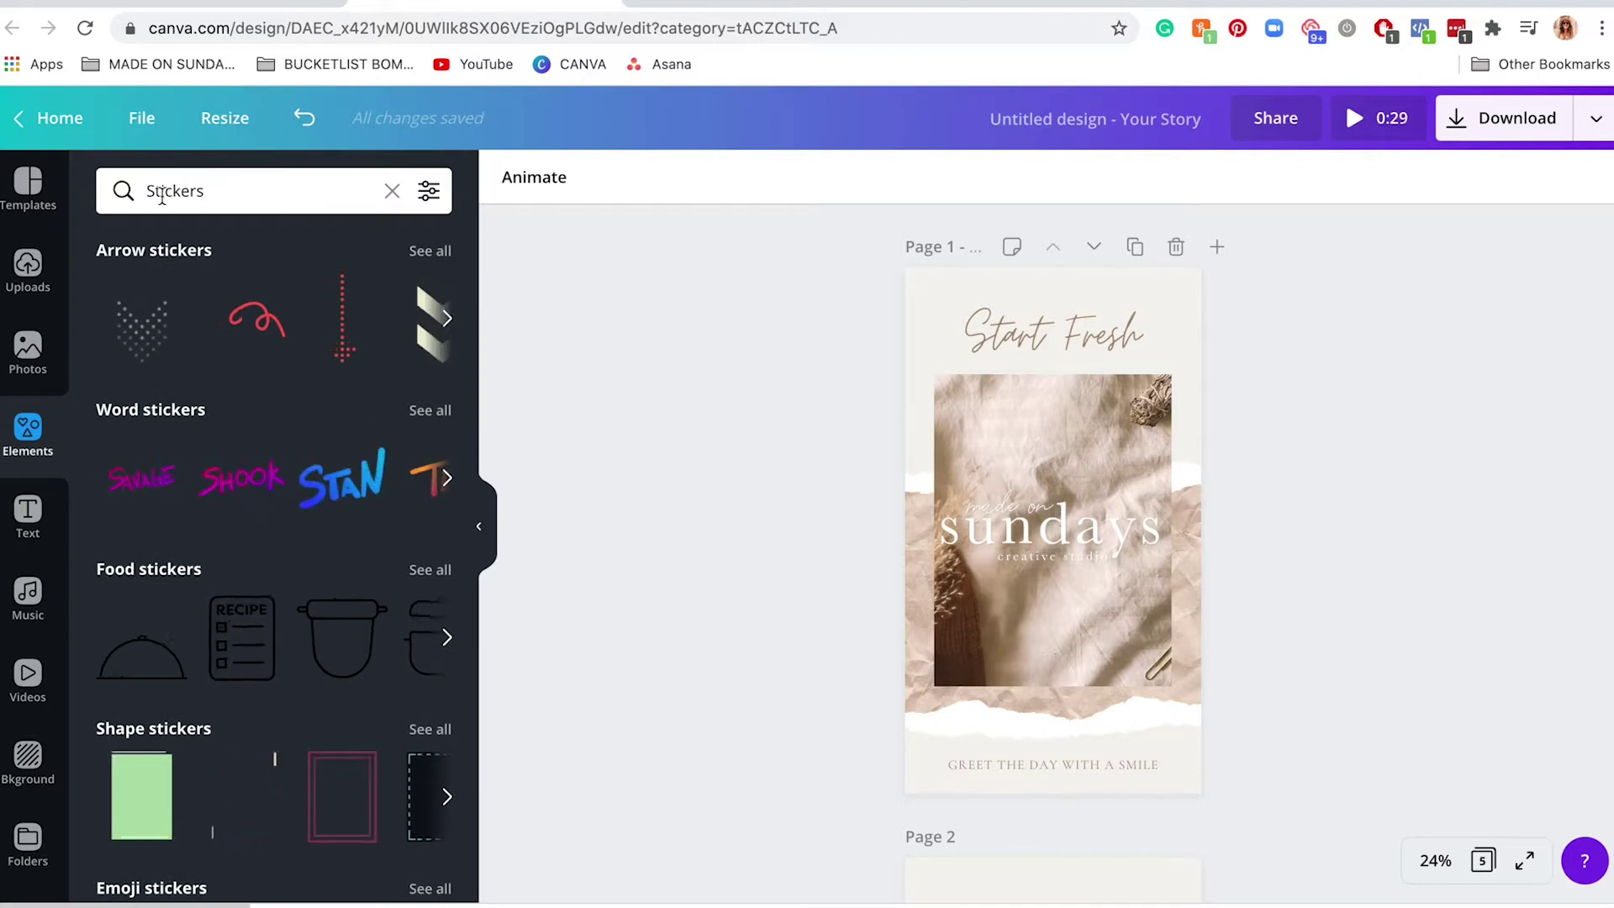
pyautogui.click(395, 191)
pyautogui.click(240, 191)
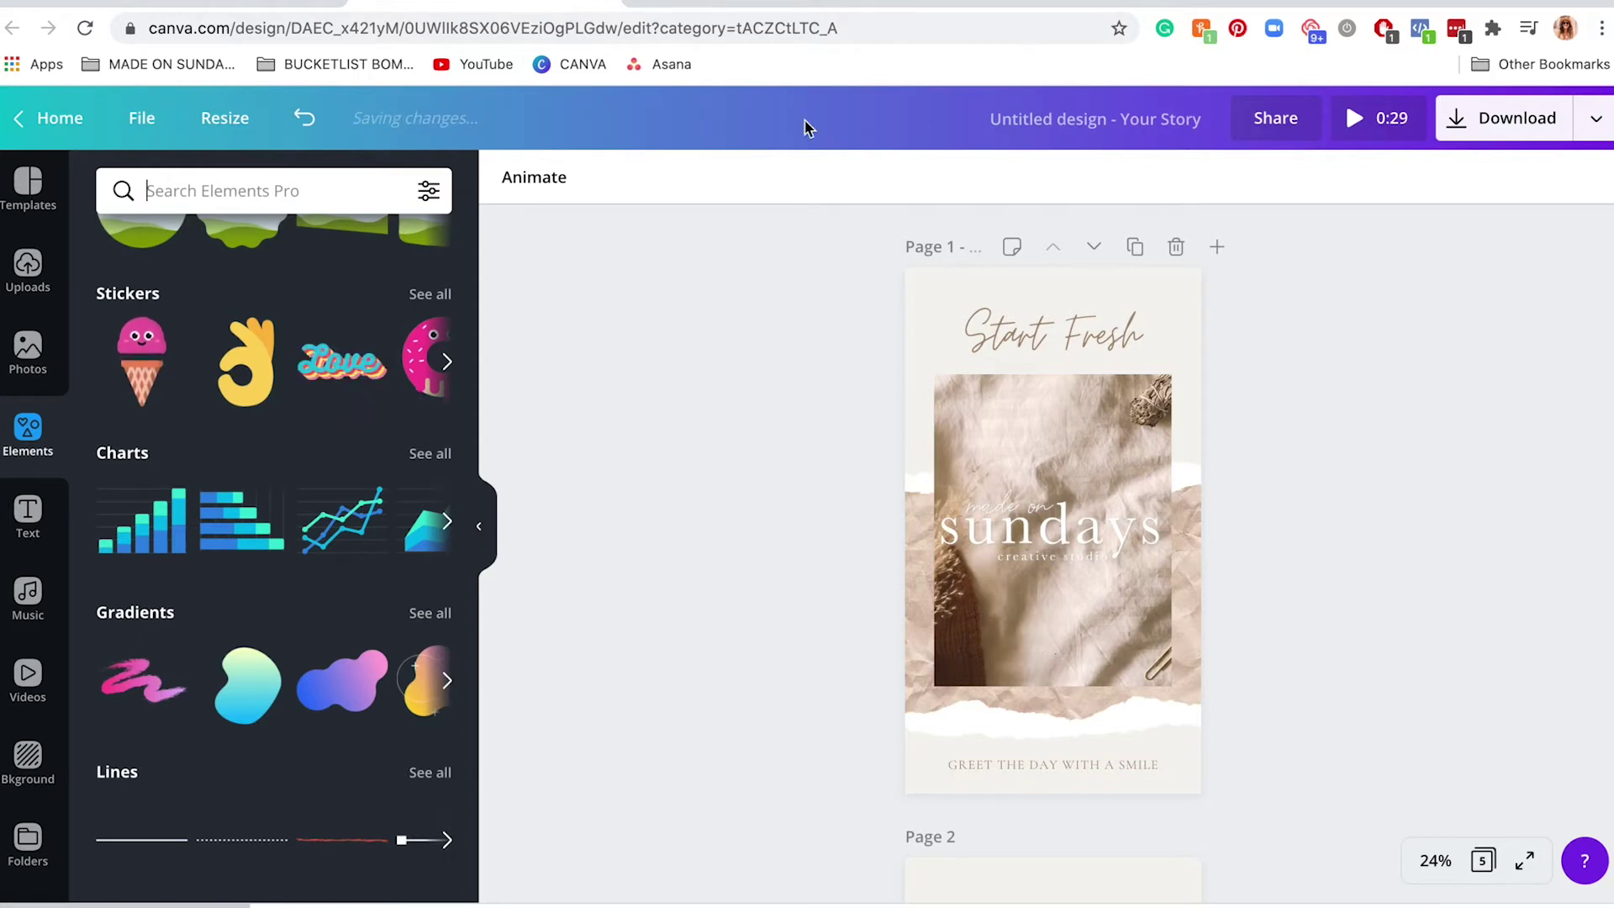
# Zoom the favourite animated elements design to 75% and scroll through its arrow, sparkle, line and word samples
pyautogui.click(1045, 7)
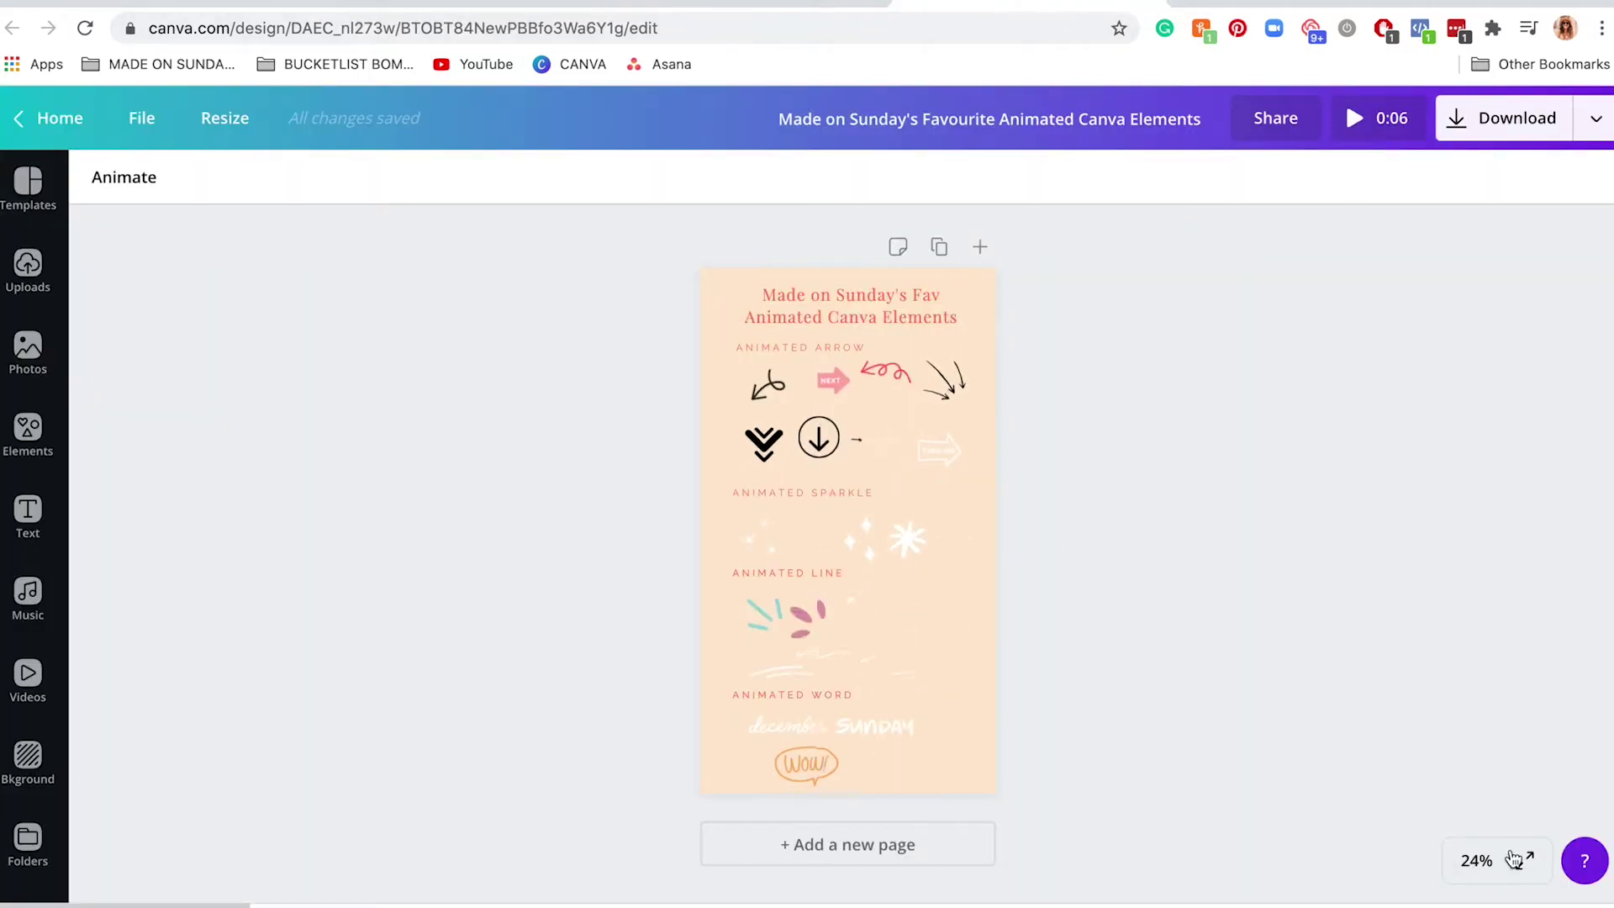
pyautogui.click(1477, 860)
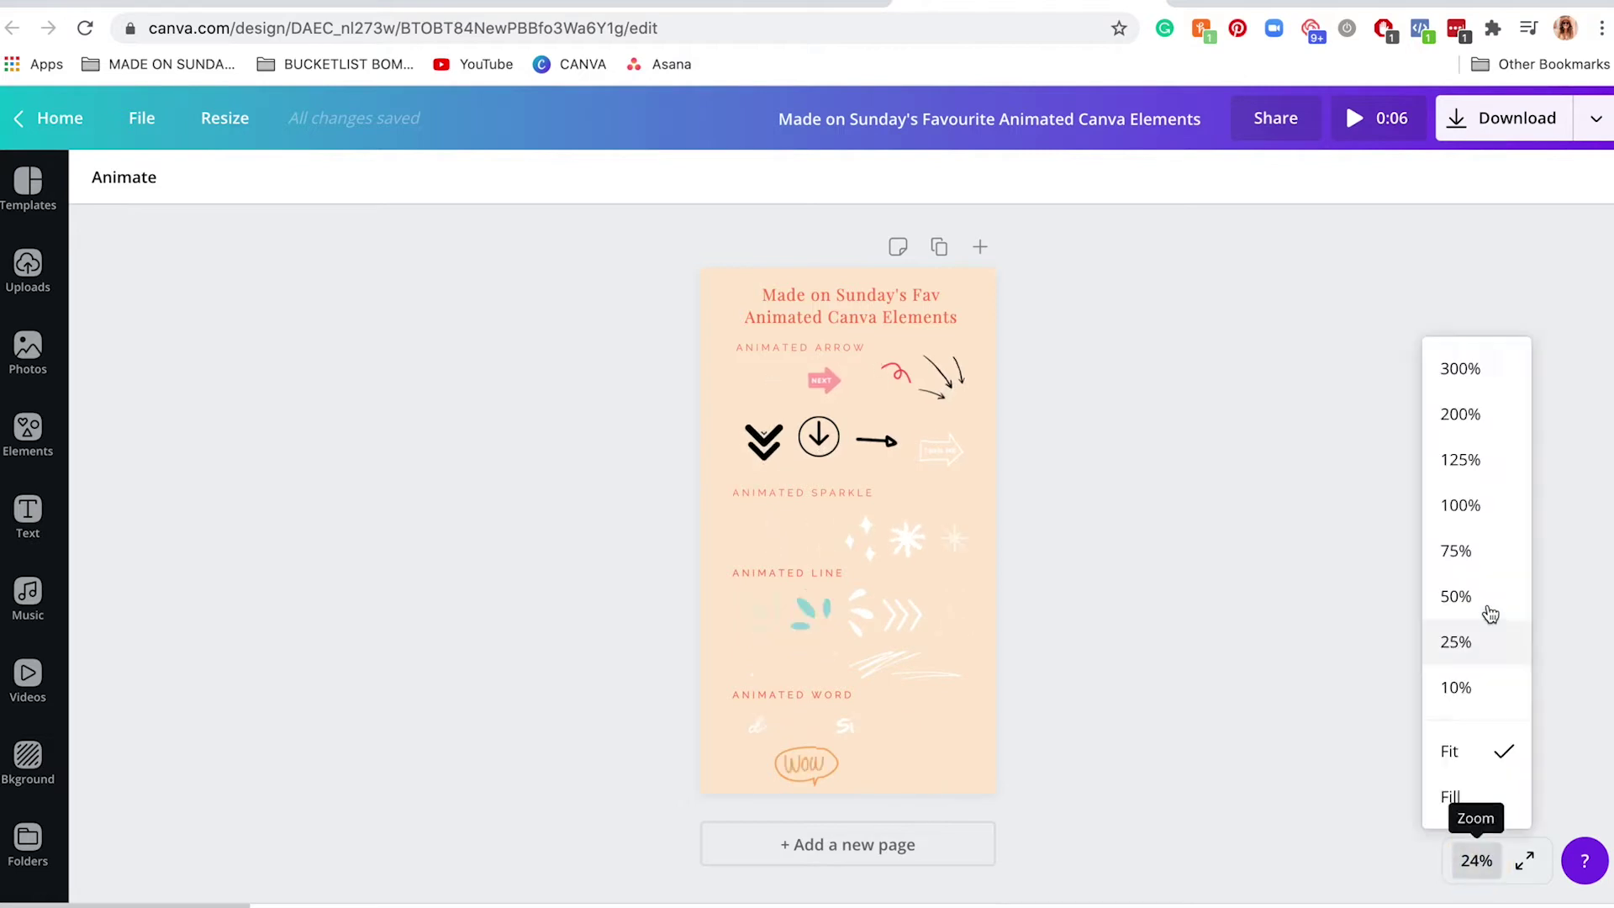
pyautogui.click(1478, 550)
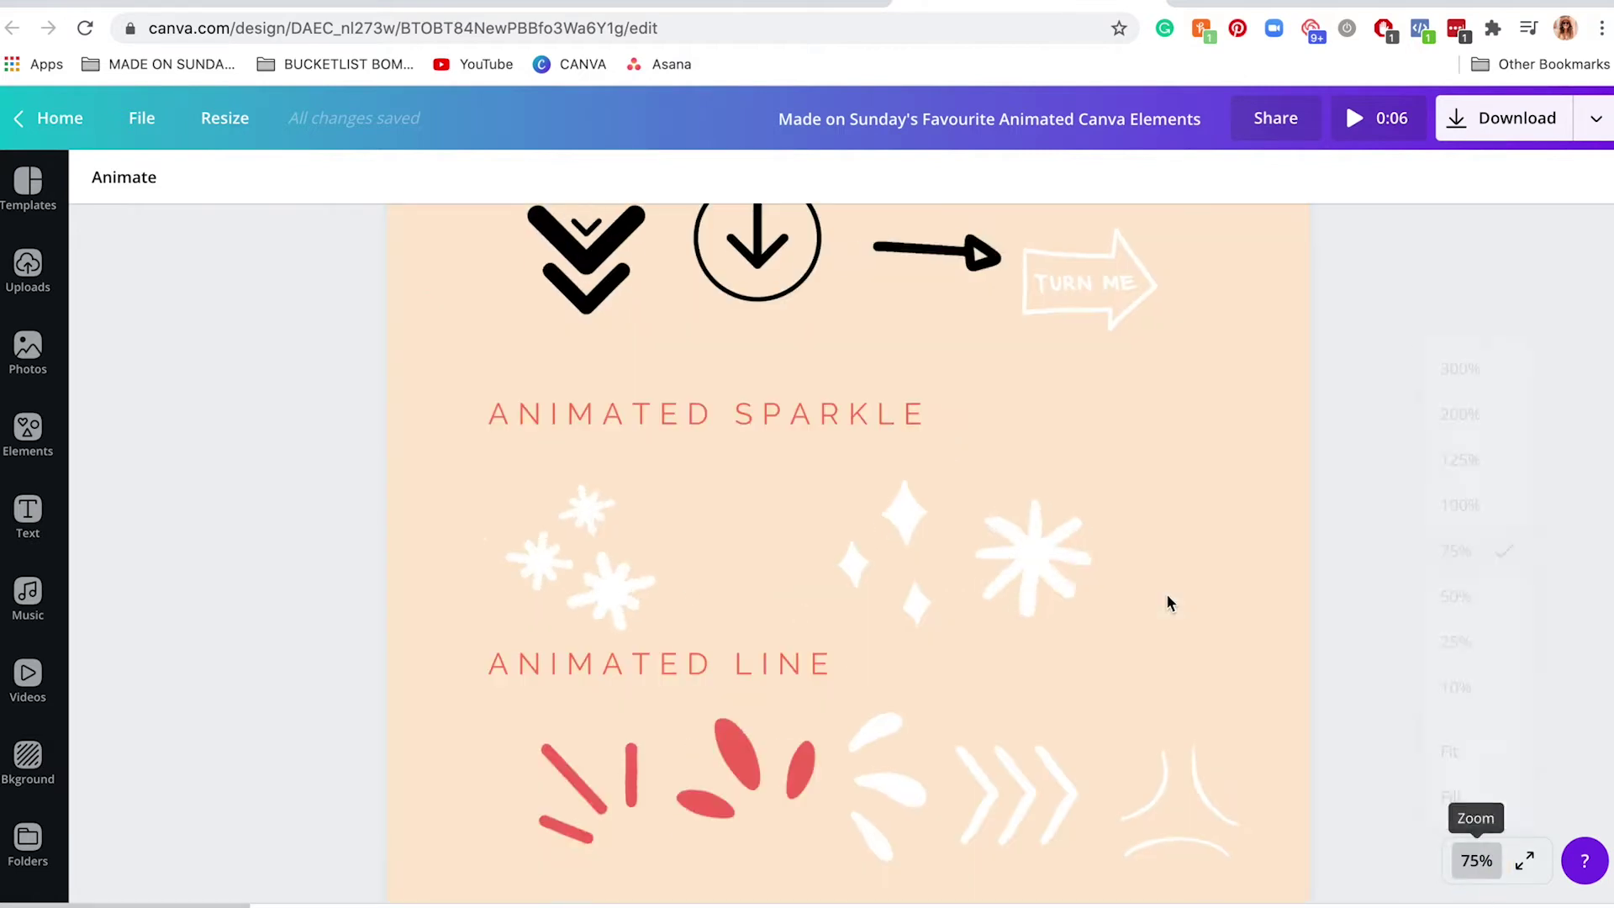
pyautogui.scroll(6, 1167, 593)
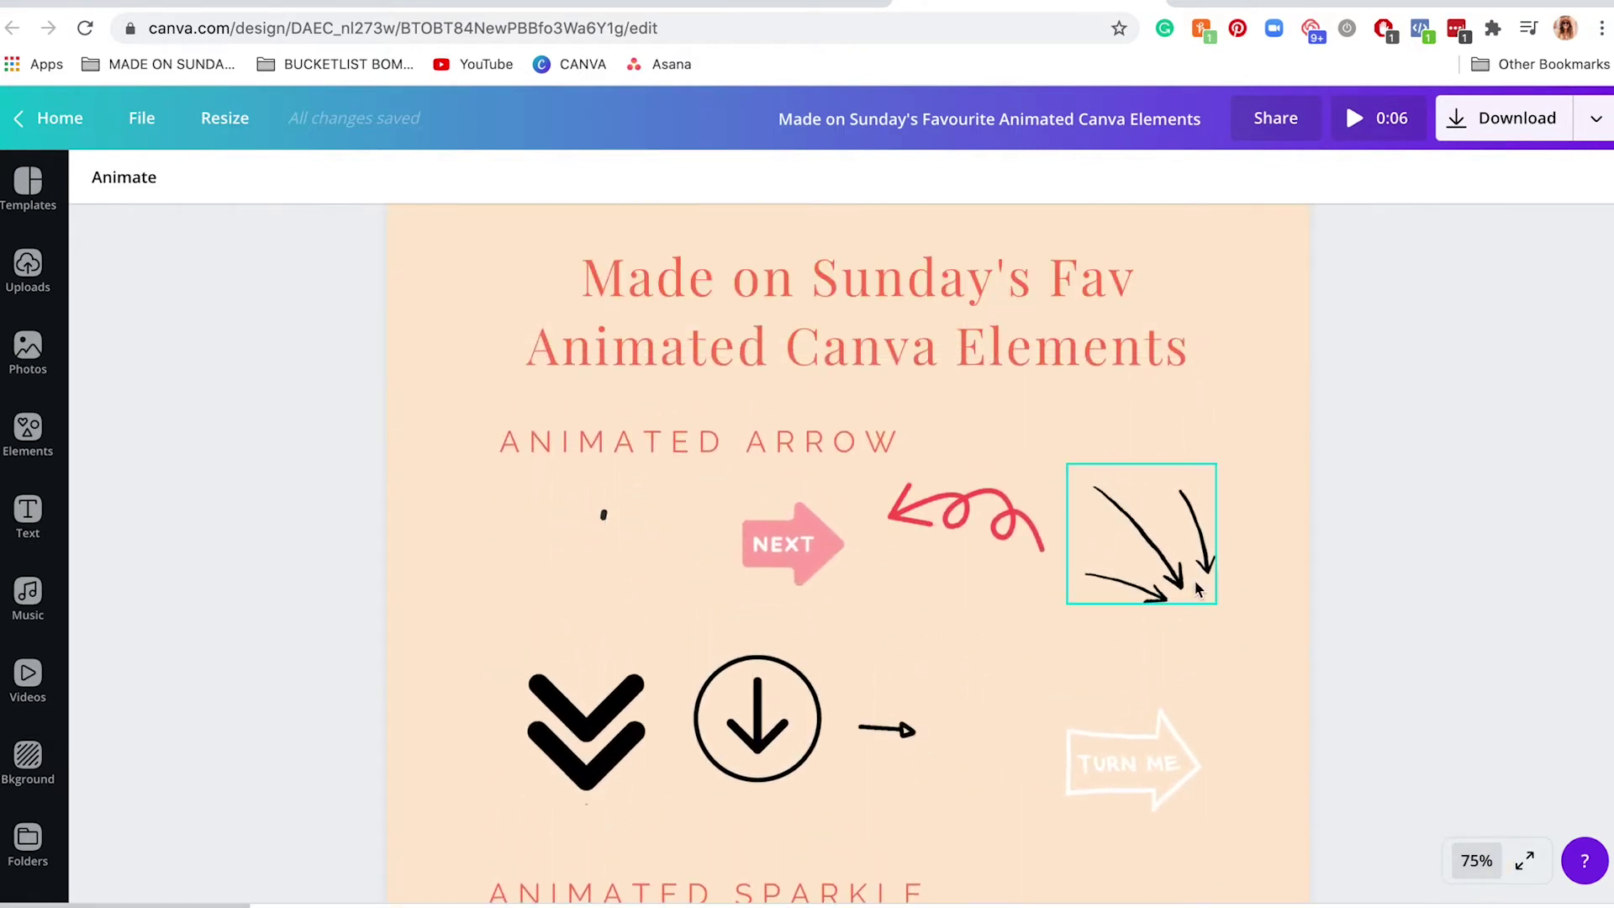
pyautogui.scroll(-2, 1427, 522)
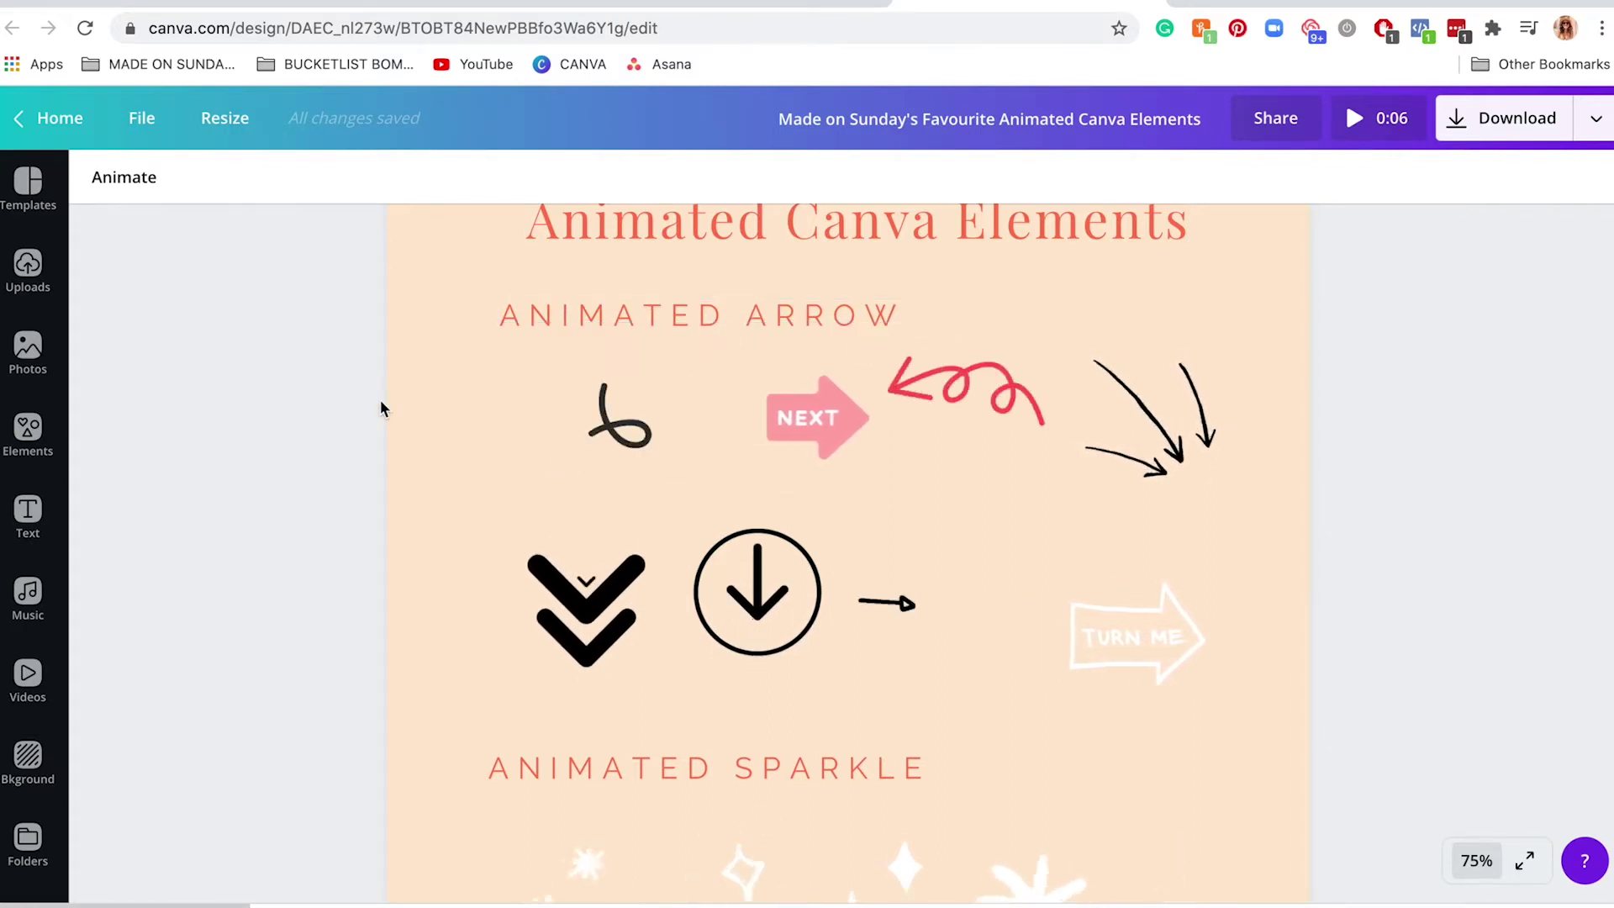
pyautogui.scroll(-1, 373, 397)
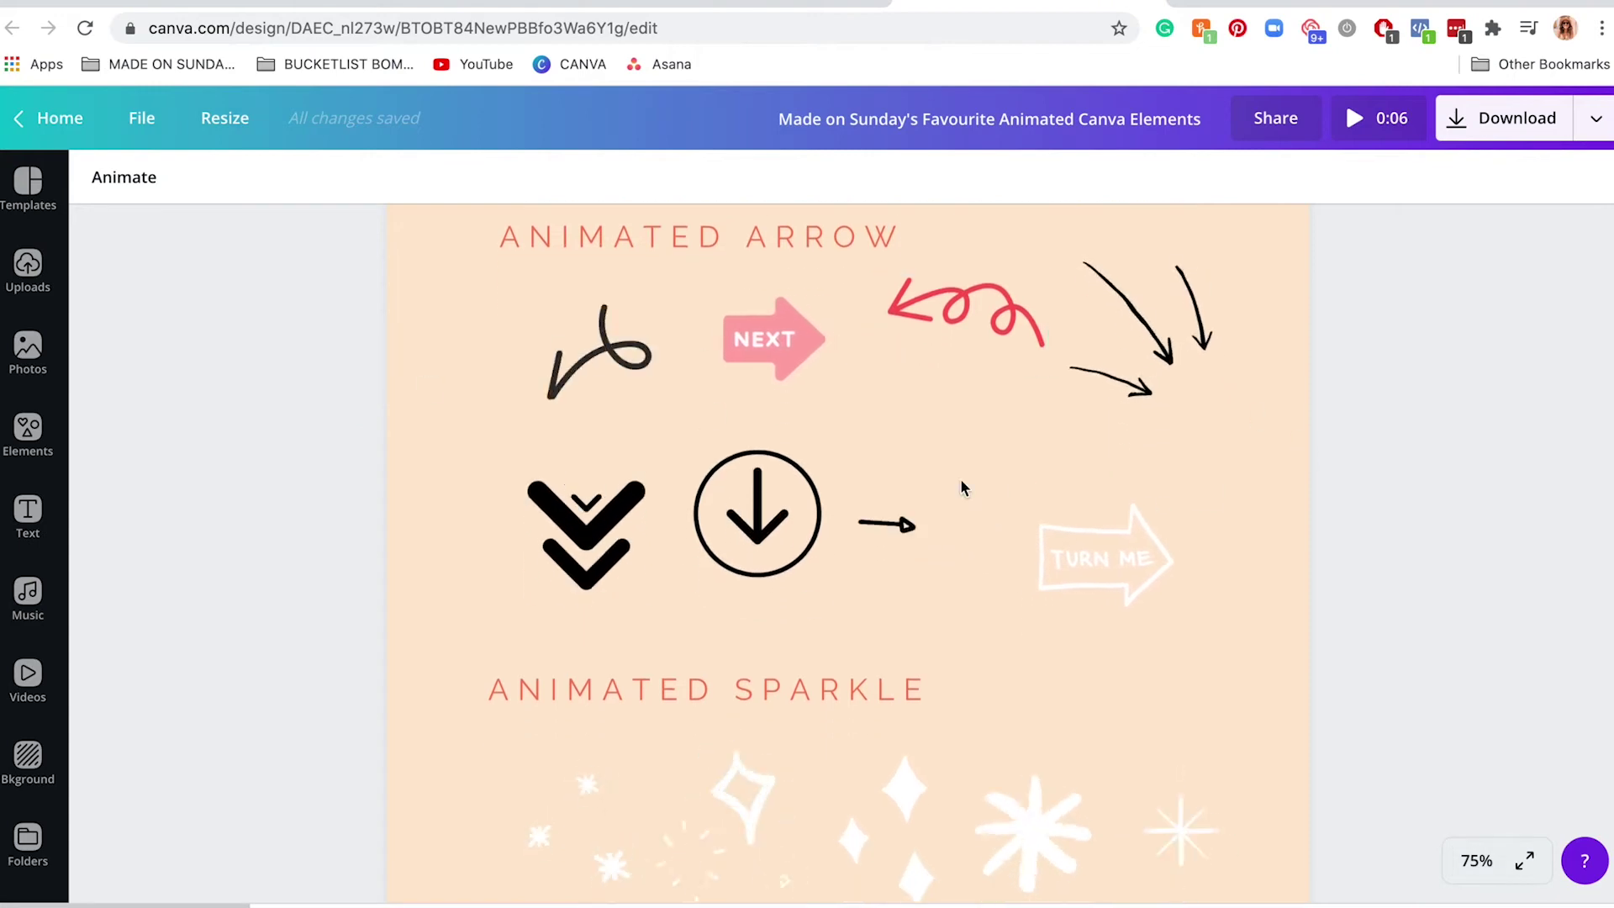
pyautogui.scroll(-1, 961, 478)
pyautogui.scroll(-4, 960, 478)
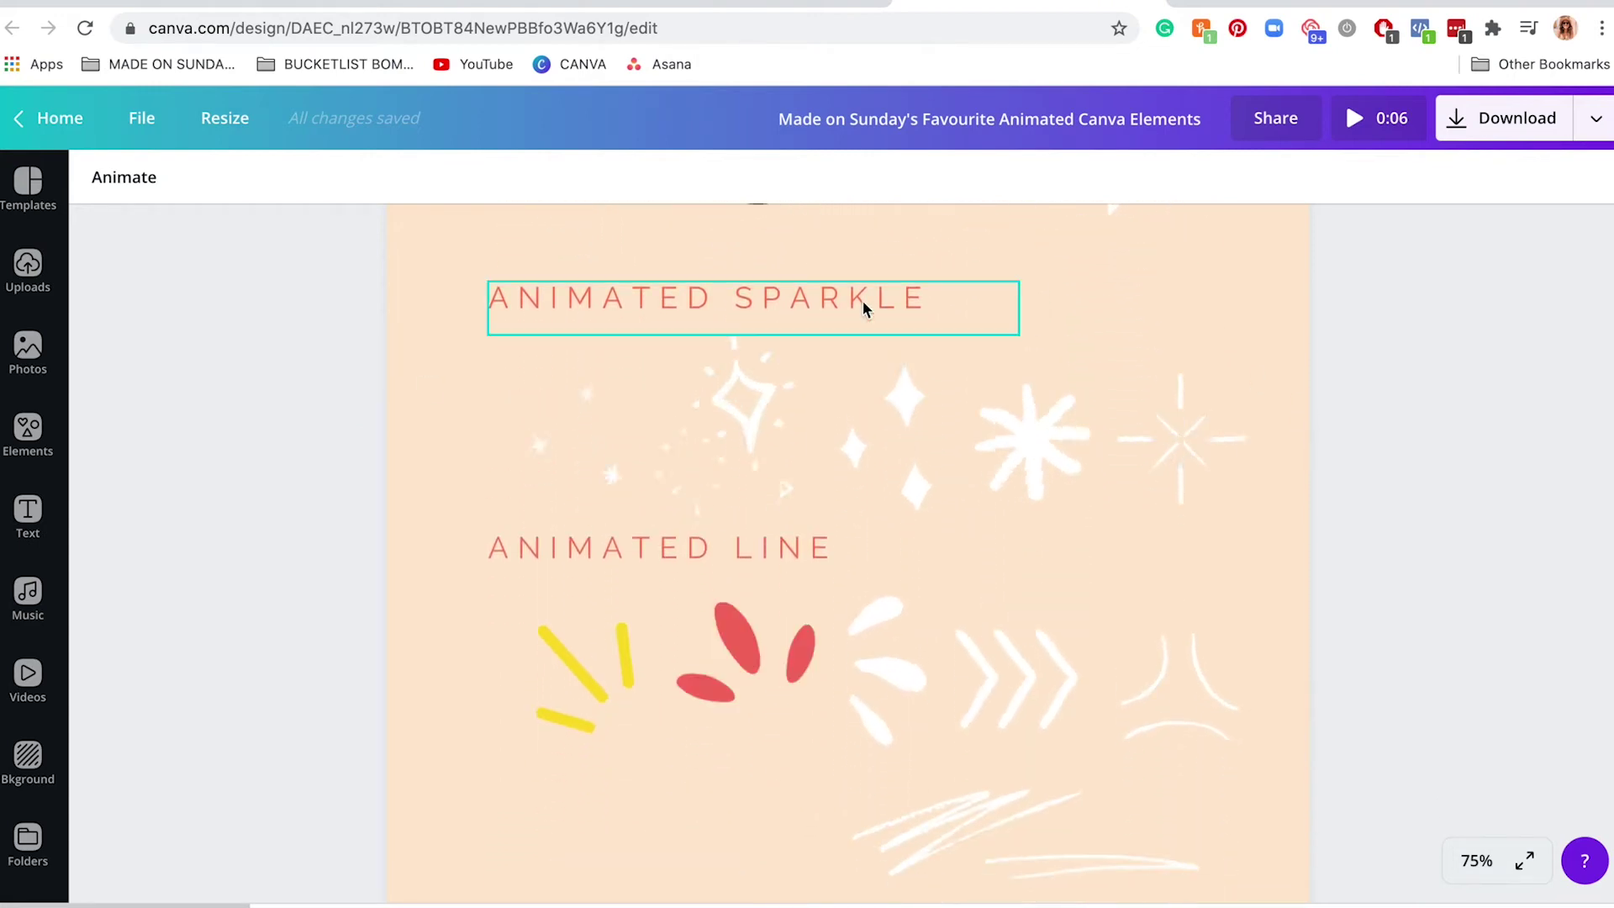
pyautogui.scroll(-4, 1229, 458)
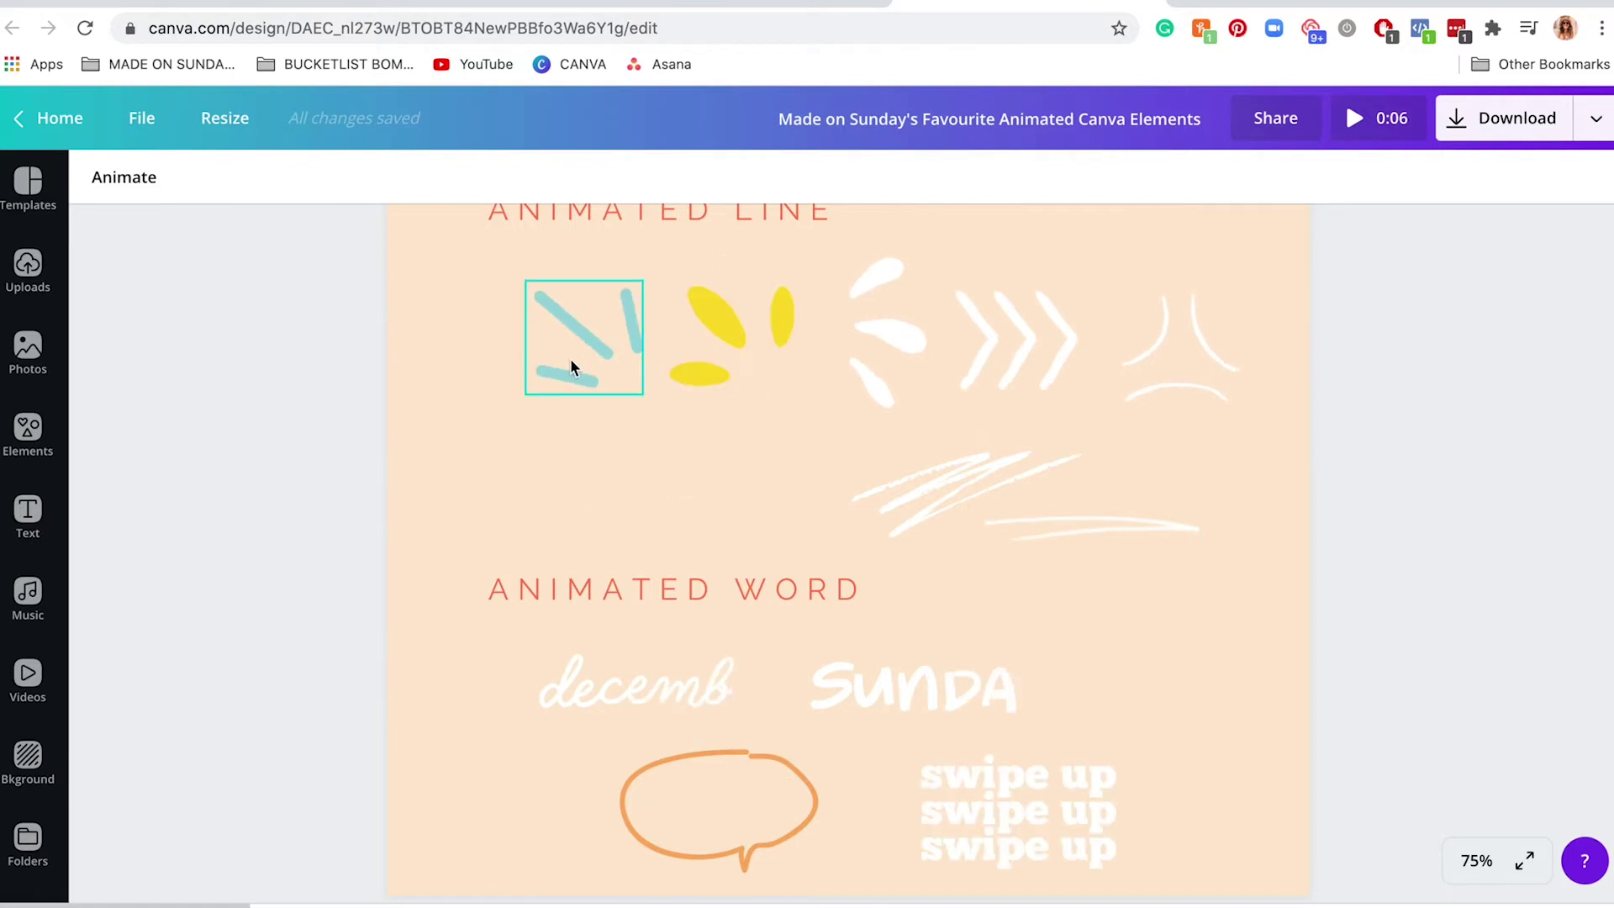
pyautogui.scroll(-1, 571, 367)
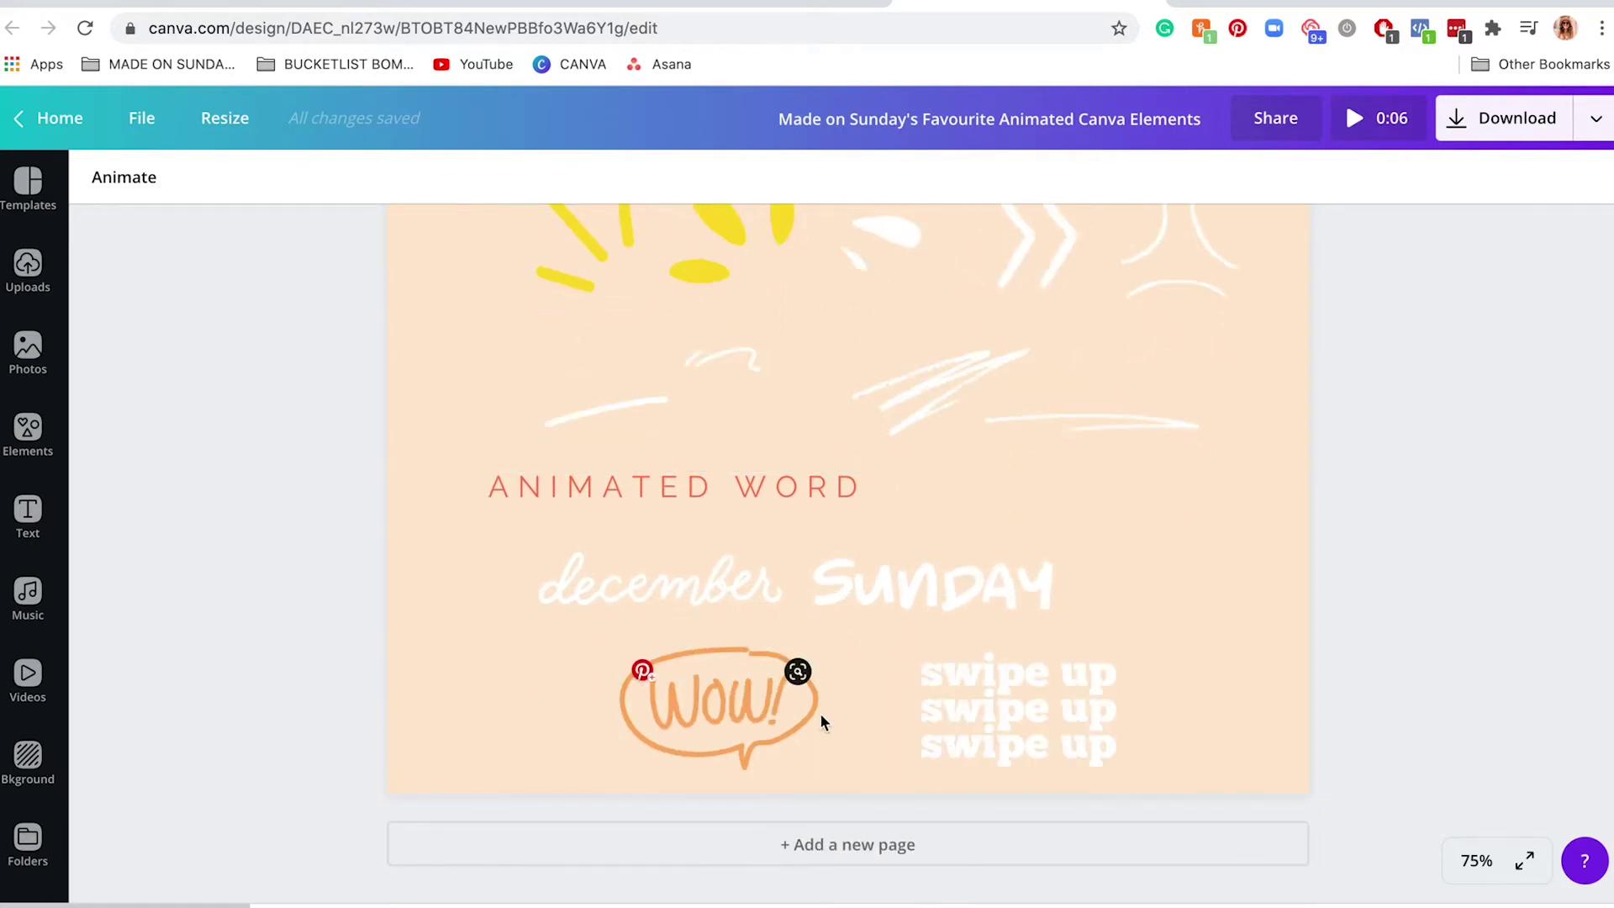
pyautogui.scroll(10, 790, 713)
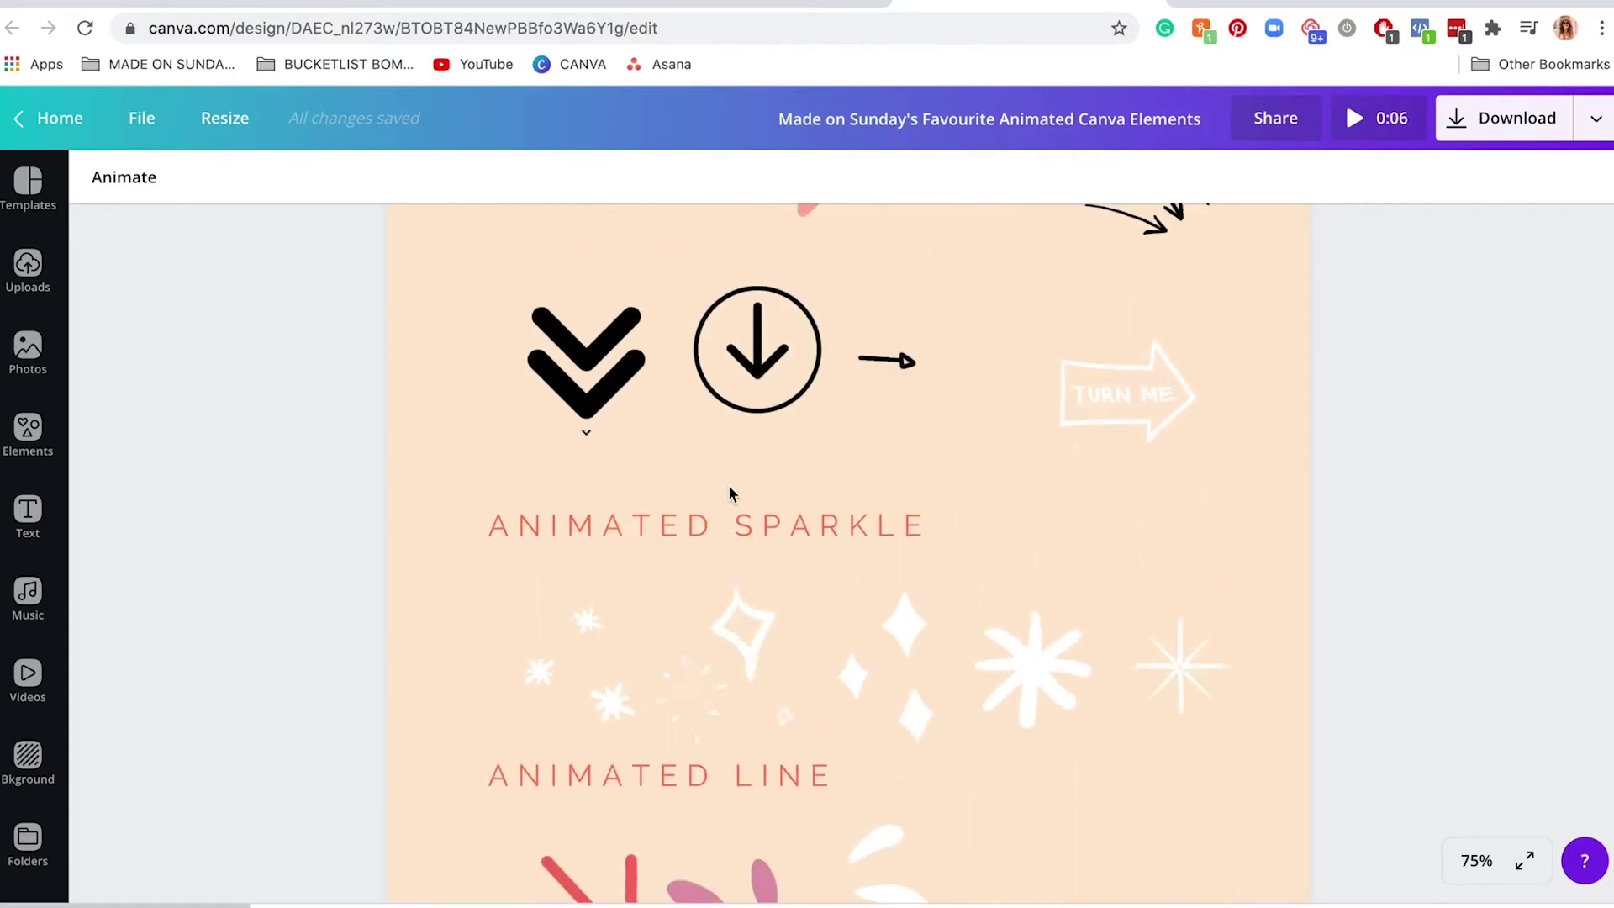
# Back on the Start Fresh story, search Elements for 'animated sparkle' and browse the results
pyautogui.click(449, 5)
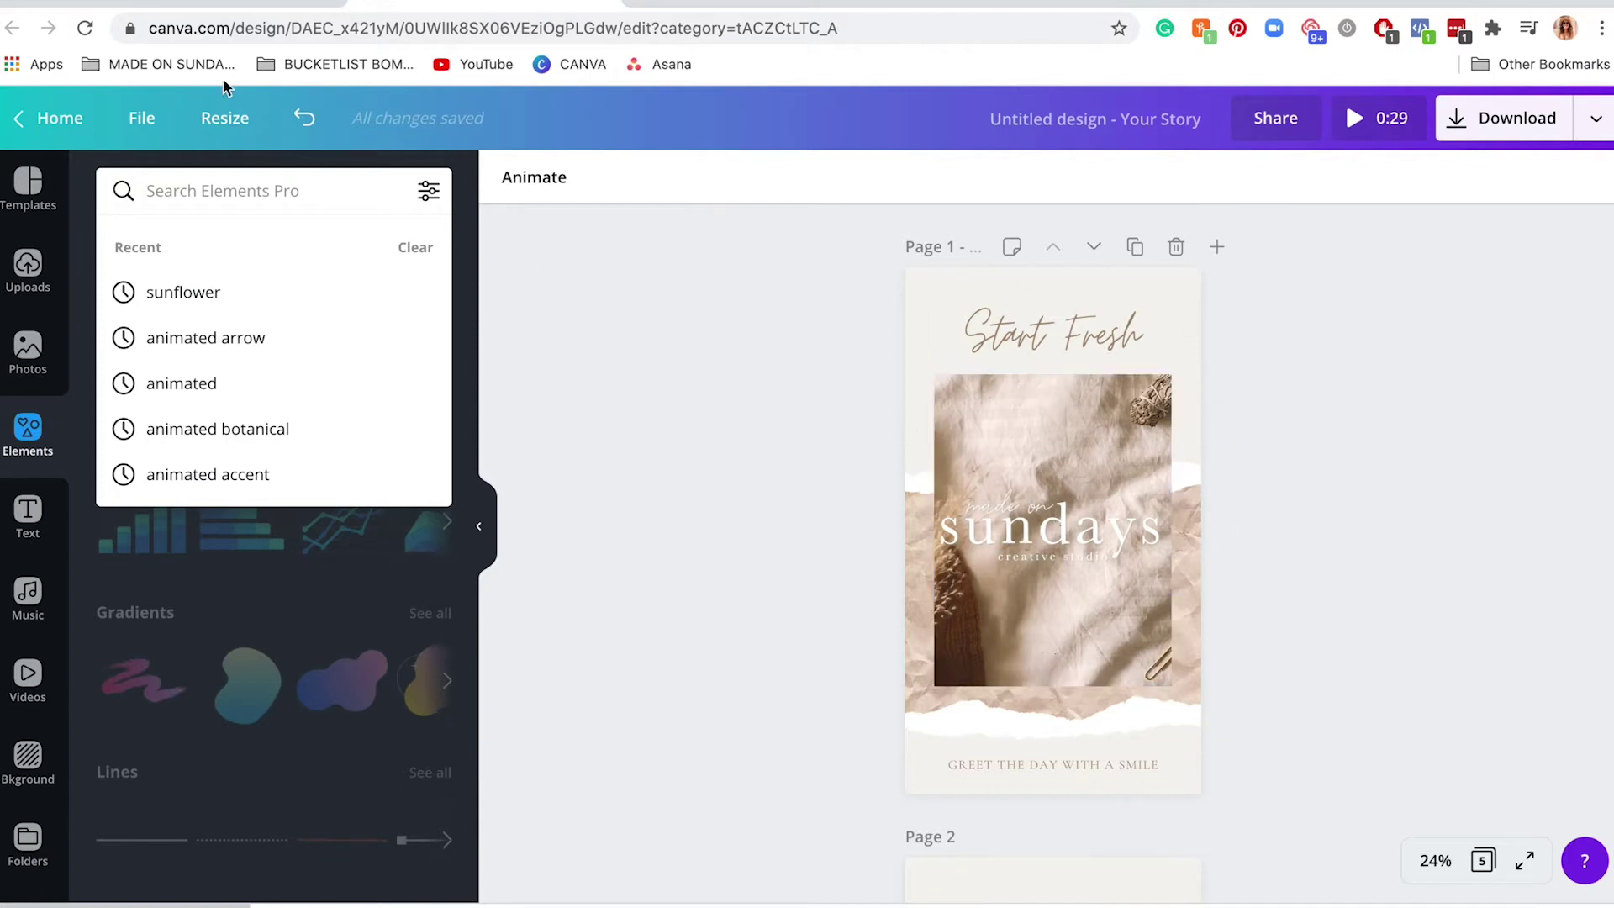
pyautogui.write('an')
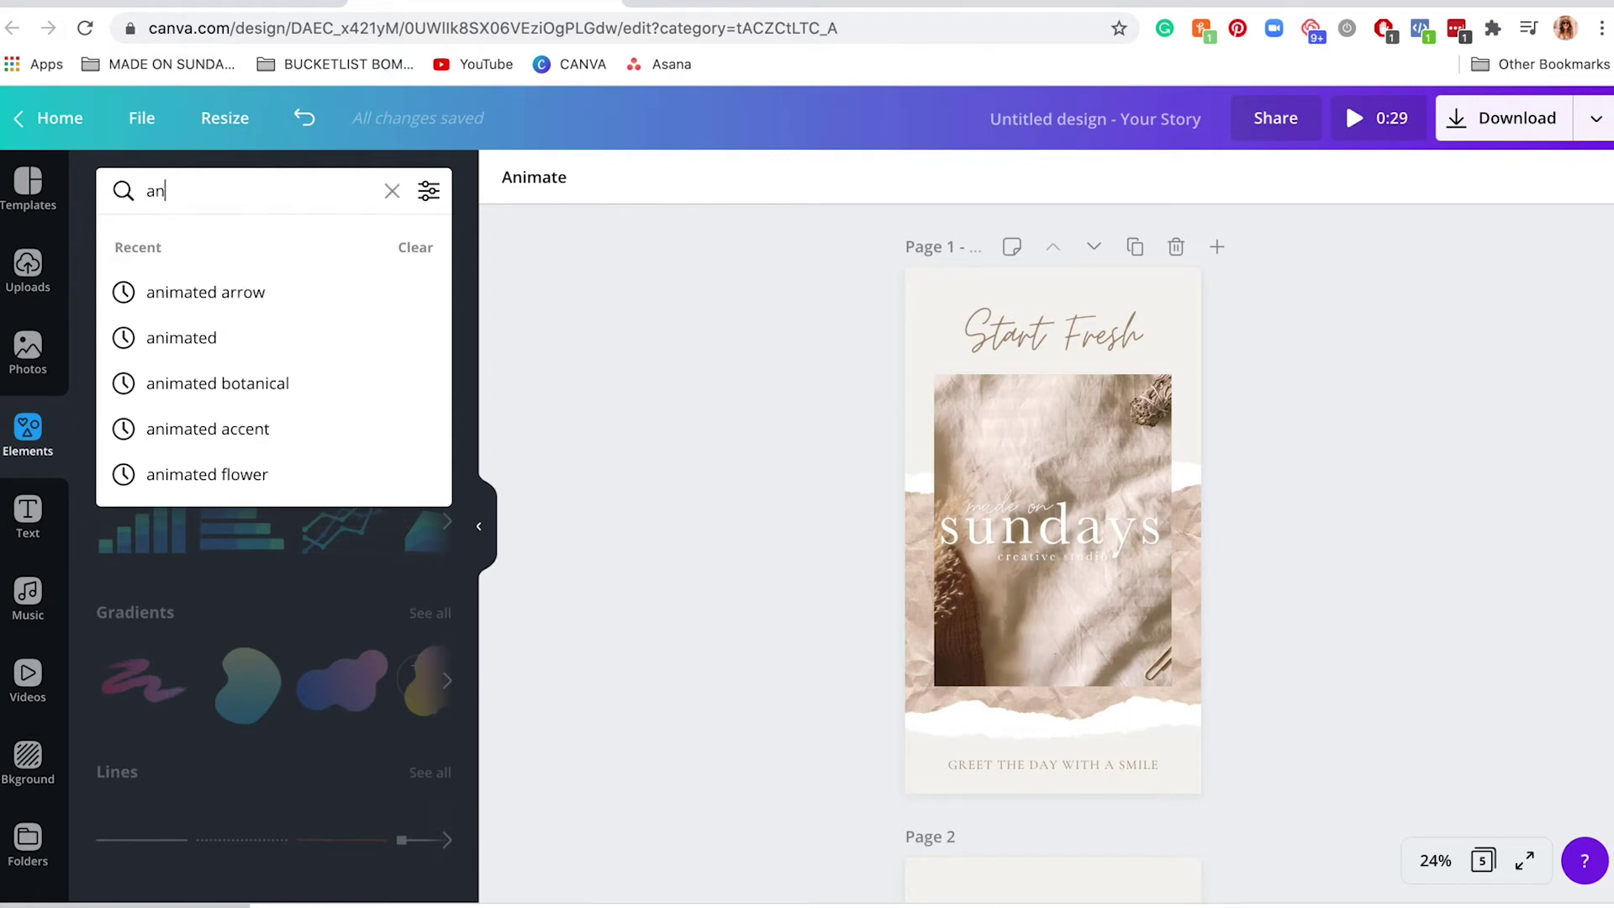
pyautogui.write('imated sparkle')
pyautogui.press('Return')
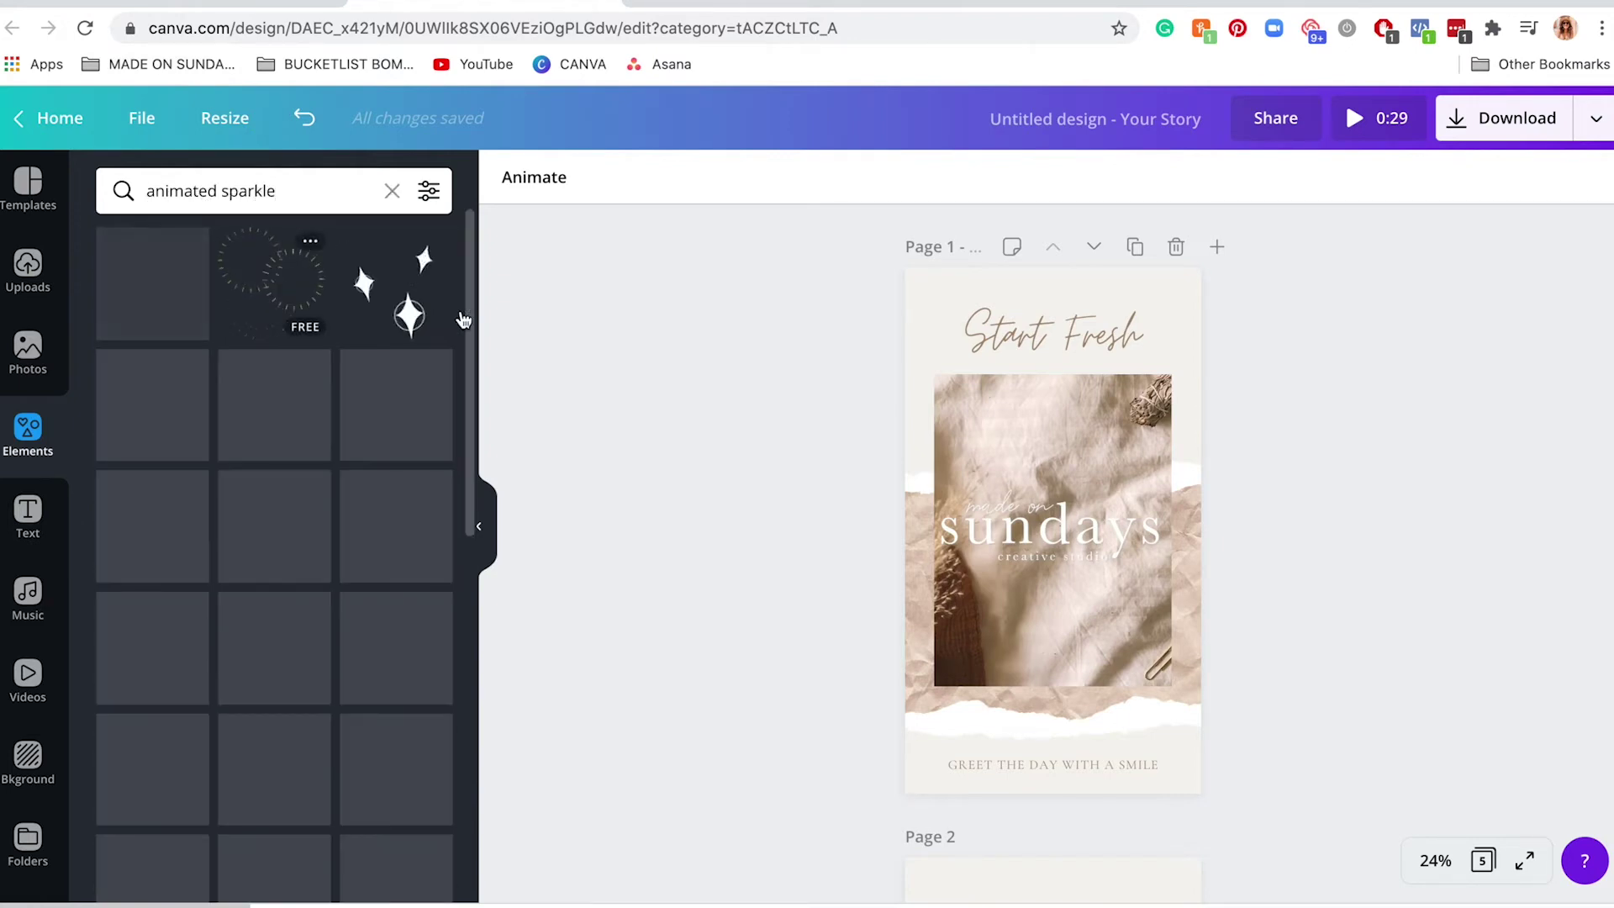
pyautogui.scroll(-3, 342, 468)
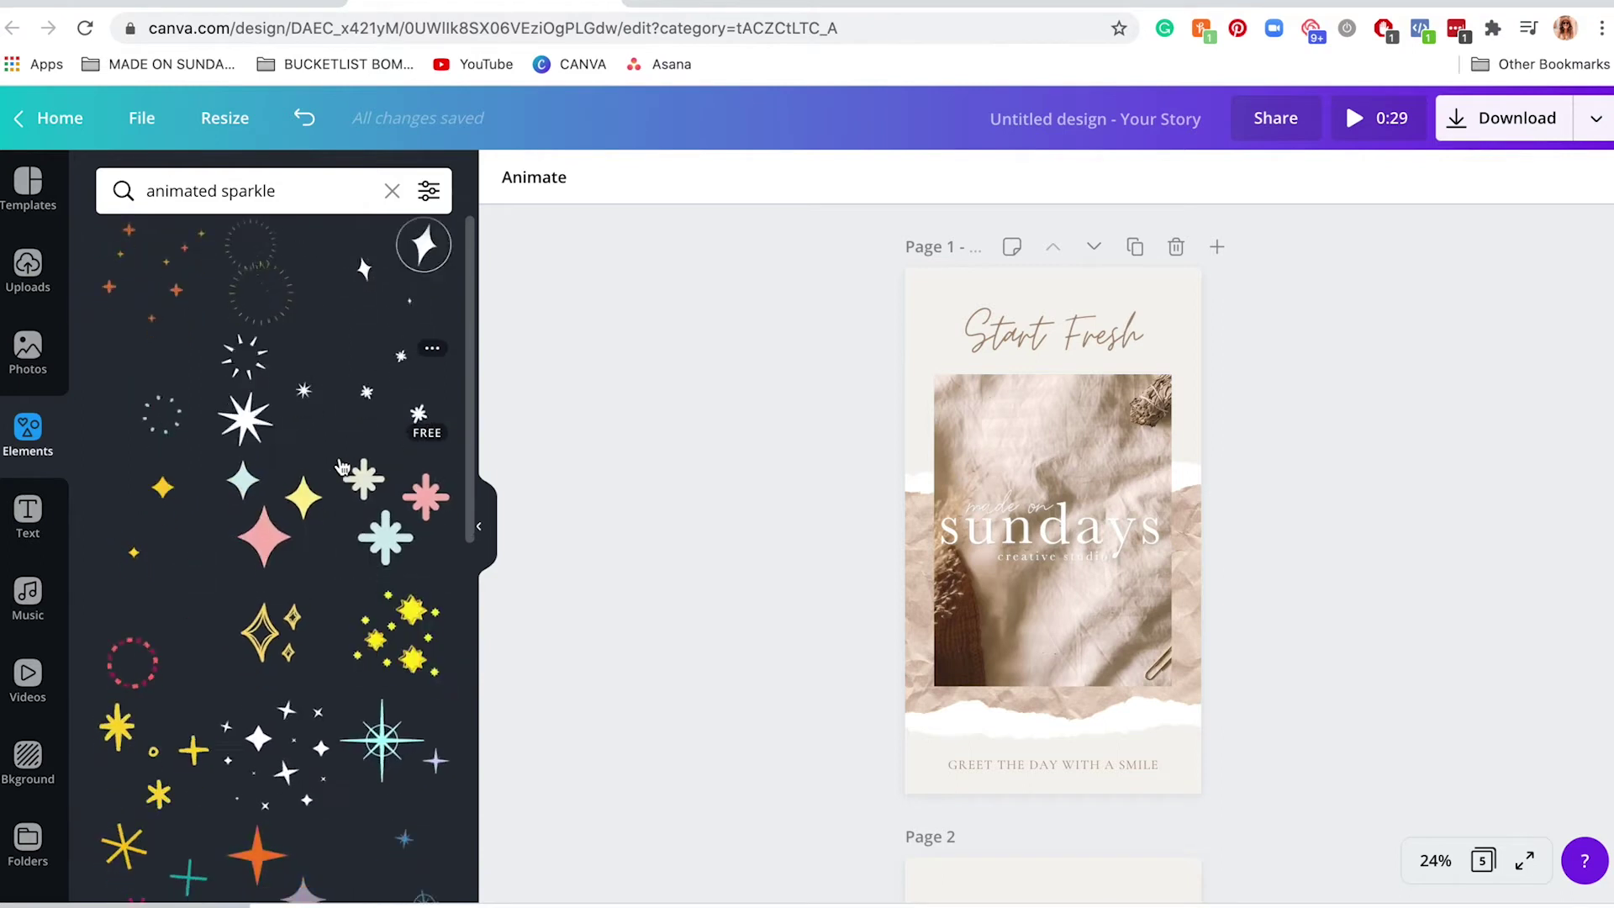
pyautogui.scroll(-5, 342, 467)
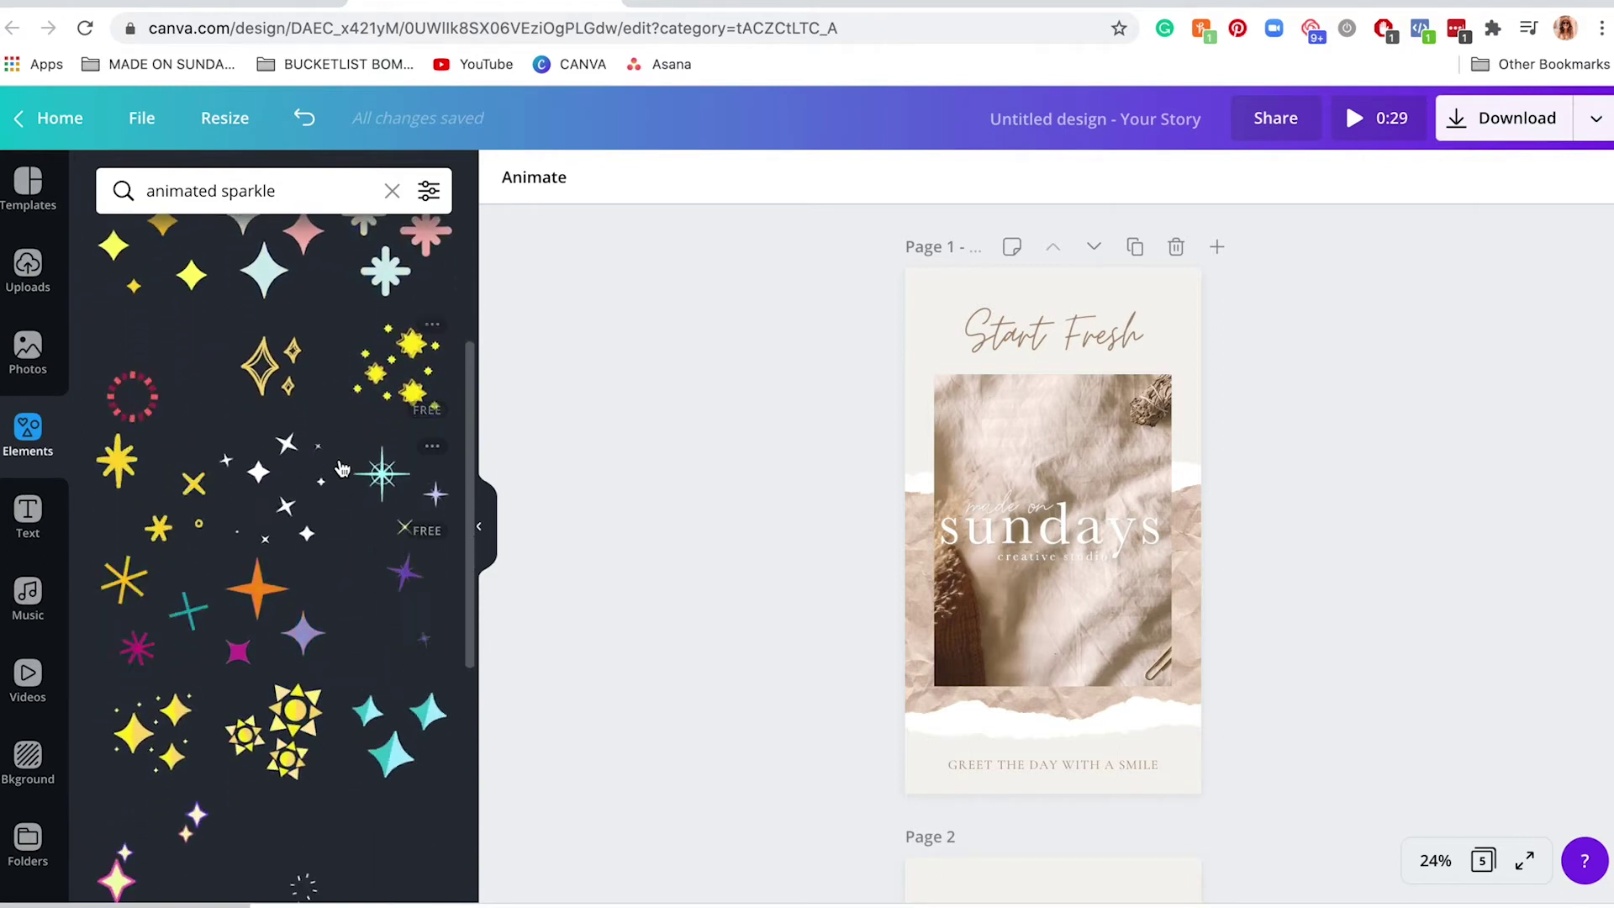
pyautogui.scroll(-2, 294, 620)
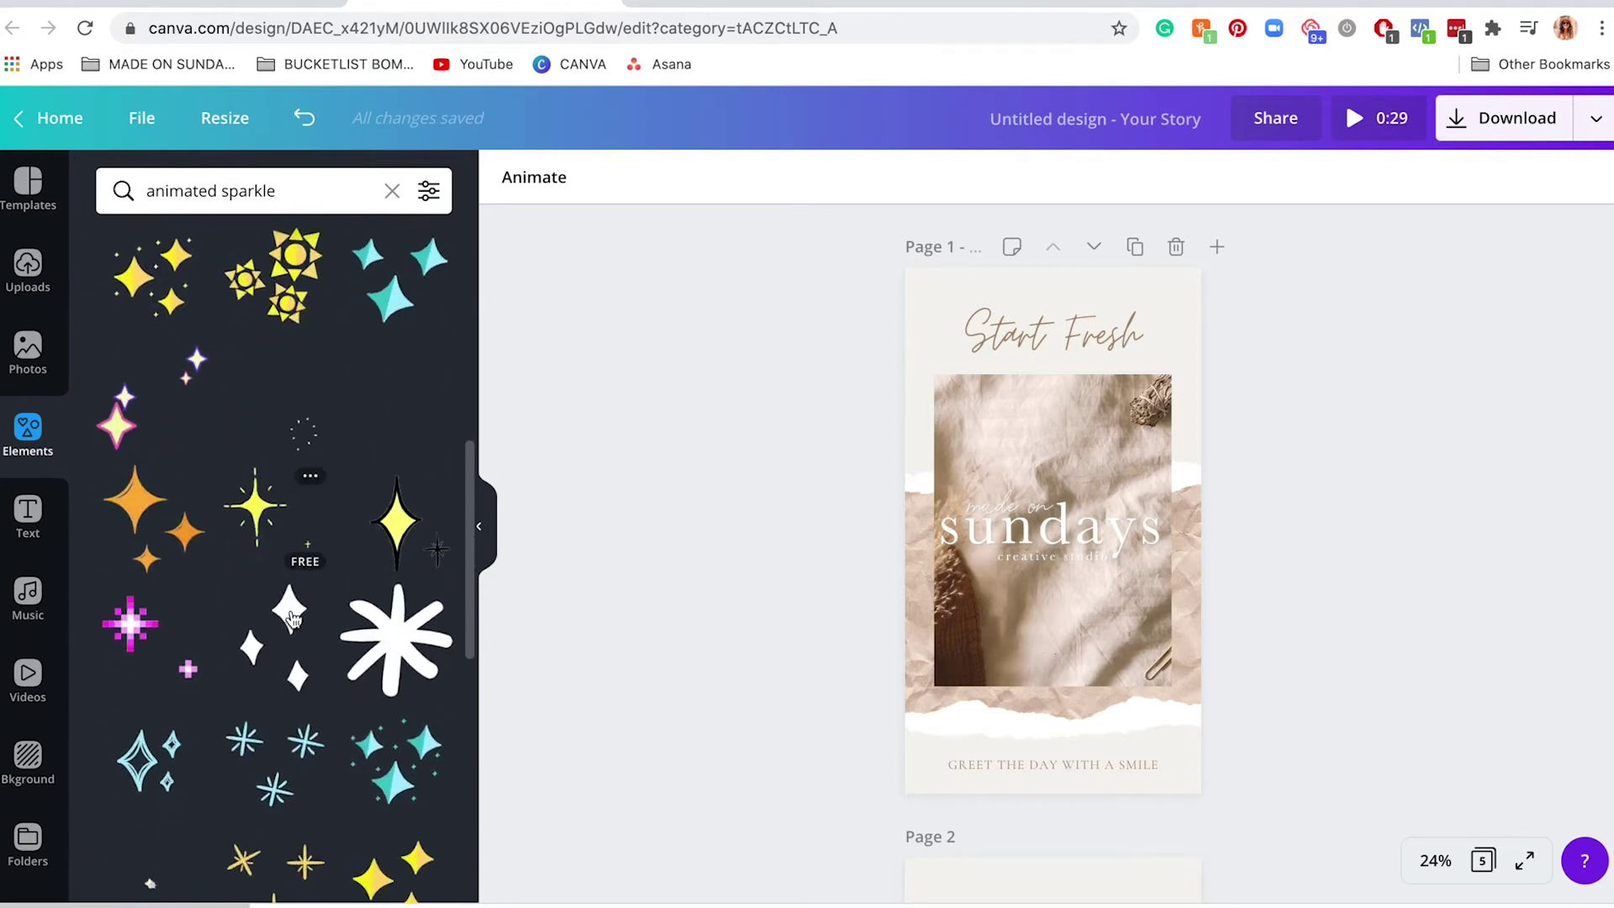
# Place a white sparkle on page 1, shrink it, and move it beside 'Start Fresh'
pyautogui.moveTo(973, 593); pyautogui.dragTo(983, 606)
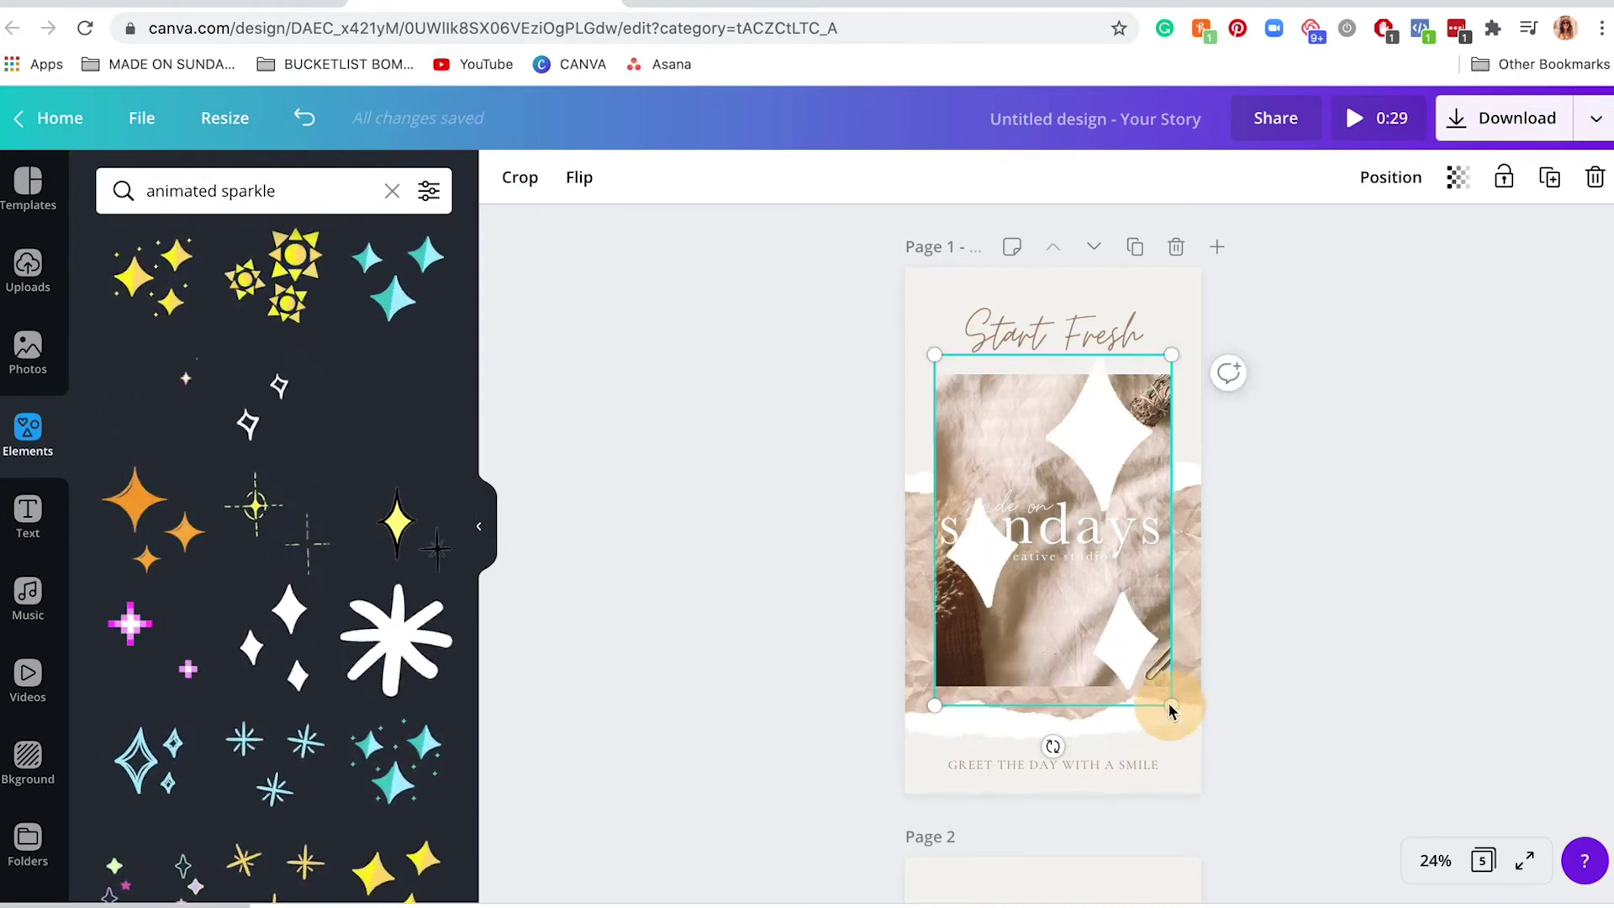
pyautogui.moveTo(1037, 553); pyautogui.dragTo(955, 405)
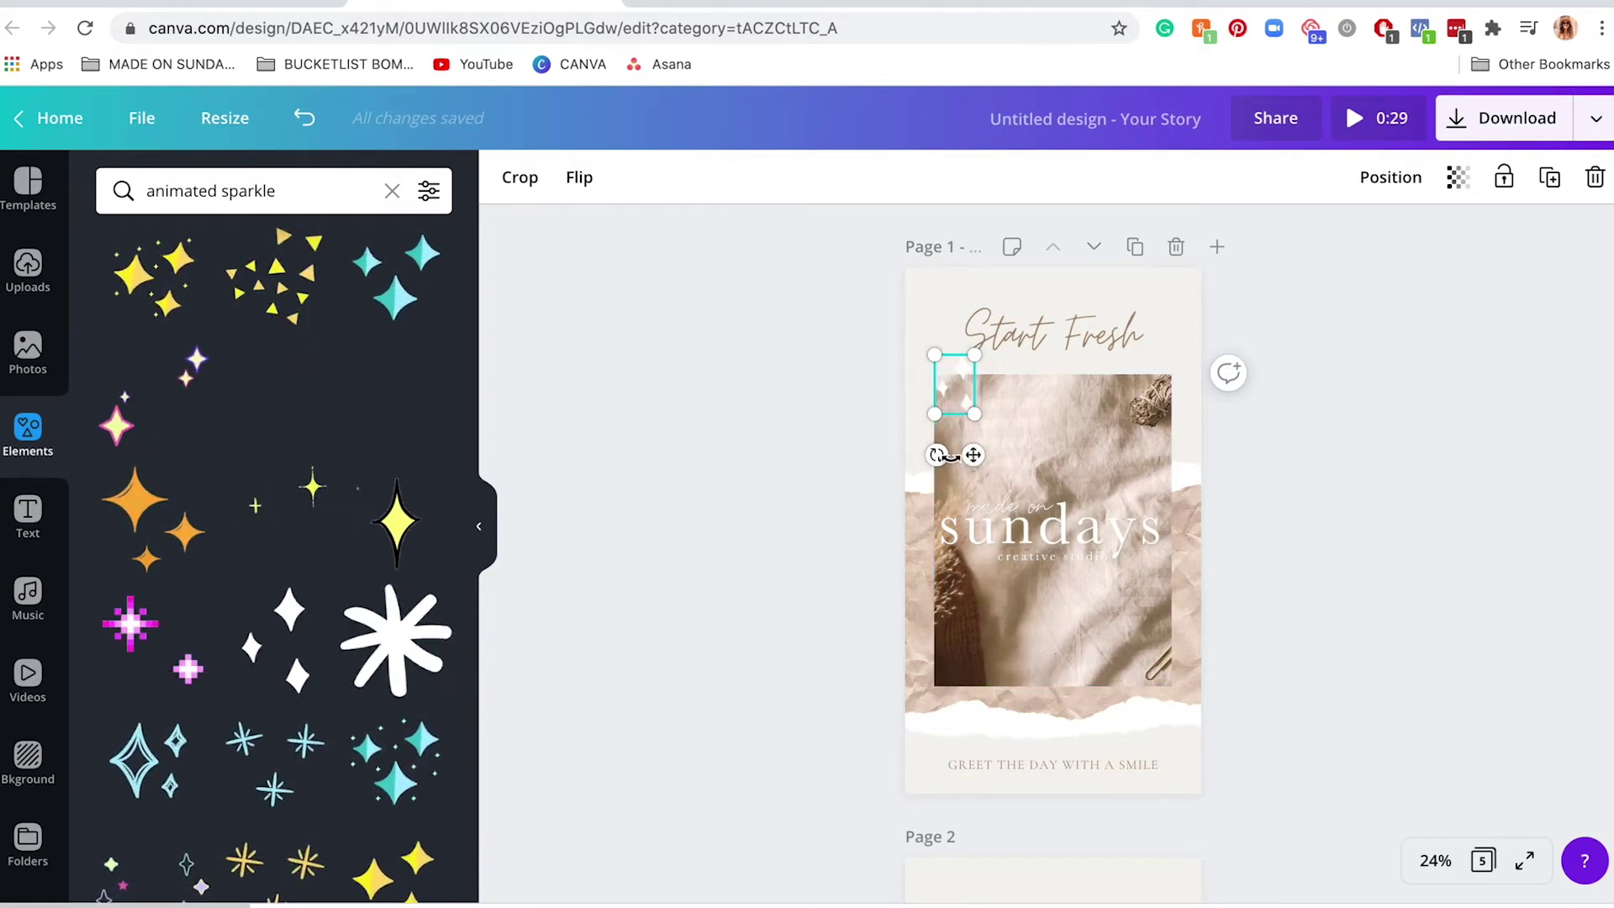
pyautogui.moveTo(974, 456); pyautogui.dragTo(1184, 443)
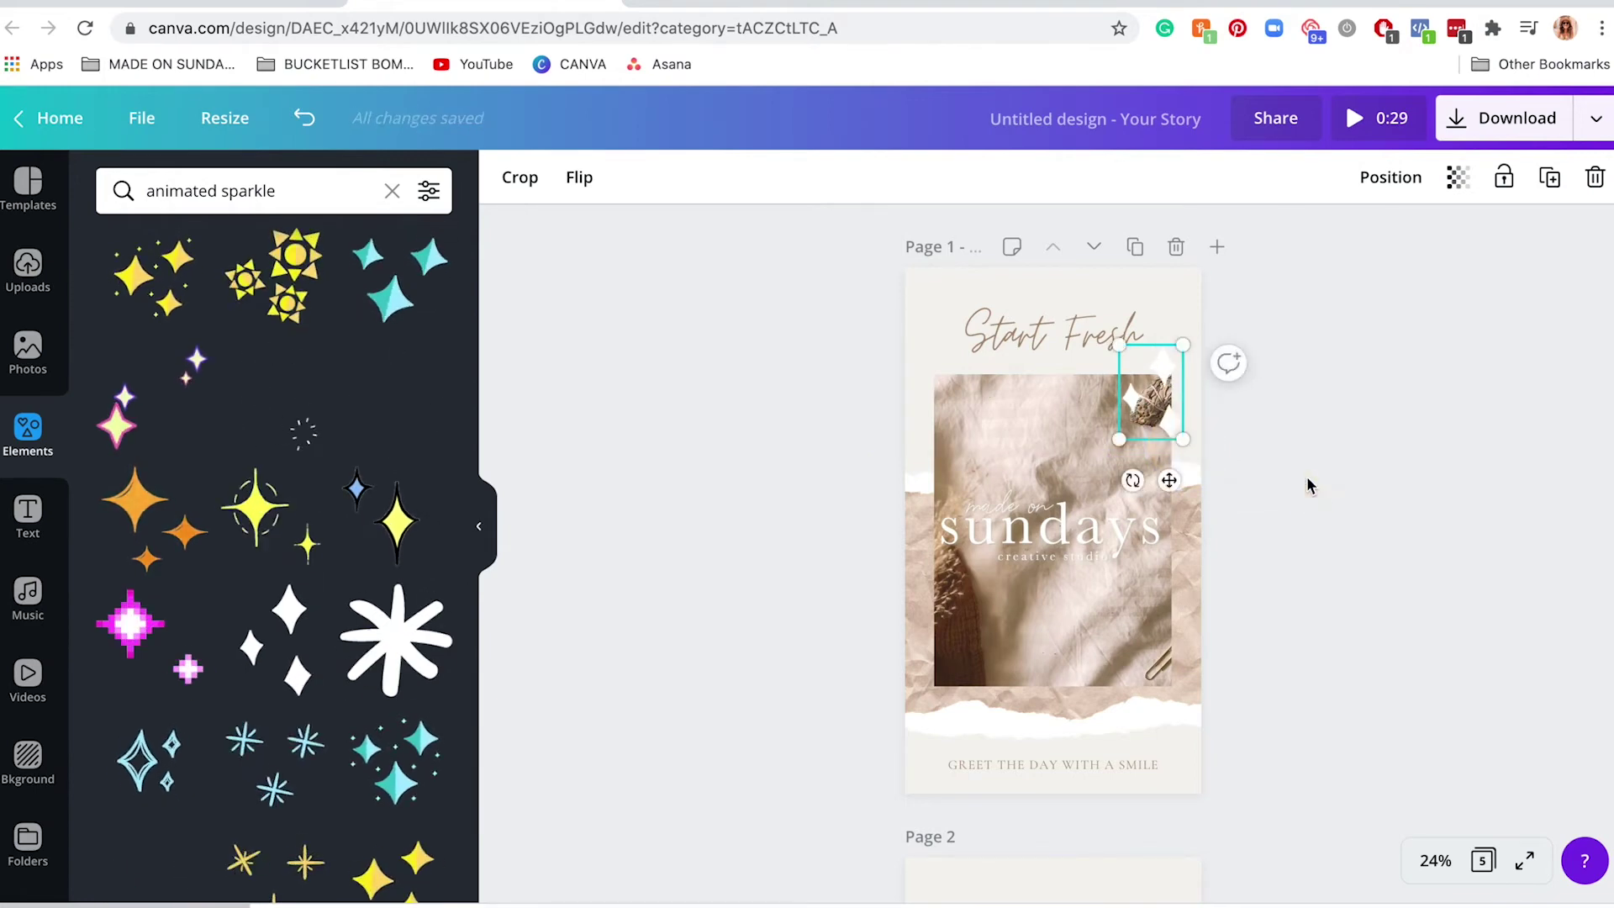
# Replace the Elements search with 'animated word' and run it
pyautogui.click(1404, 595)
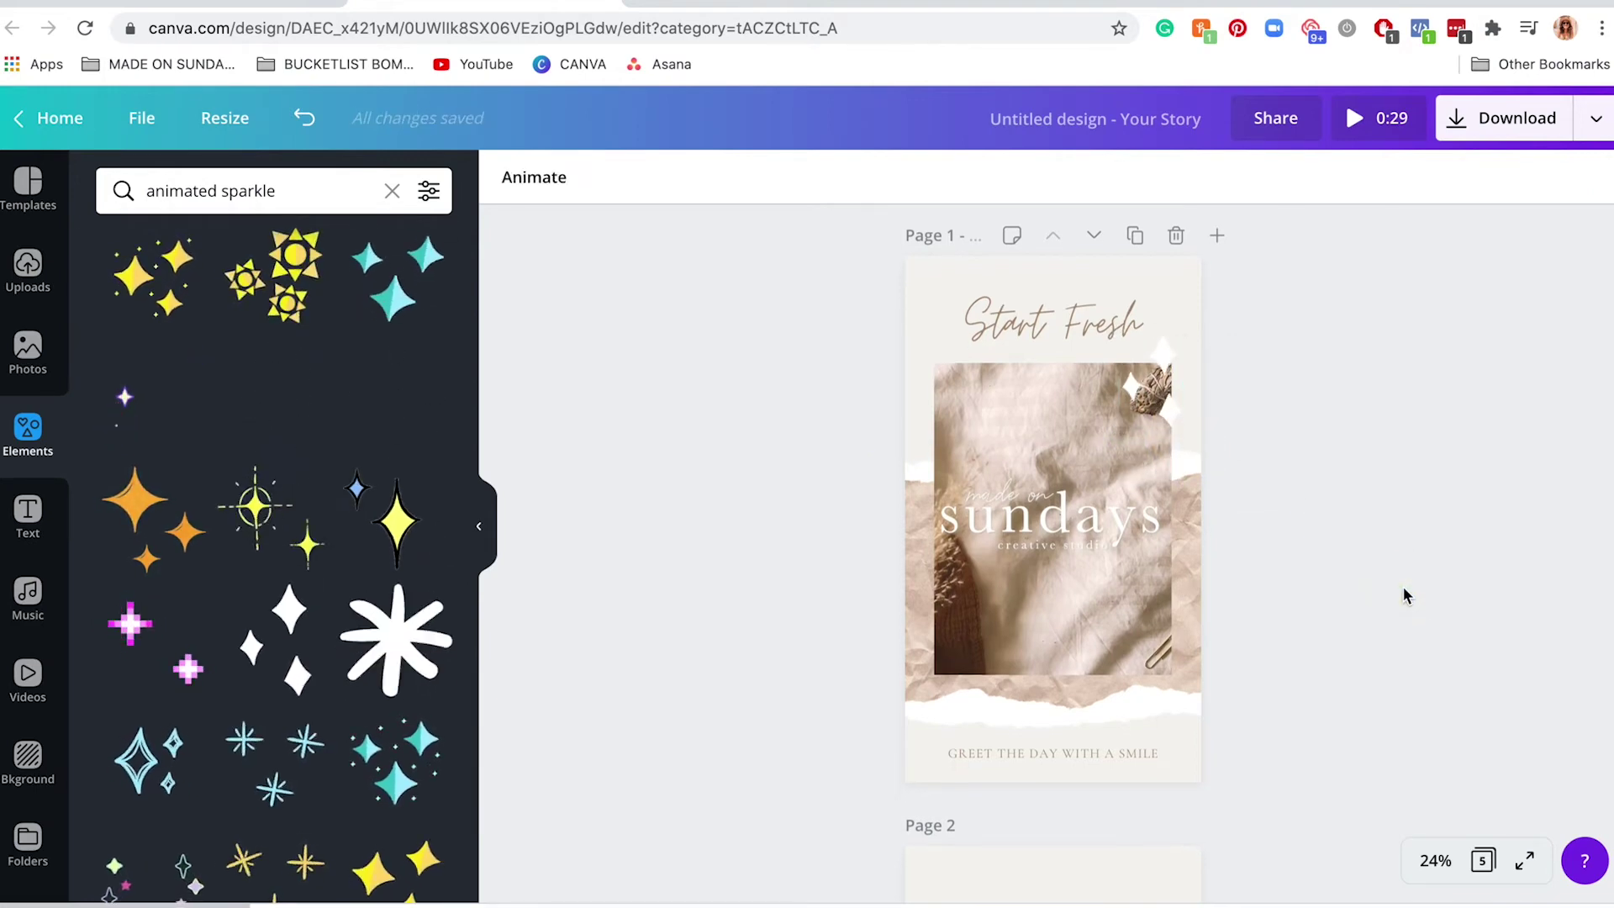
pyautogui.scroll(-6, 1405, 595)
pyautogui.scroll(-2, 1405, 595)
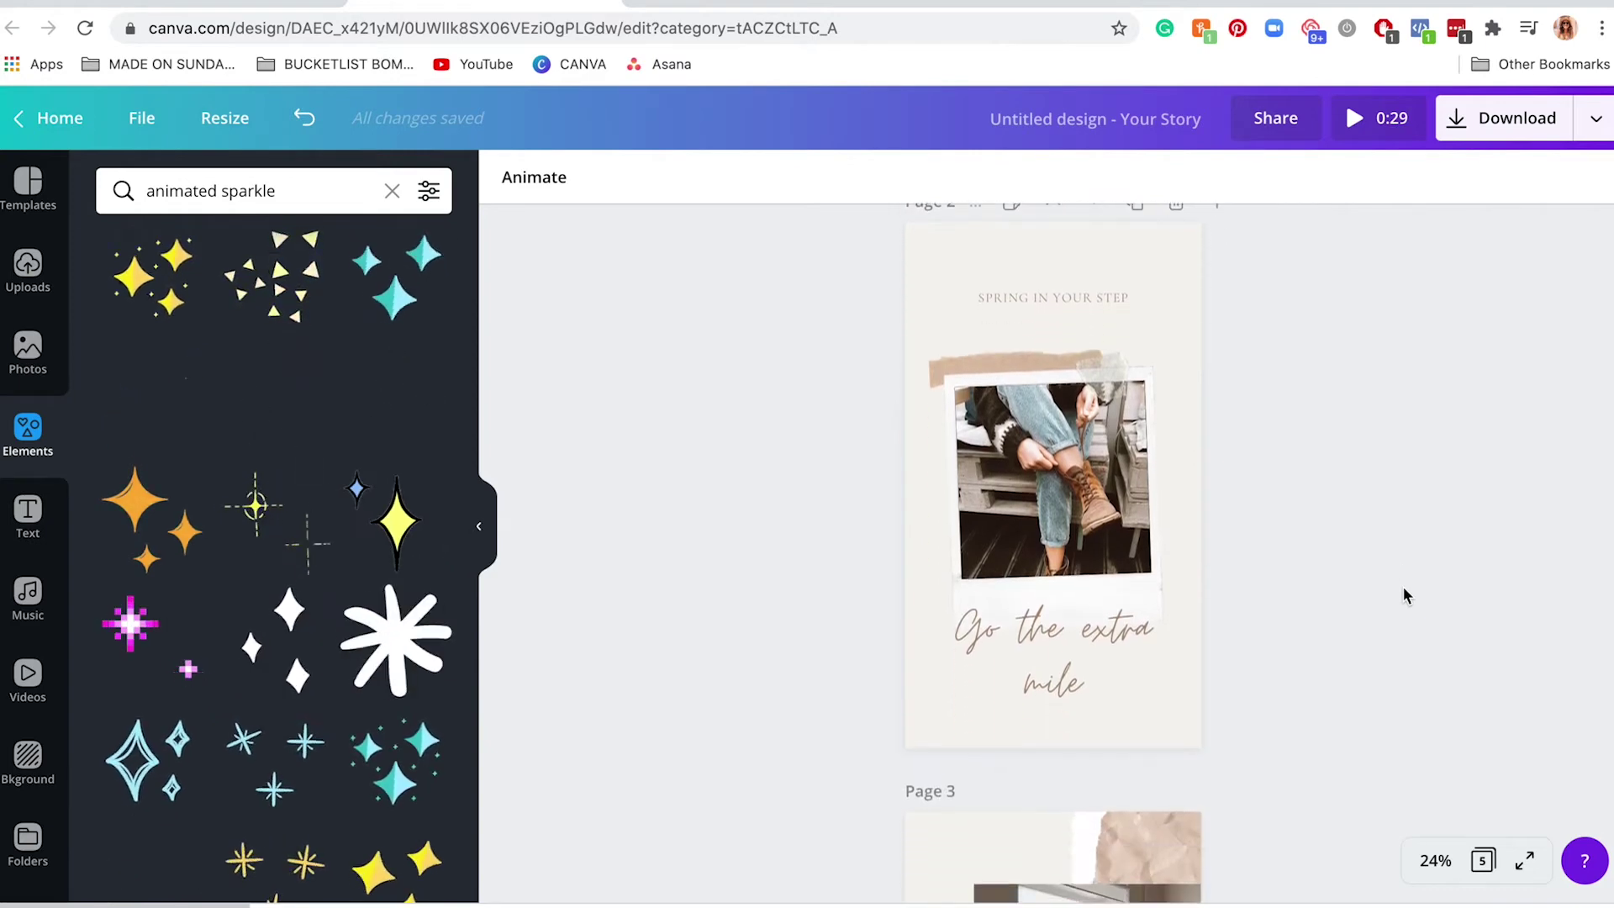
pyautogui.scroll(2, 1391, 597)
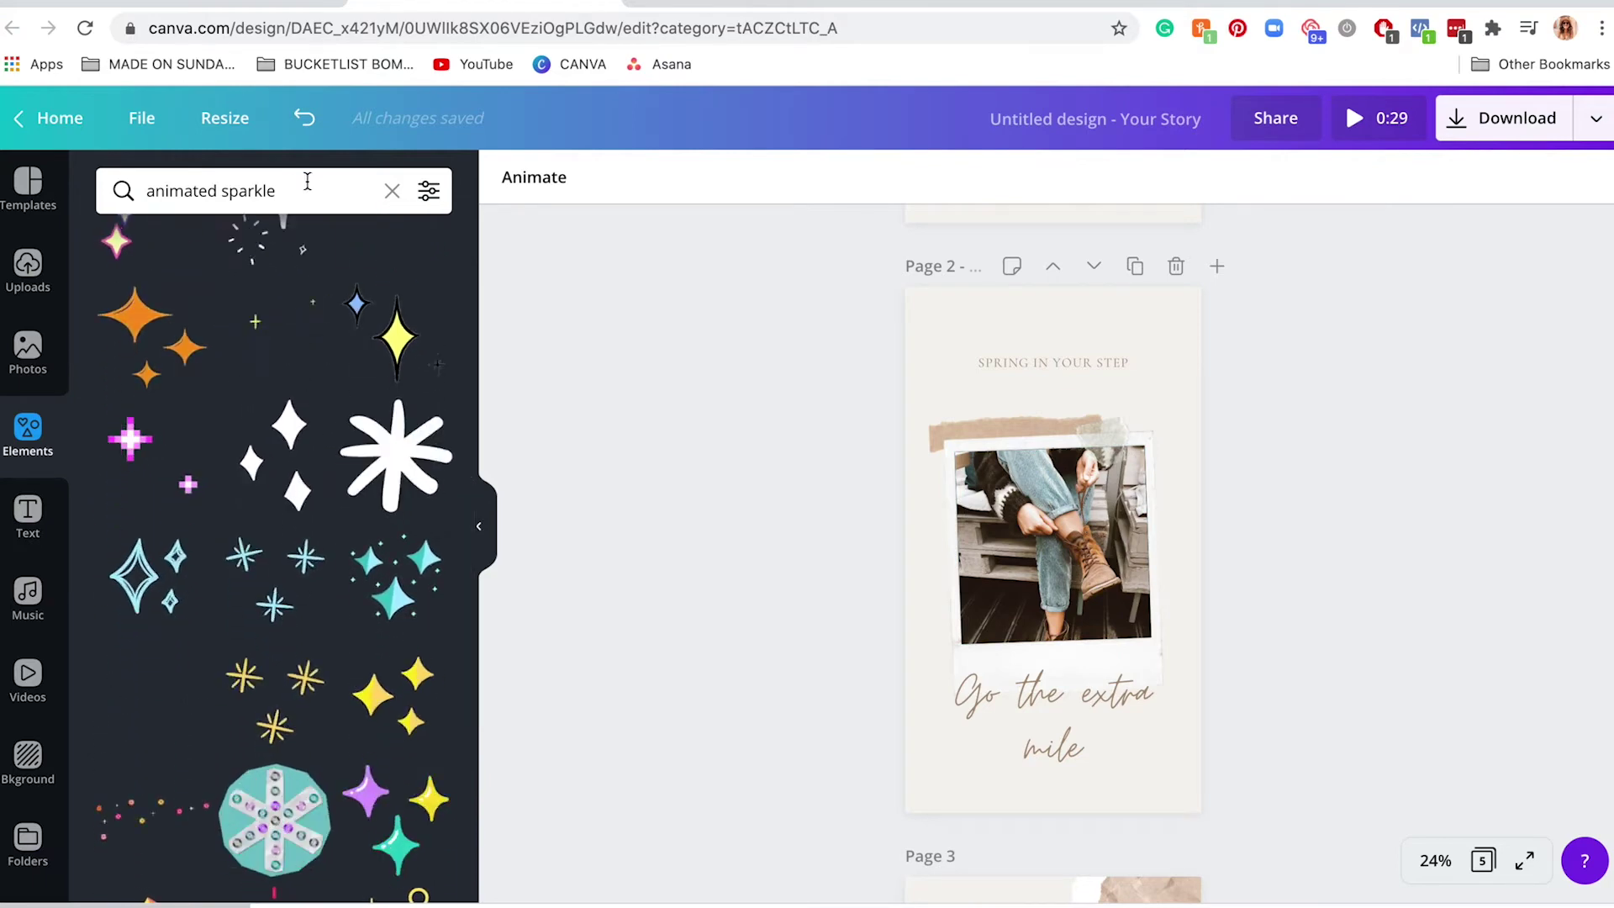
pyautogui.tripleClick(86, 190)
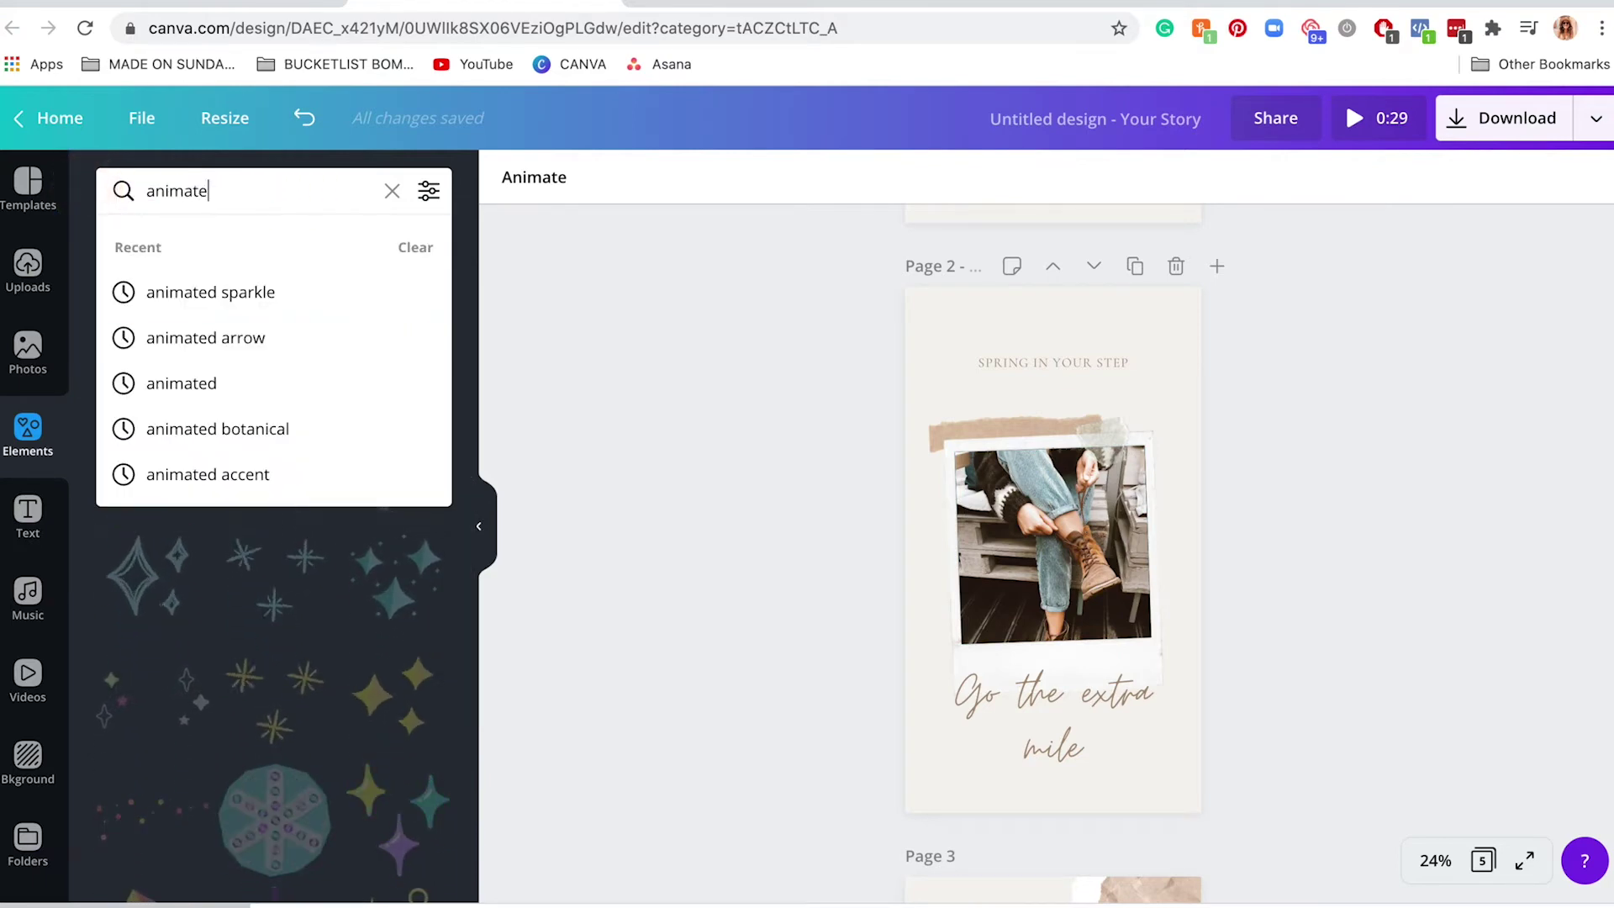
pyautogui.write('animated word')
pyautogui.press('Return')
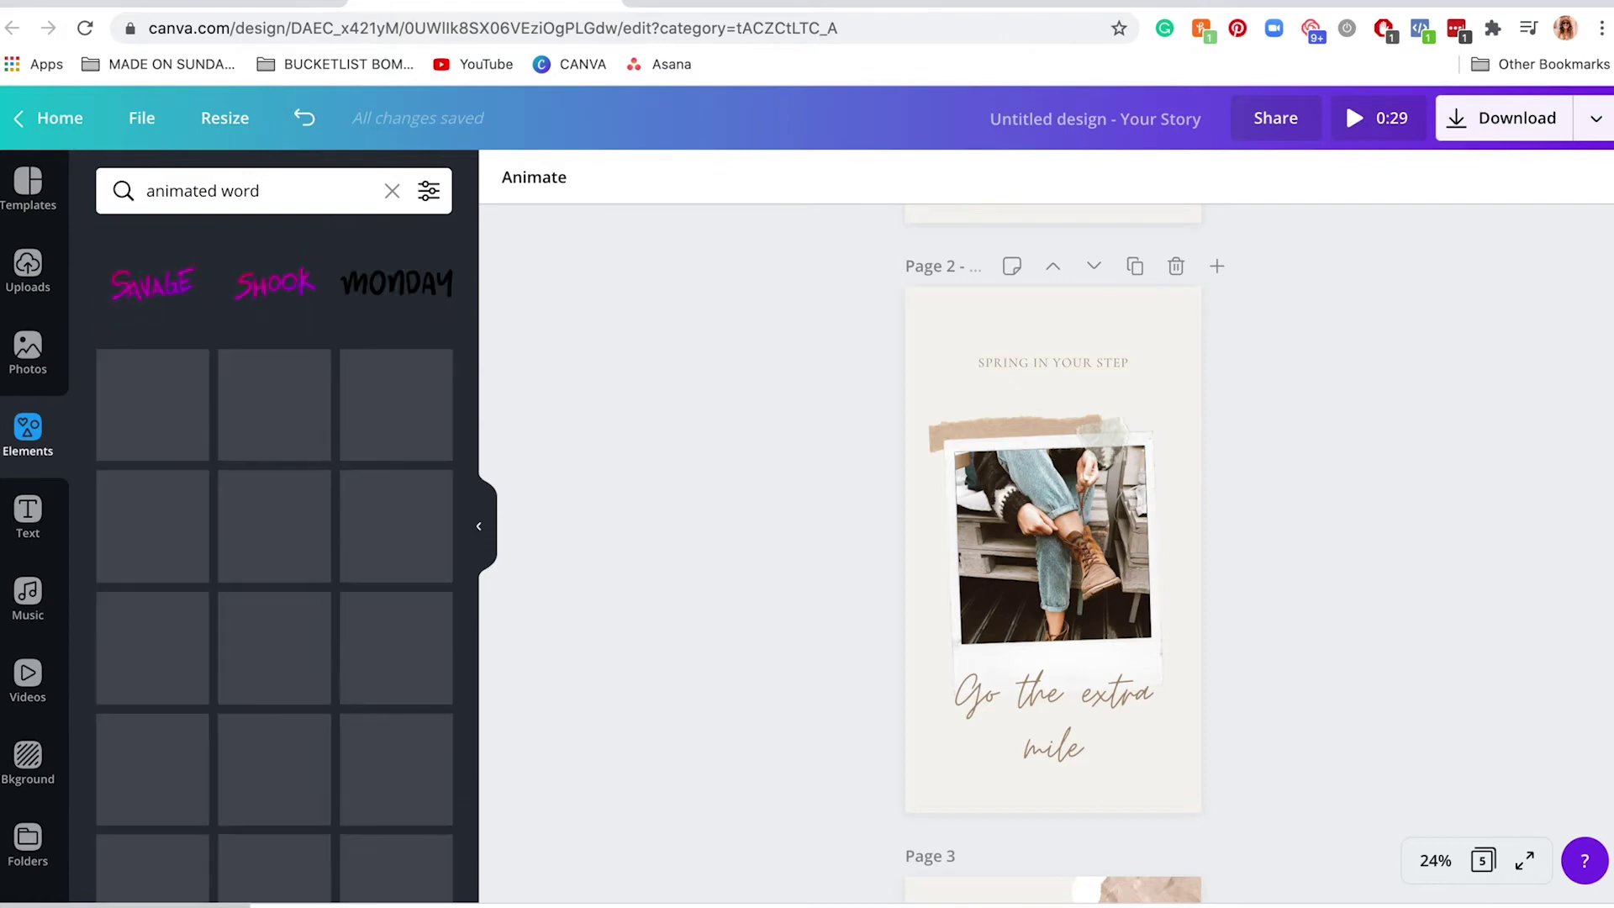
# Add the 'october' word sticker to page 2, shrink it and set it at the photo's bottom edge
pyautogui.scroll(-4, 254, 673)
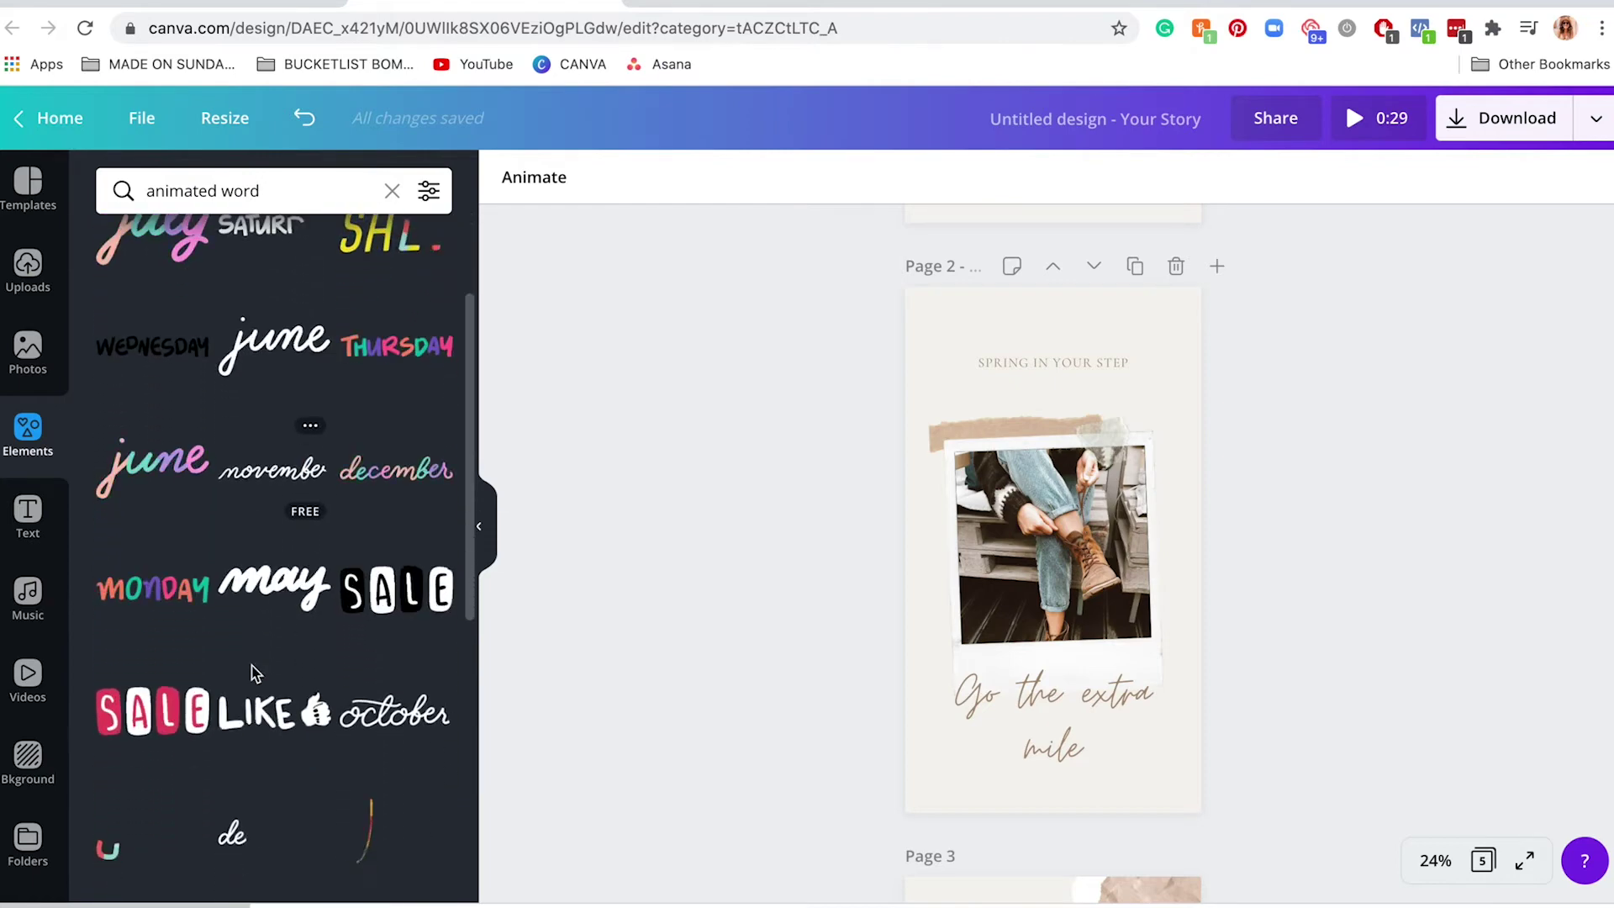
pyautogui.scroll(-3, 254, 673)
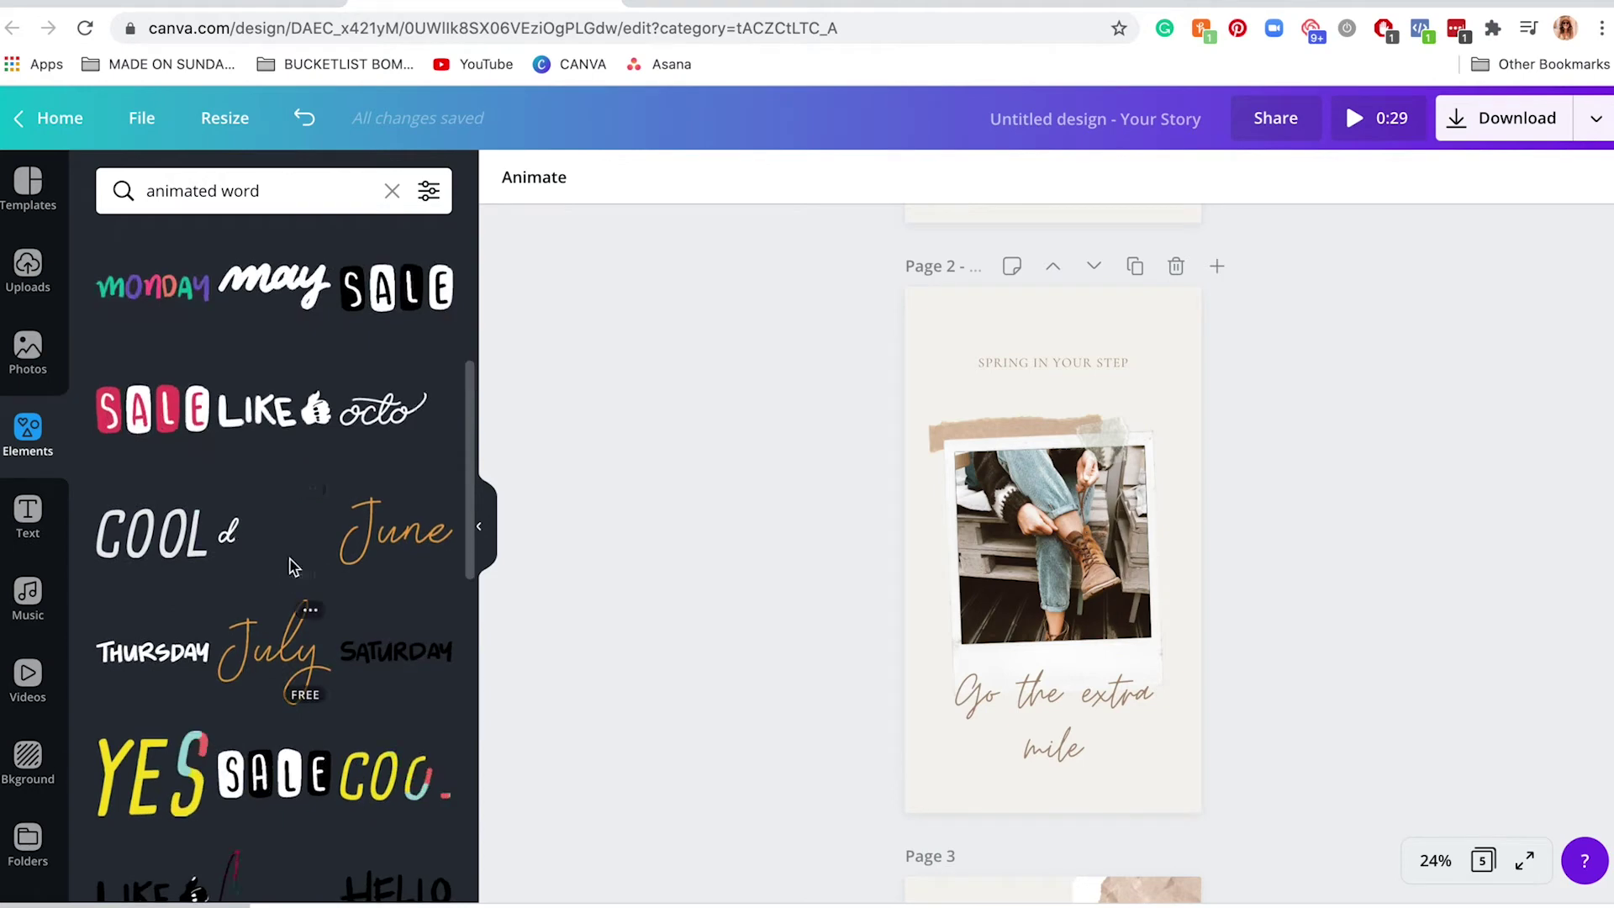
pyautogui.click(383, 410)
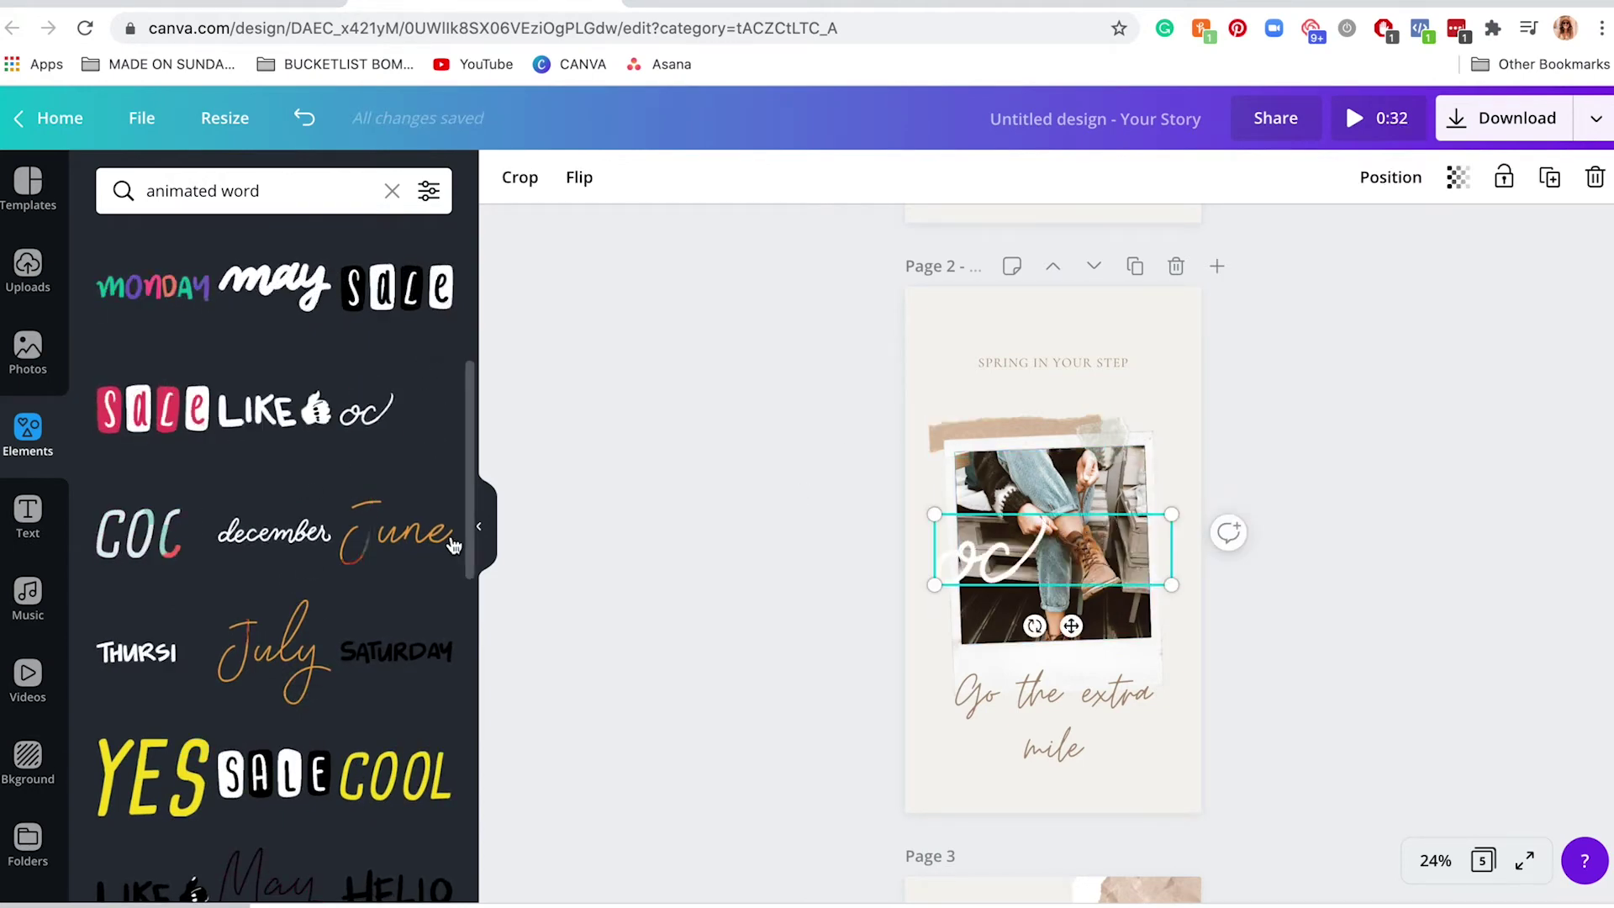
pyautogui.click(478, 526)
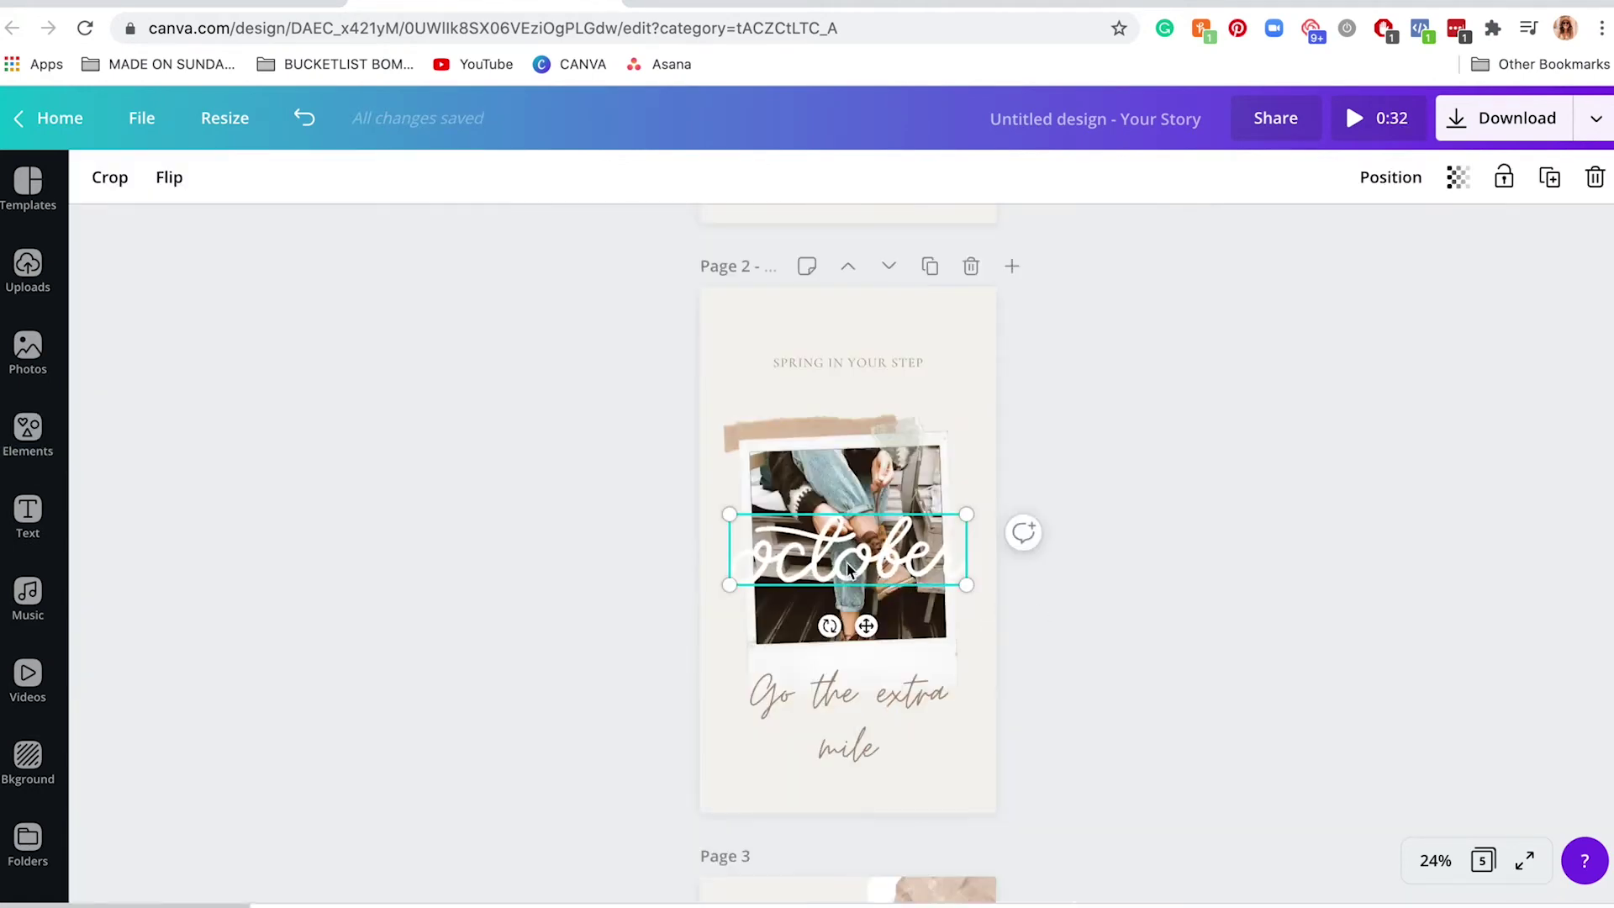
pyautogui.moveTo(849, 563); pyautogui.dragTo(850, 508)
pyautogui.moveTo(967, 522); pyautogui.dragTo(865, 536)
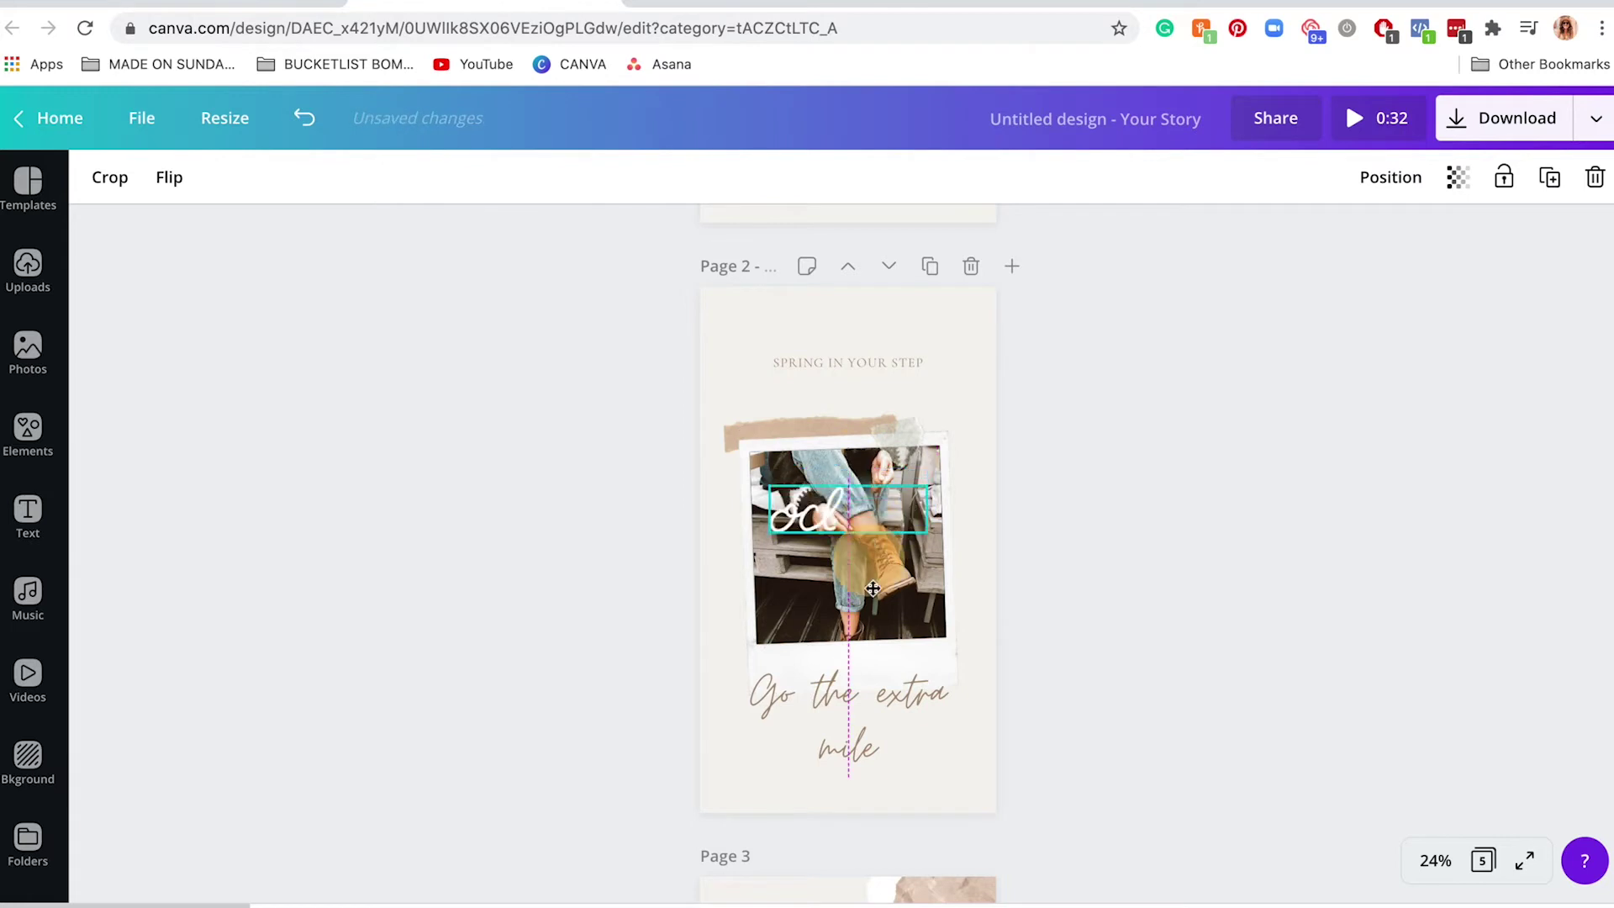
pyautogui.moveTo(875, 603); pyautogui.dragTo(870, 631)
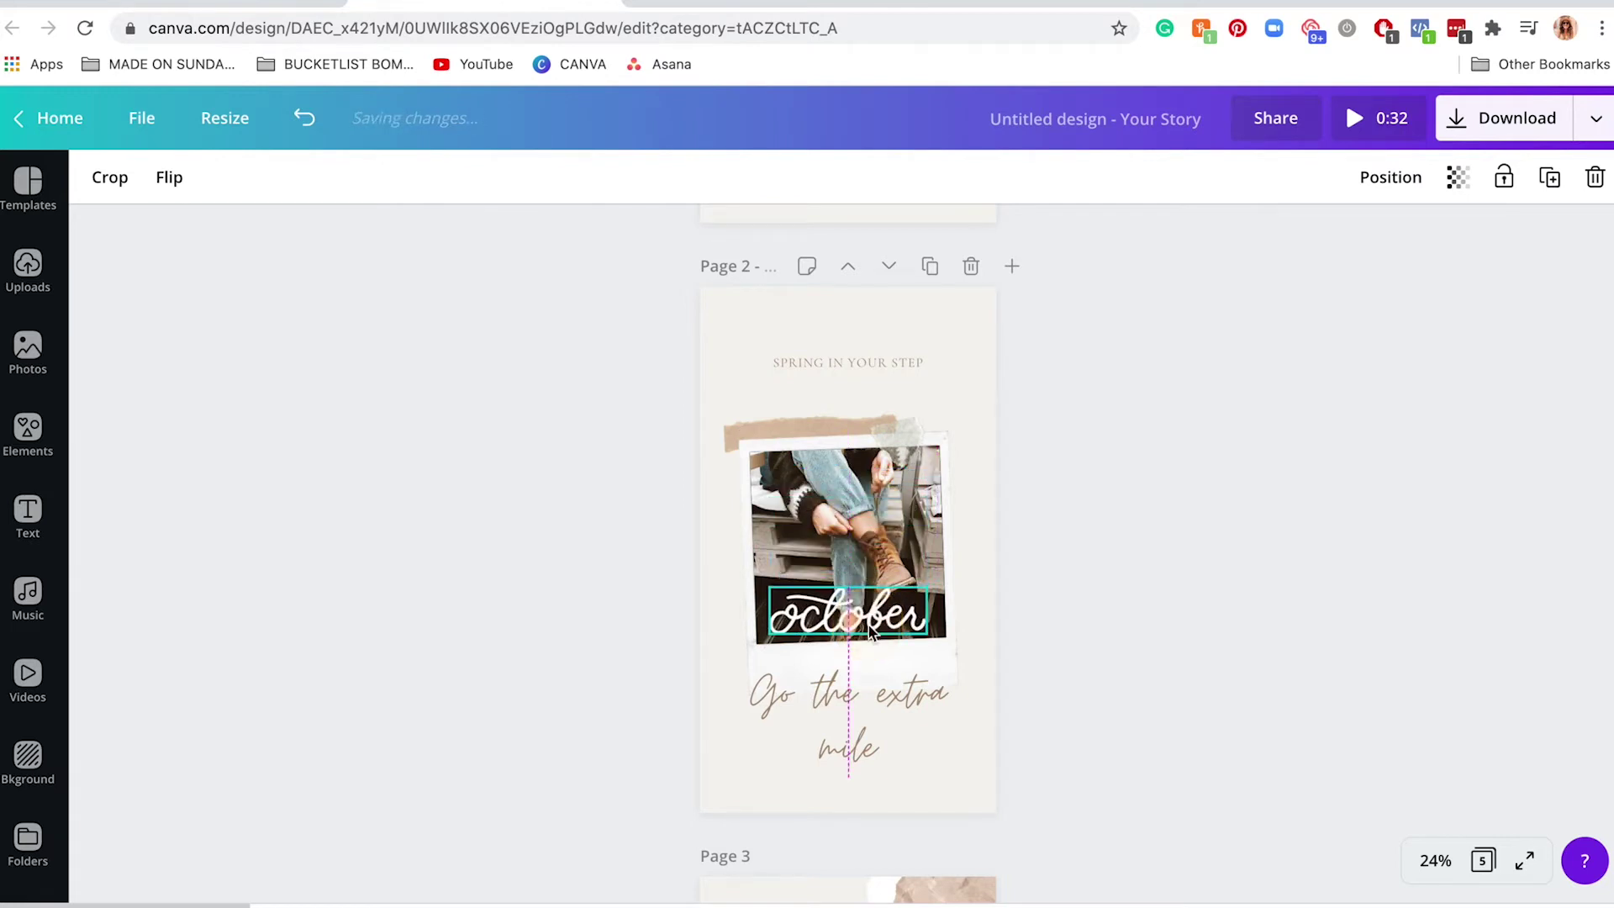
# Search the Elements library for 'animated line'
pyautogui.click(1148, 615)
pyautogui.scroll(-1, 1150, 618)
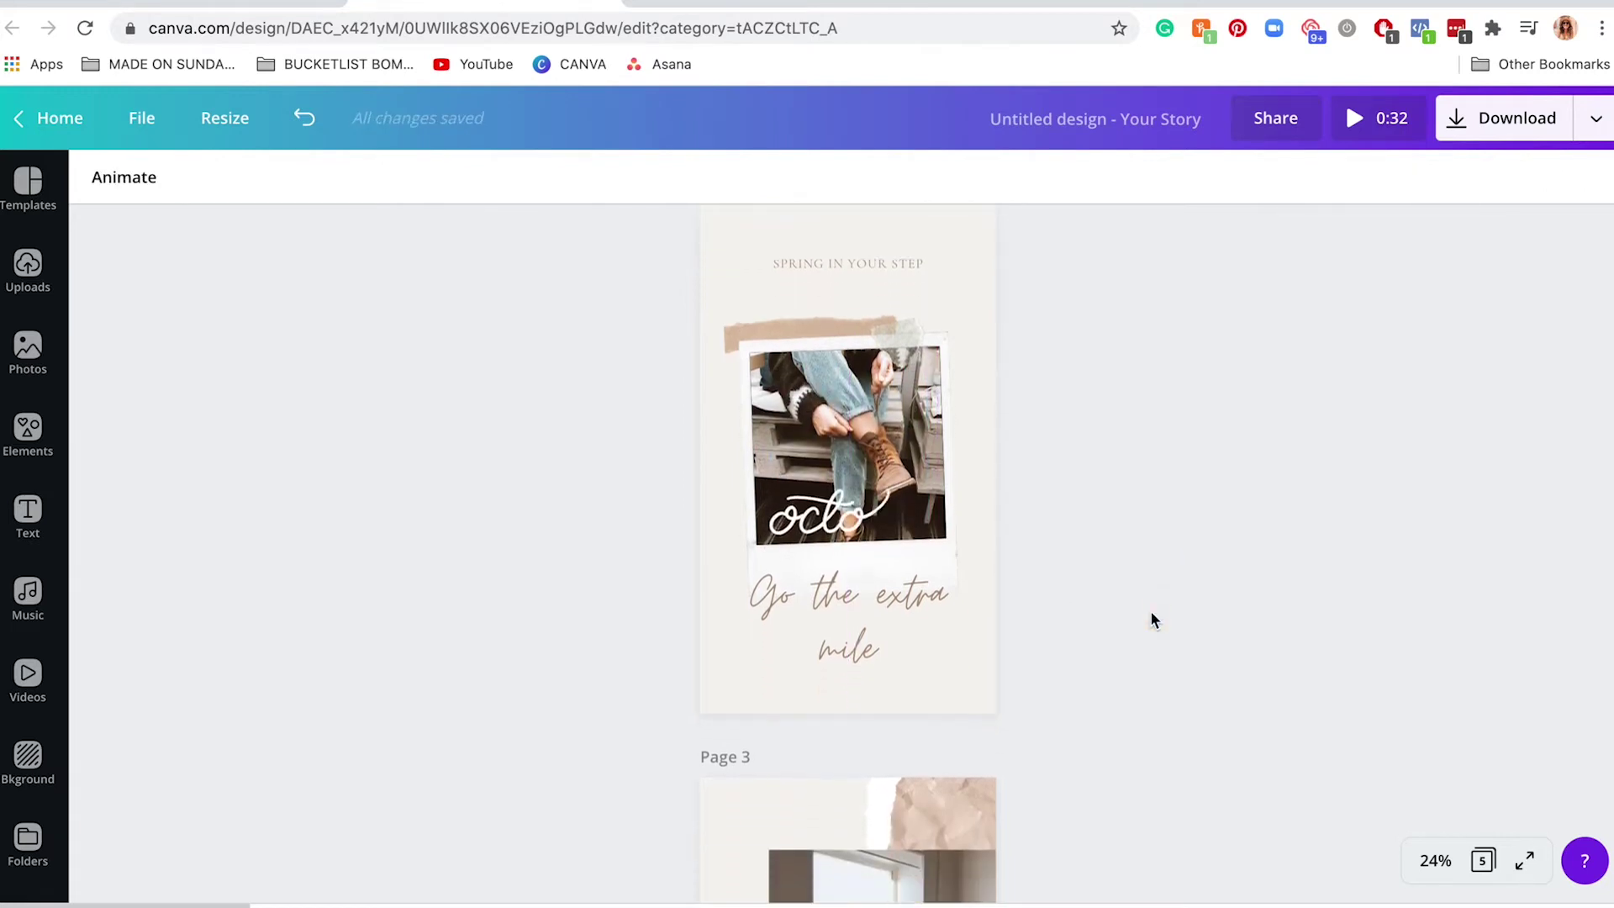
pyautogui.scroll(-7, 1150, 619)
pyautogui.scroll(2, 1151, 620)
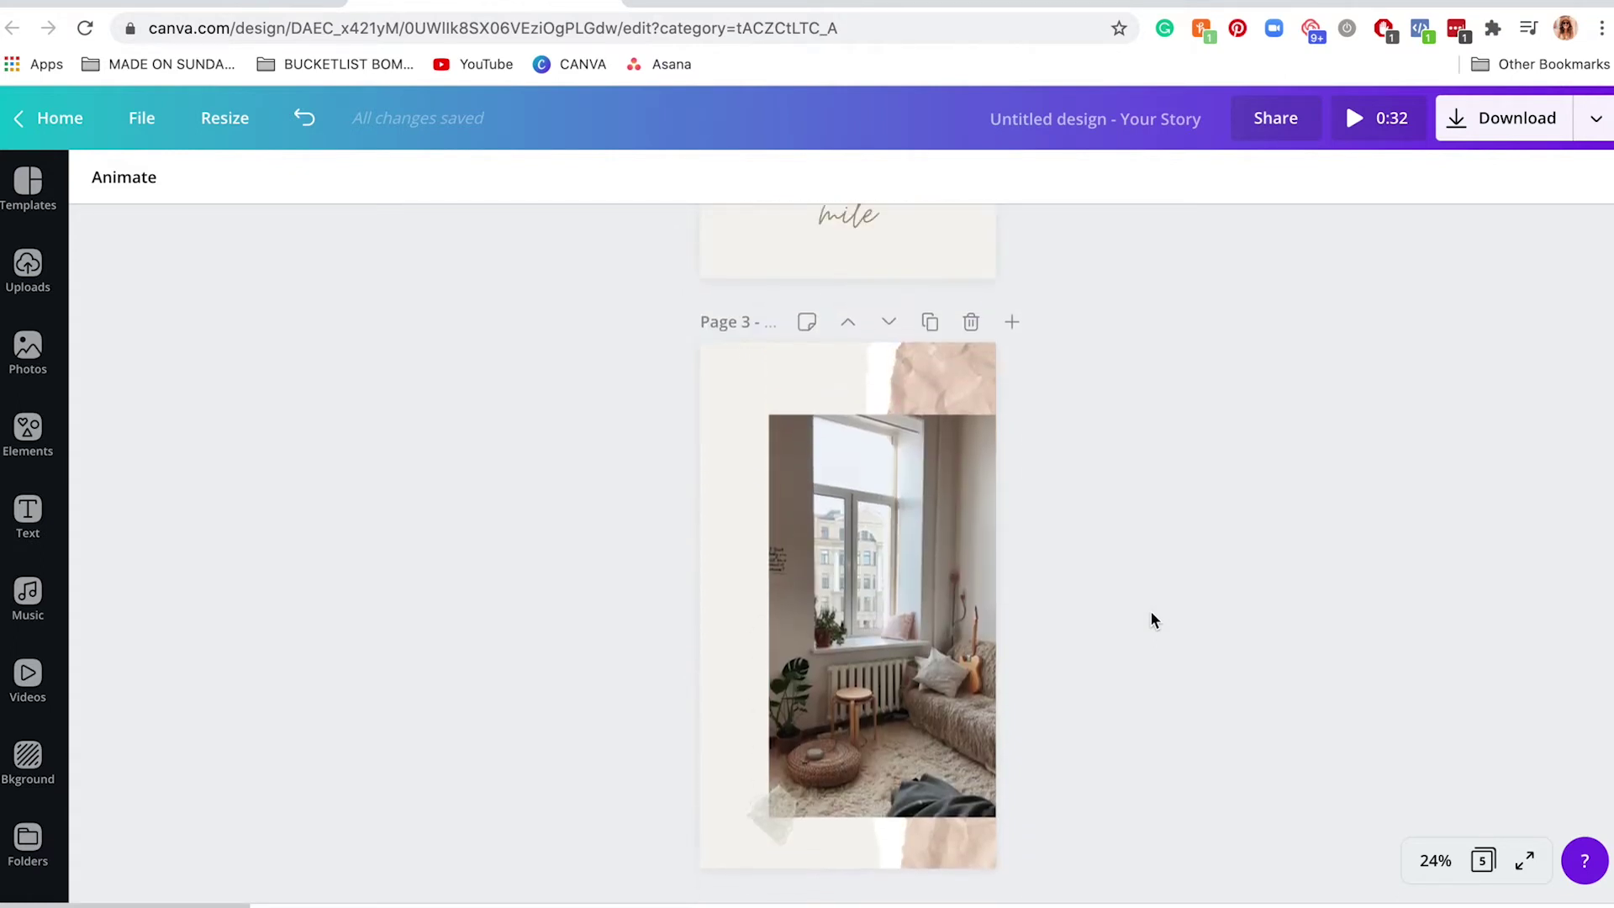
pyautogui.click(25, 453)
pyautogui.click(273, 192)
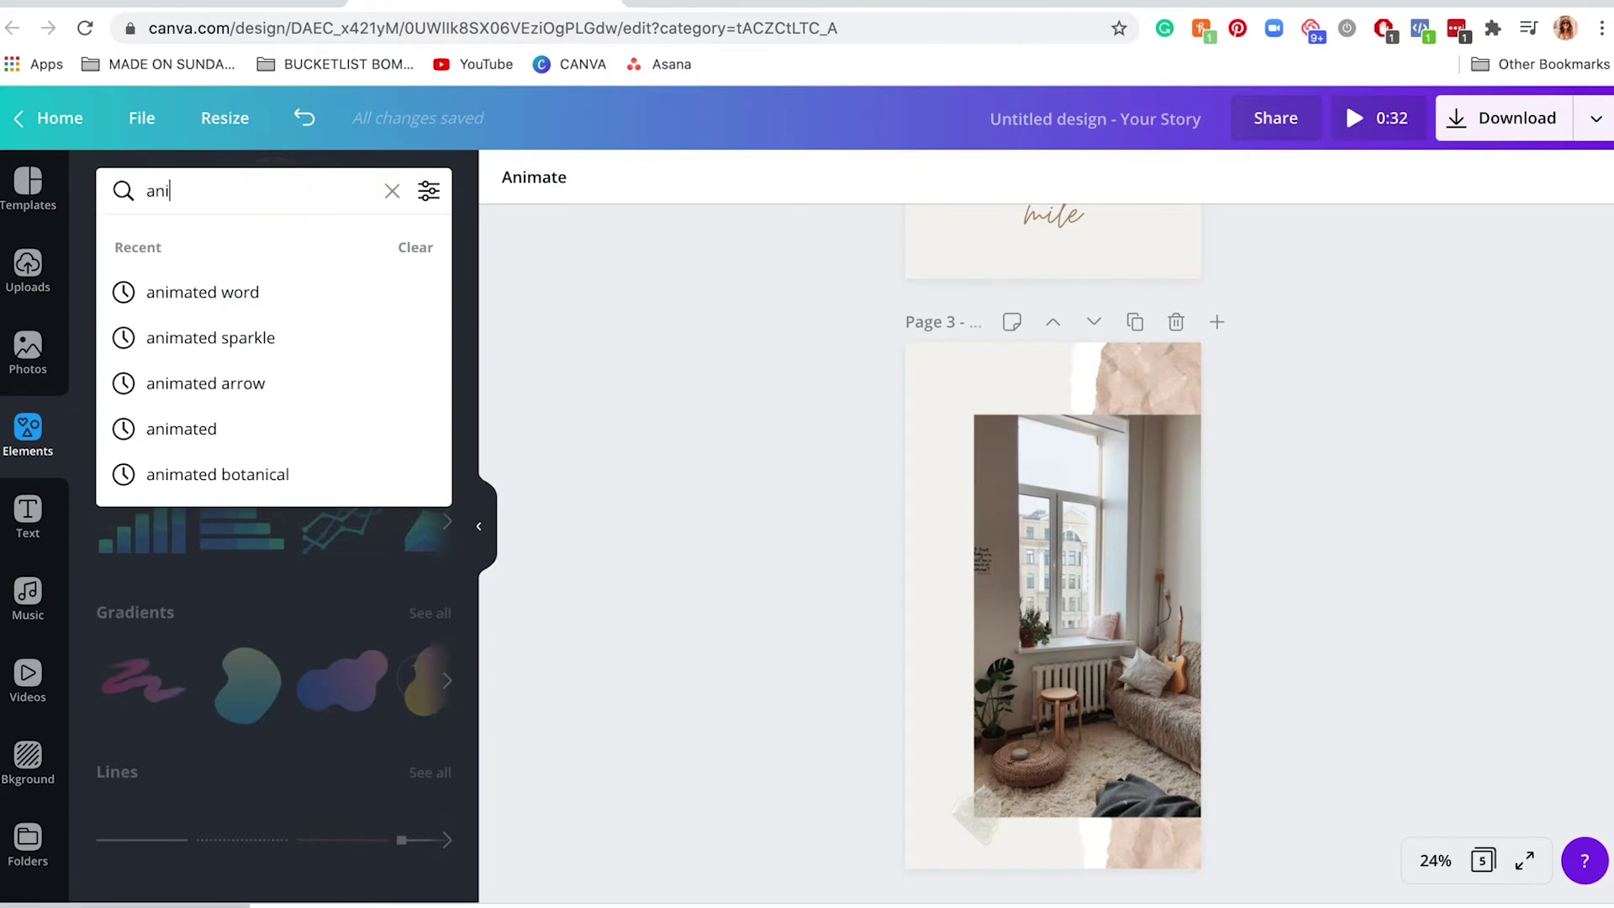
pyautogui.write('animated line')
pyautogui.press('Return')
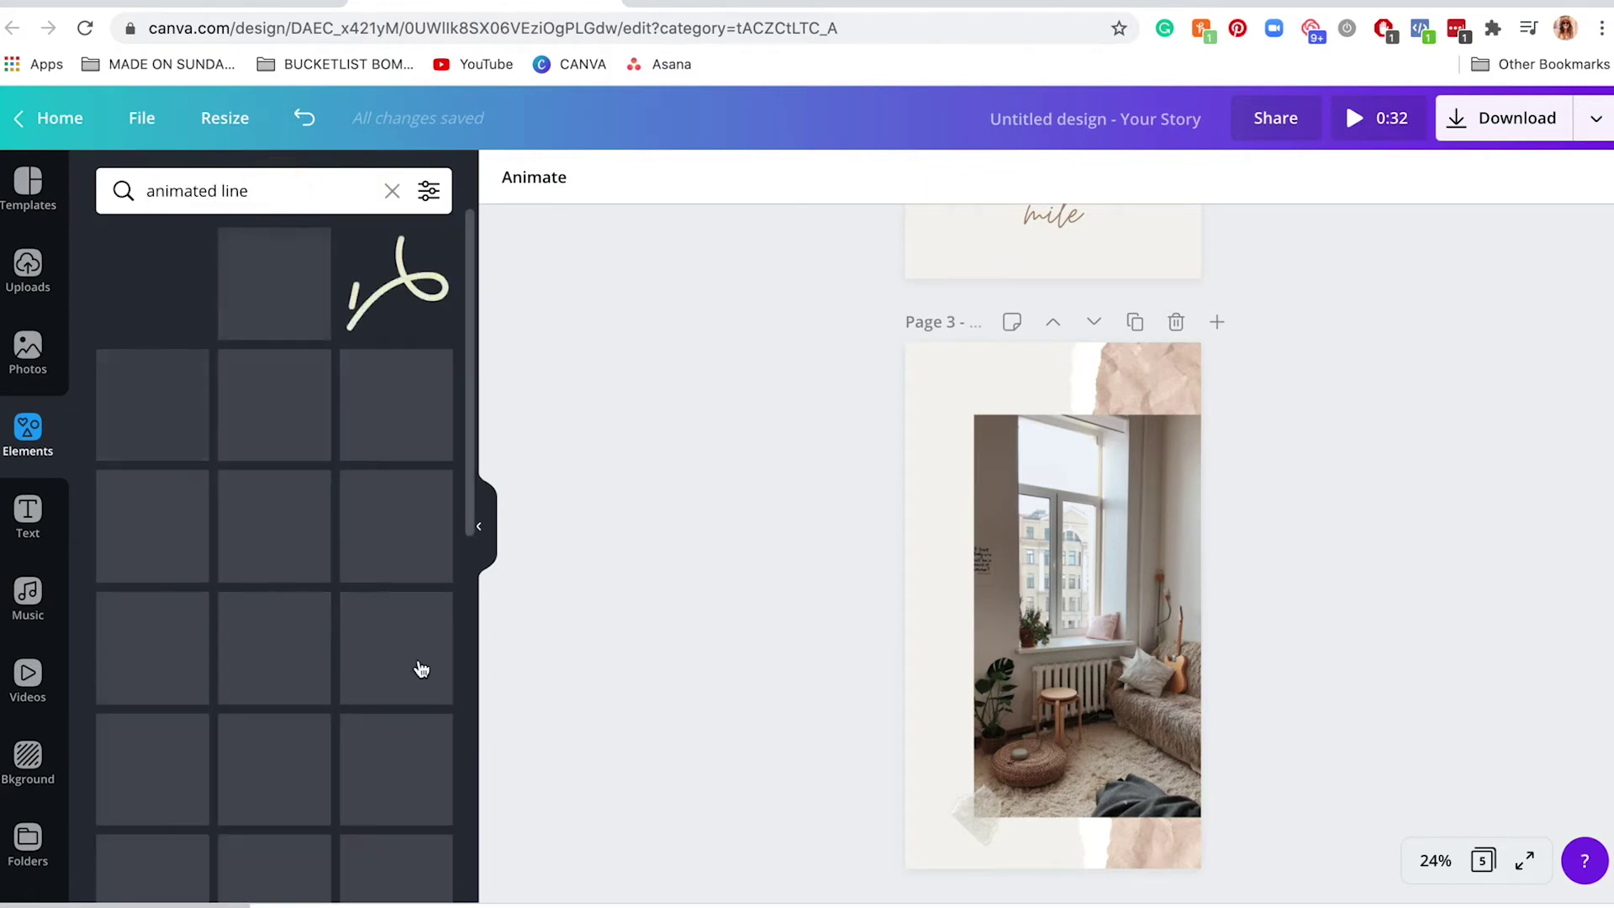
# Add the animated yellow lines sticker to page 3 and shrink it
pyautogui.scroll(-7, 274, 681)
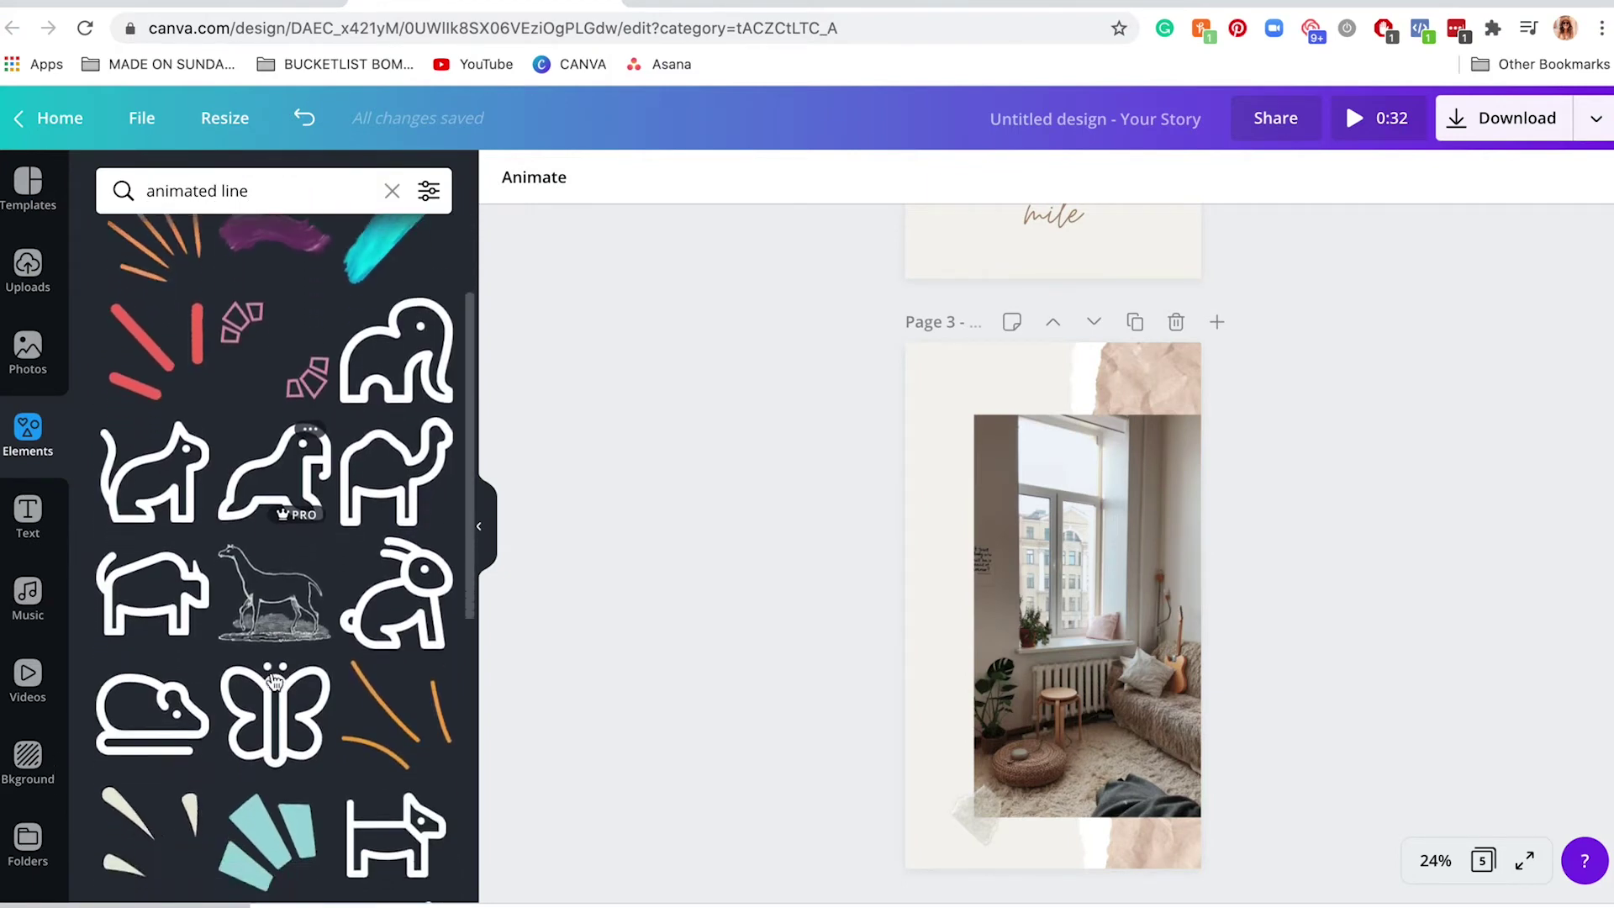
pyautogui.scroll(6, 274, 681)
pyautogui.scroll(2, 273, 681)
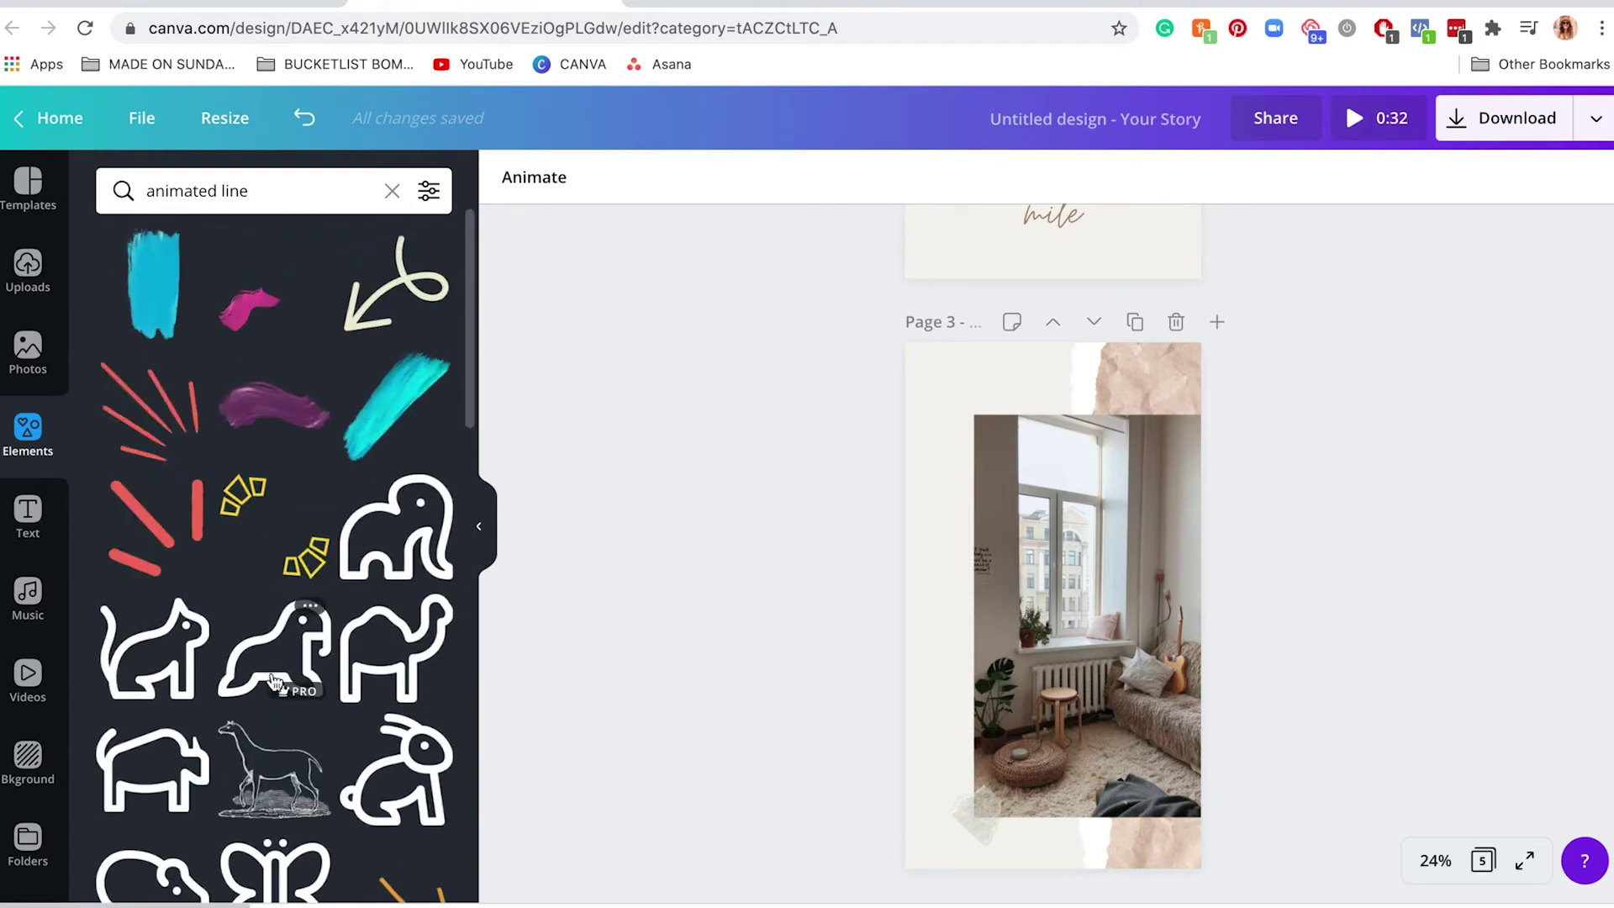
pyautogui.scroll(-6, 298, 580)
pyautogui.scroll(-7, 298, 572)
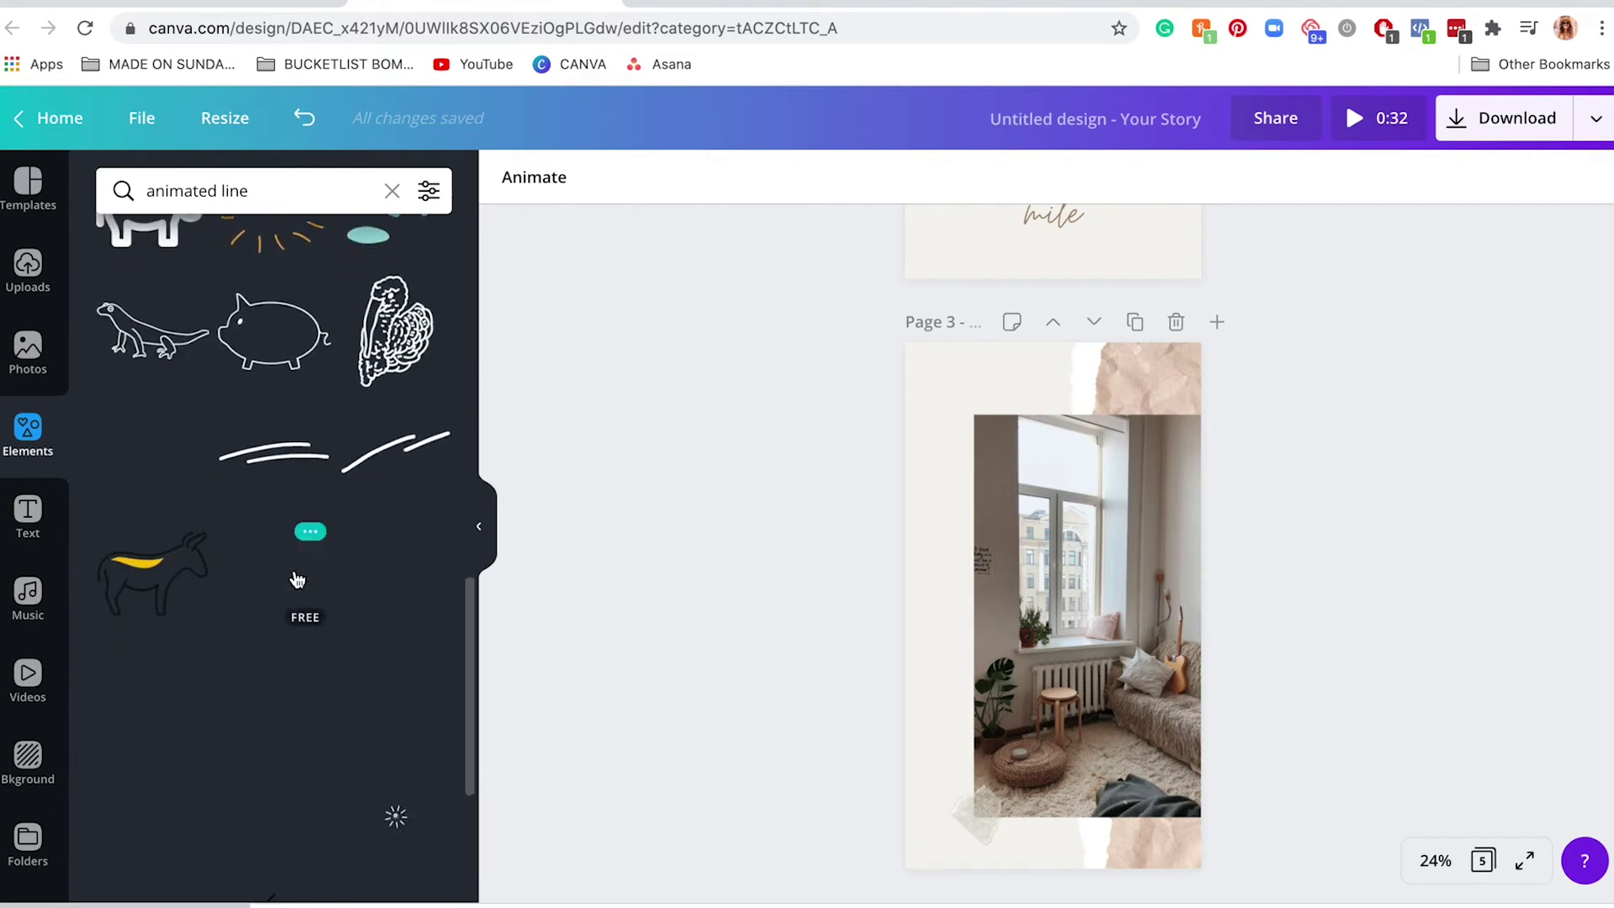
pyautogui.scroll(13, 296, 577)
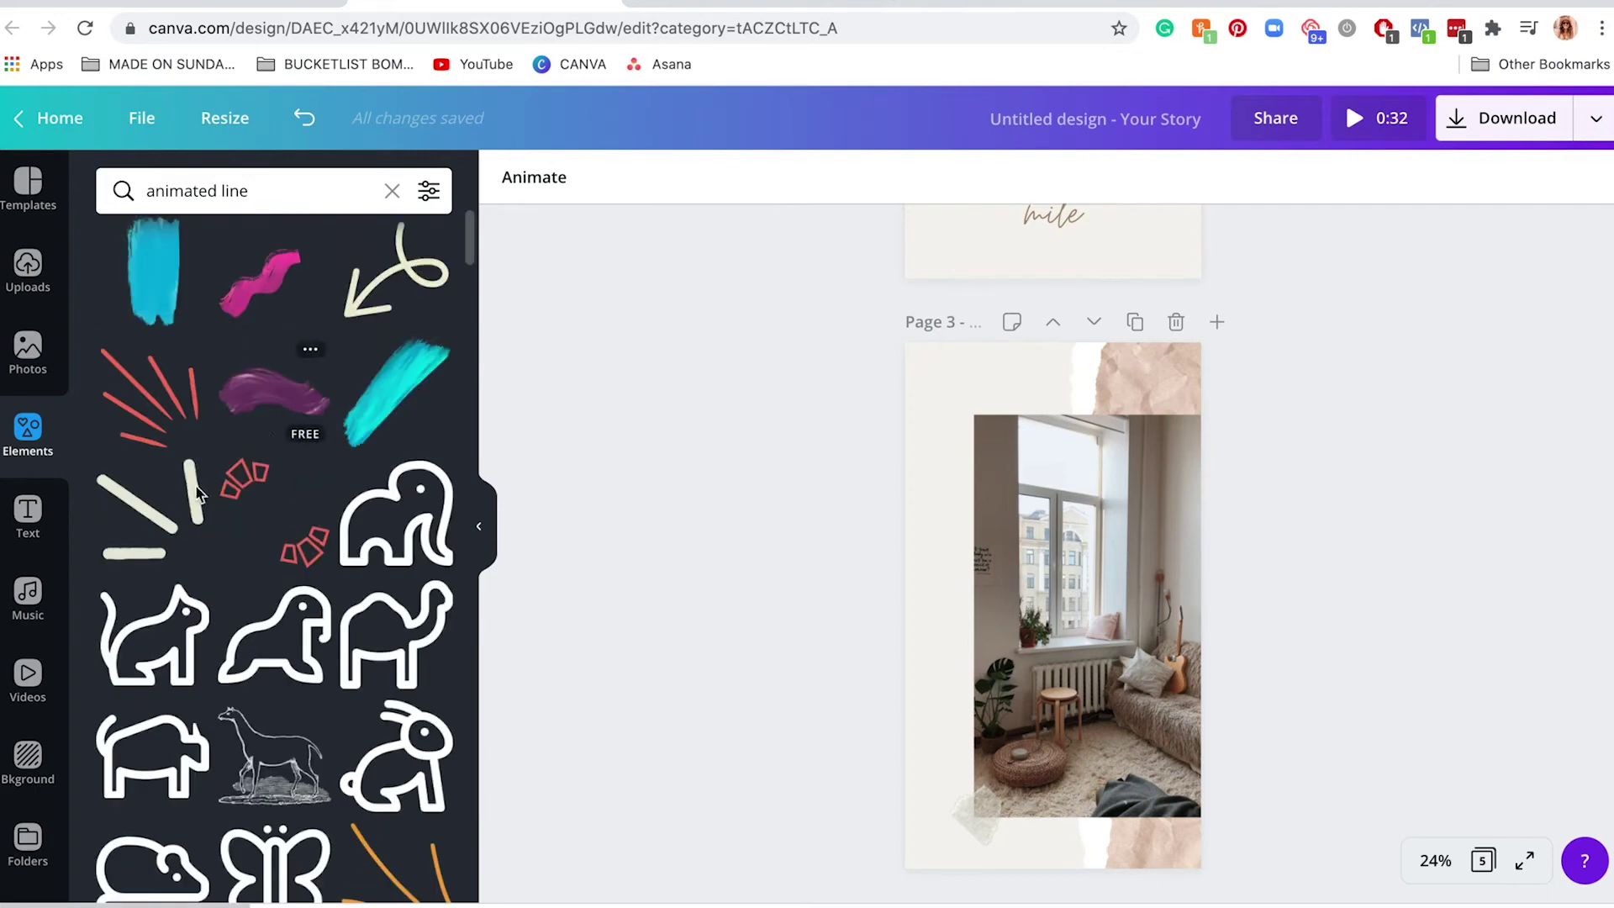
pyautogui.click(165, 520)
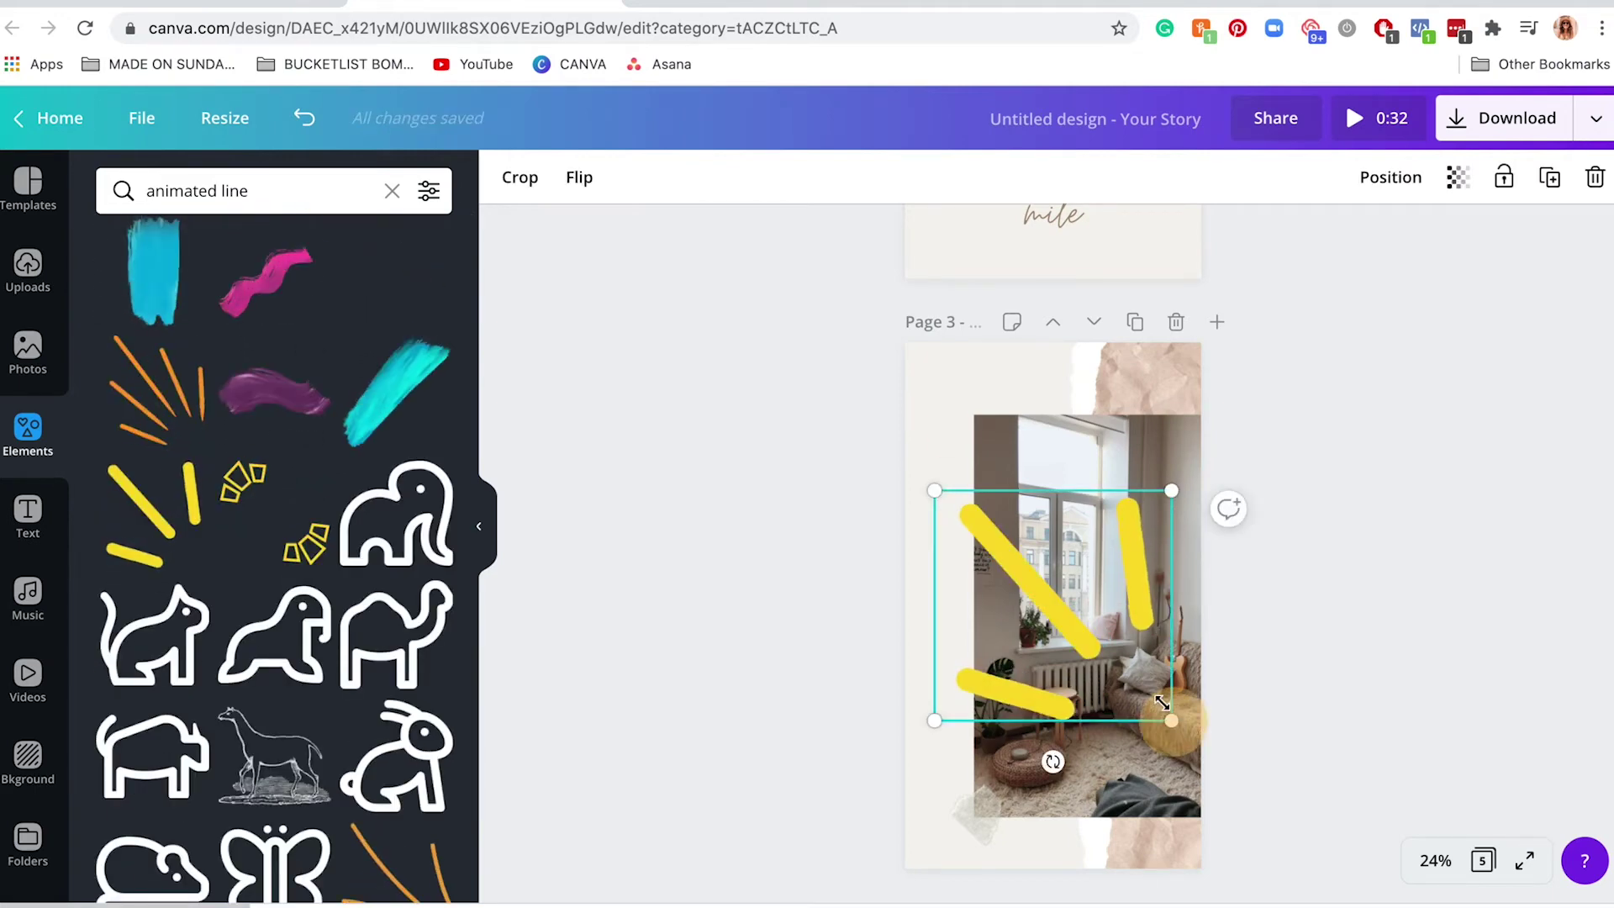
pyautogui.moveTo(1171, 721); pyautogui.dragTo(1029, 555)
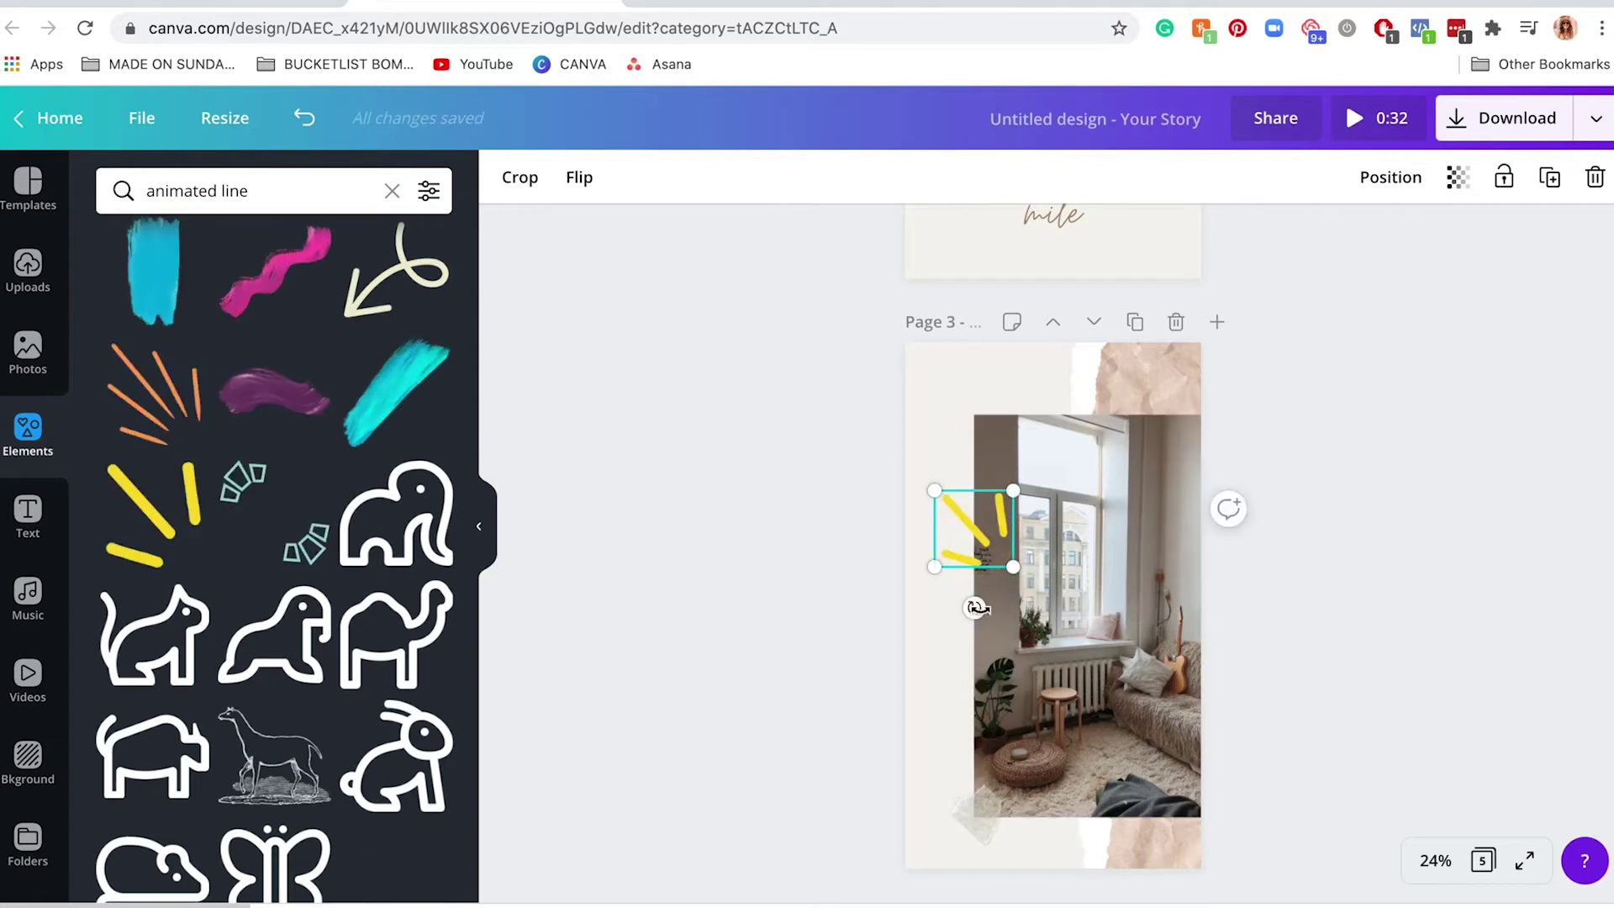
# Move the lines into page 3's top-left corner and tilt them to -6°
pyautogui.click(849, 574)
pyautogui.click(971, 505)
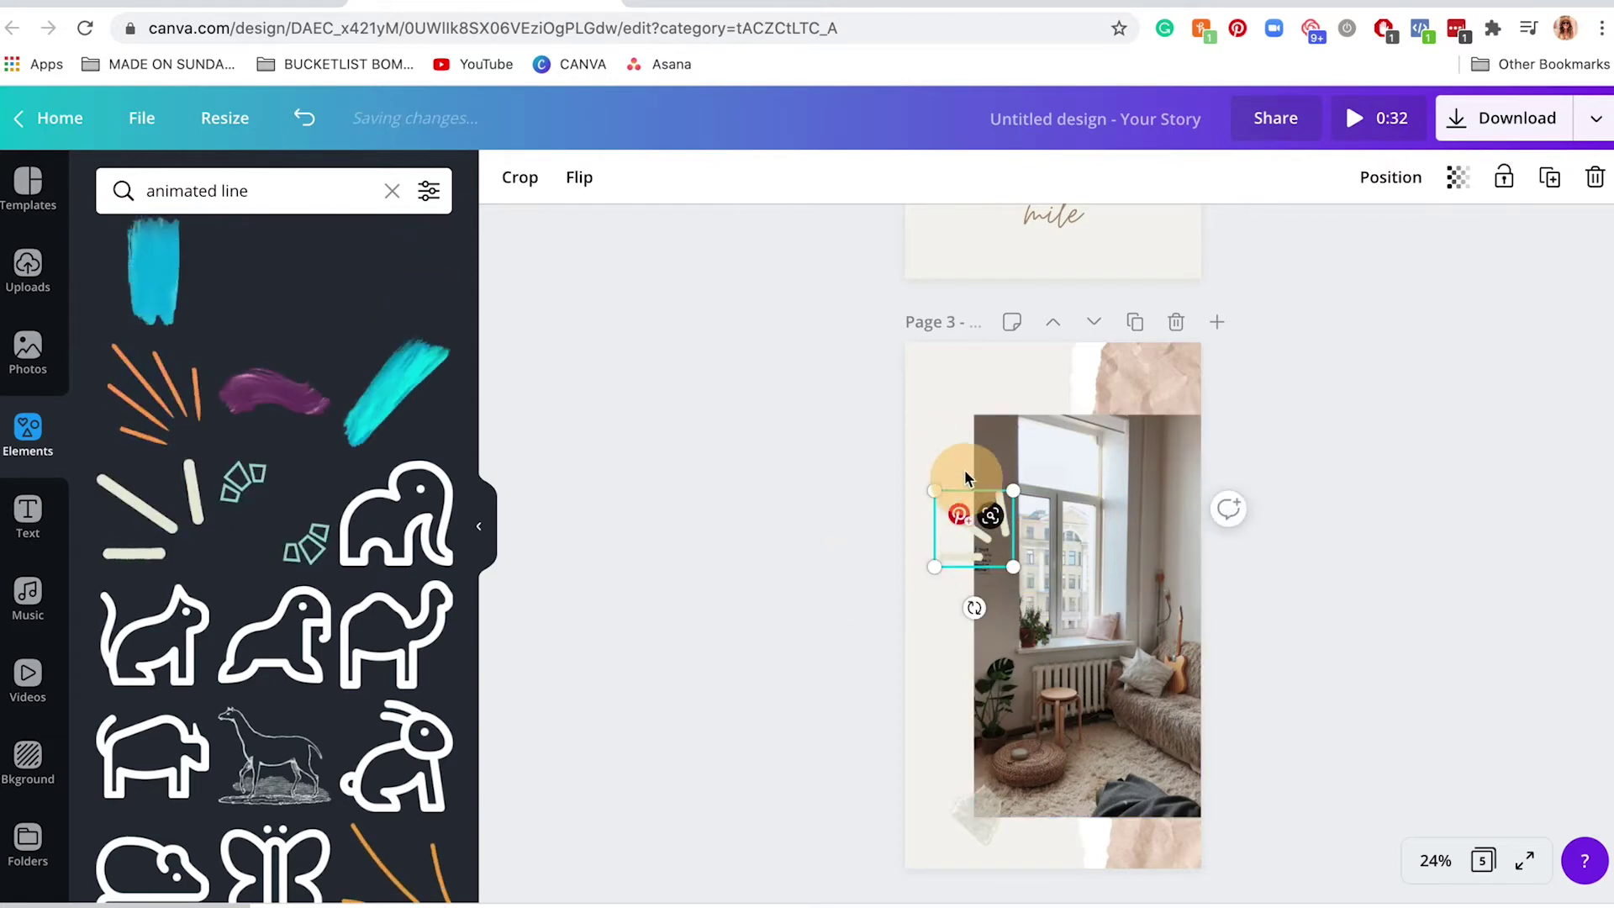
pyautogui.moveTo(954, 414); pyautogui.dragTo(950, 406)
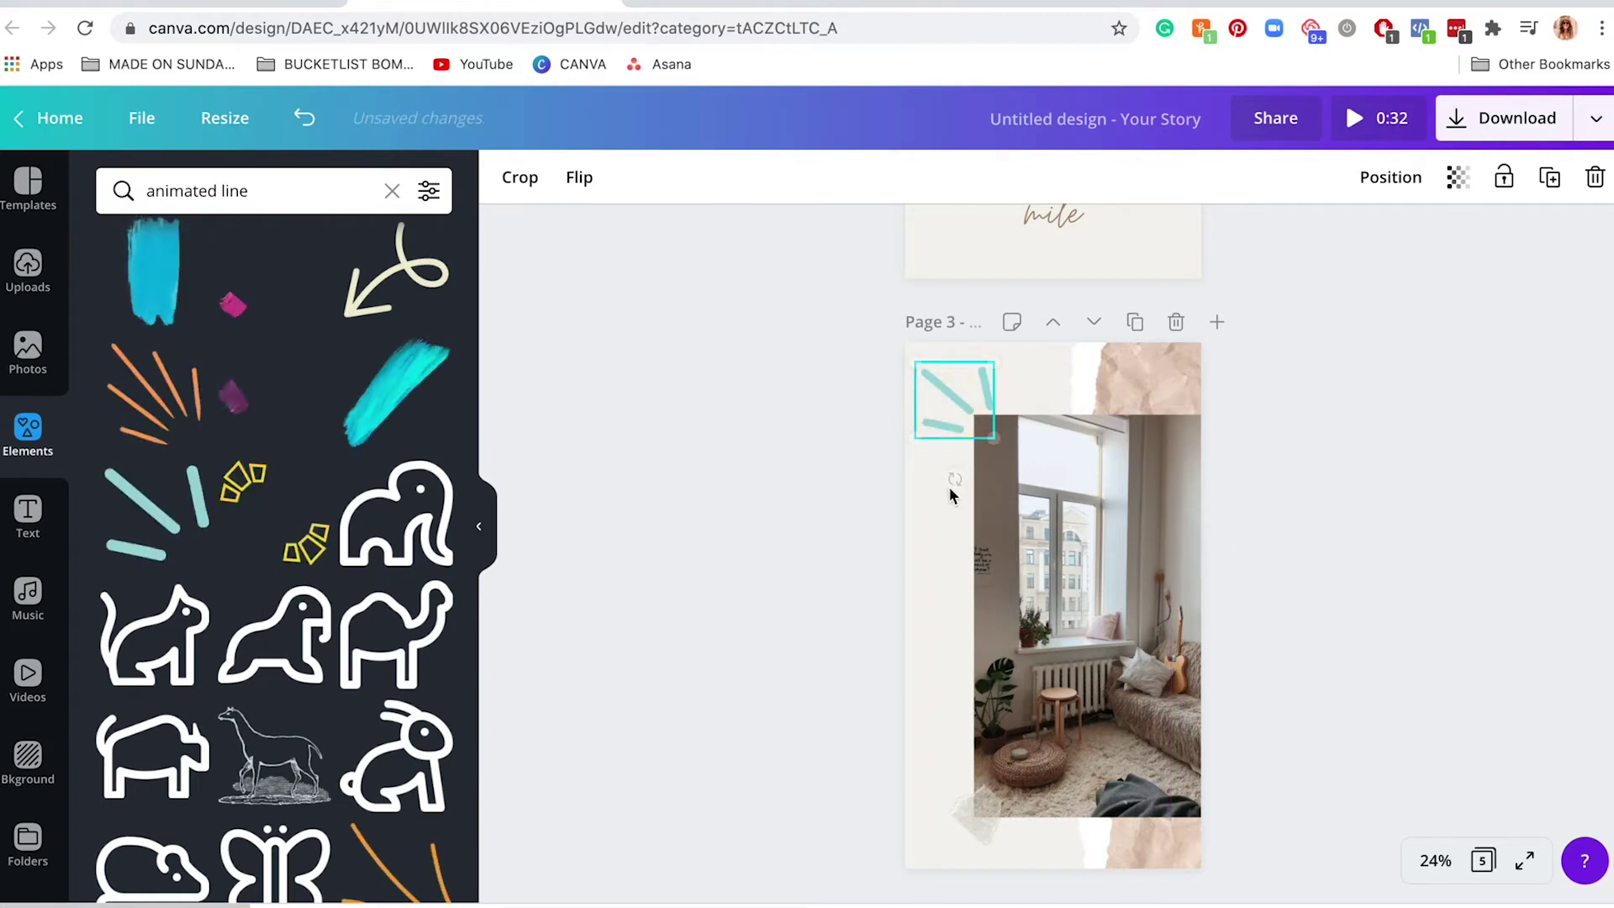
pyautogui.moveTo(956, 480); pyautogui.dragTo(963, 485)
pyautogui.click(1399, 501)
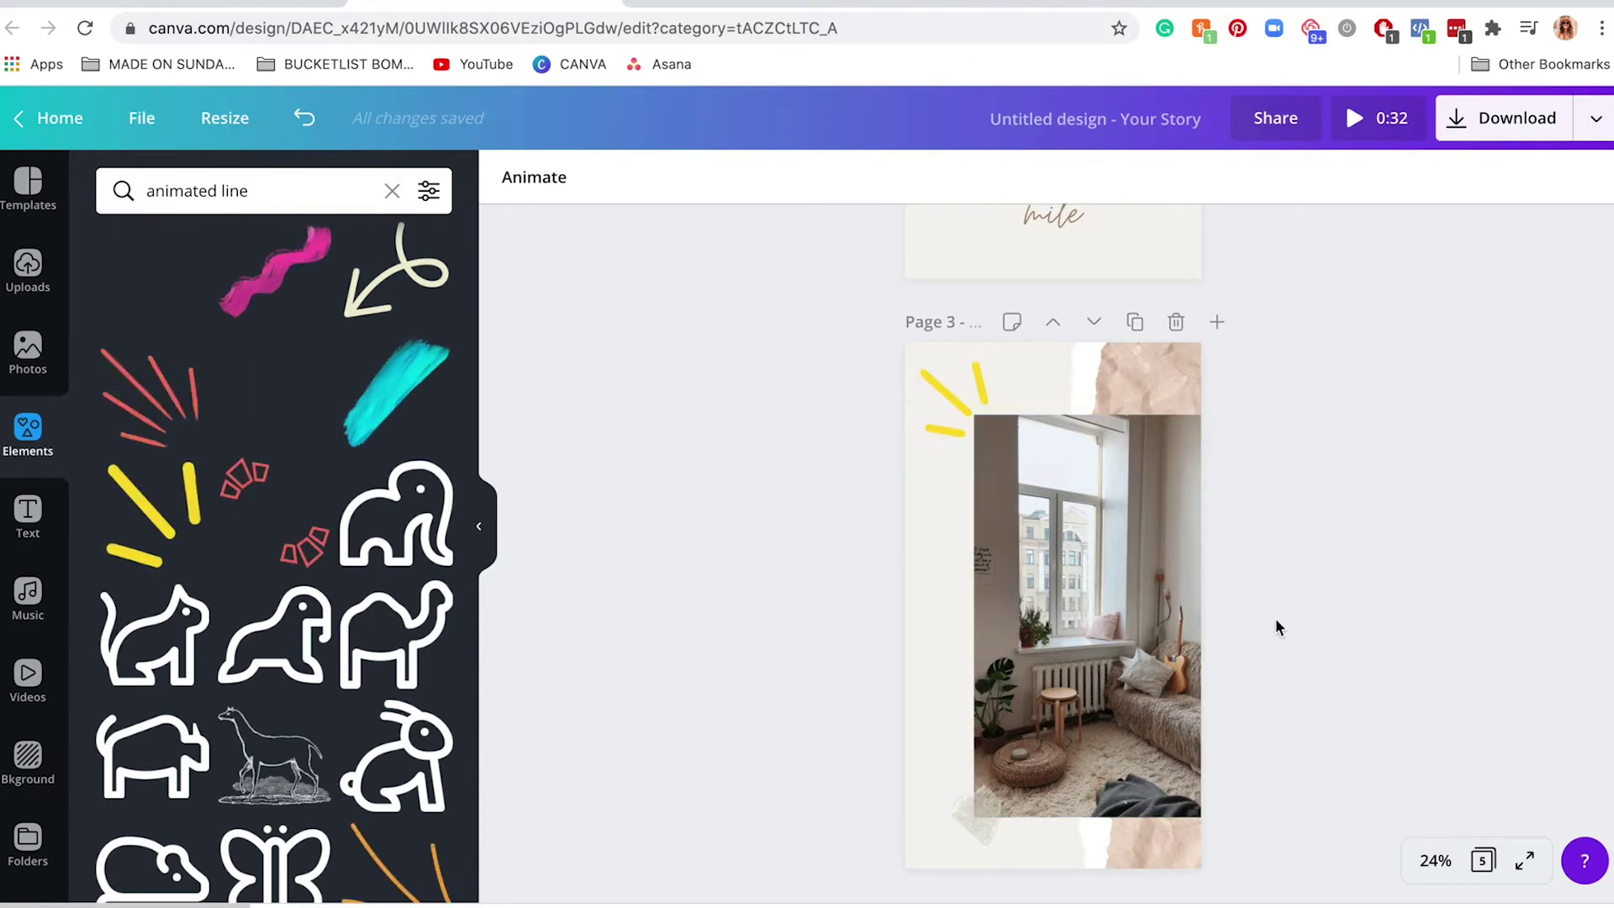
# Add the white line-stroke sticker to page 4 and shrink it to about 150 by 32
pyautogui.scroll(-5, 1277, 623)
pyautogui.scroll(2, 1274, 624)
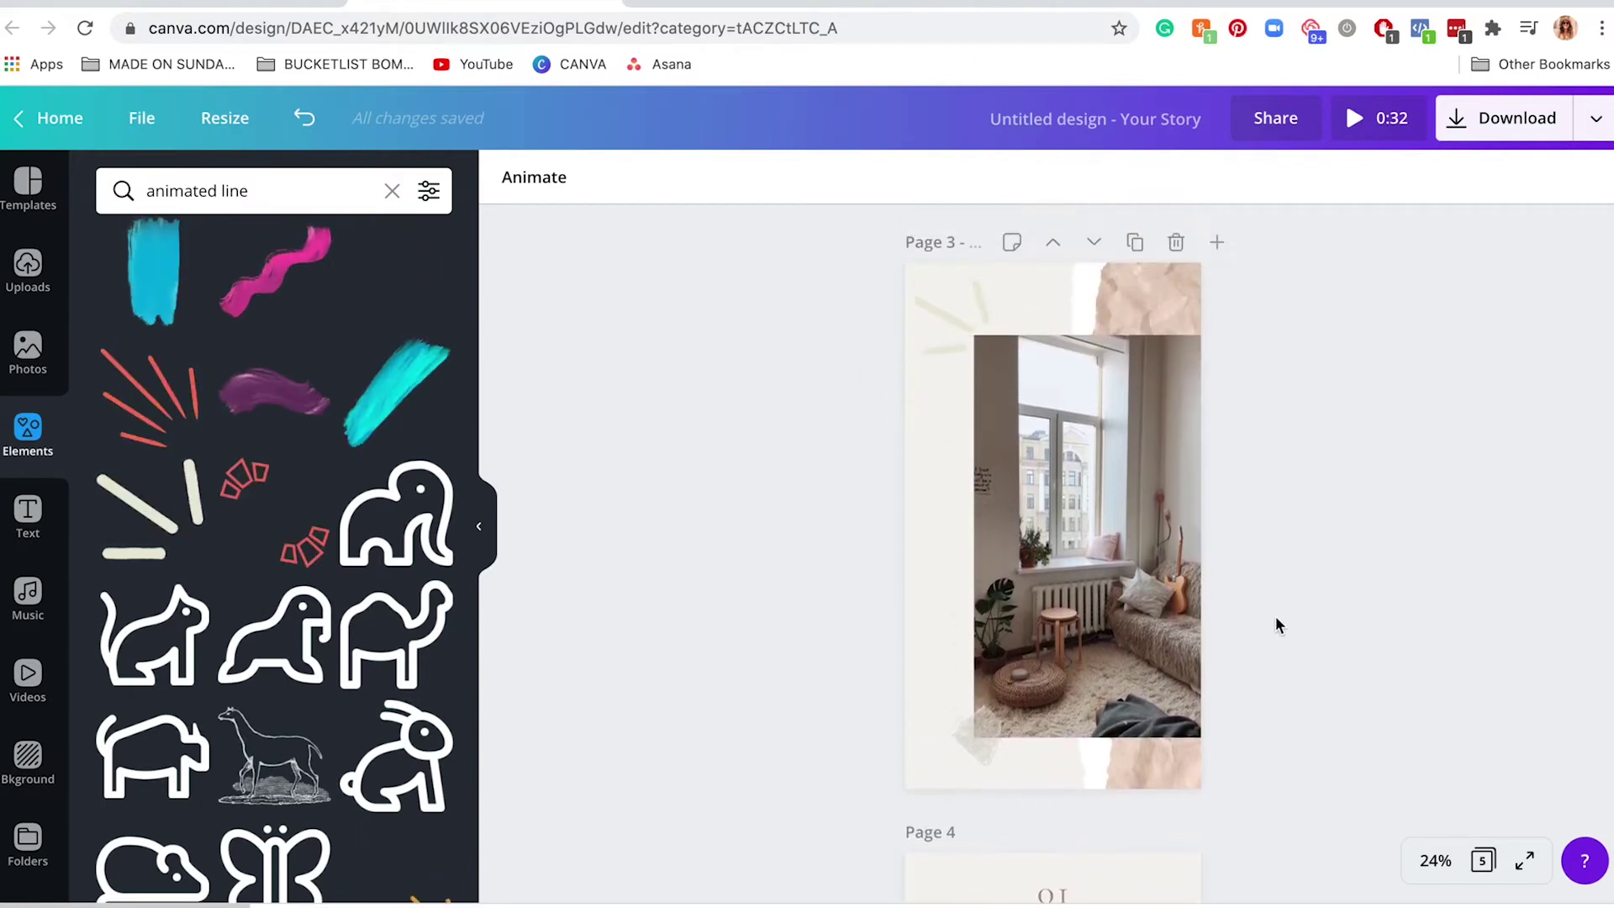
pyautogui.scroll(-7, 1274, 624)
pyautogui.scroll(1, 1275, 624)
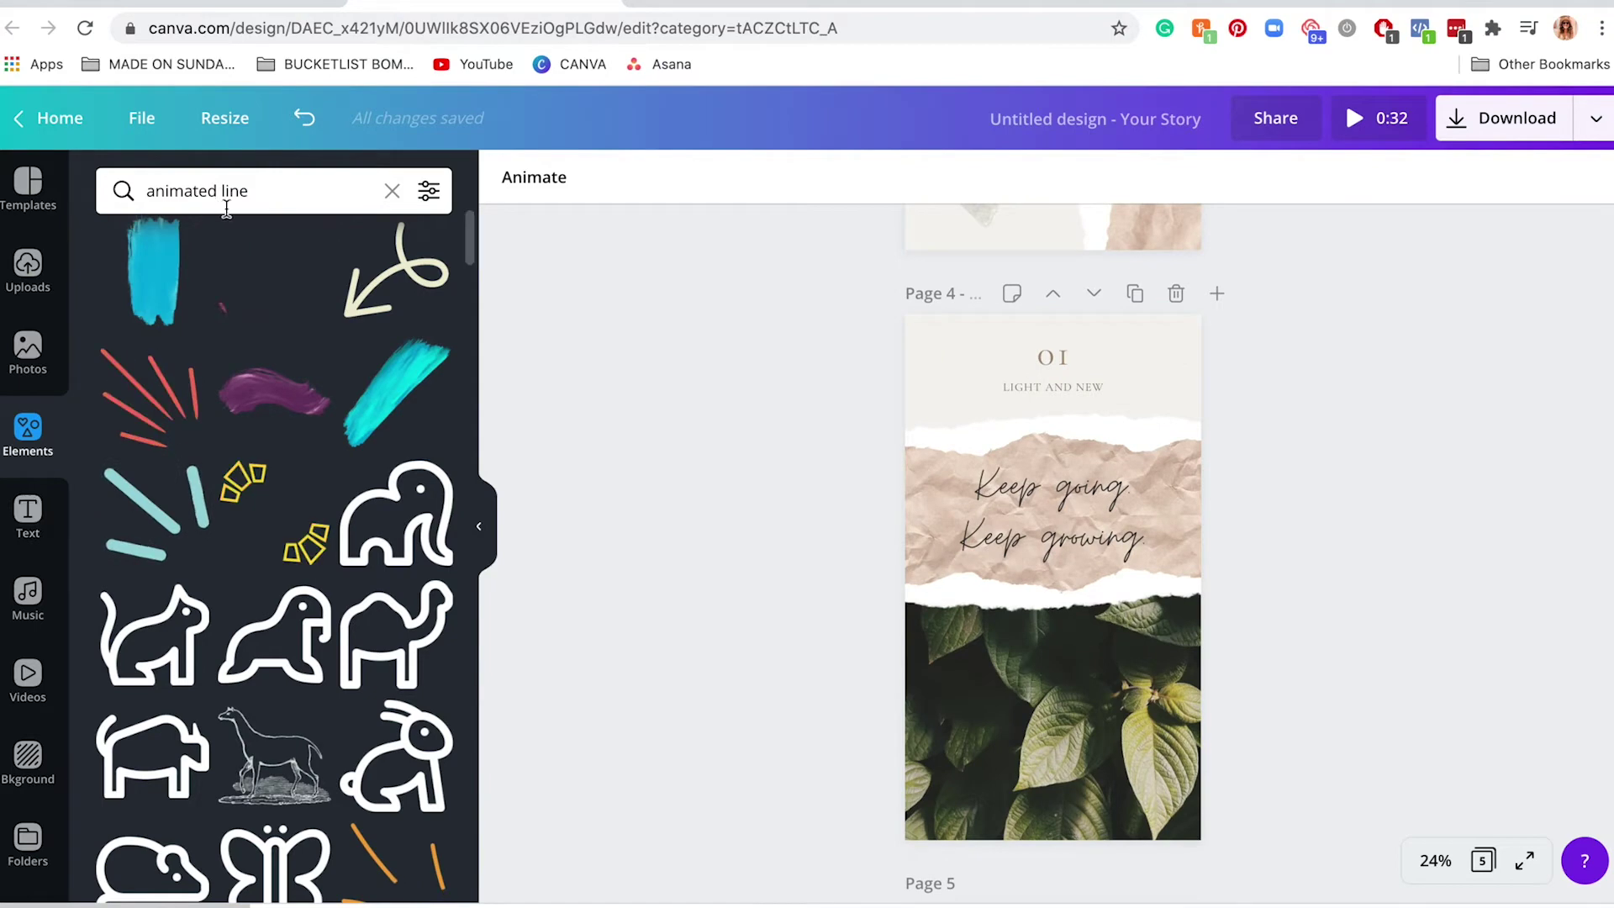
pyautogui.moveTo(470, 256); pyautogui.dragTo(471, 311)
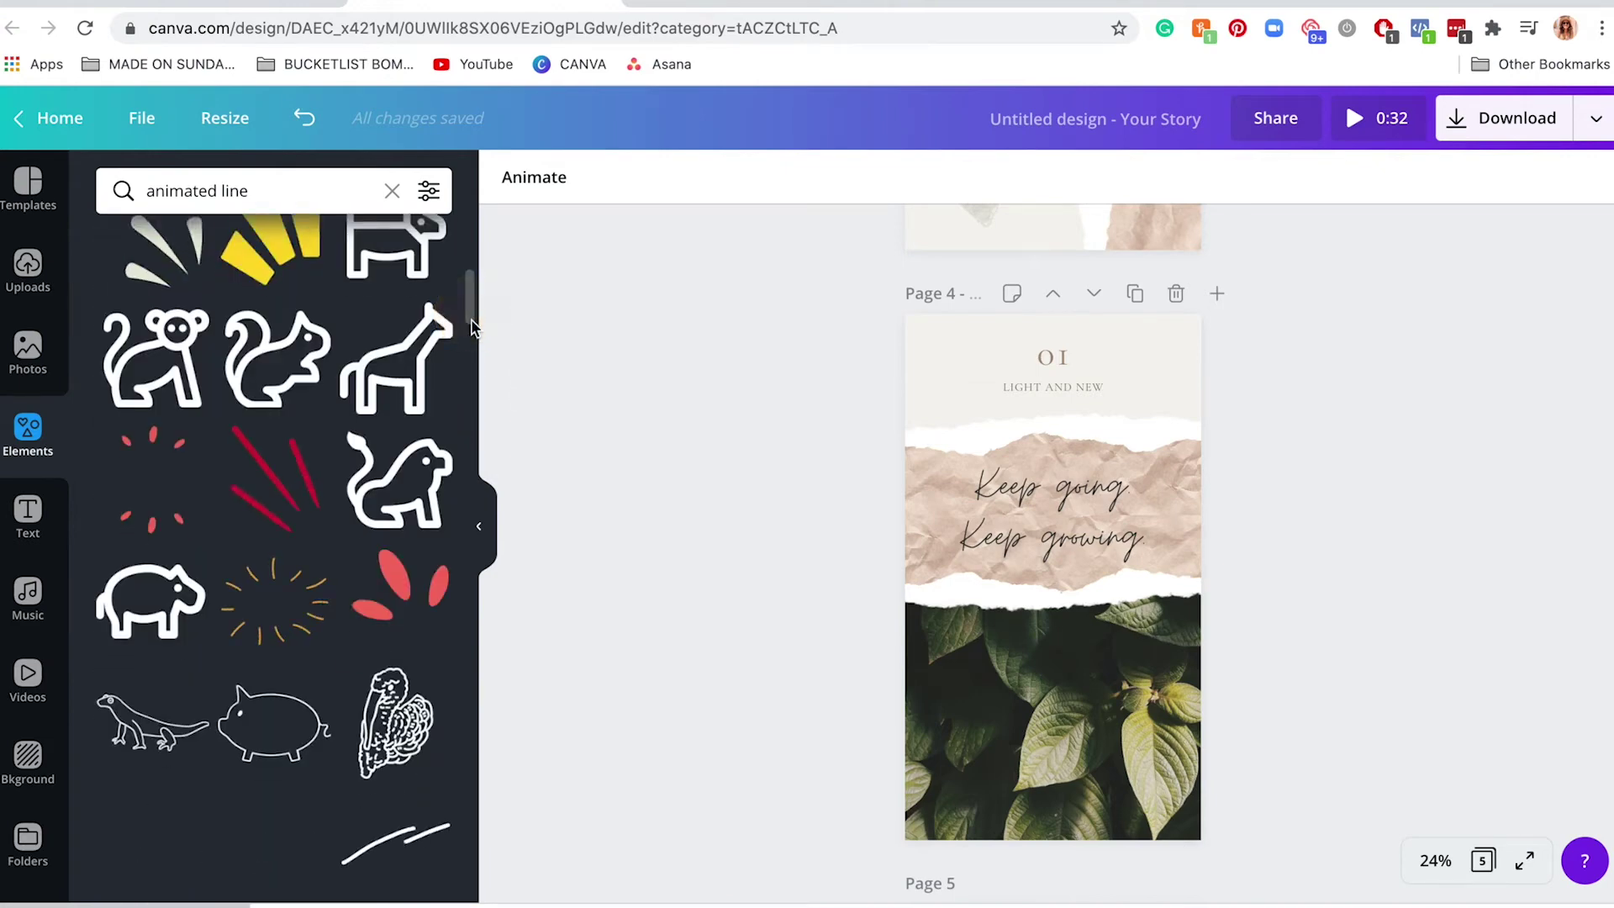
pyautogui.scroll(-3, 347, 621)
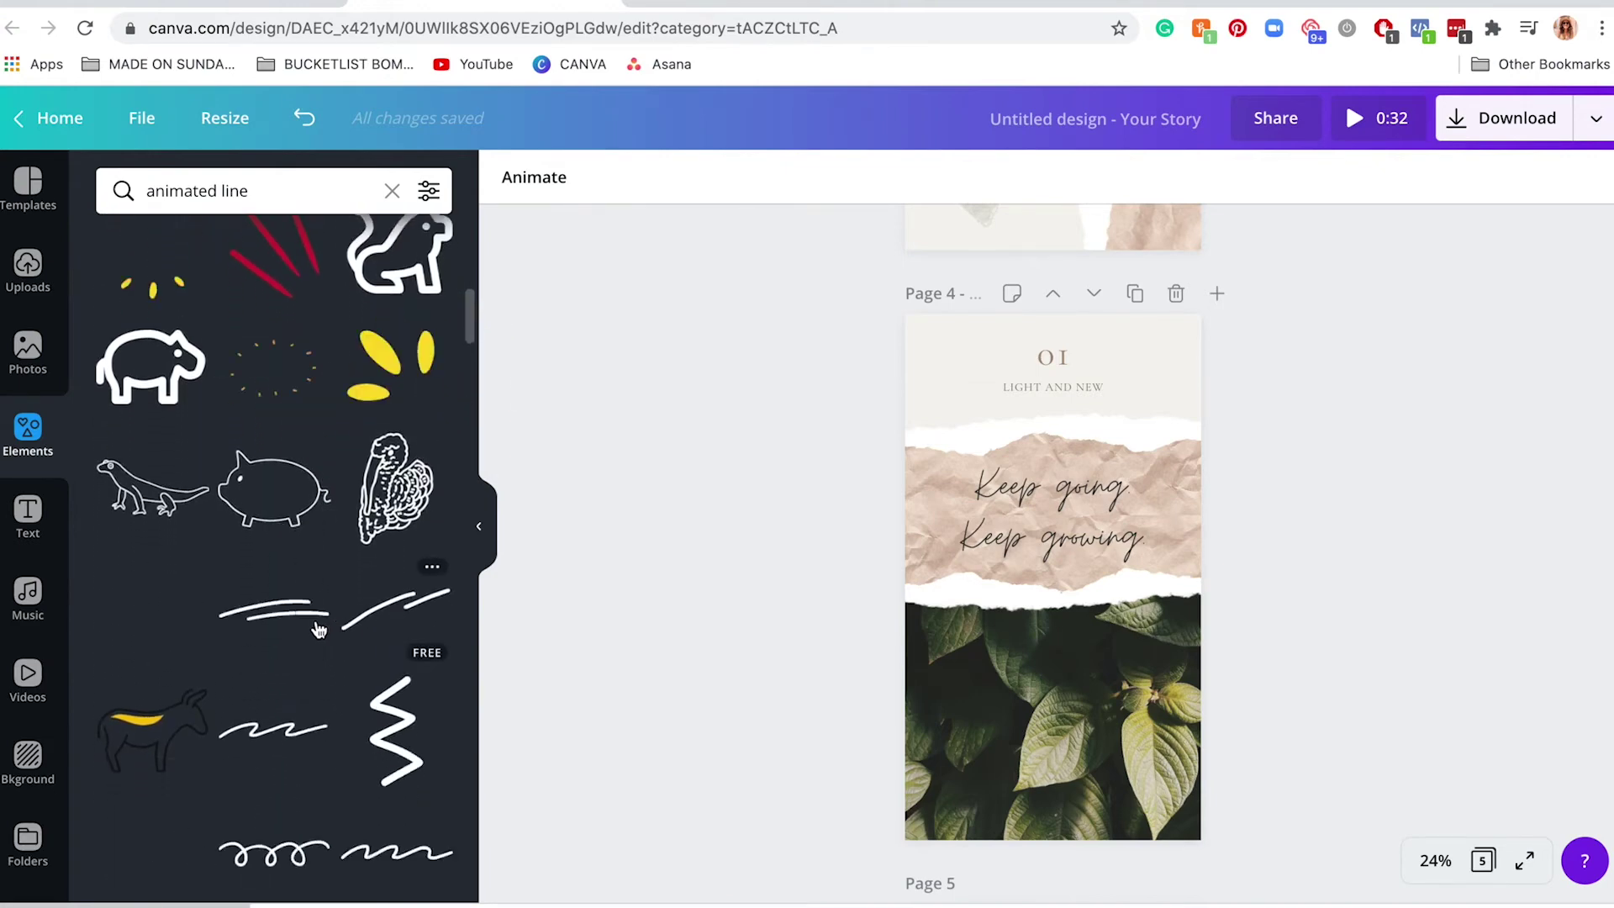
pyautogui.click(284, 620)
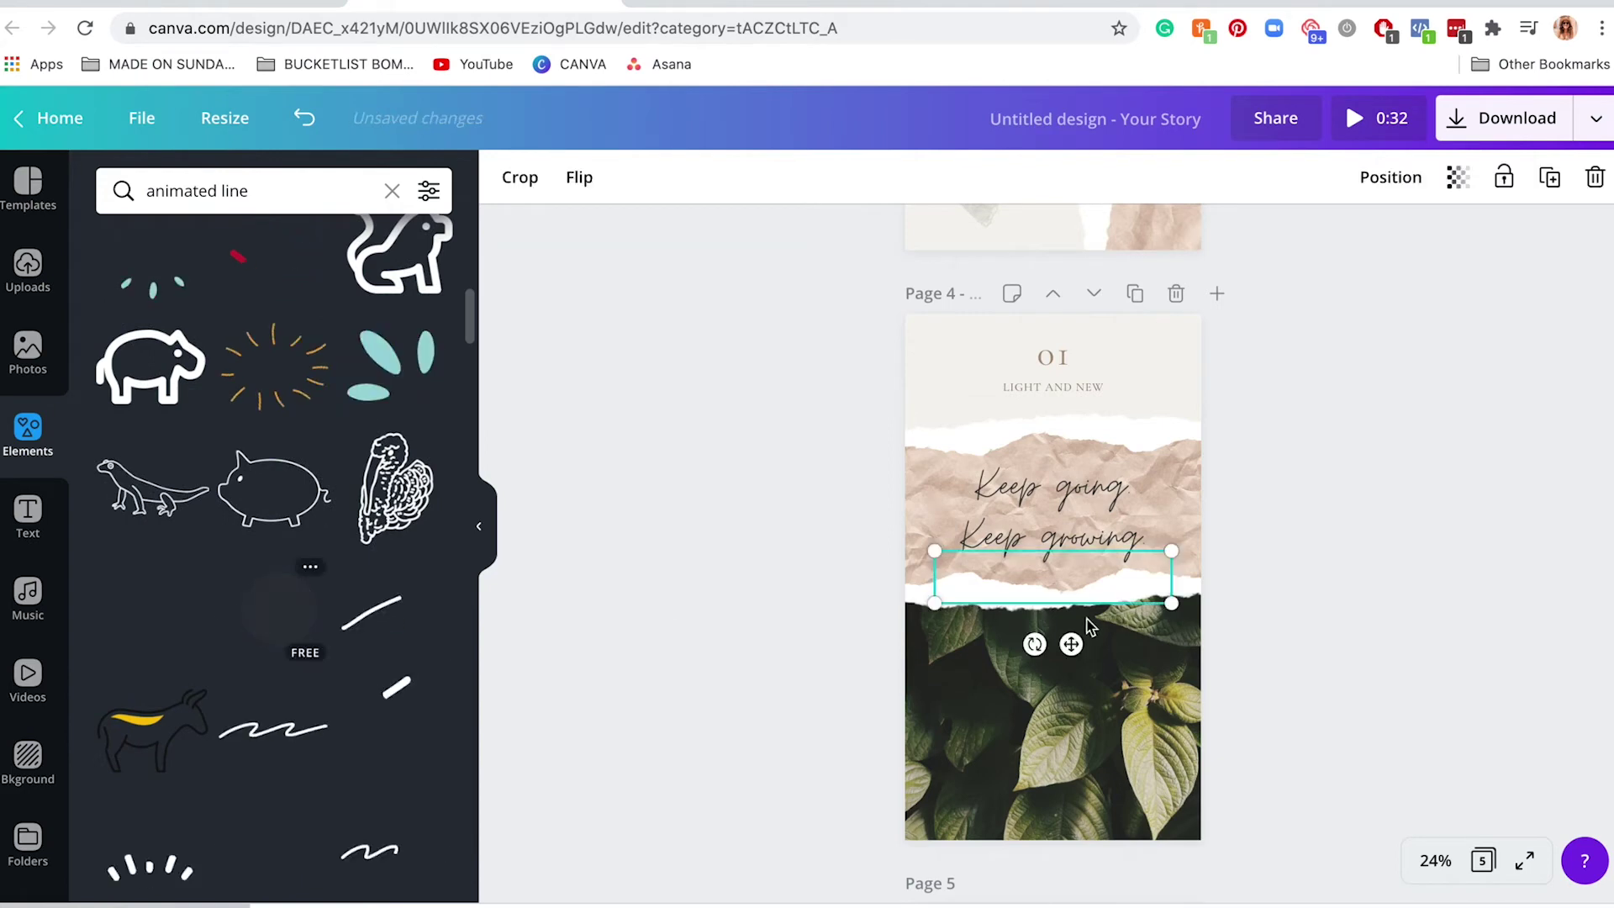
pyautogui.click(480, 517)
pyautogui.moveTo(967, 604)
pyautogui.mouseDown()
pyautogui.moveTo(865, 565)
pyautogui.moveTo(856, 579)
pyautogui.moveTo(872, 558)
pyautogui.moveTo(866, 571)
pyautogui.mouseUp()
# Send the line stroke backward, behind the Keep going / Keep growing text
pyautogui.click(1391, 177)
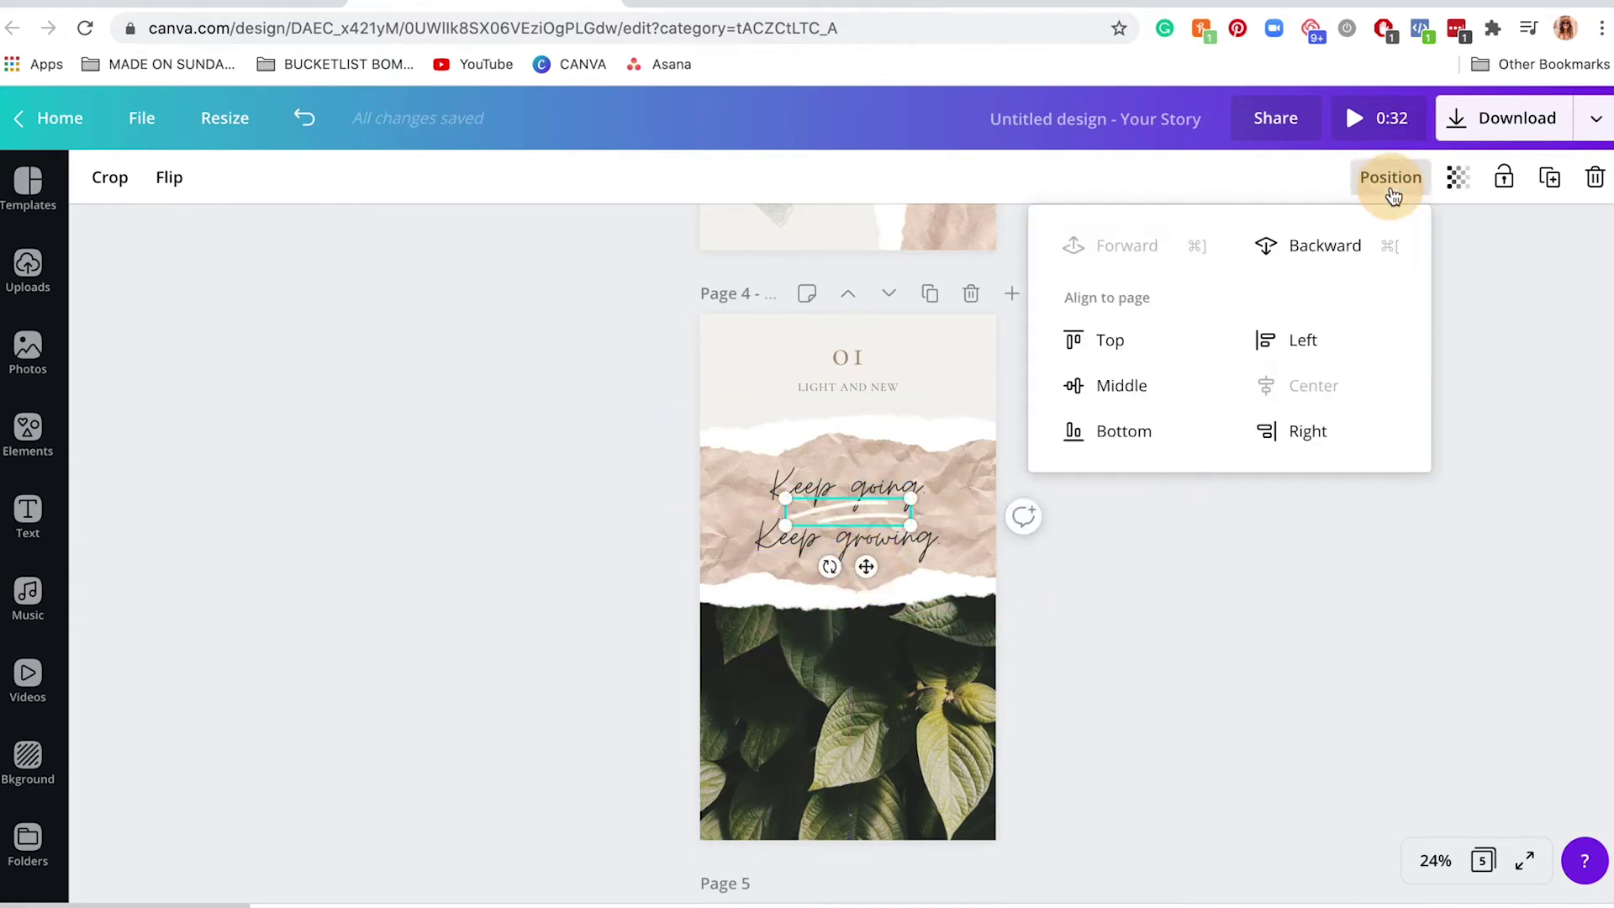
pyautogui.click(1321, 252)
pyautogui.click(1159, 657)
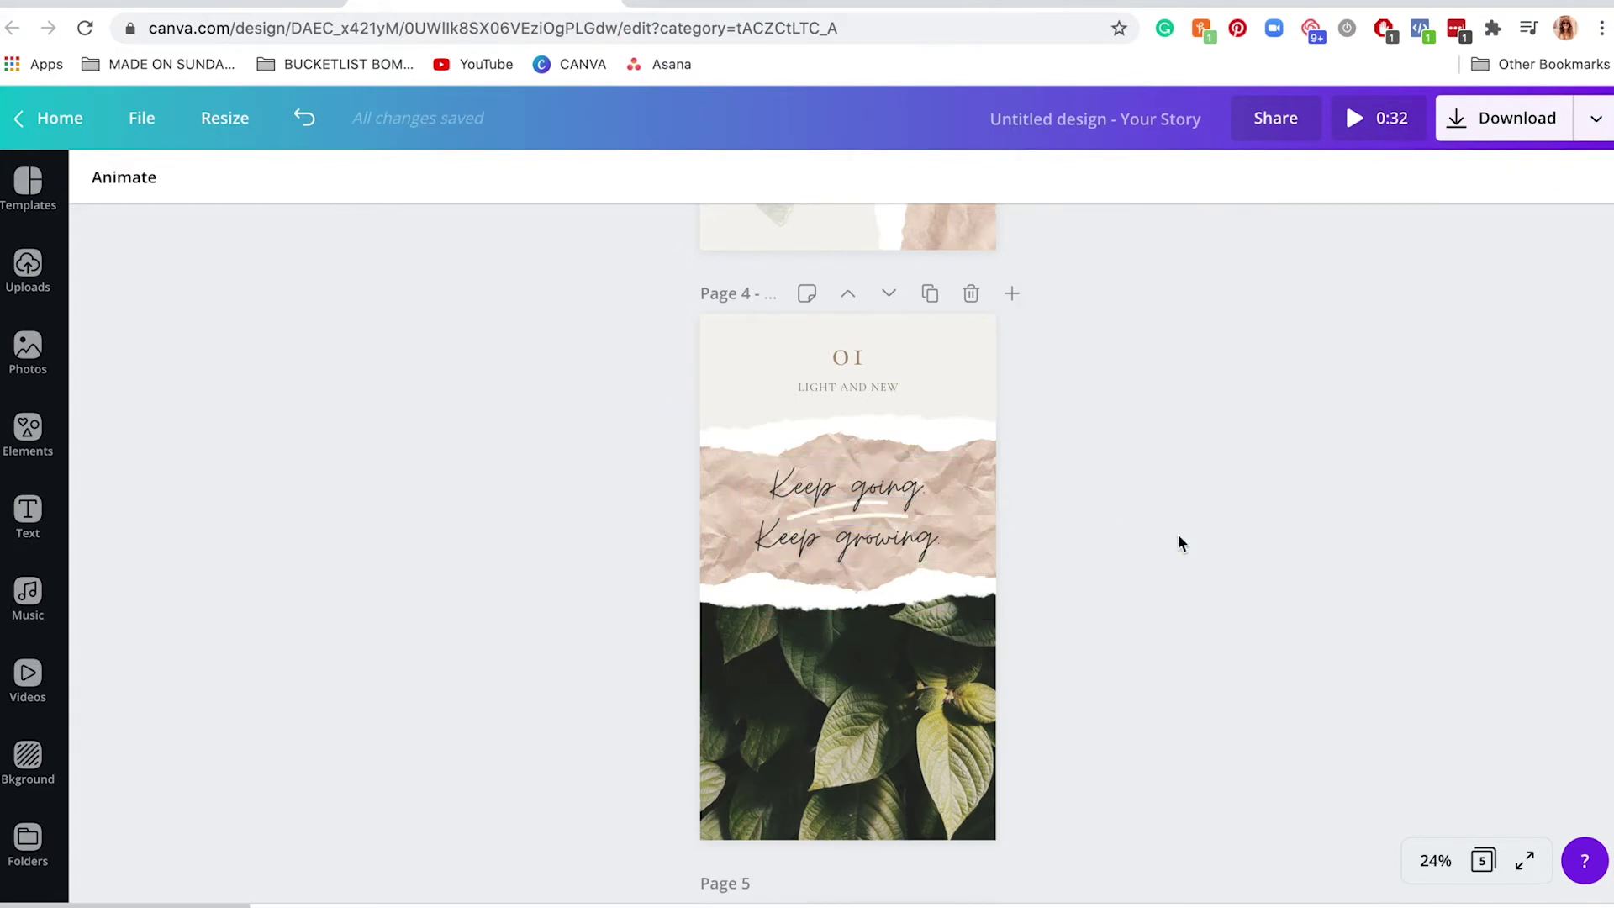
# In the reference design, scroll through the samples and select the white asterisk under ANIMATED SPARKLE
pyautogui.click(1026, 8)
pyautogui.scroll(-3, 967, 496)
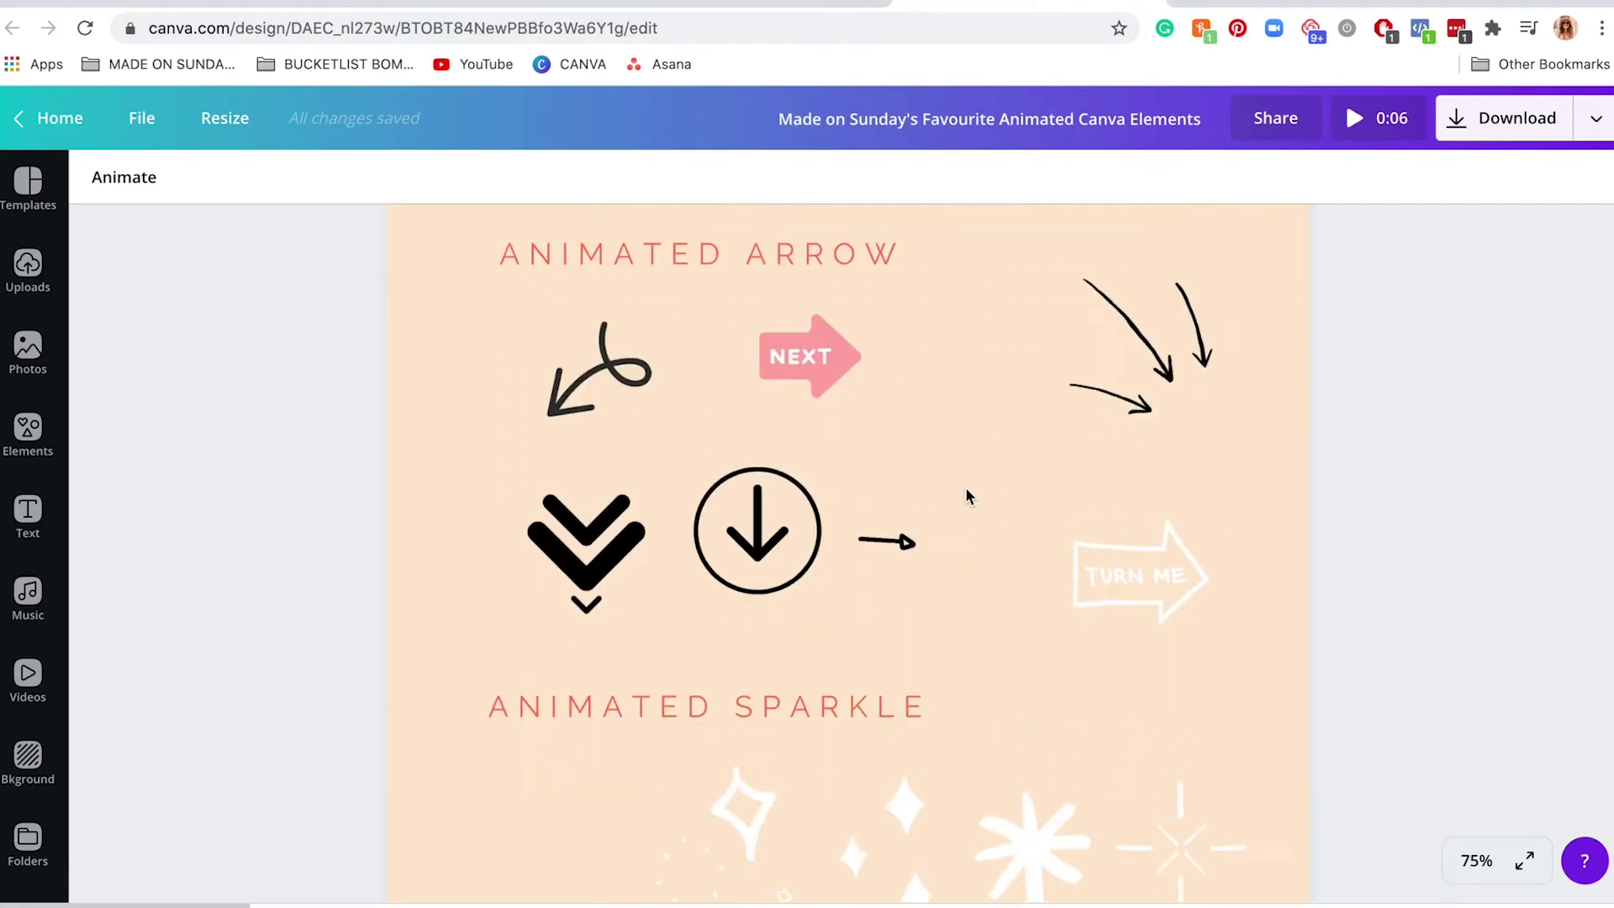
pyautogui.scroll(-3, 965, 496)
pyautogui.scroll(6, 966, 495)
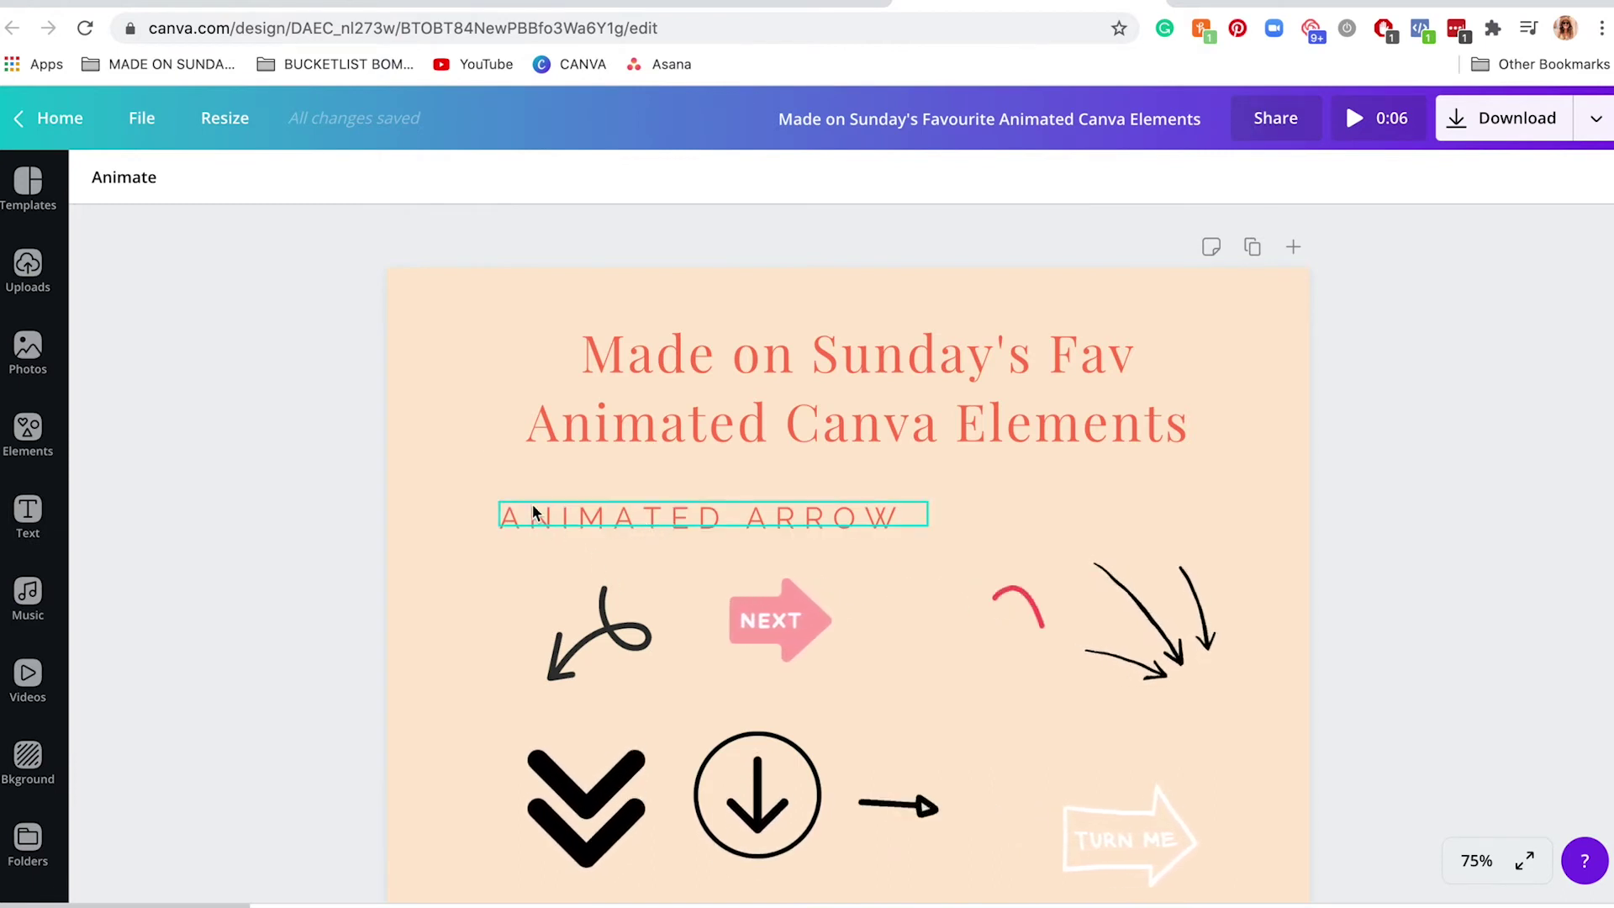
pyautogui.scroll(-2, 631, 513)
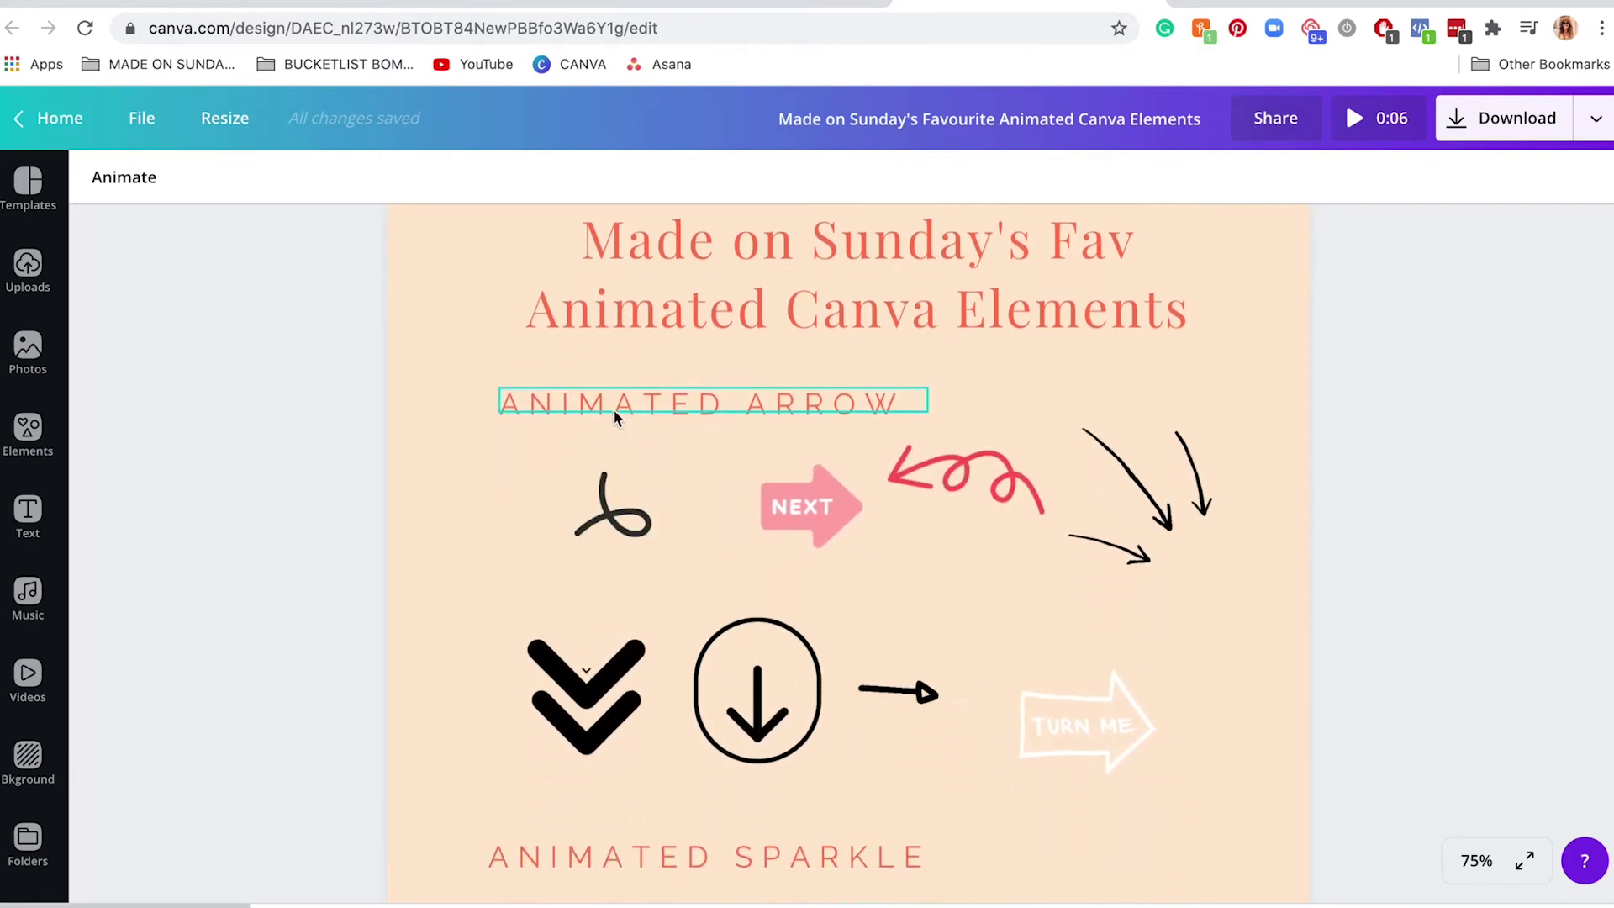
pyautogui.scroll(-3, 613, 411)
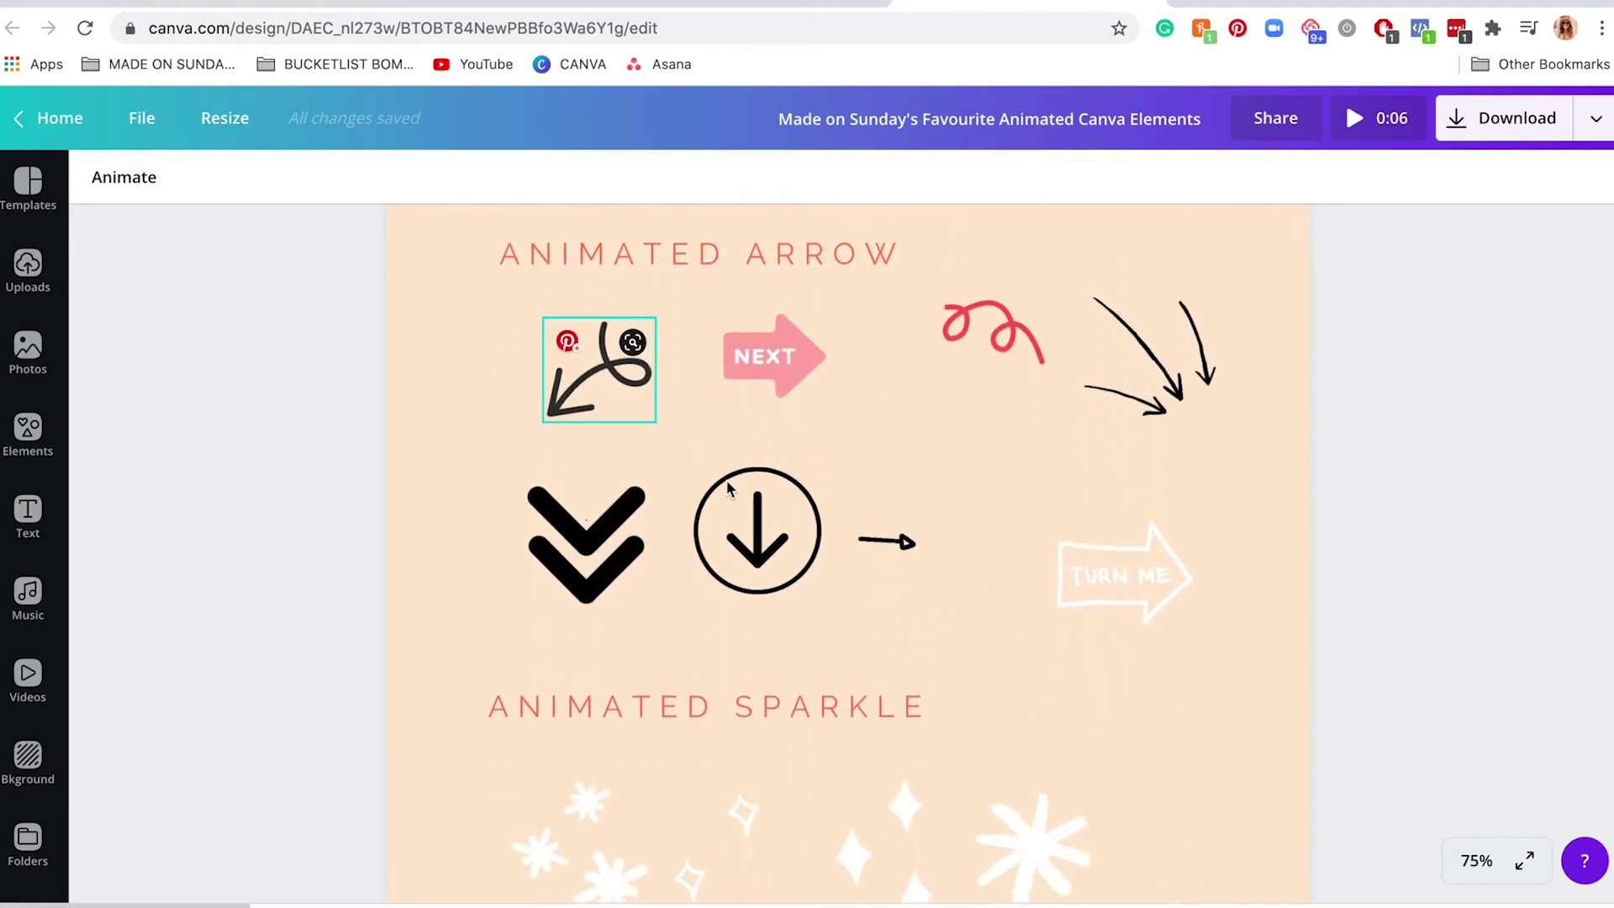
pyautogui.scroll(-10, 1008, 597)
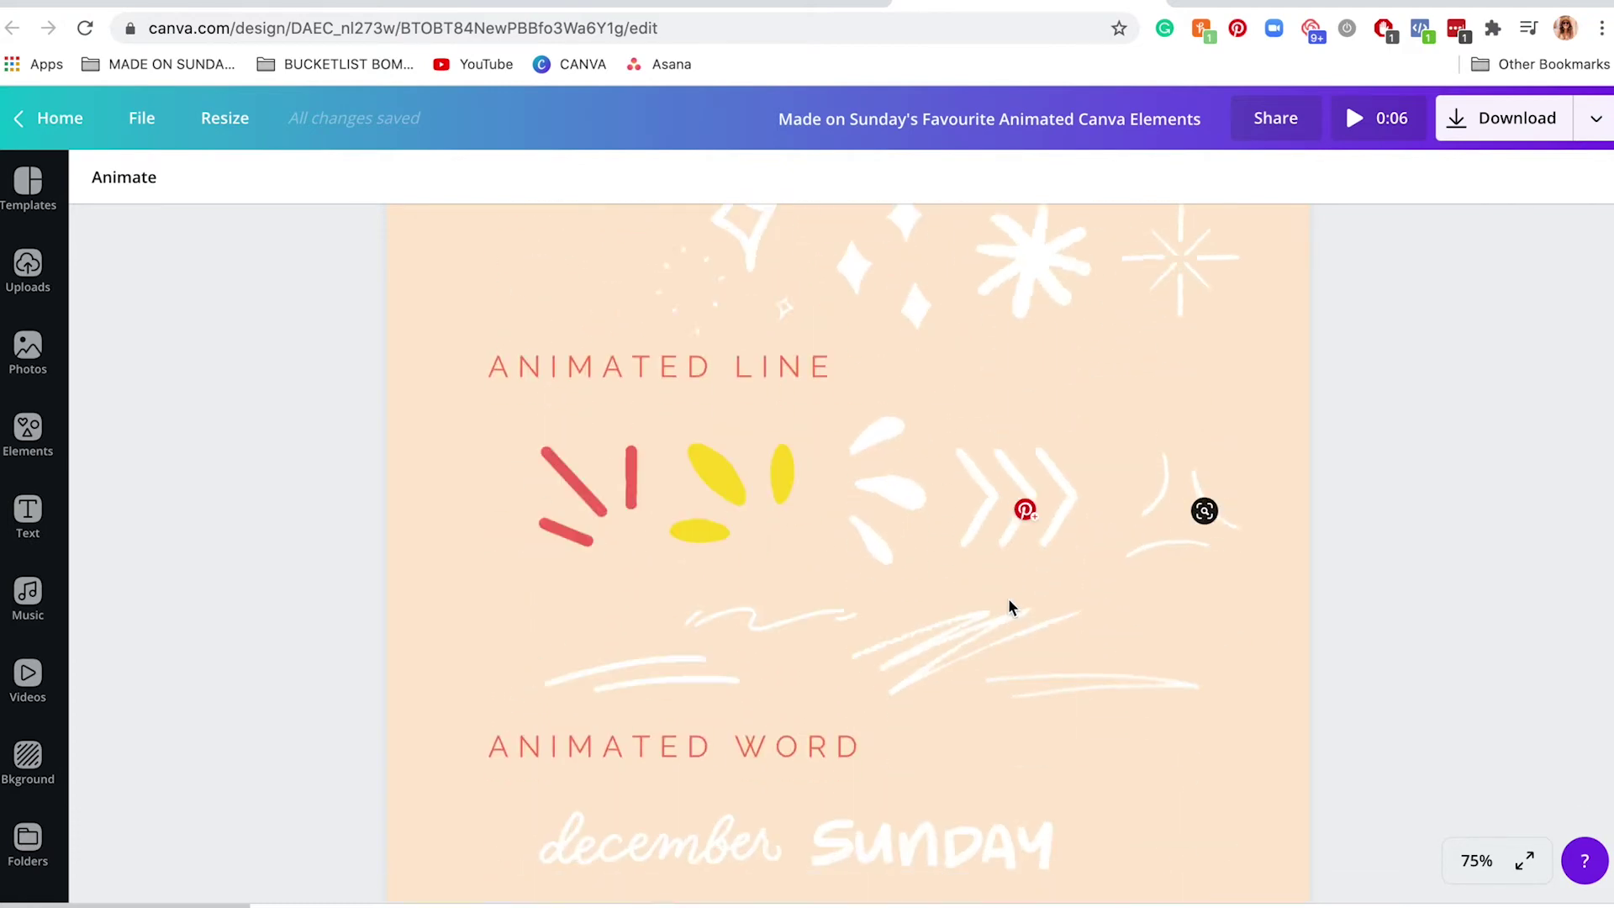
pyautogui.scroll(2, 1007, 598)
pyautogui.click(1040, 405)
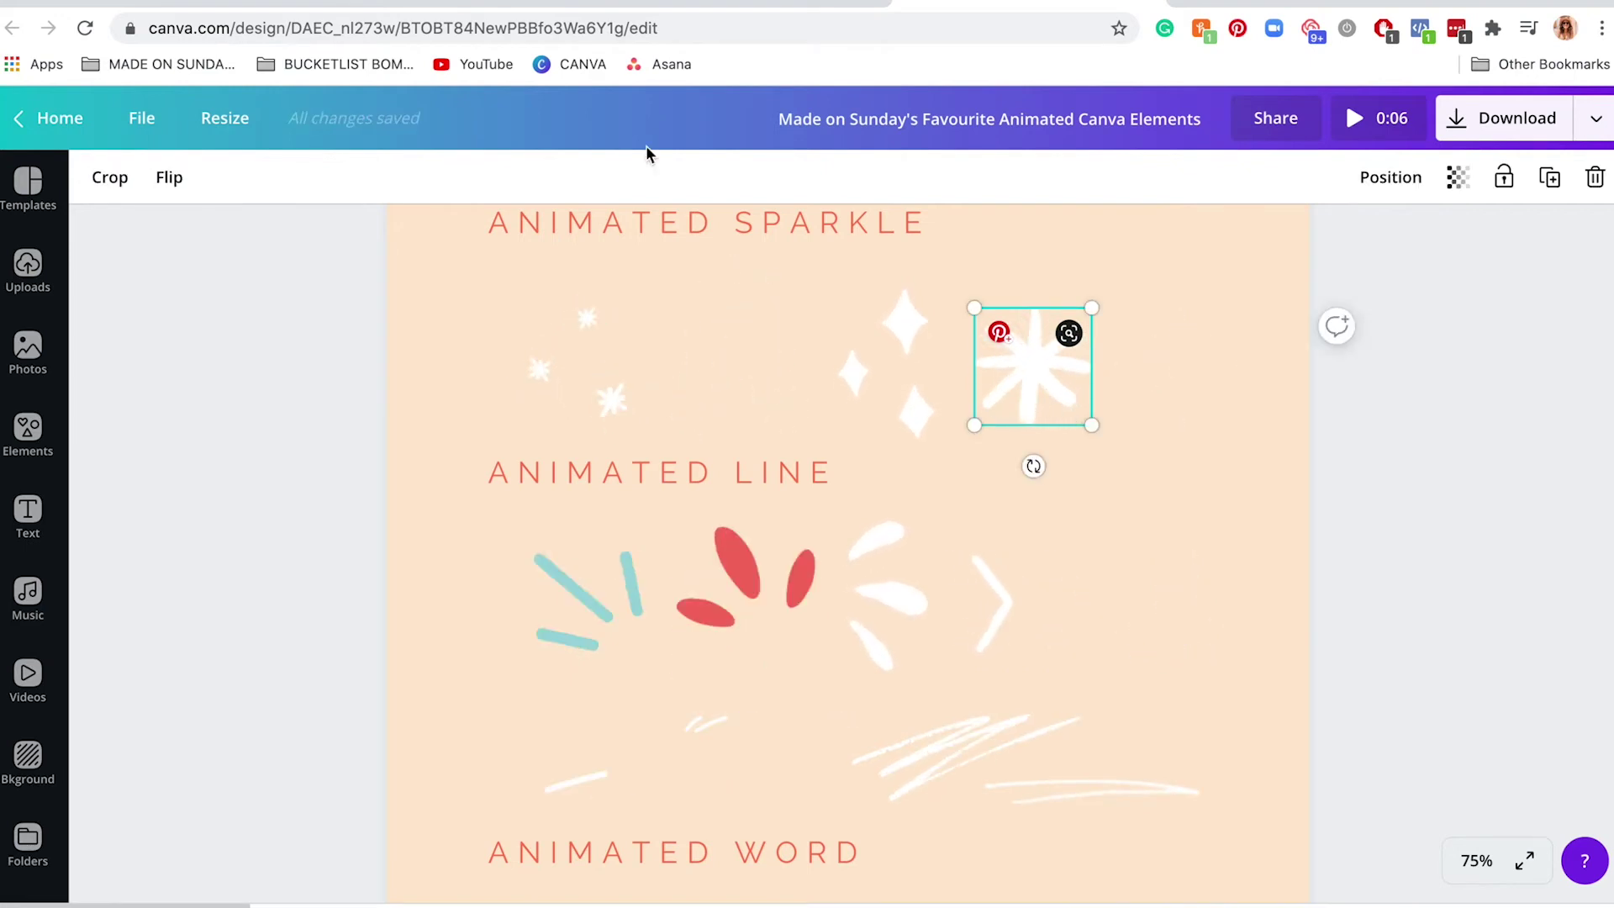
# Place the white asterisk sparkle at the top of page 5, above the photo collage
pyautogui.click(438, 3)
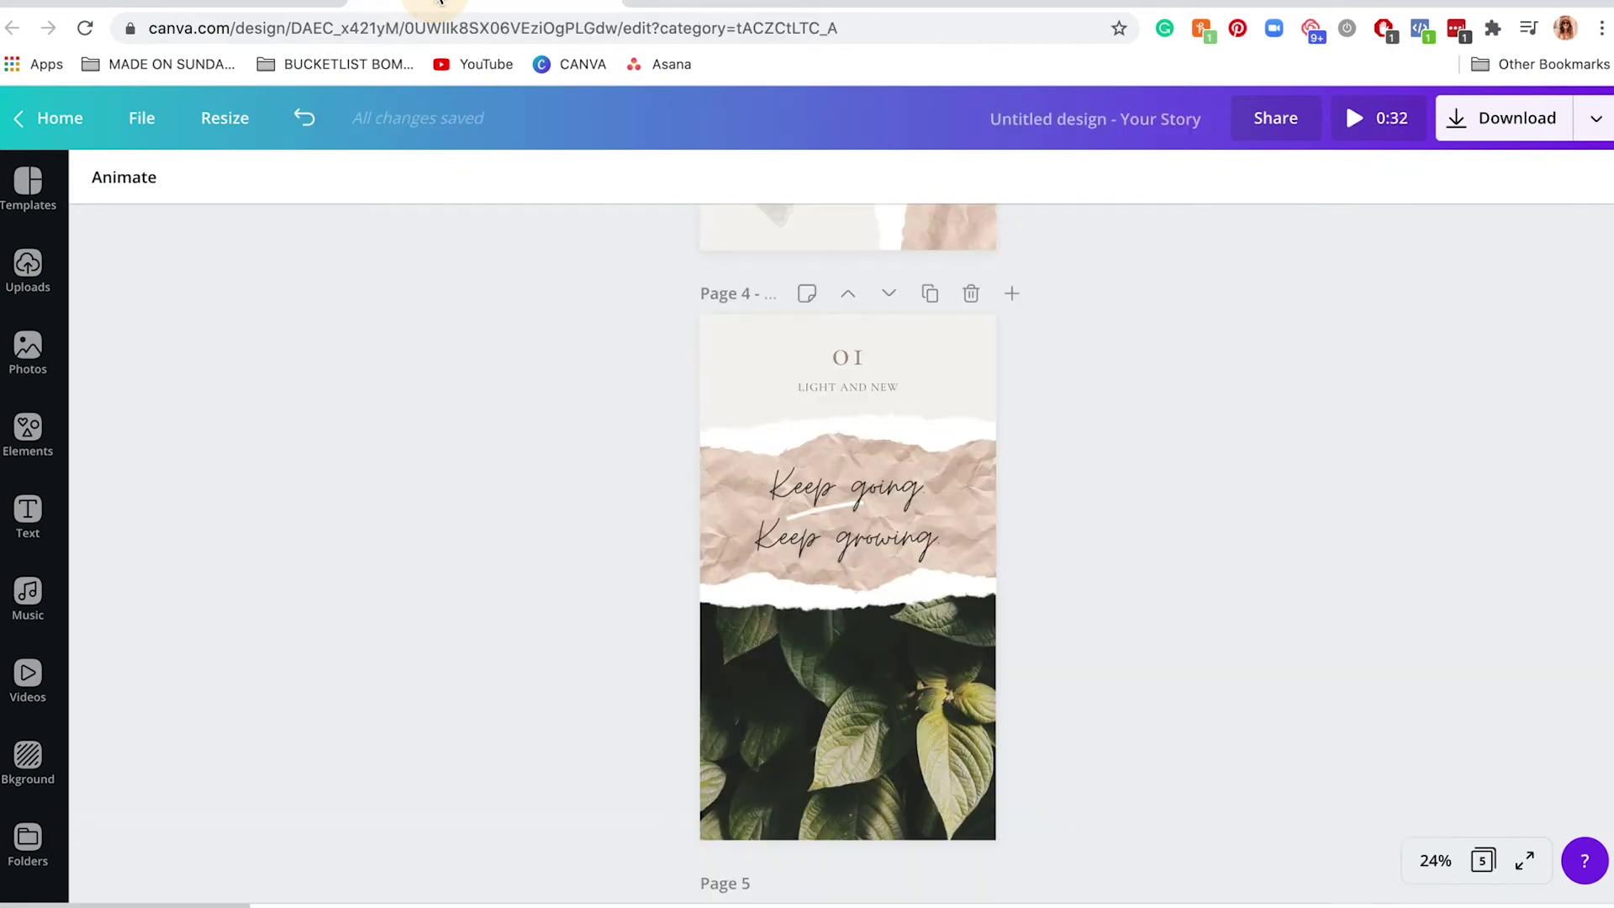
pyautogui.scroll(6, 940, 497)
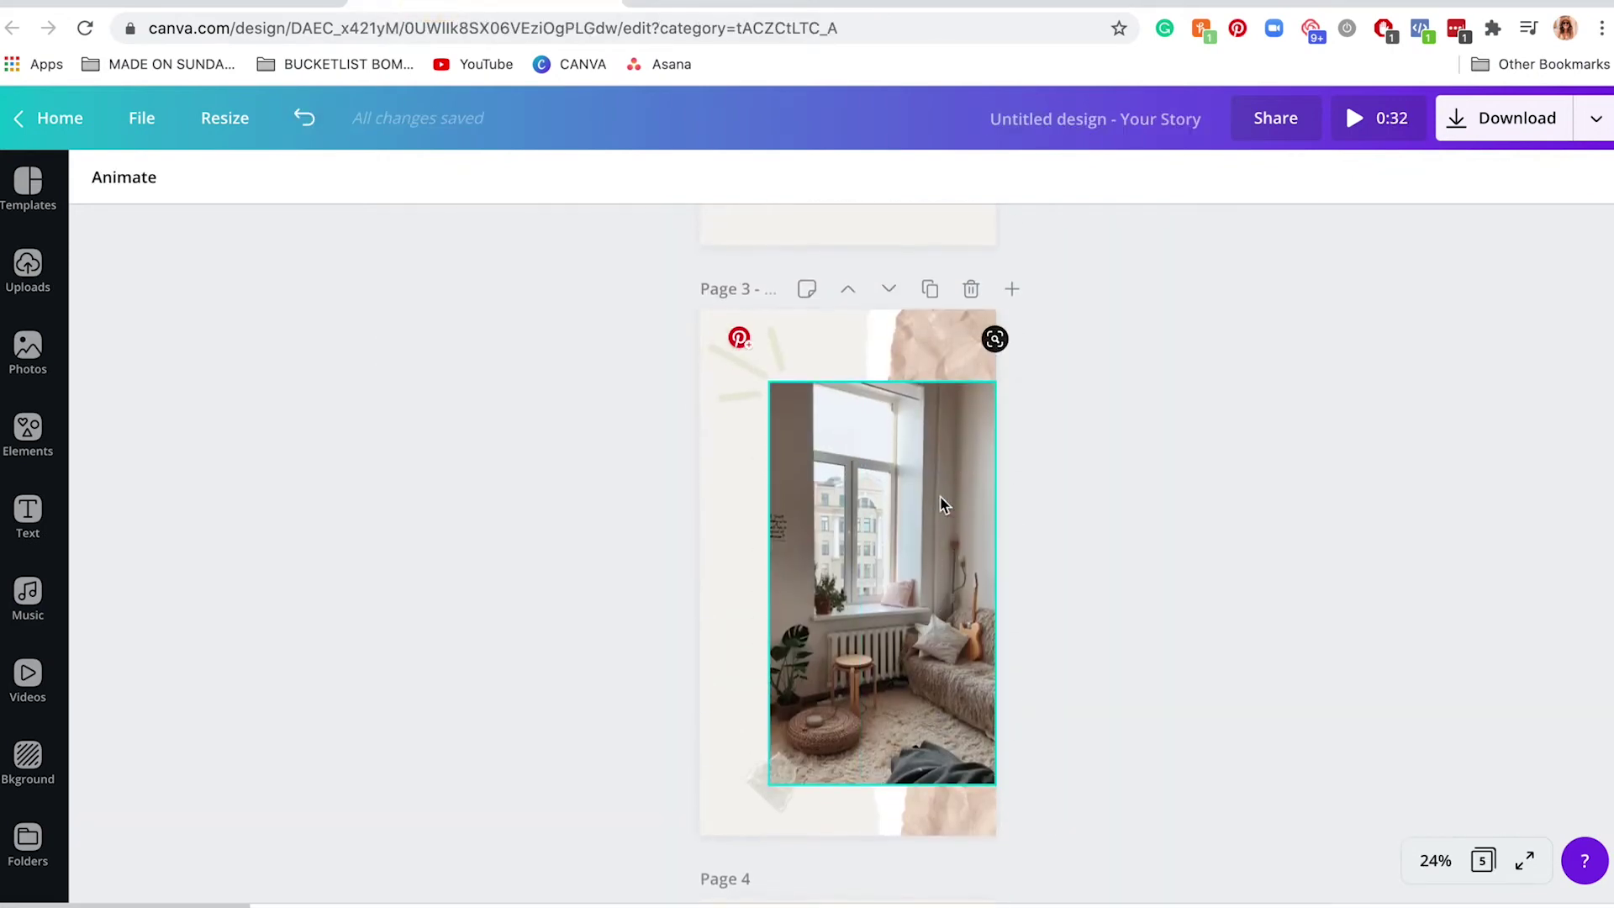
pyautogui.scroll(-3, 940, 496)
pyautogui.scroll(-10, 940, 496)
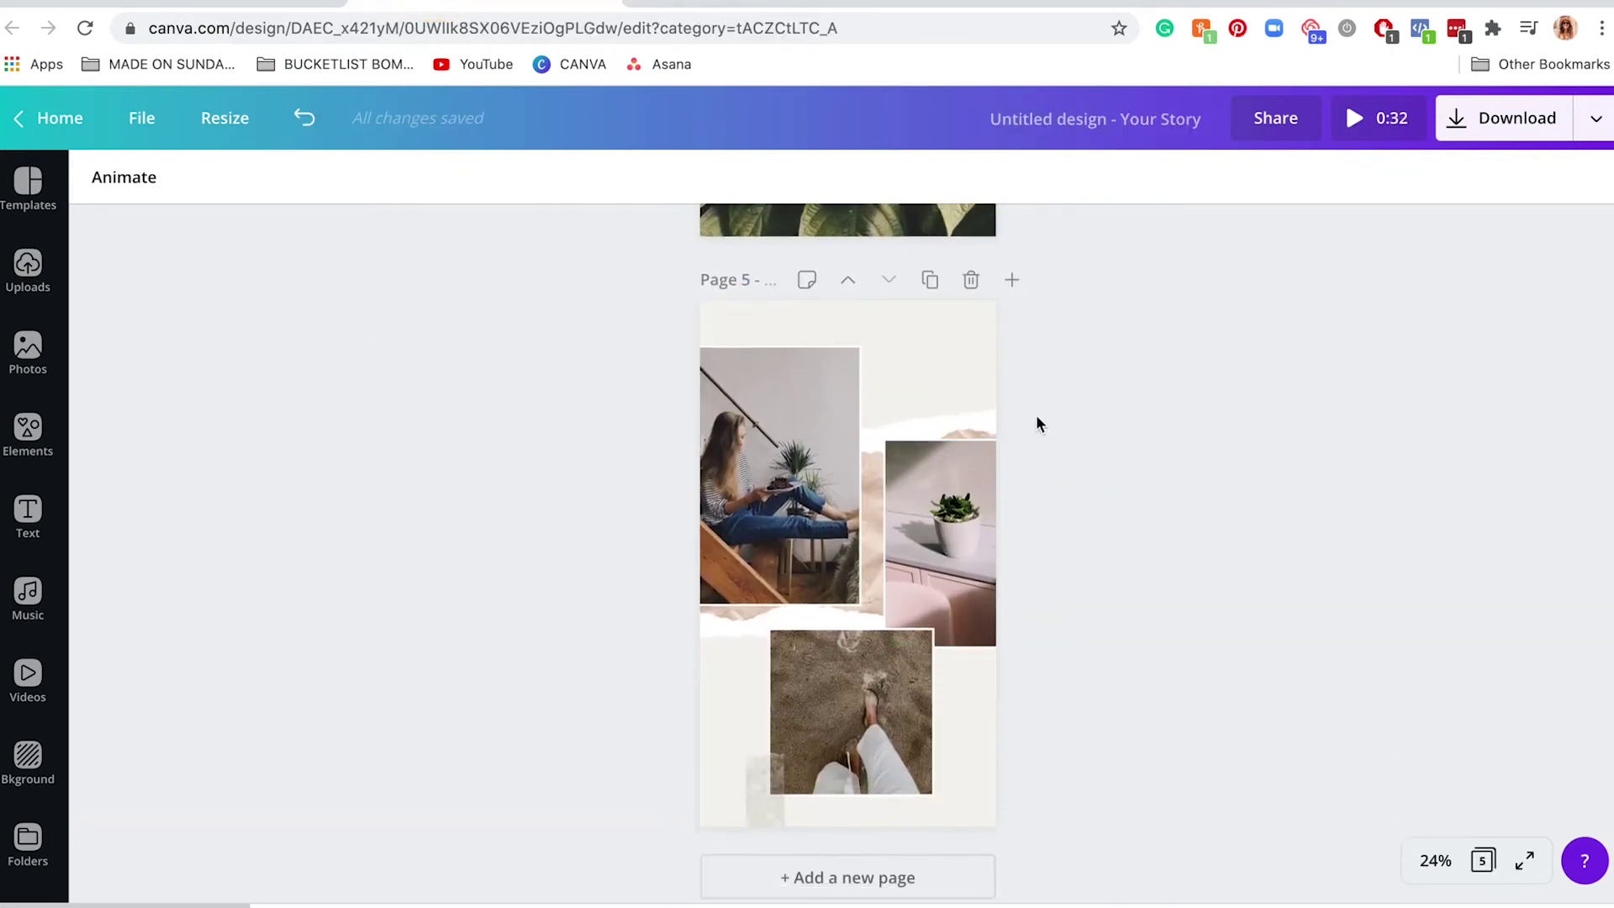
pyautogui.click(949, 379)
pyautogui.moveTo(951, 383); pyautogui.dragTo(878, 429)
pyautogui.click(1290, 496)
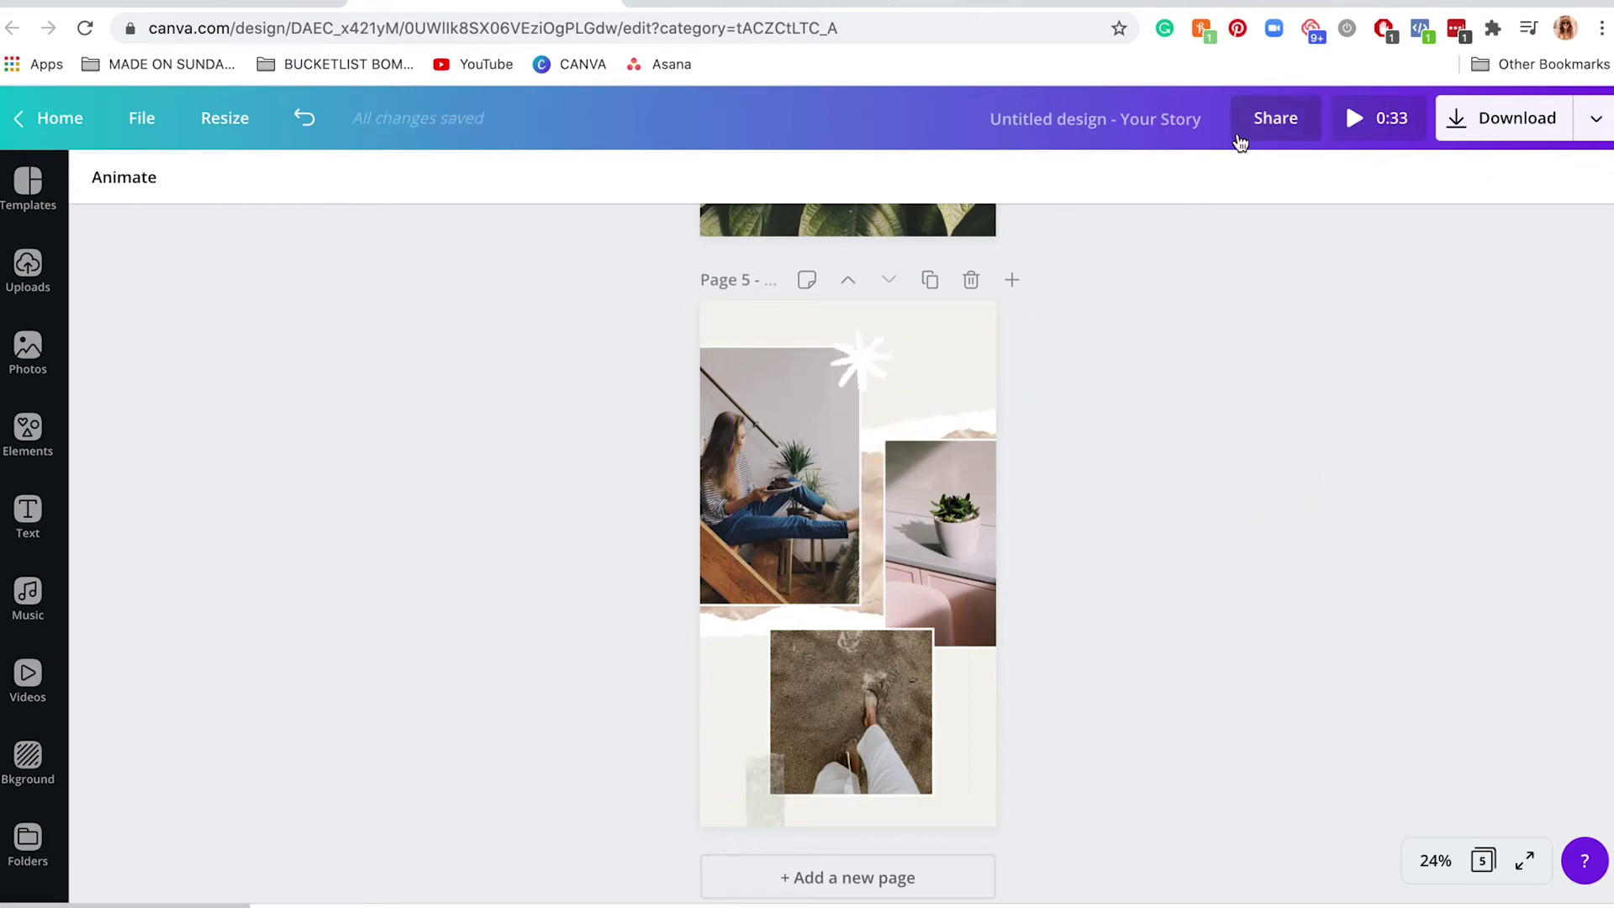
# Scroll through the animated elements reference design
pyautogui.click(1075, 2)
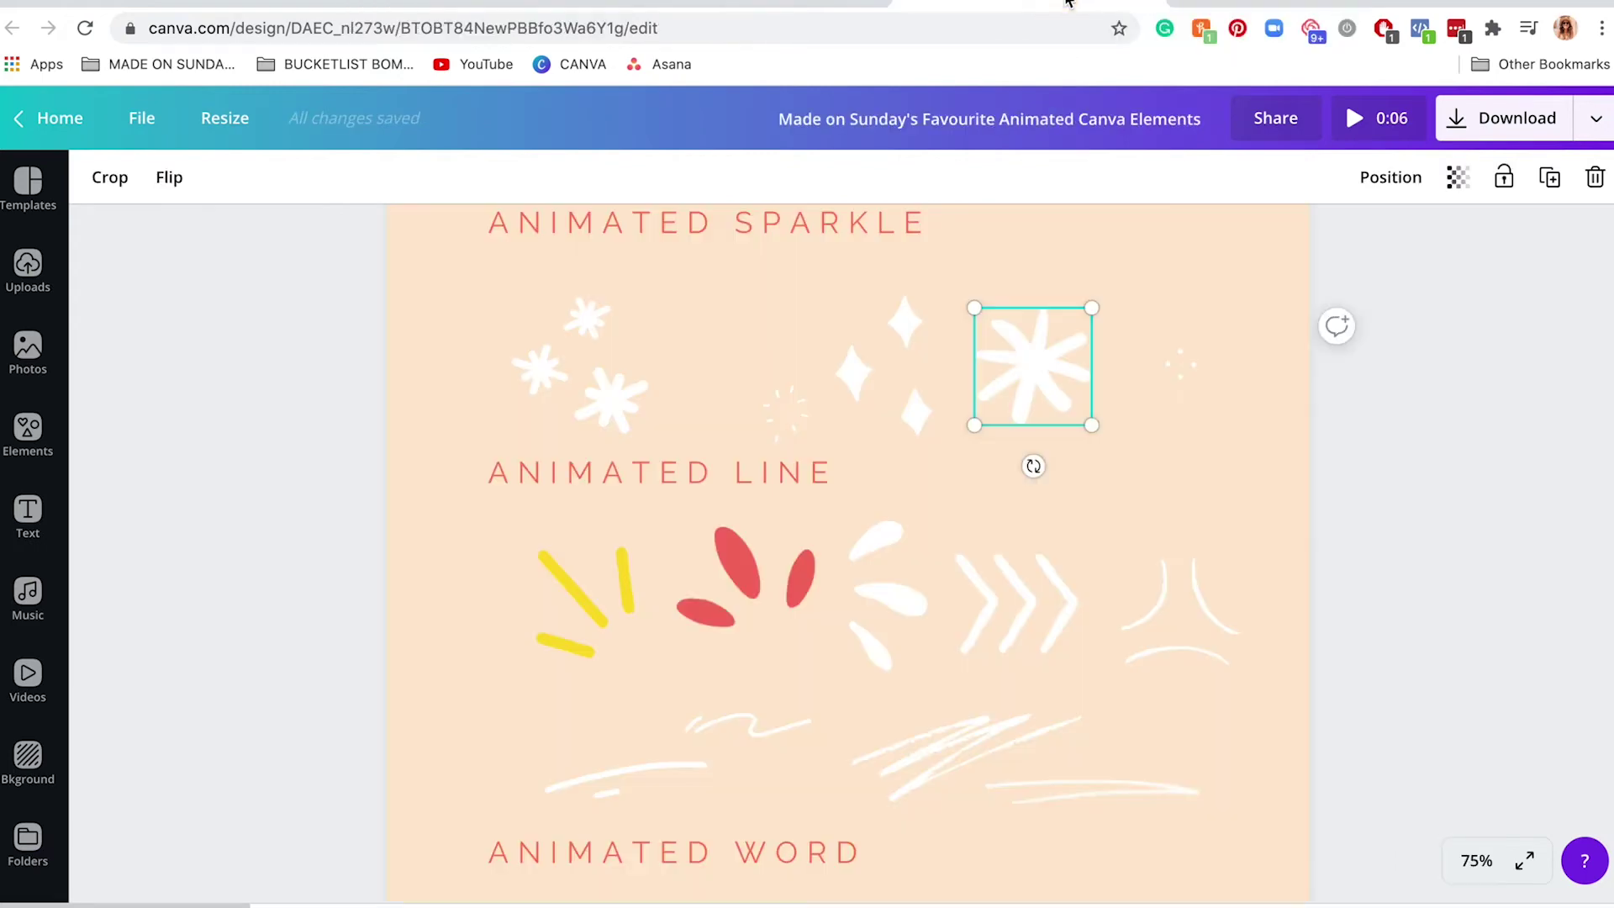
pyautogui.scroll(-2, 1186, 589)
pyautogui.scroll(-3, 1184, 583)
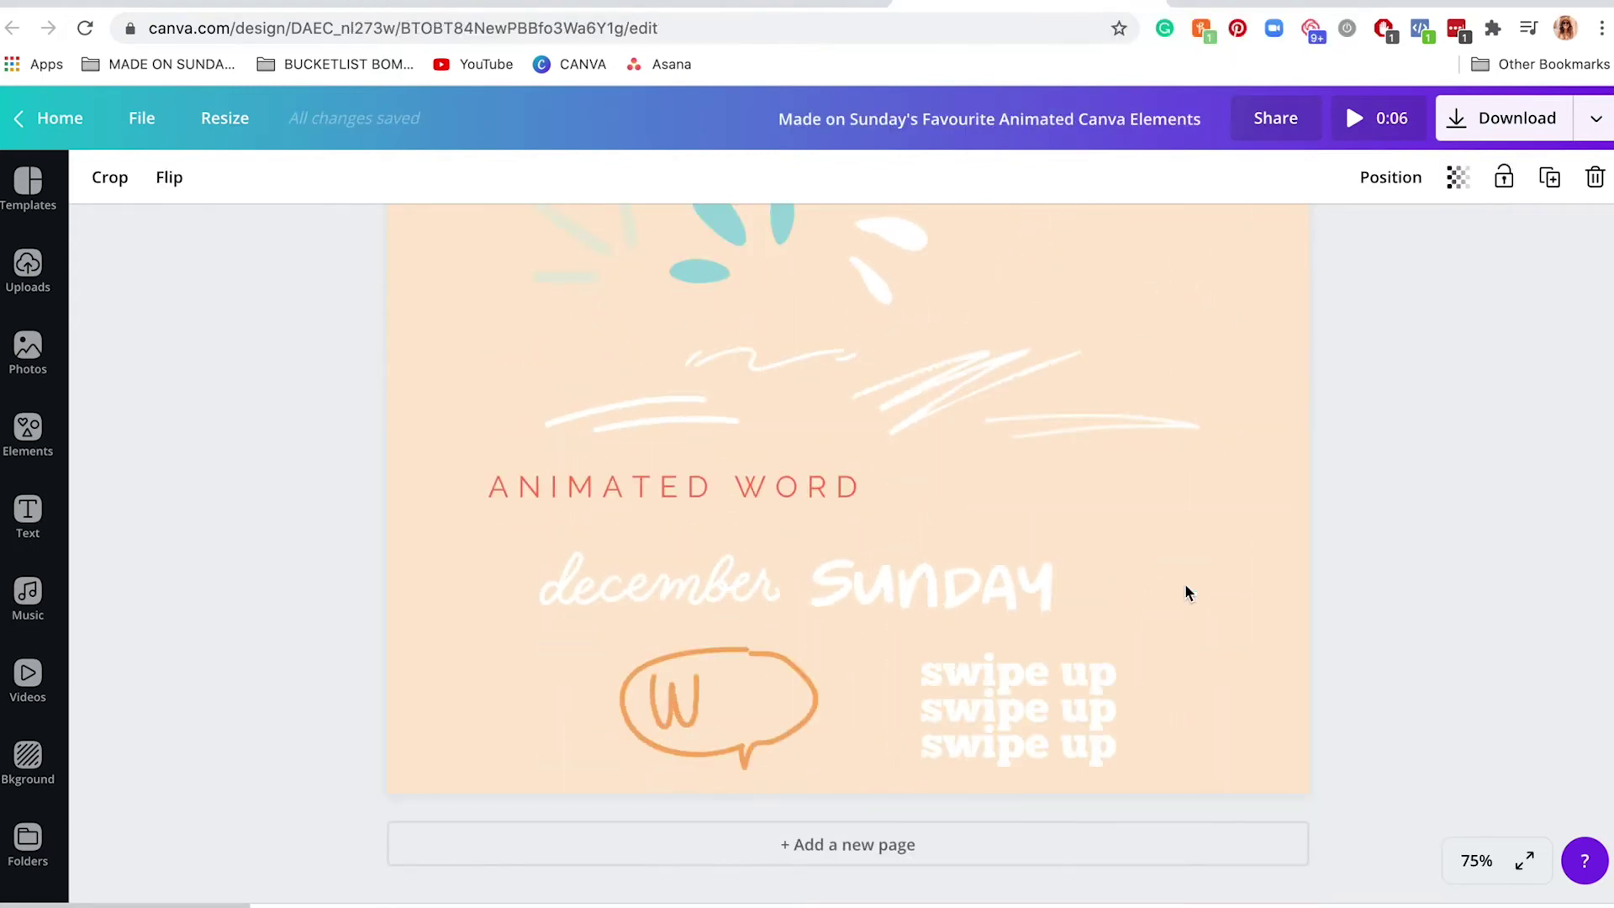
pyautogui.scroll(6, 1183, 583)
pyautogui.scroll(6, 1184, 583)
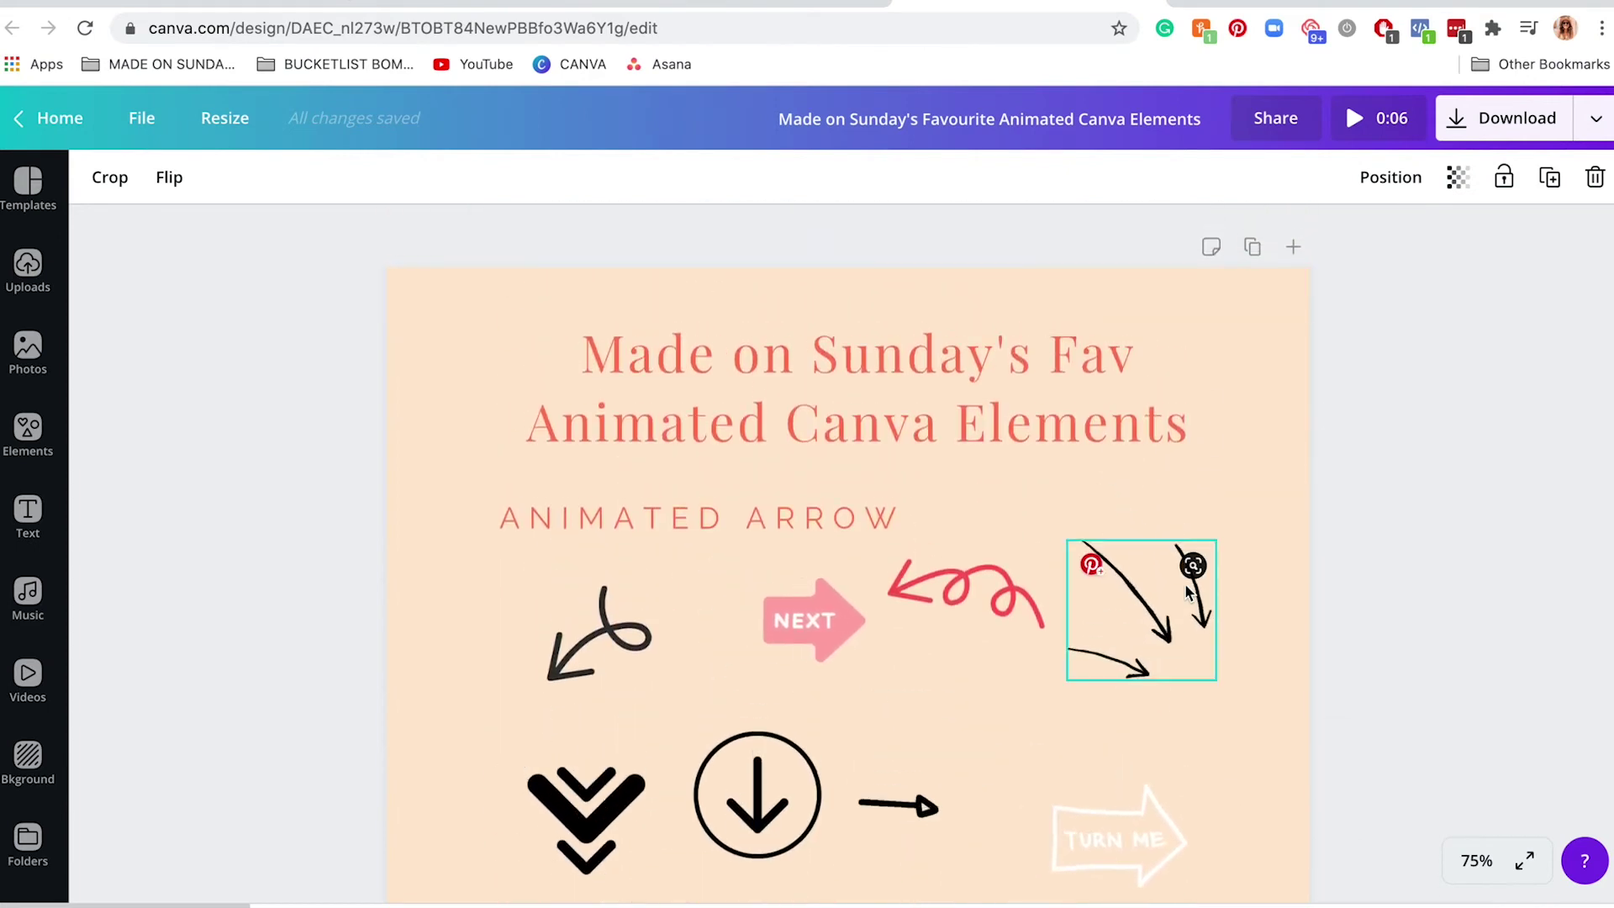
pyautogui.scroll(-2, 1183, 583)
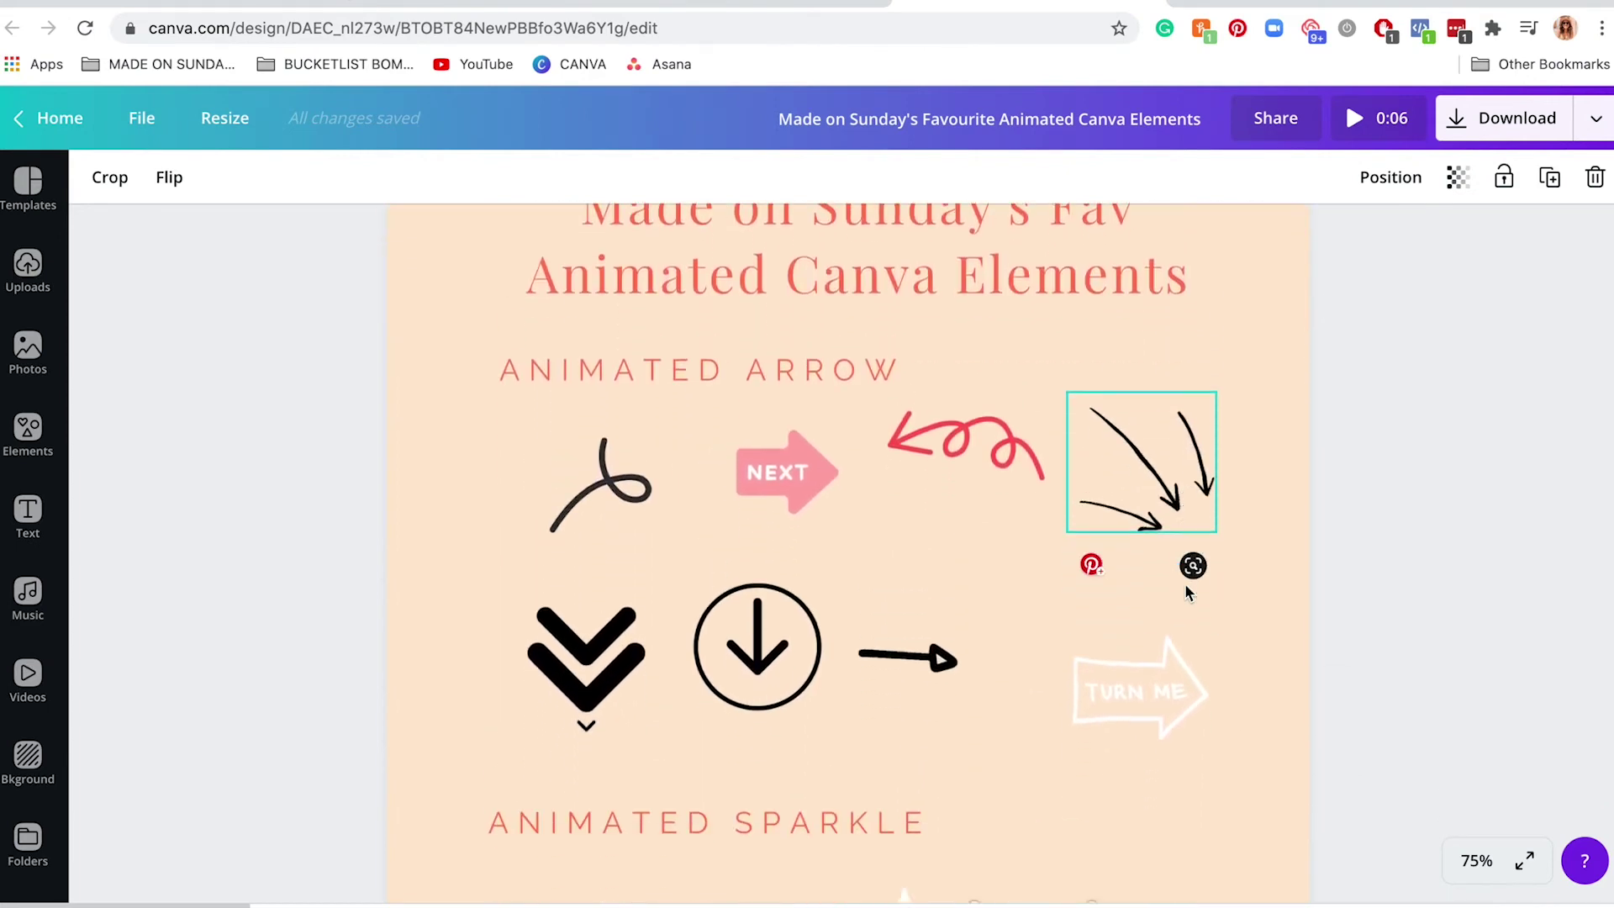
# Back in the Story design, scroll up to the Start Fresh page 1
pyautogui.click(479, 3)
pyautogui.scroll(15, 1237, 486)
pyautogui.scroll(1, 1238, 492)
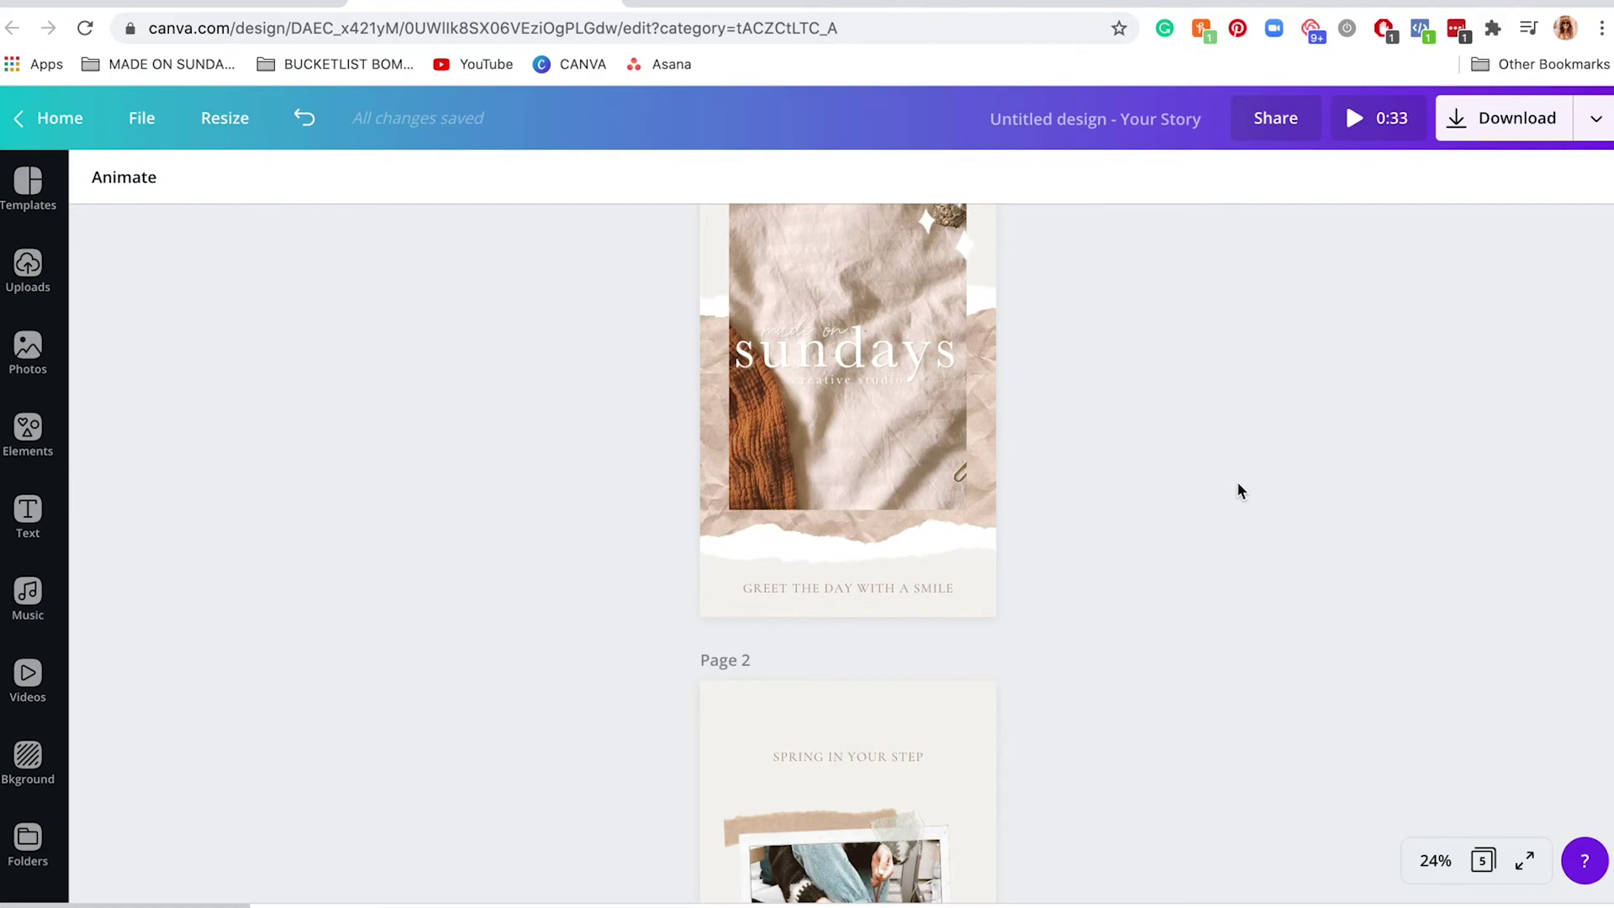
pyautogui.scroll(-10, 1237, 490)
pyautogui.scroll(5, 1237, 490)
pyautogui.scroll(5, 1237, 490)
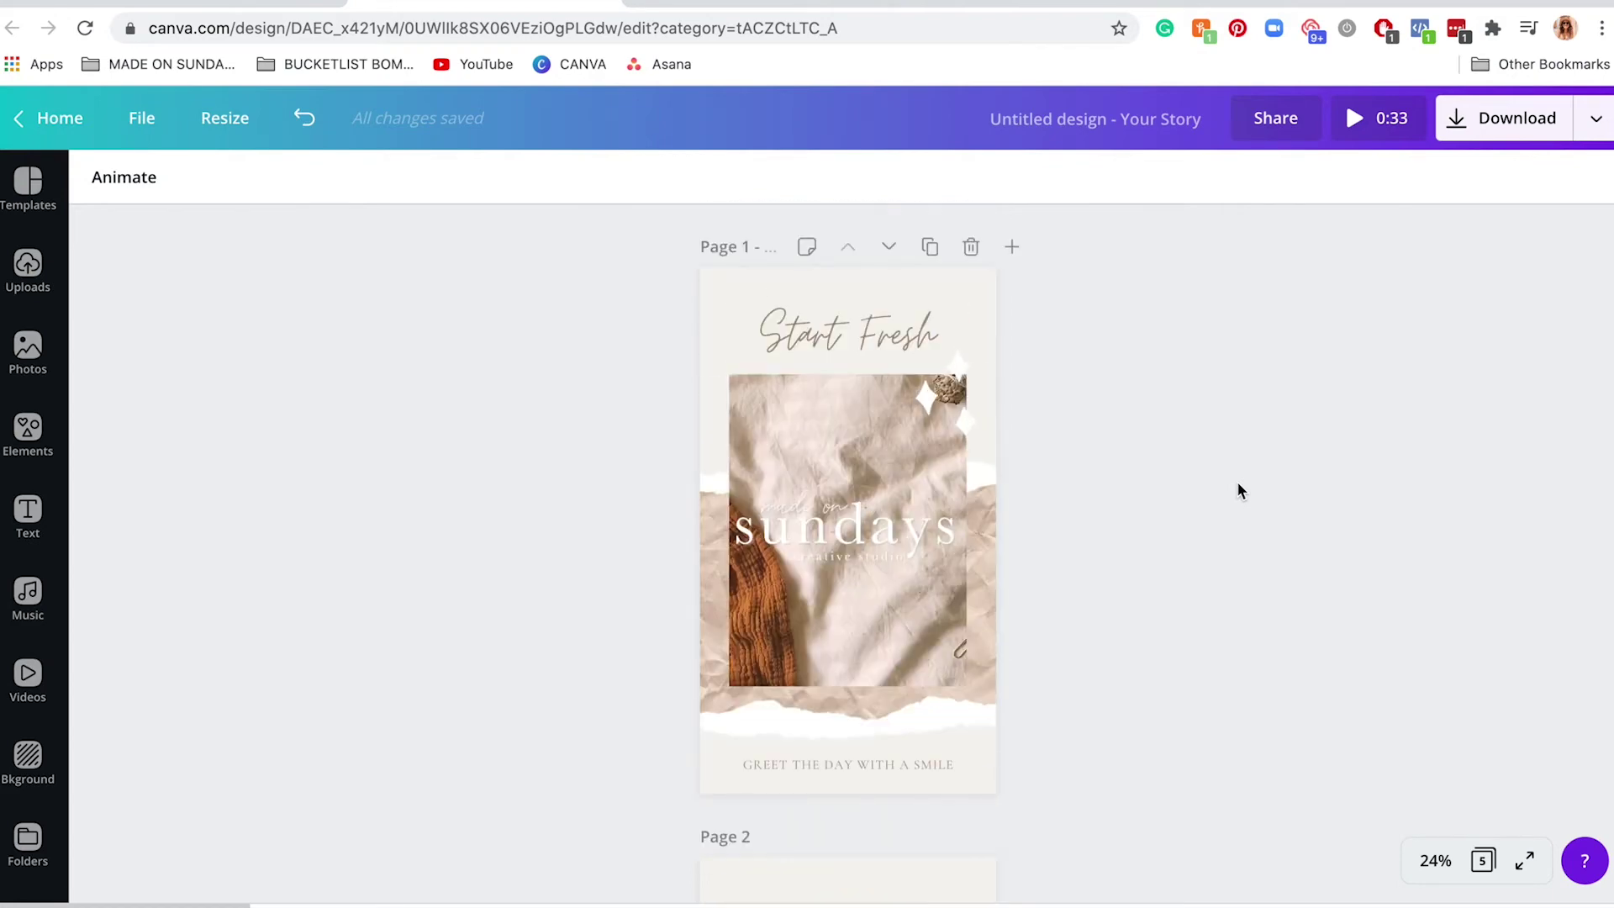
# Select page 1 and apply the Block page animation
pyautogui.click(553, 340)
pyautogui.click(720, 281)
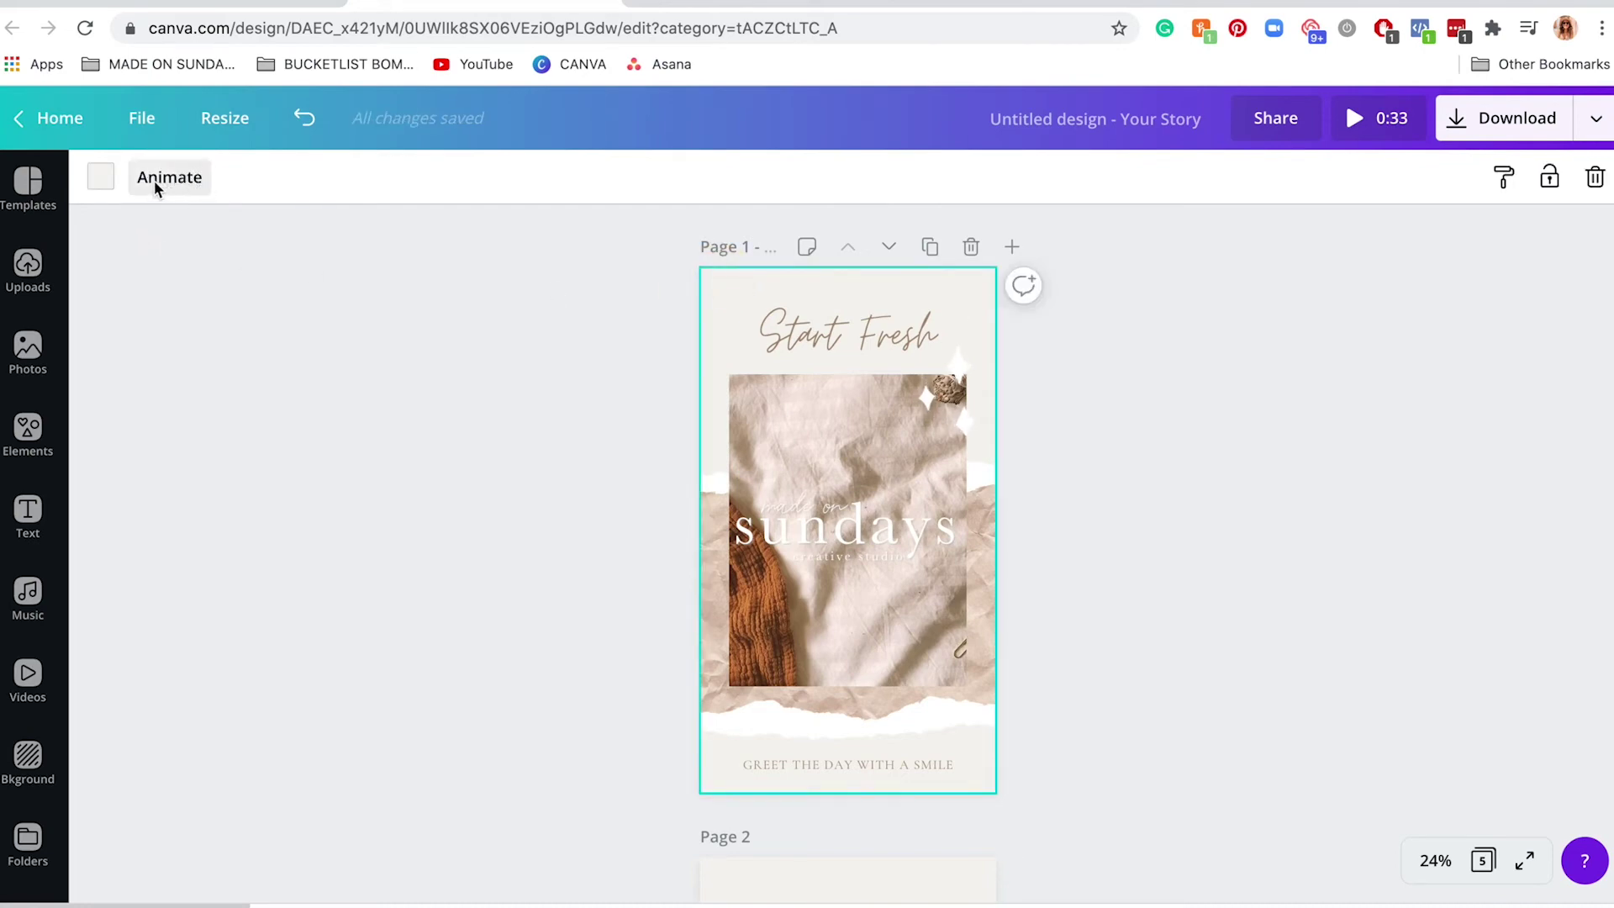
pyautogui.click(156, 181)
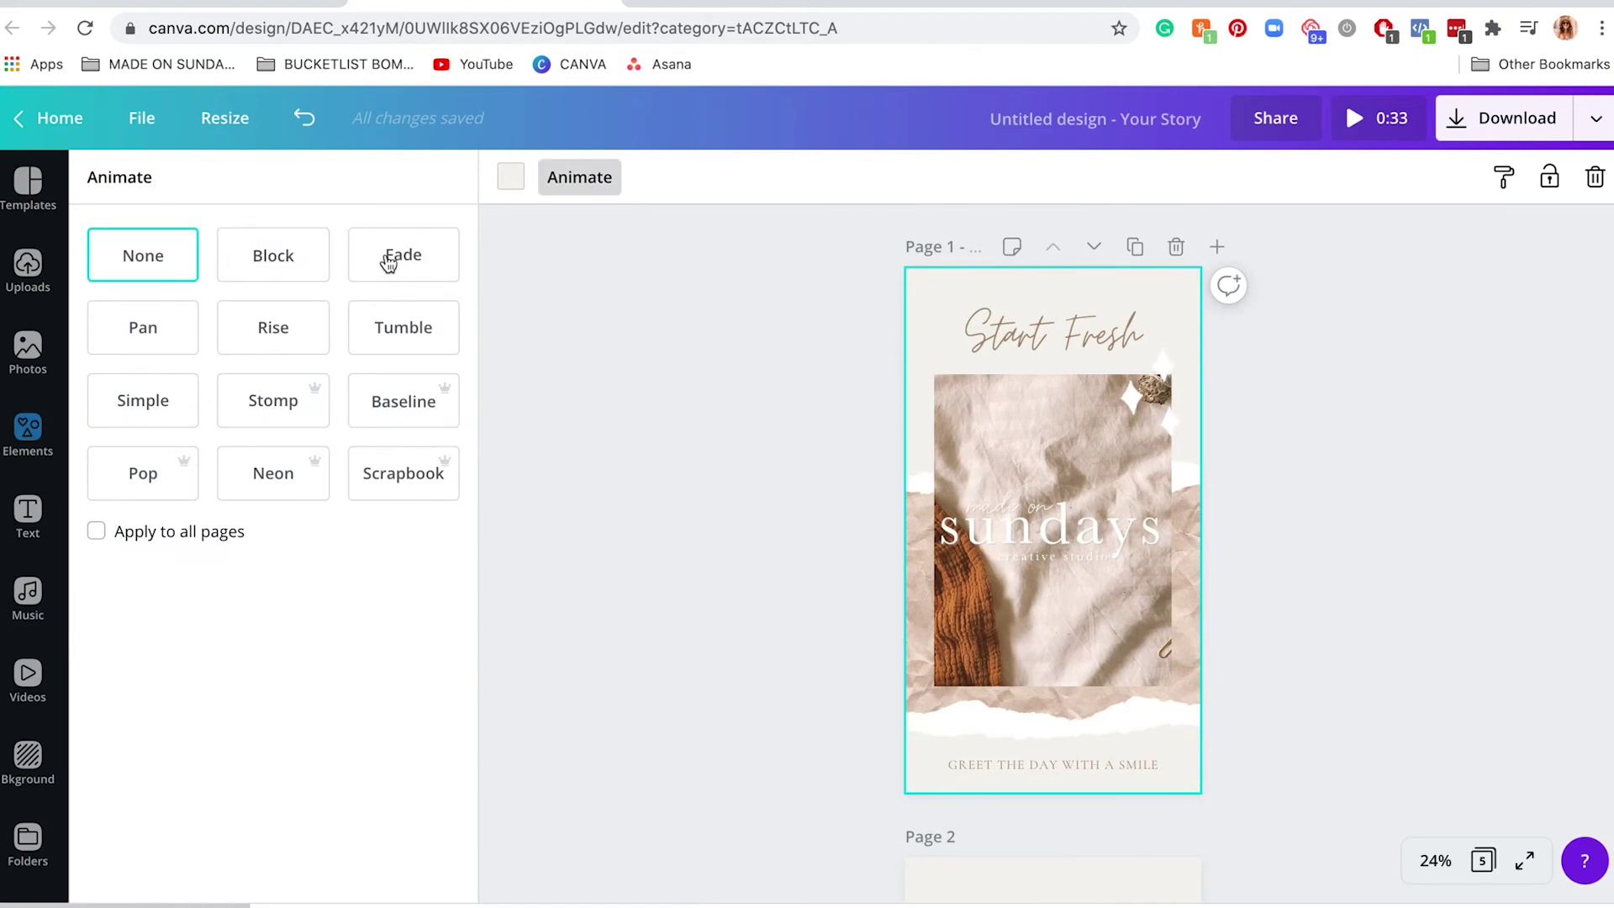
pyautogui.click(277, 256)
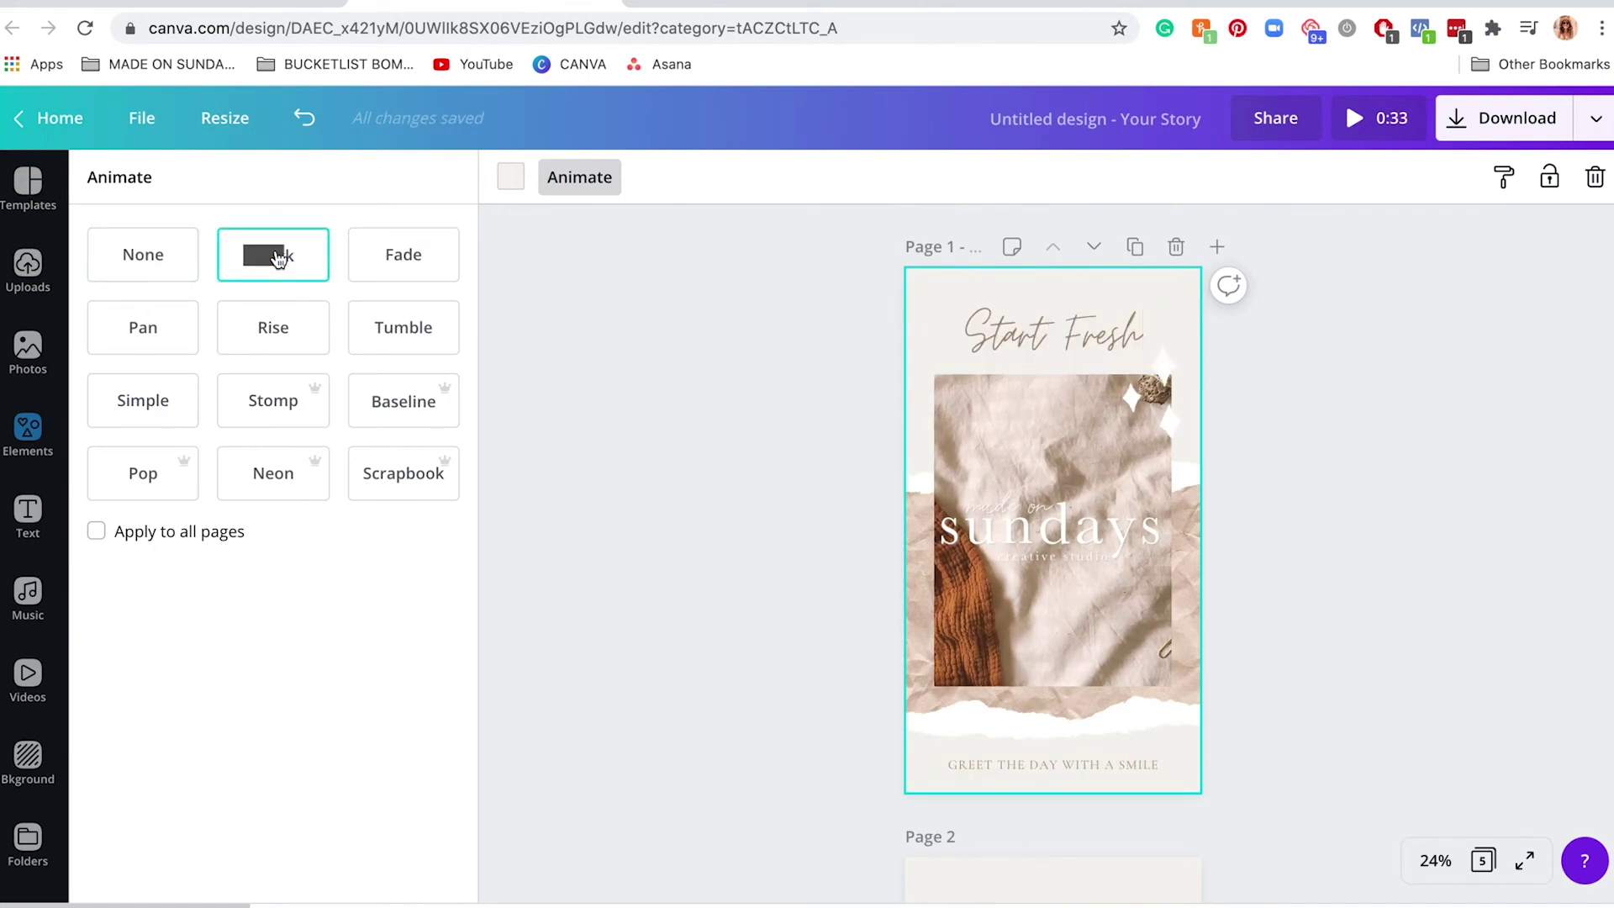
# Preview Fade, Pan, Rise and Tumble, settling on Simple at Medium timing
pyautogui.click(388, 254)
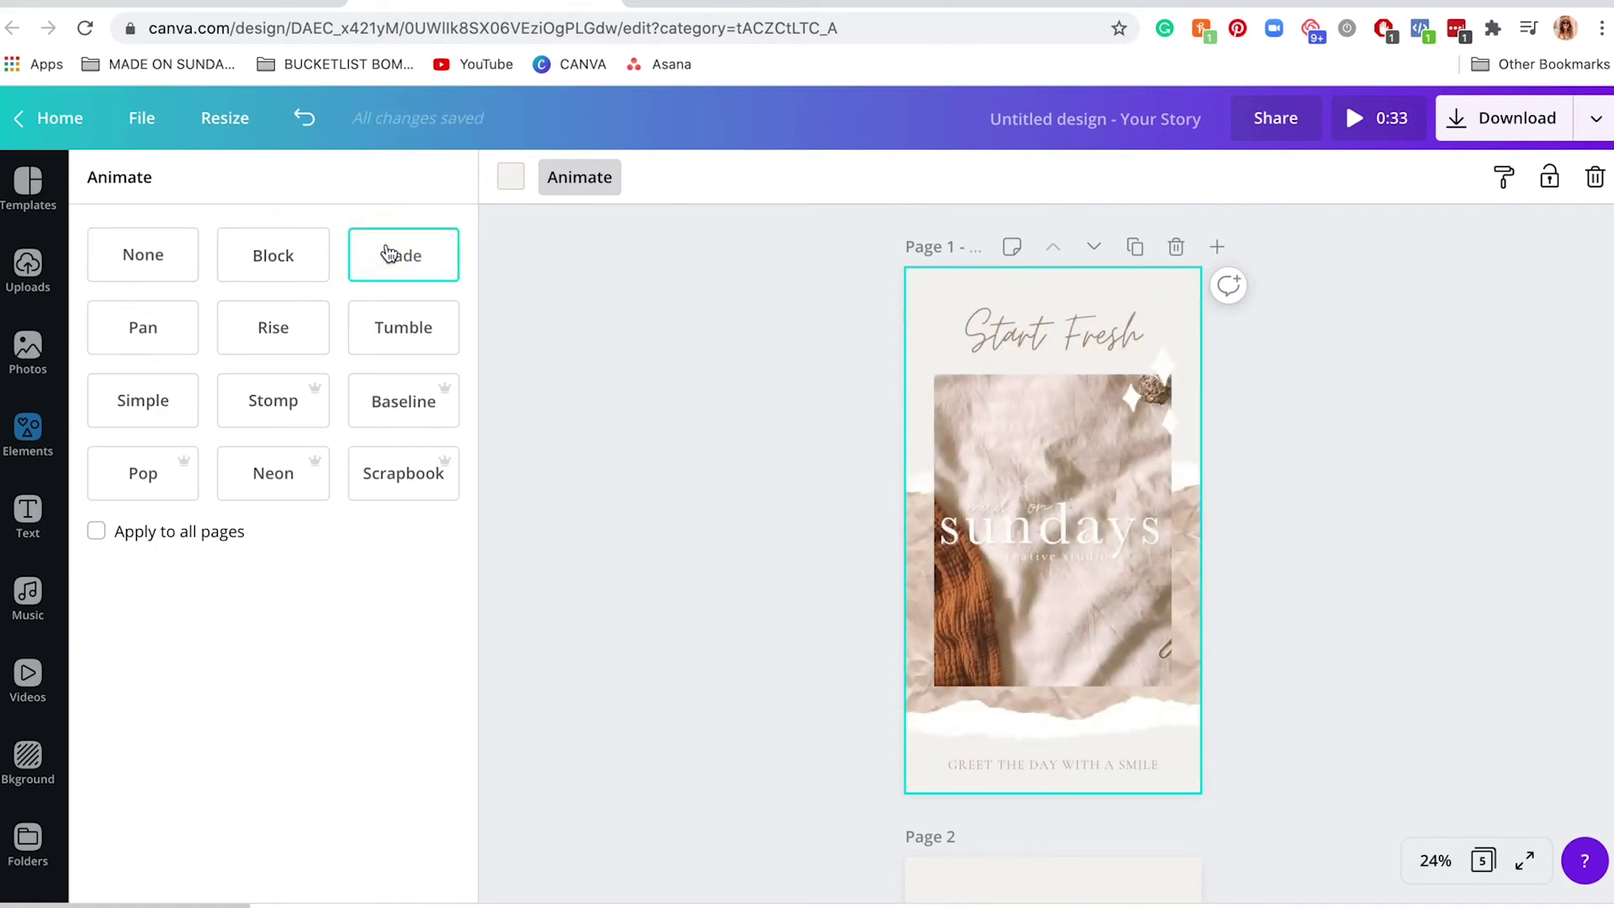
pyautogui.click(165, 350)
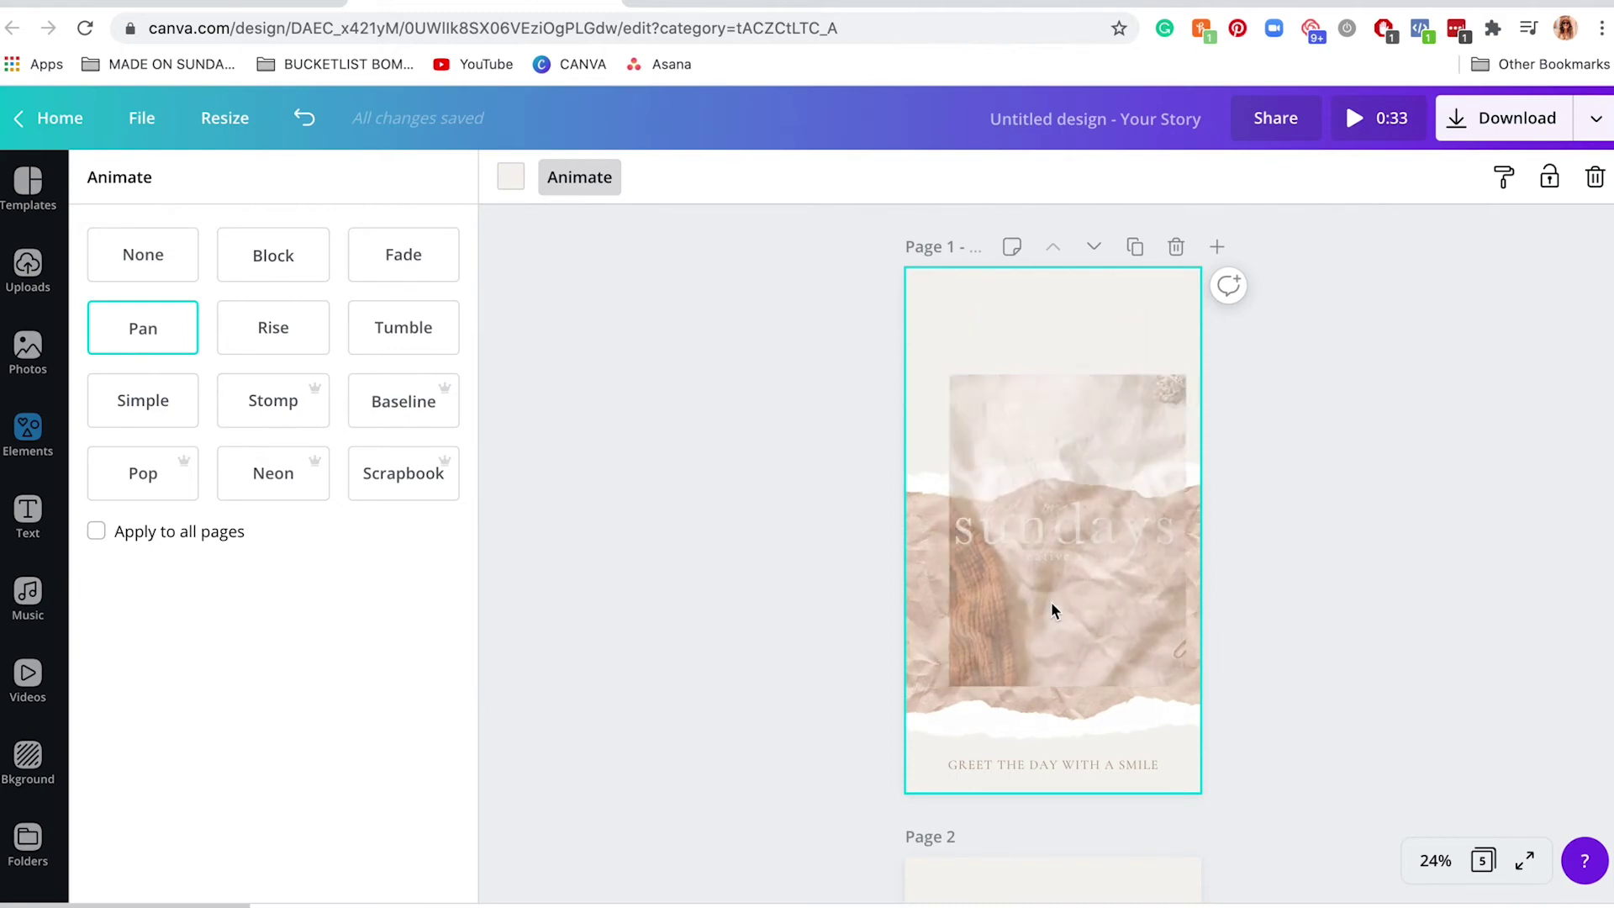
pyautogui.click(278, 339)
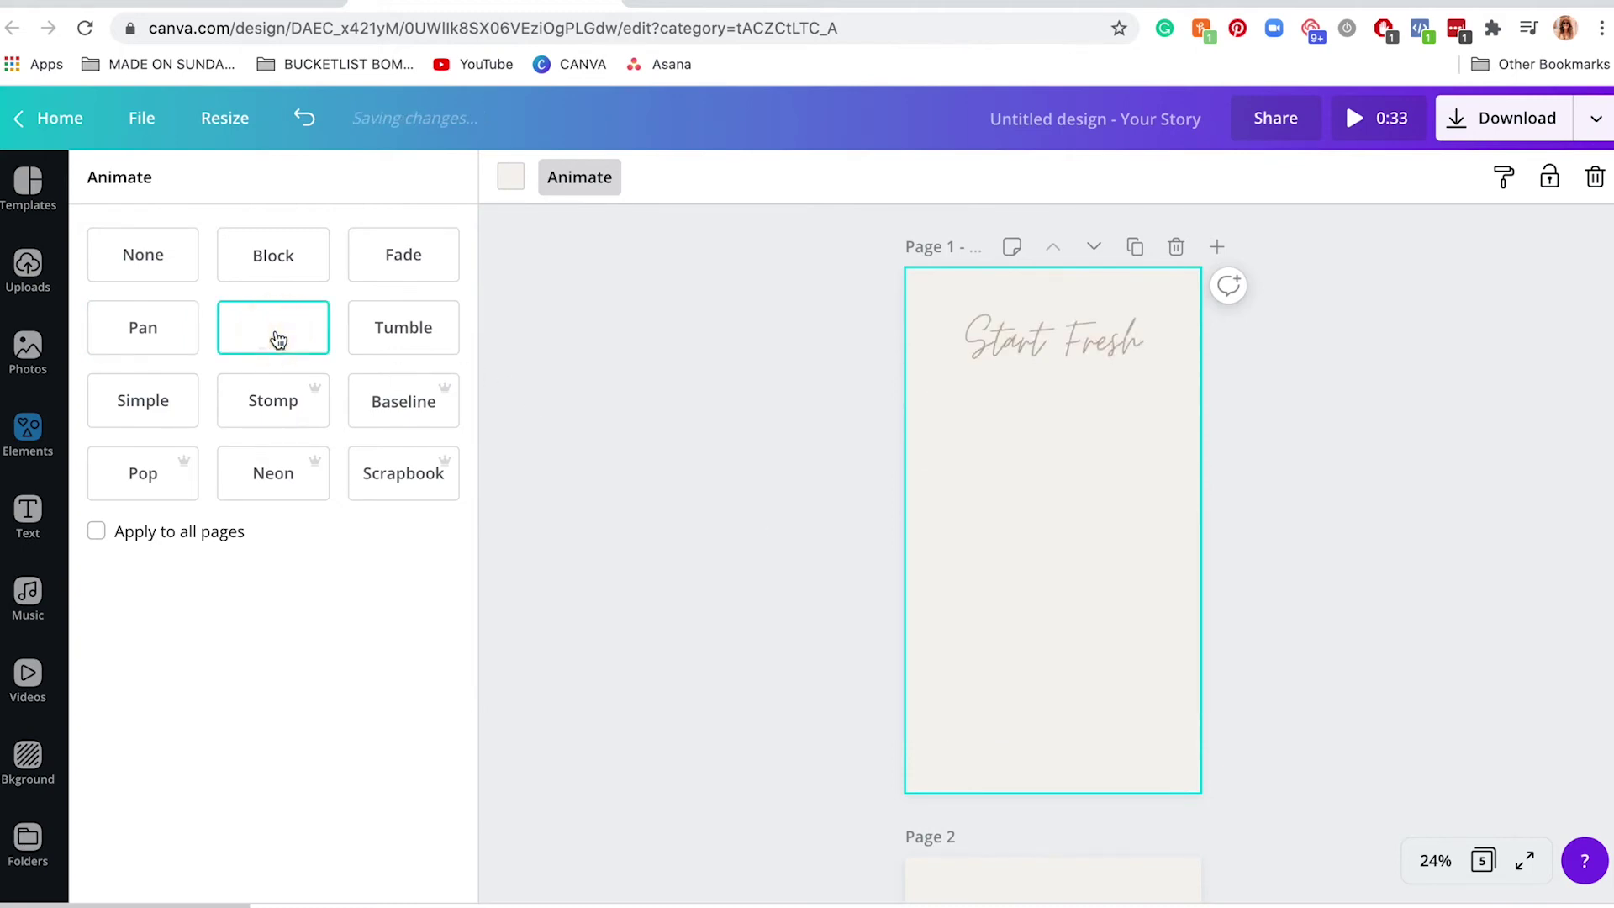
pyautogui.click(377, 343)
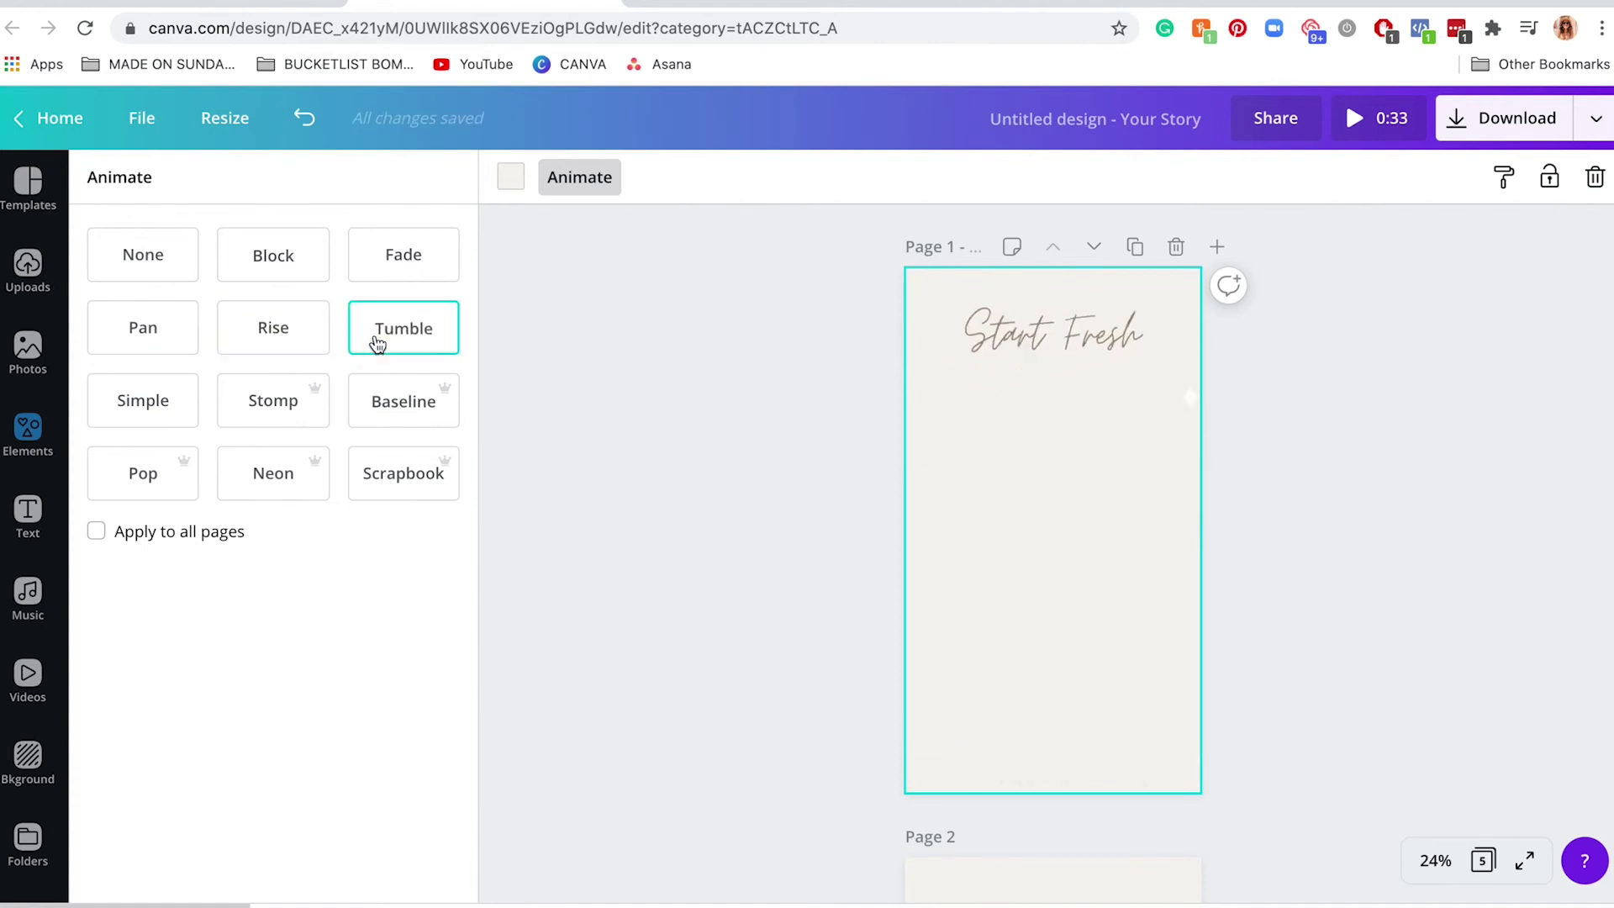
pyautogui.click(148, 418)
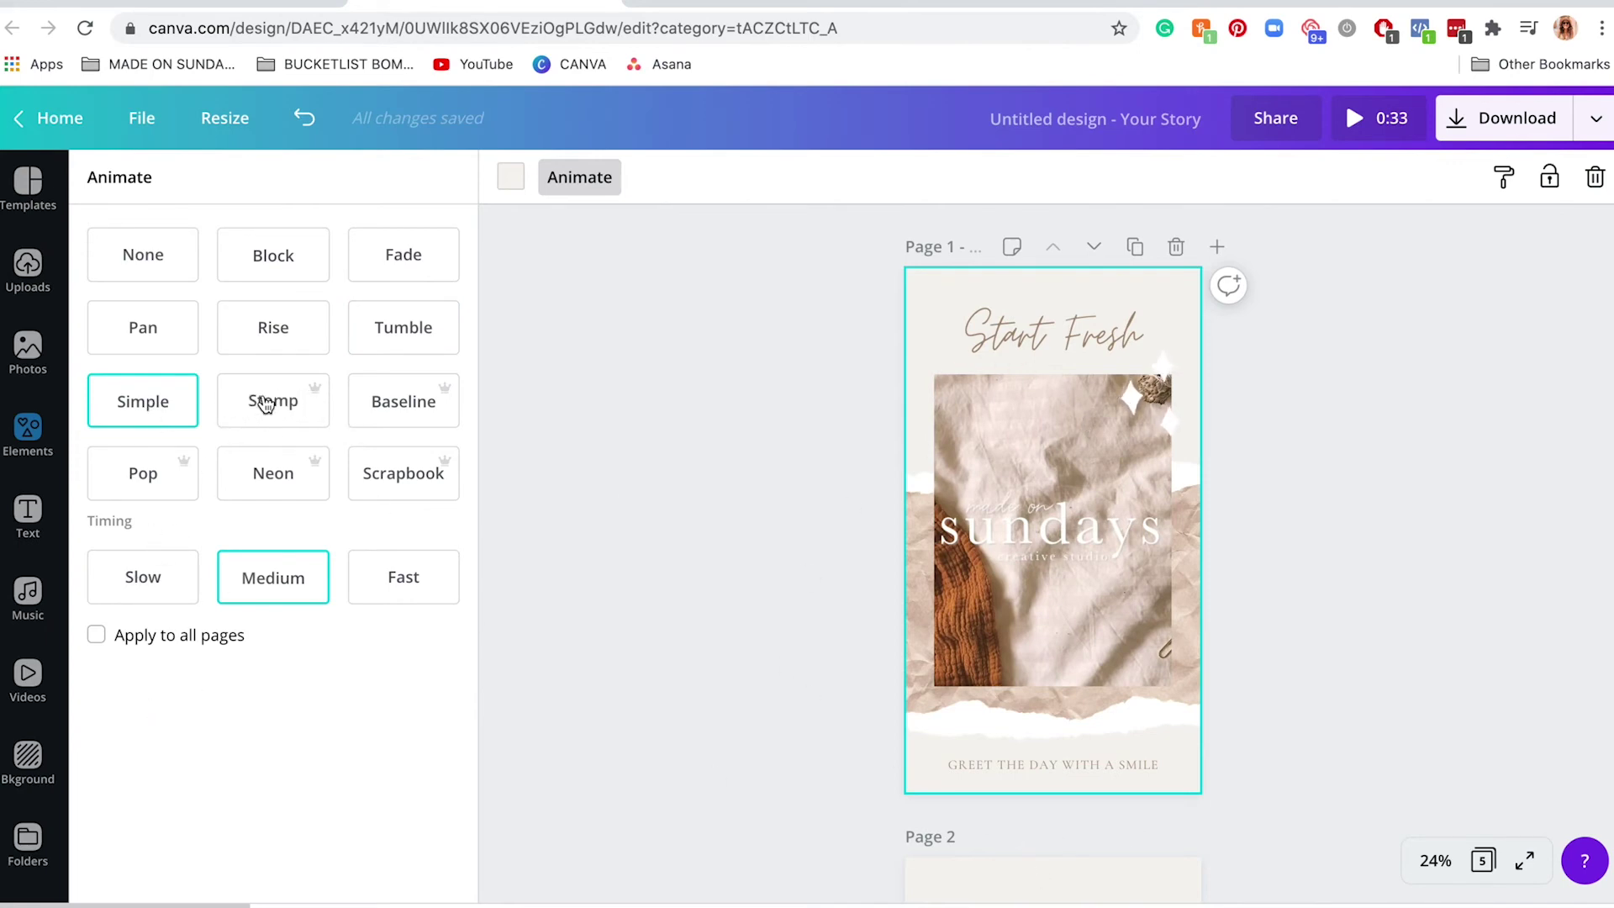
# Preview the Stomp, Baseline, Pop, Neon and Scrapbook page animations
pyautogui.click(290, 407)
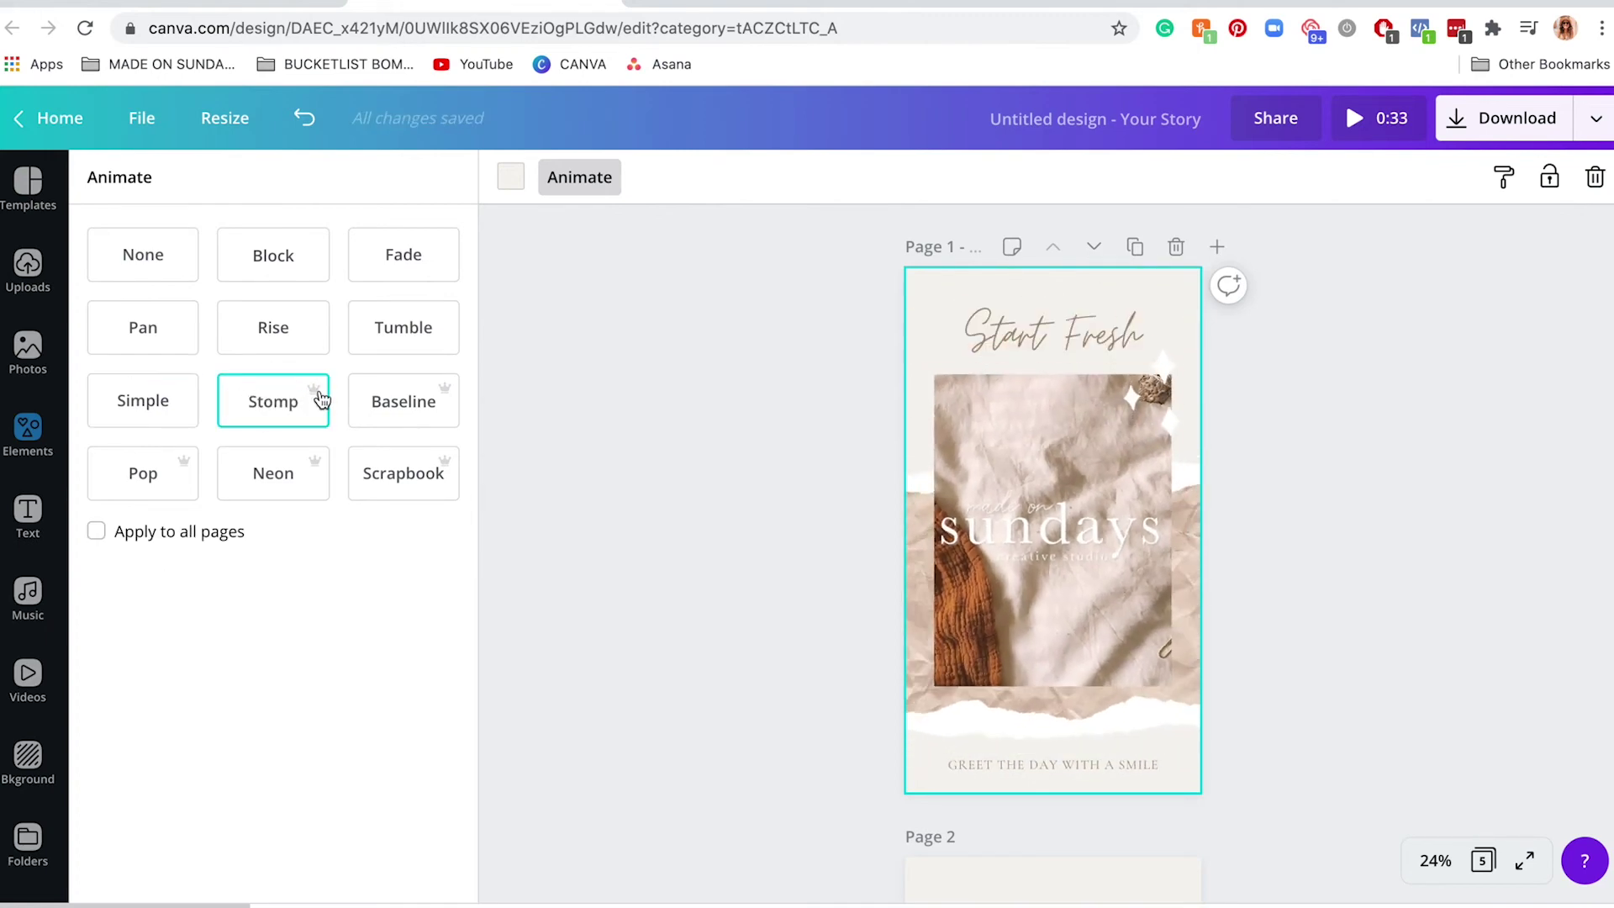
pyautogui.click(388, 405)
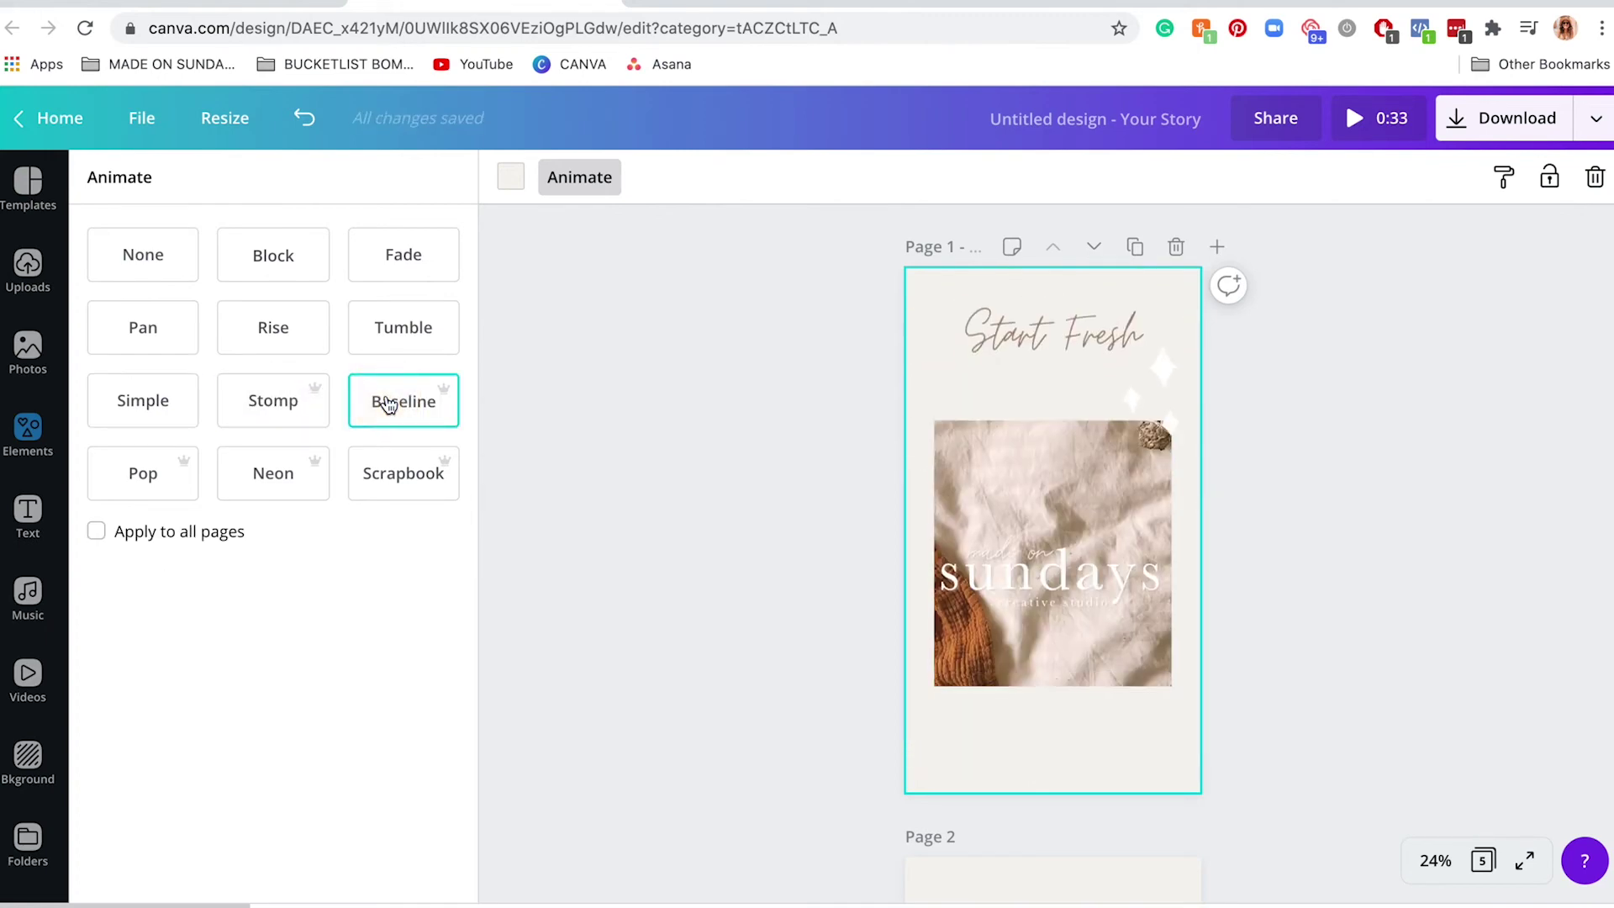
pyautogui.click(144, 476)
pyautogui.click(263, 478)
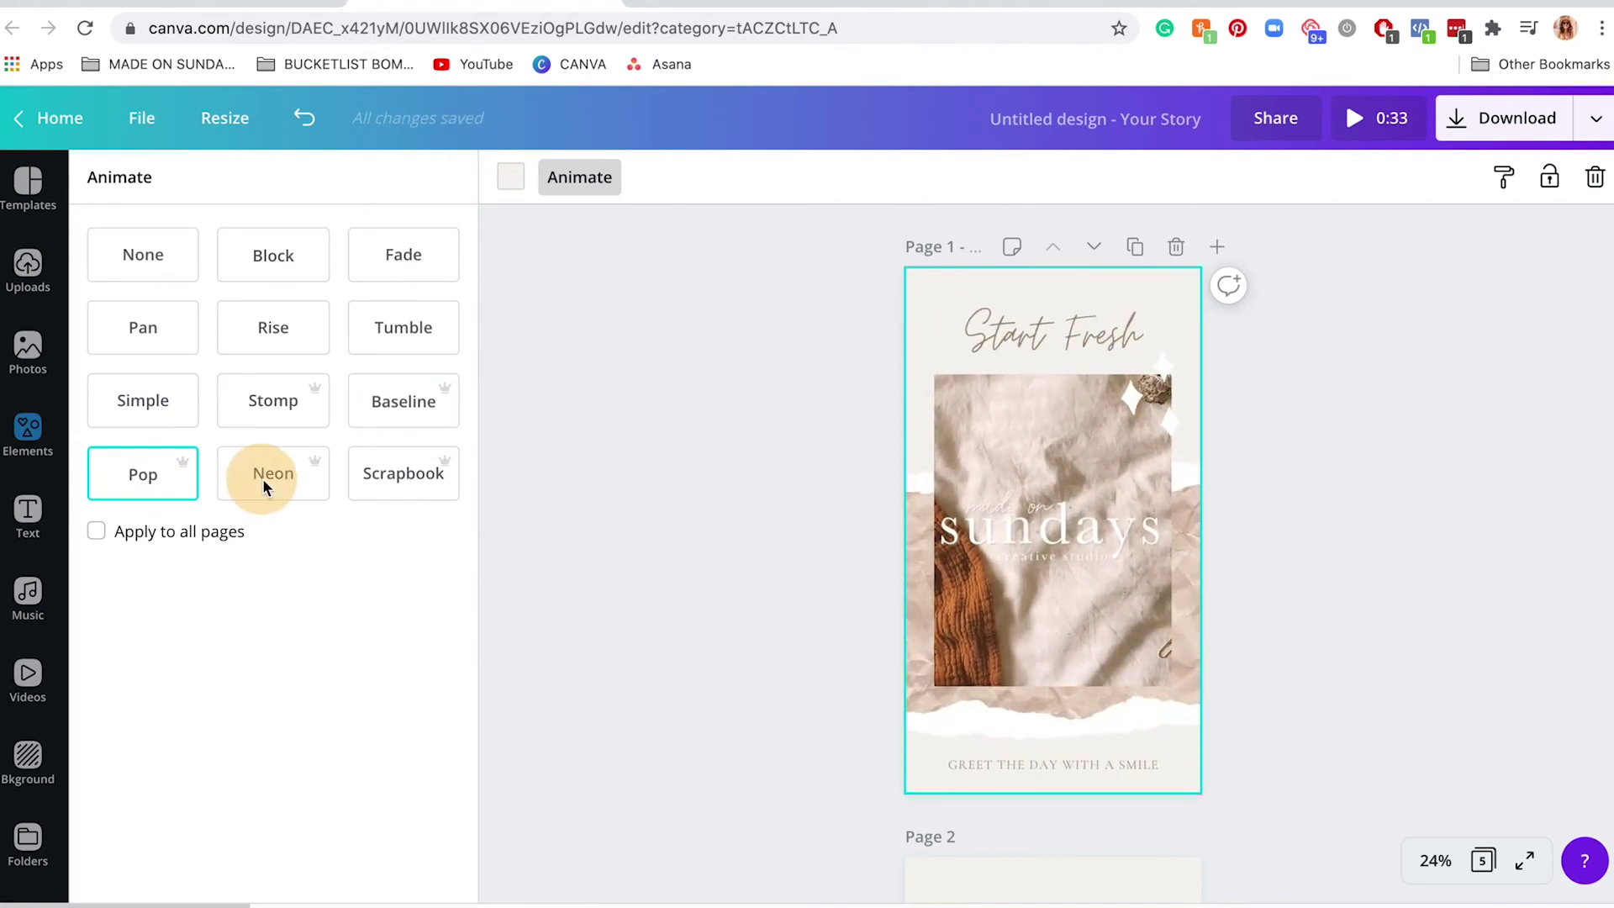
pyautogui.click(403, 476)
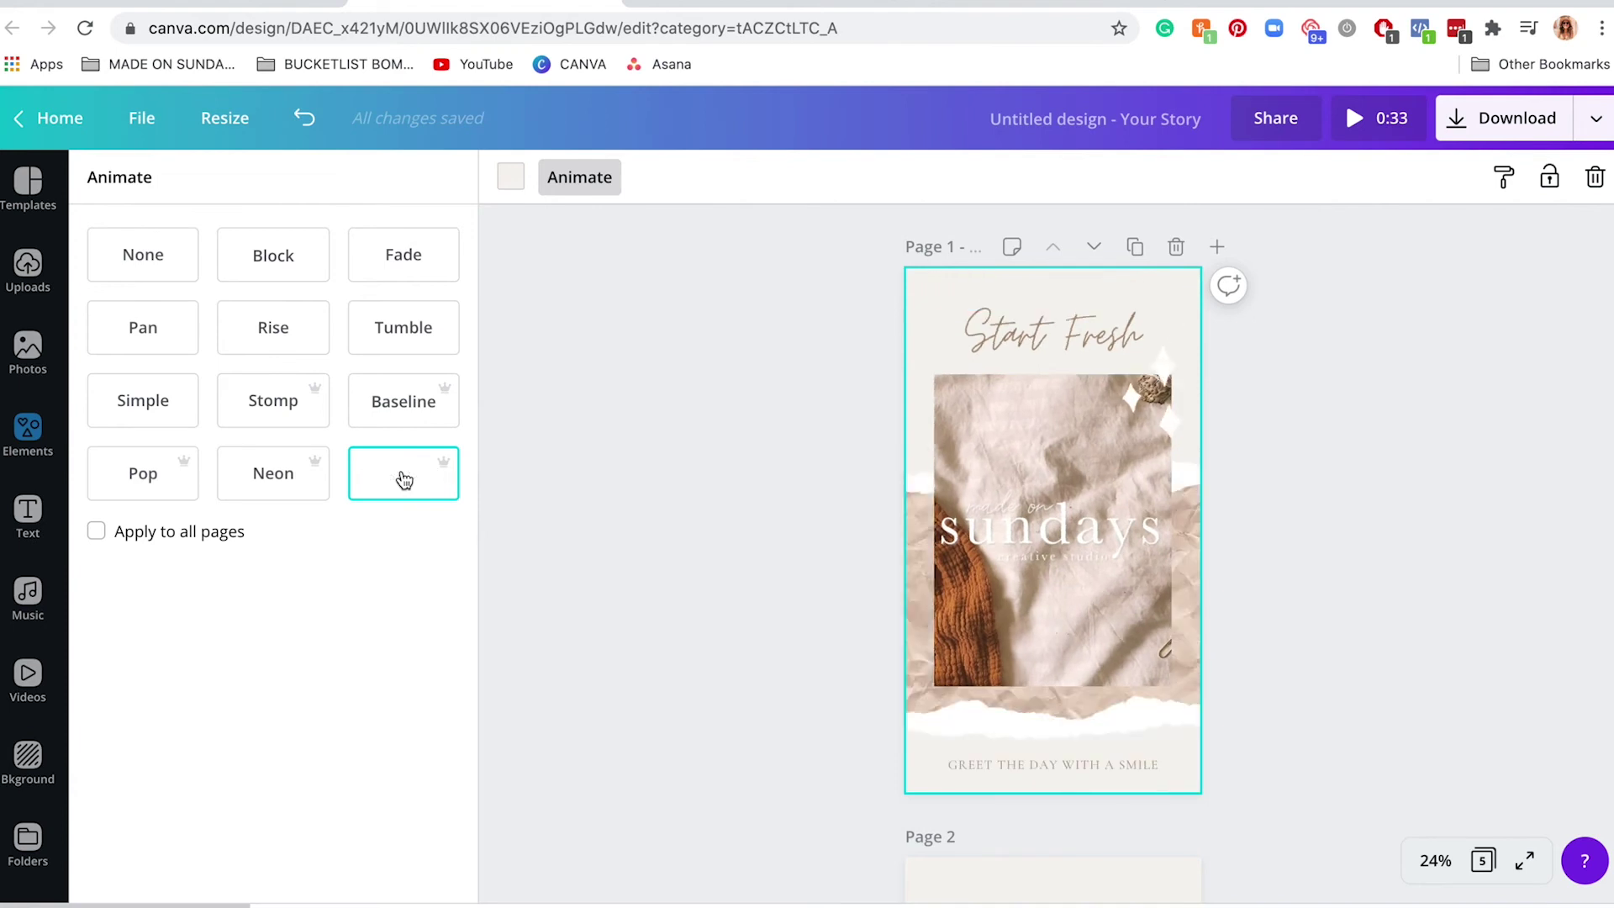
pyautogui.click(395, 486)
# Choose Rise and apply it to all pages
pyautogui.click(288, 338)
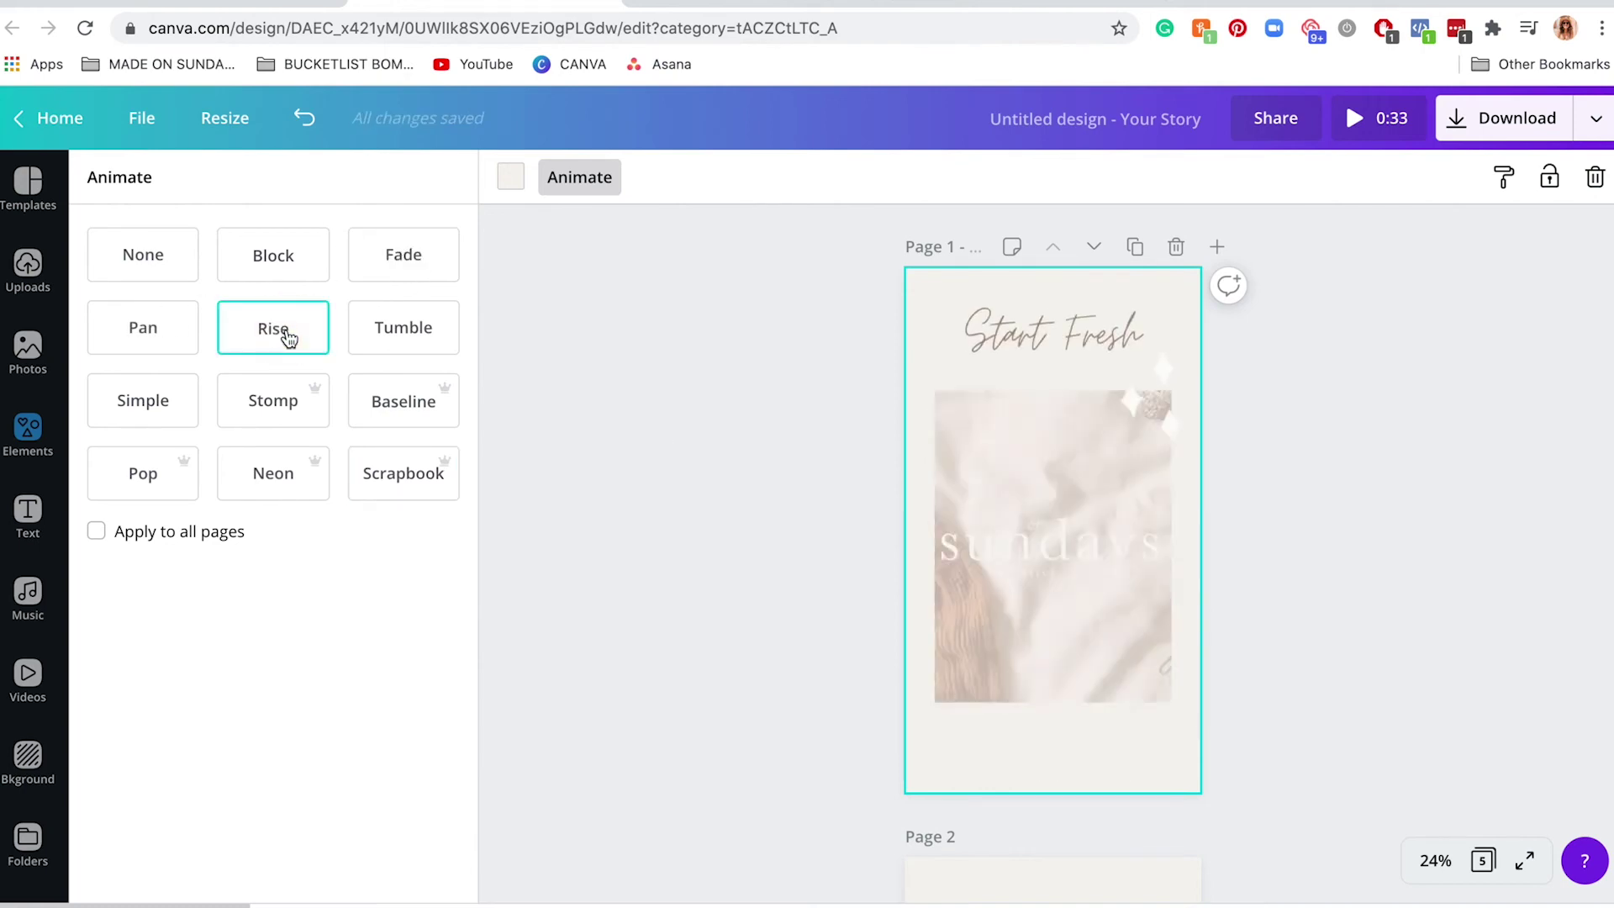
pyautogui.click(145, 545)
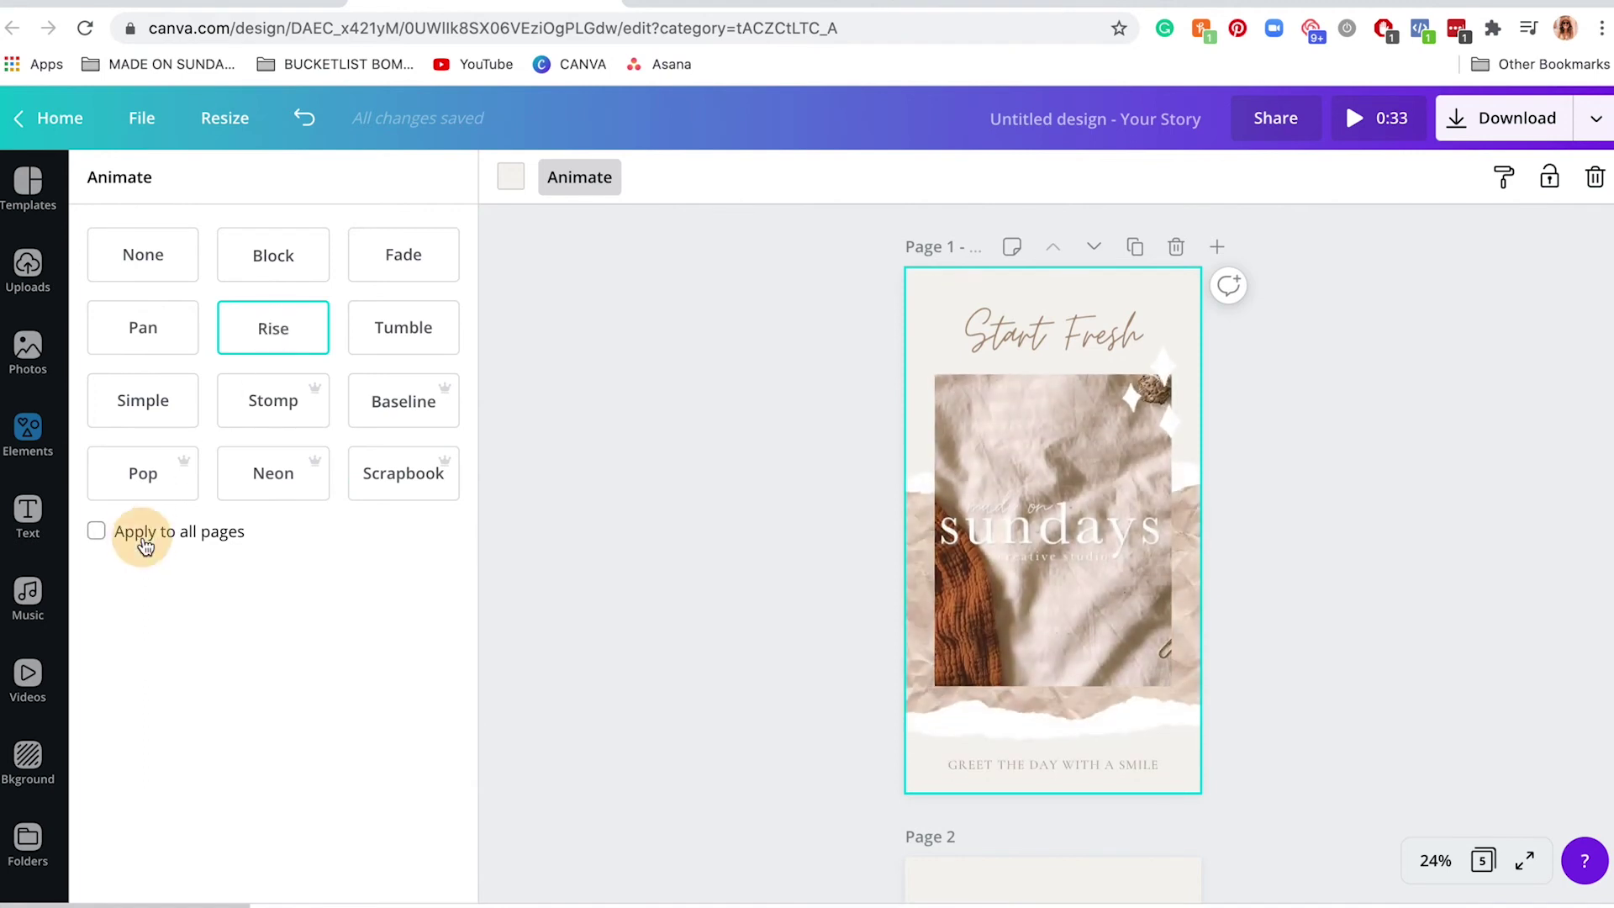
pyautogui.click(708, 500)
pyautogui.scroll(-4, 708, 502)
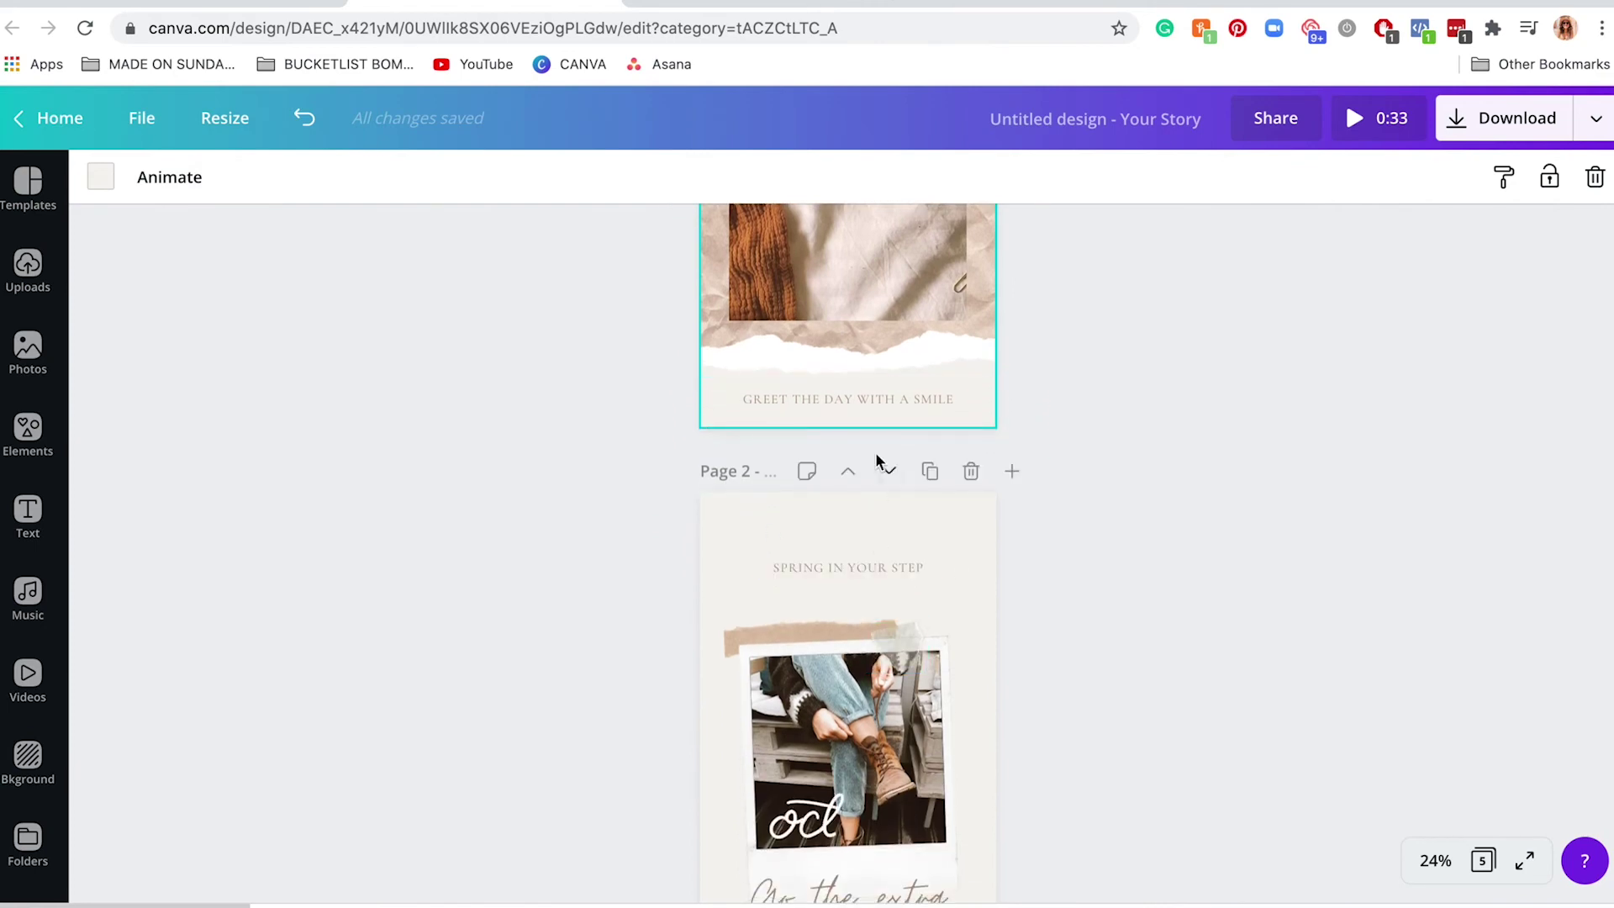
pyautogui.scroll(5, 875, 460)
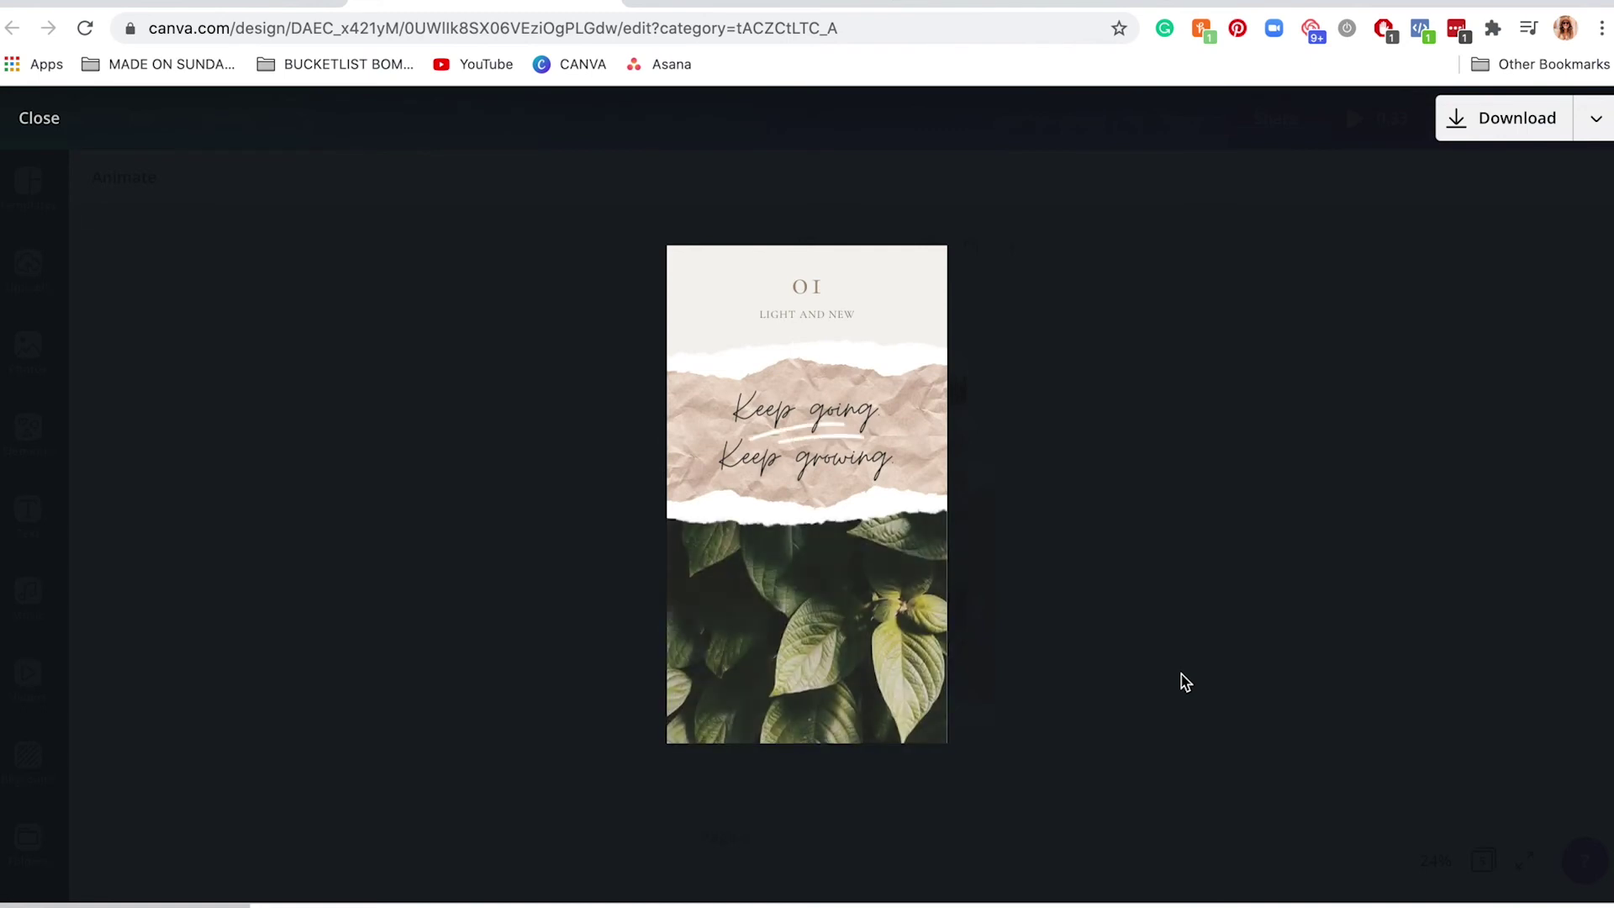
pyautogui.moveTo(767, 455)
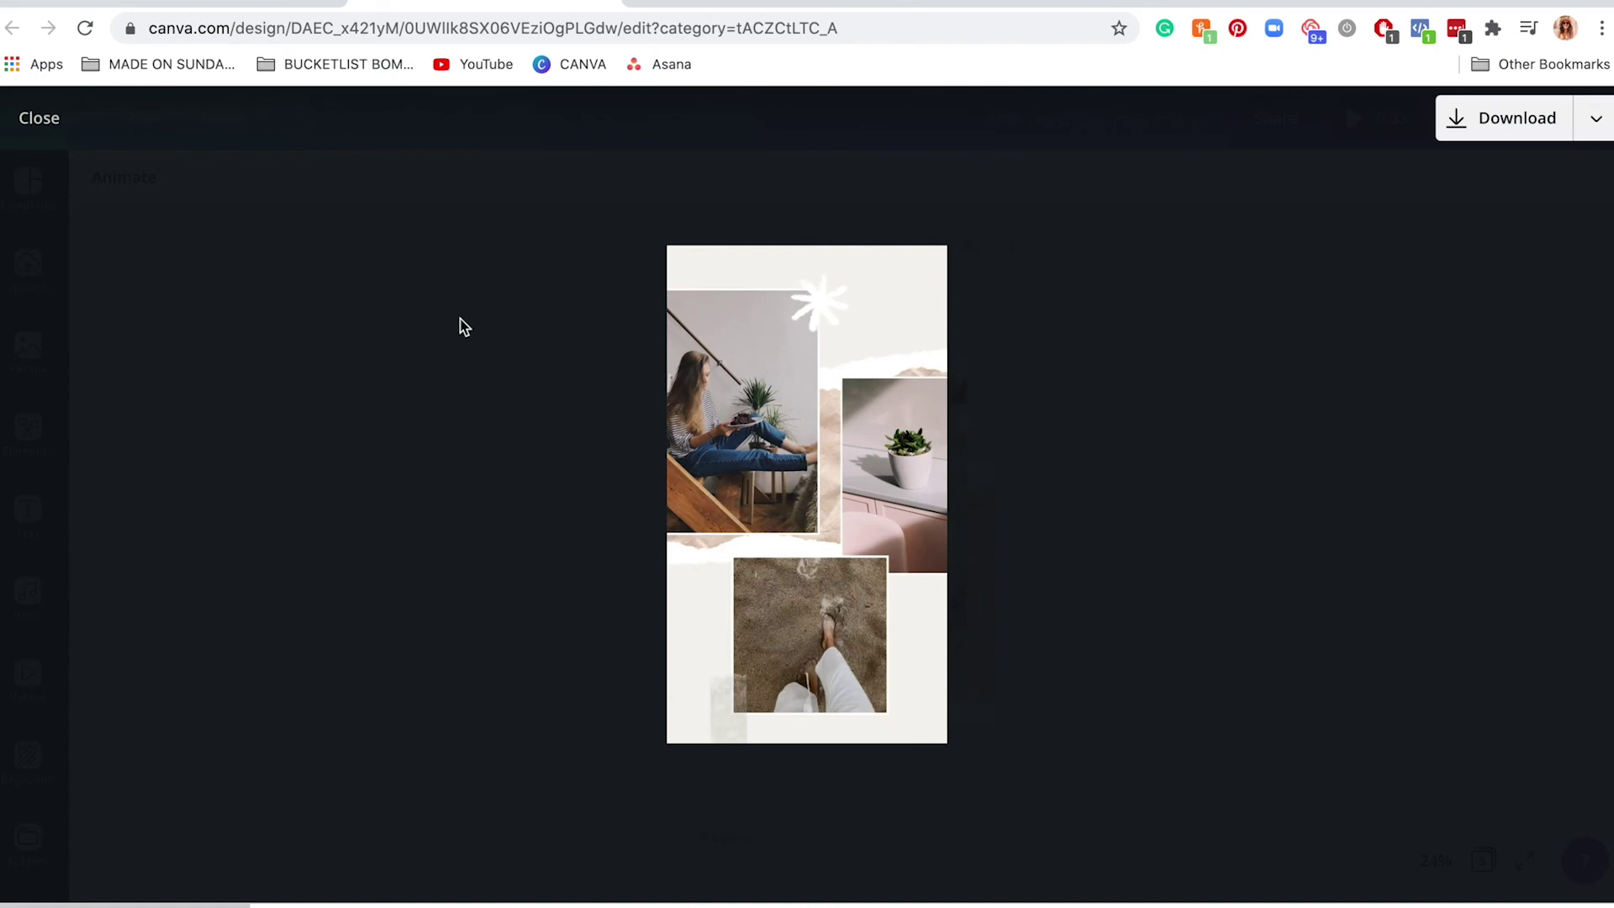
pyautogui.click(282, 352)
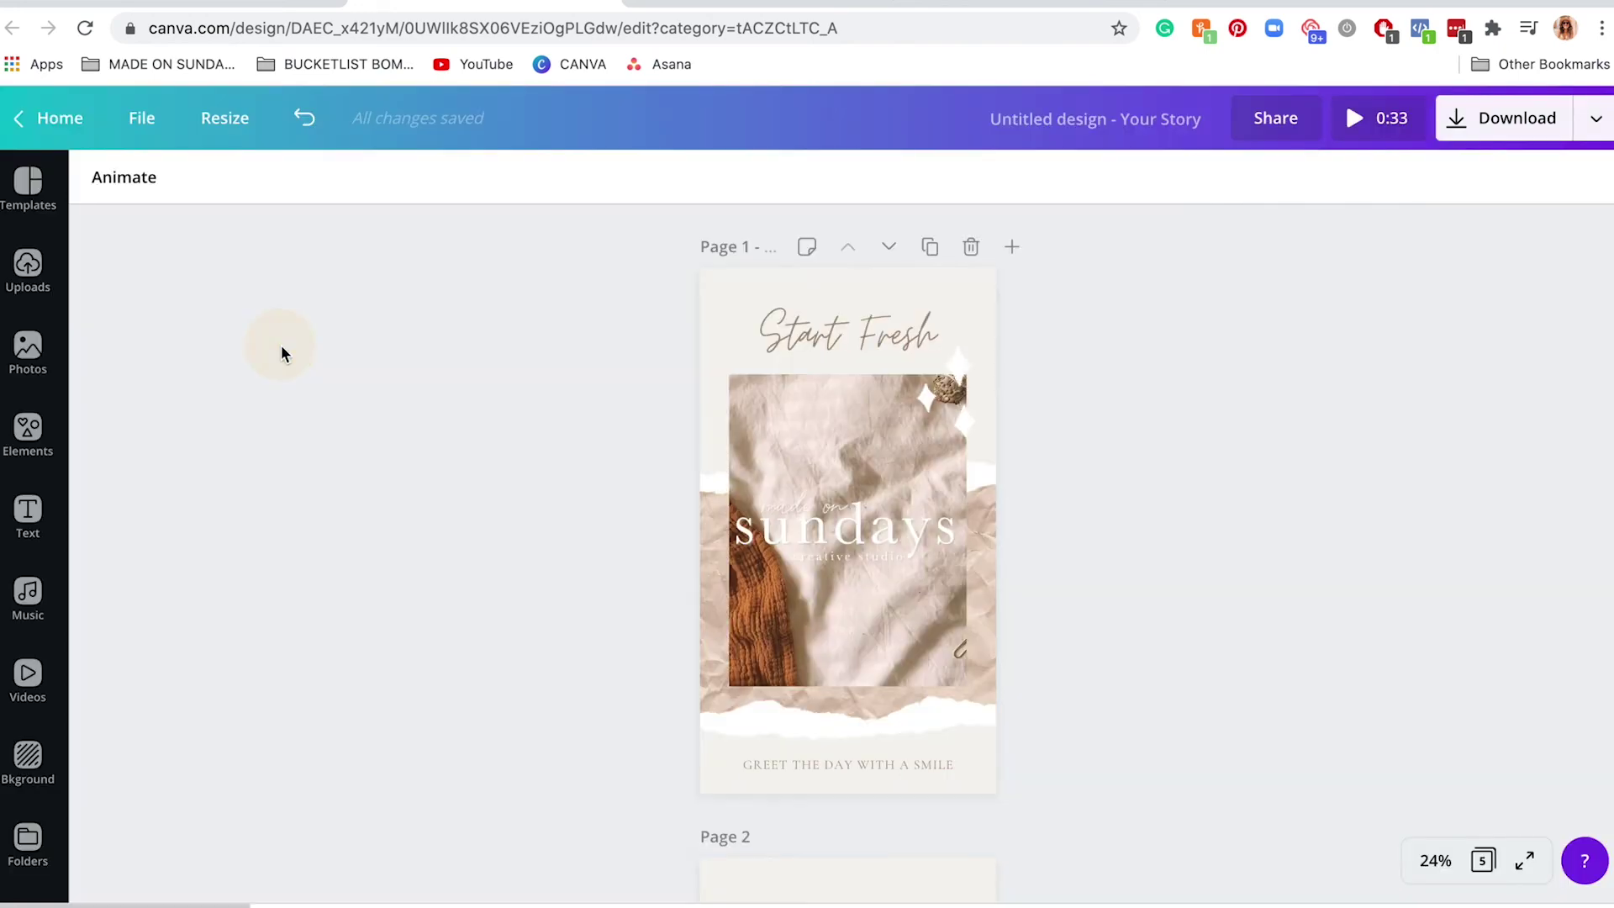
# Confirm the Start Fresh page still uses the Rise animation
pyautogui.click(733, 296)
pyautogui.click(162, 177)
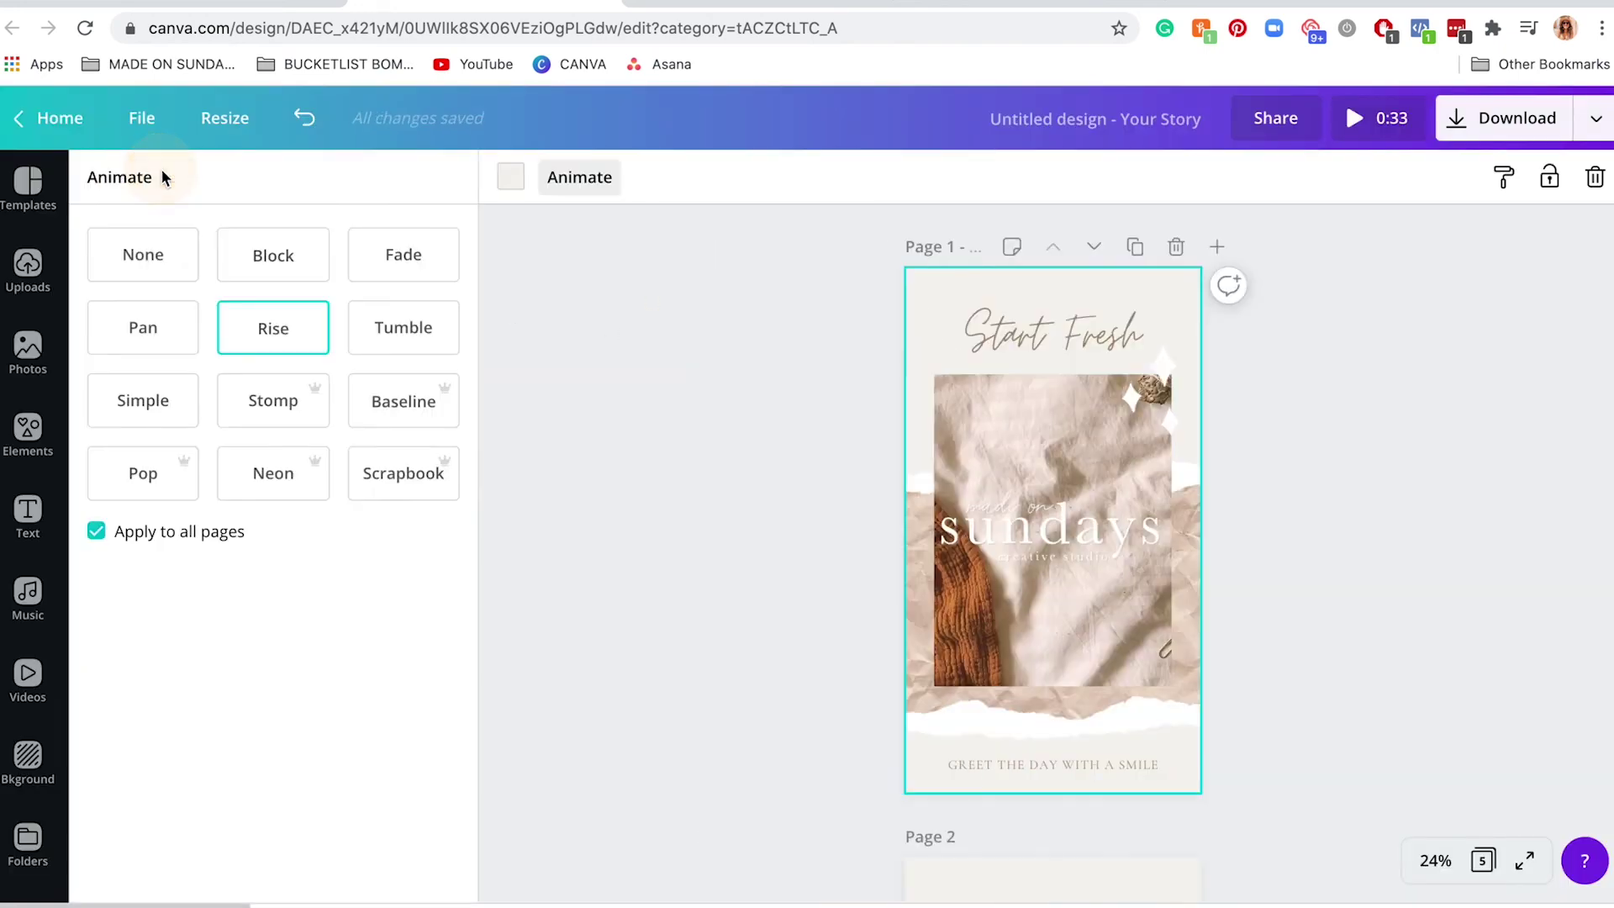
pyautogui.click(717, 473)
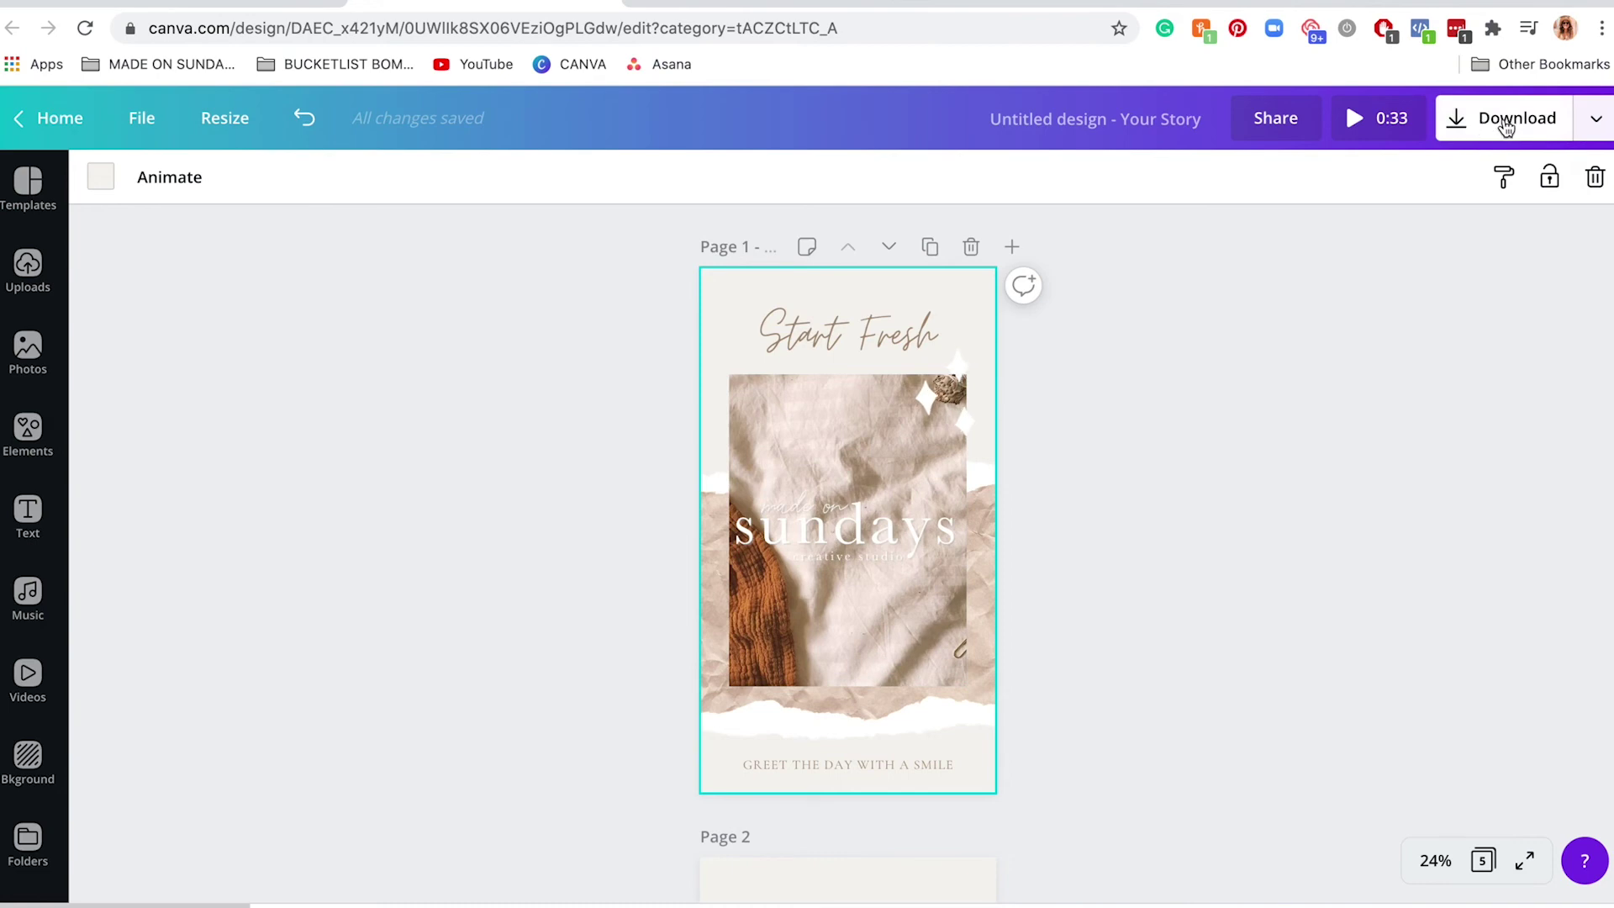
# Download only Page 1 as an MP4 Video
pyautogui.click(1505, 126)
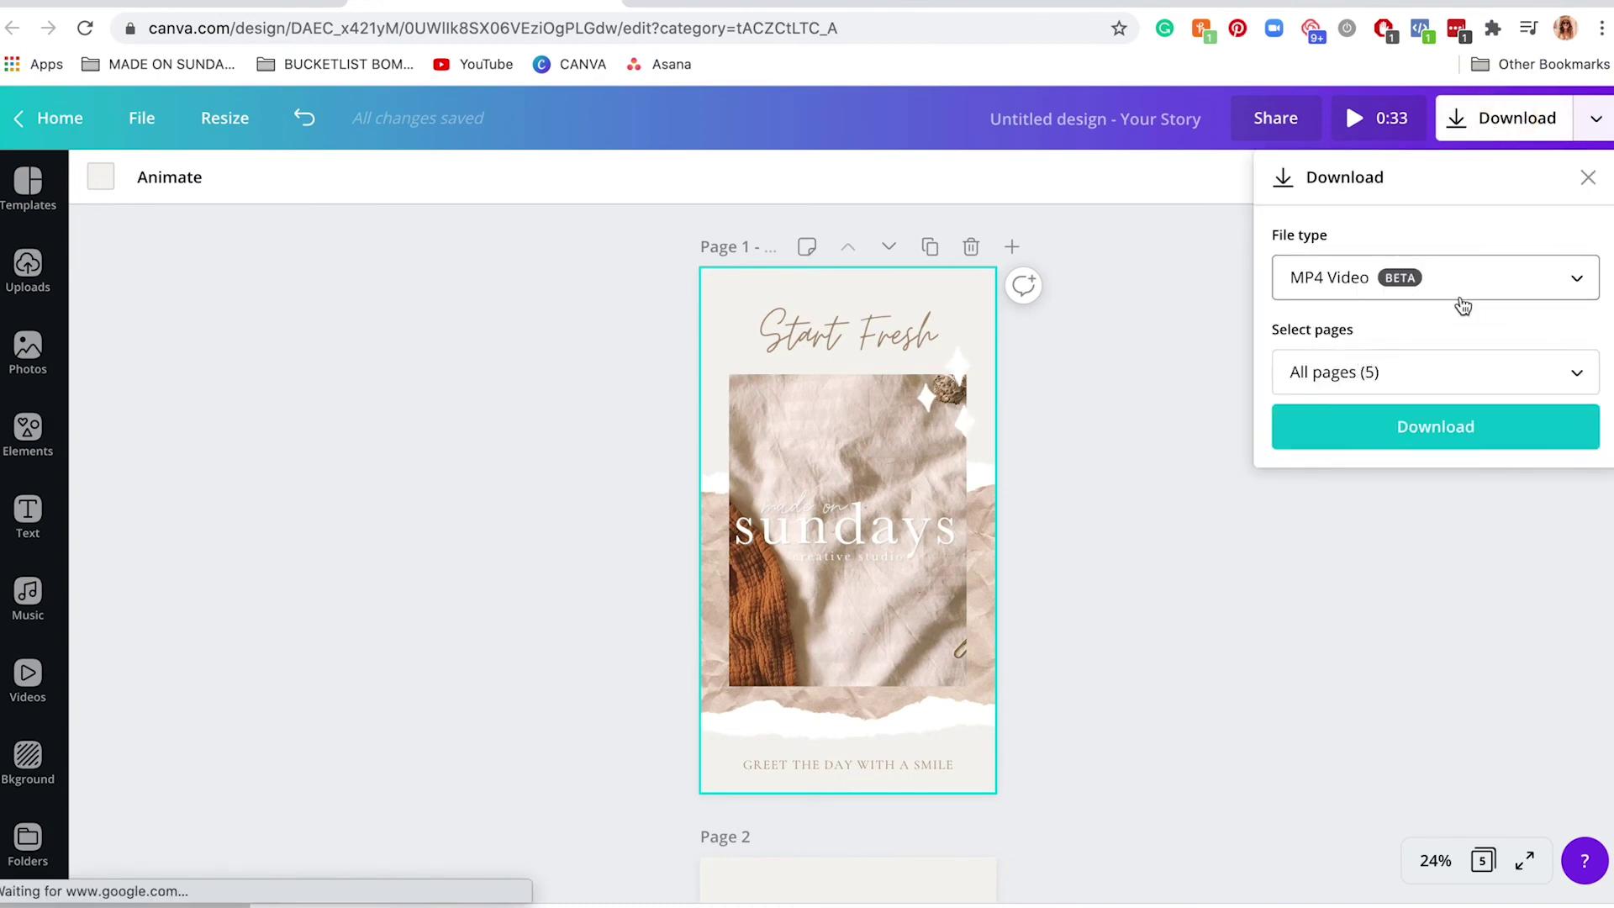
pyautogui.click(1461, 285)
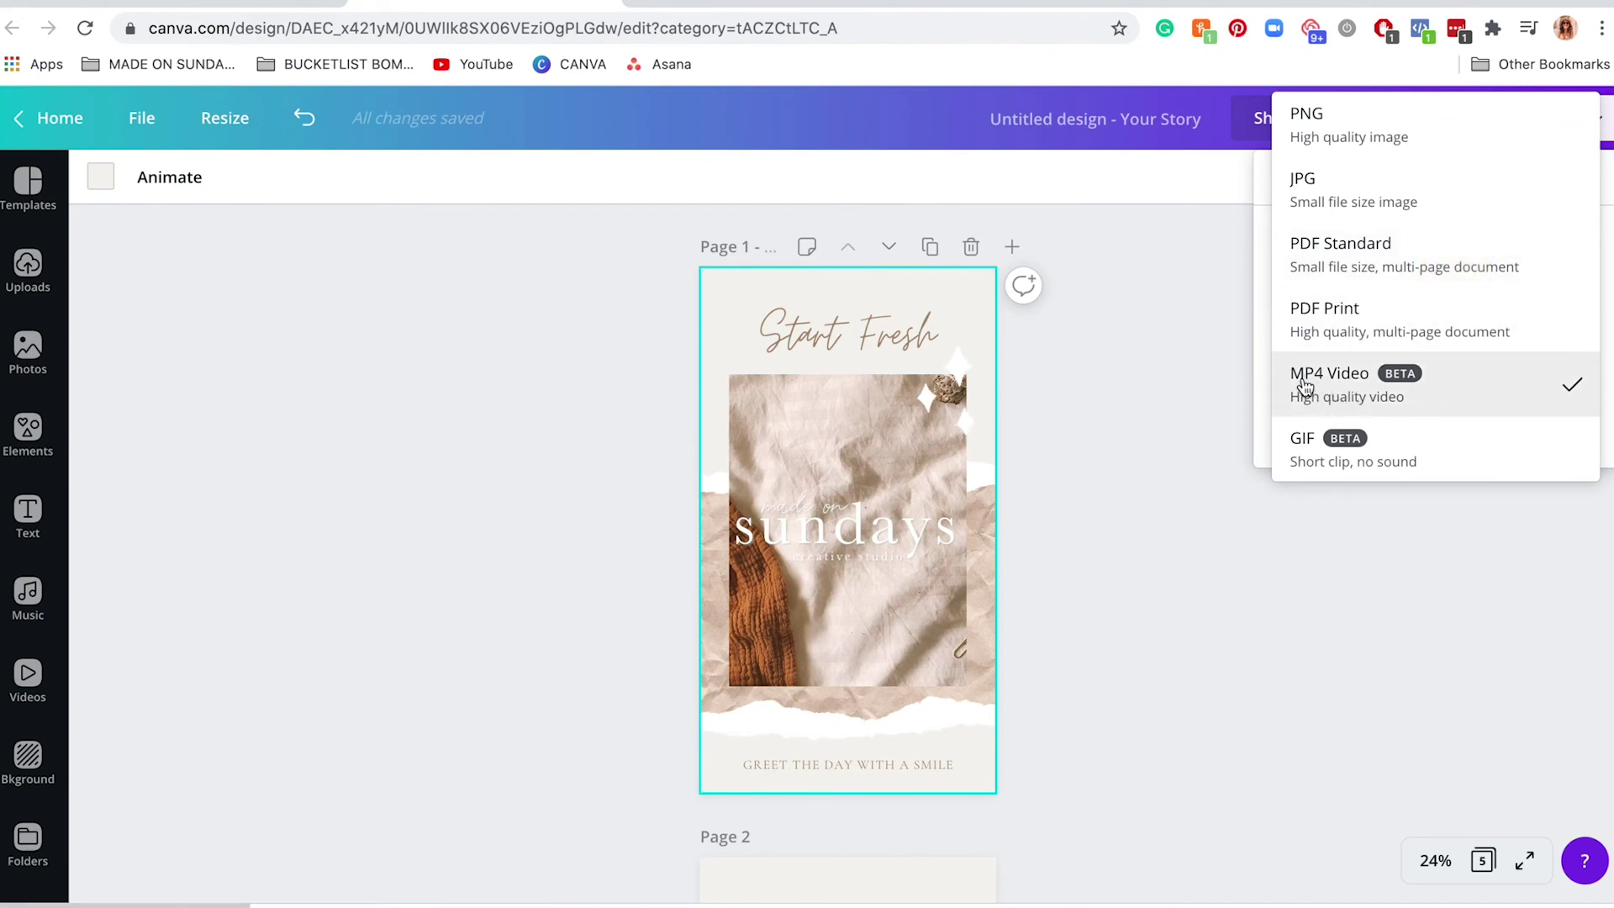
pyautogui.click(1260, 282)
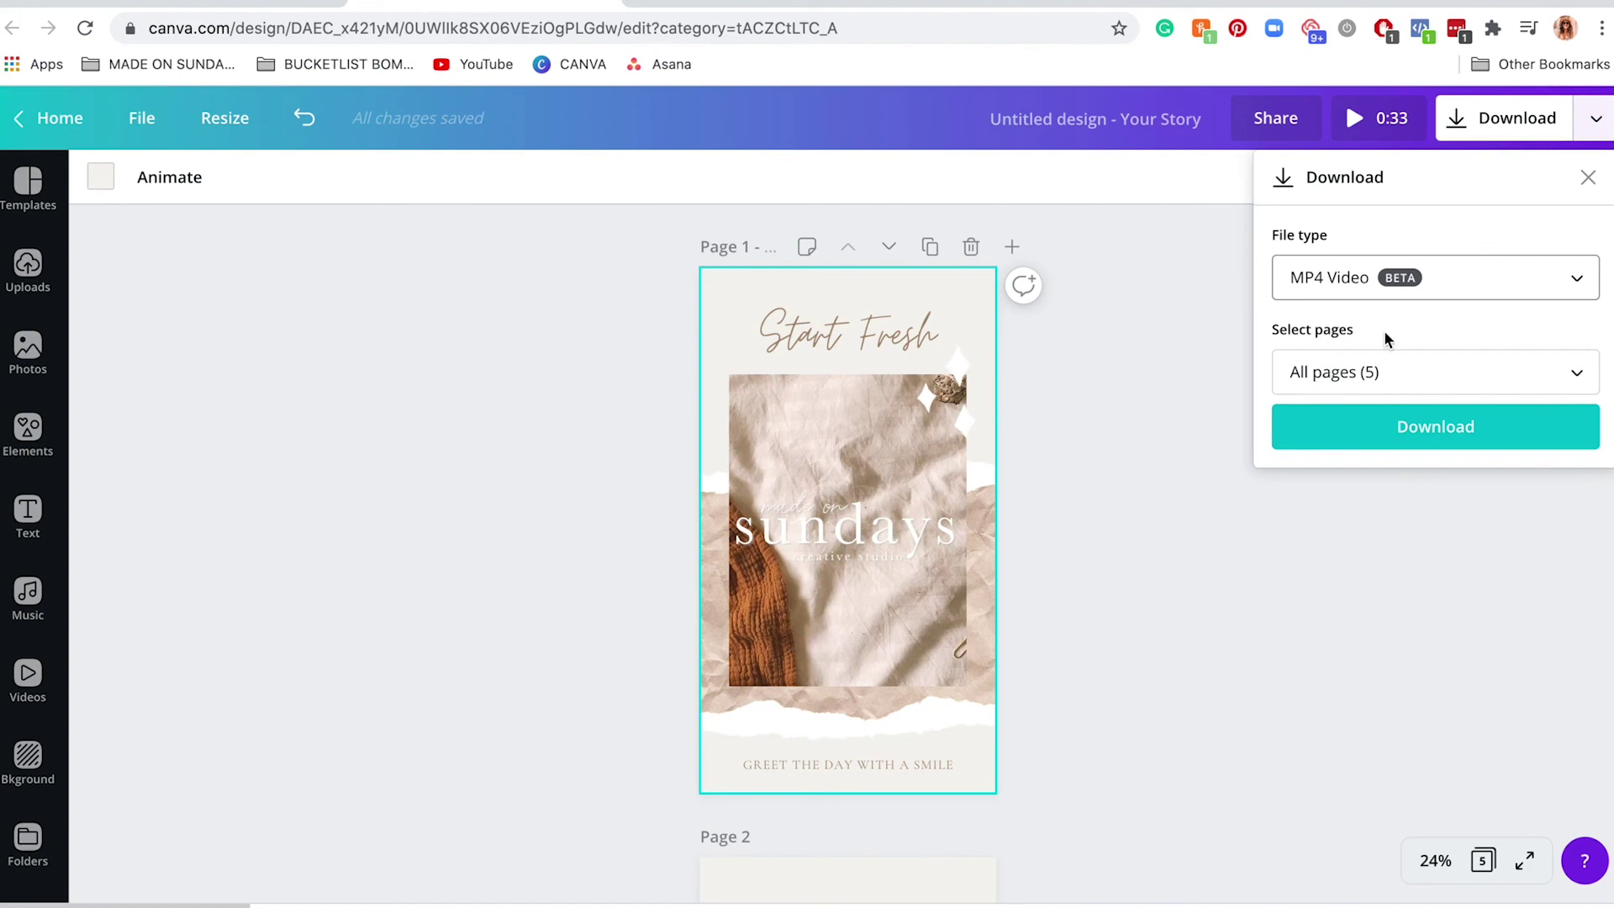
pyautogui.scroll(-5, 945, 585)
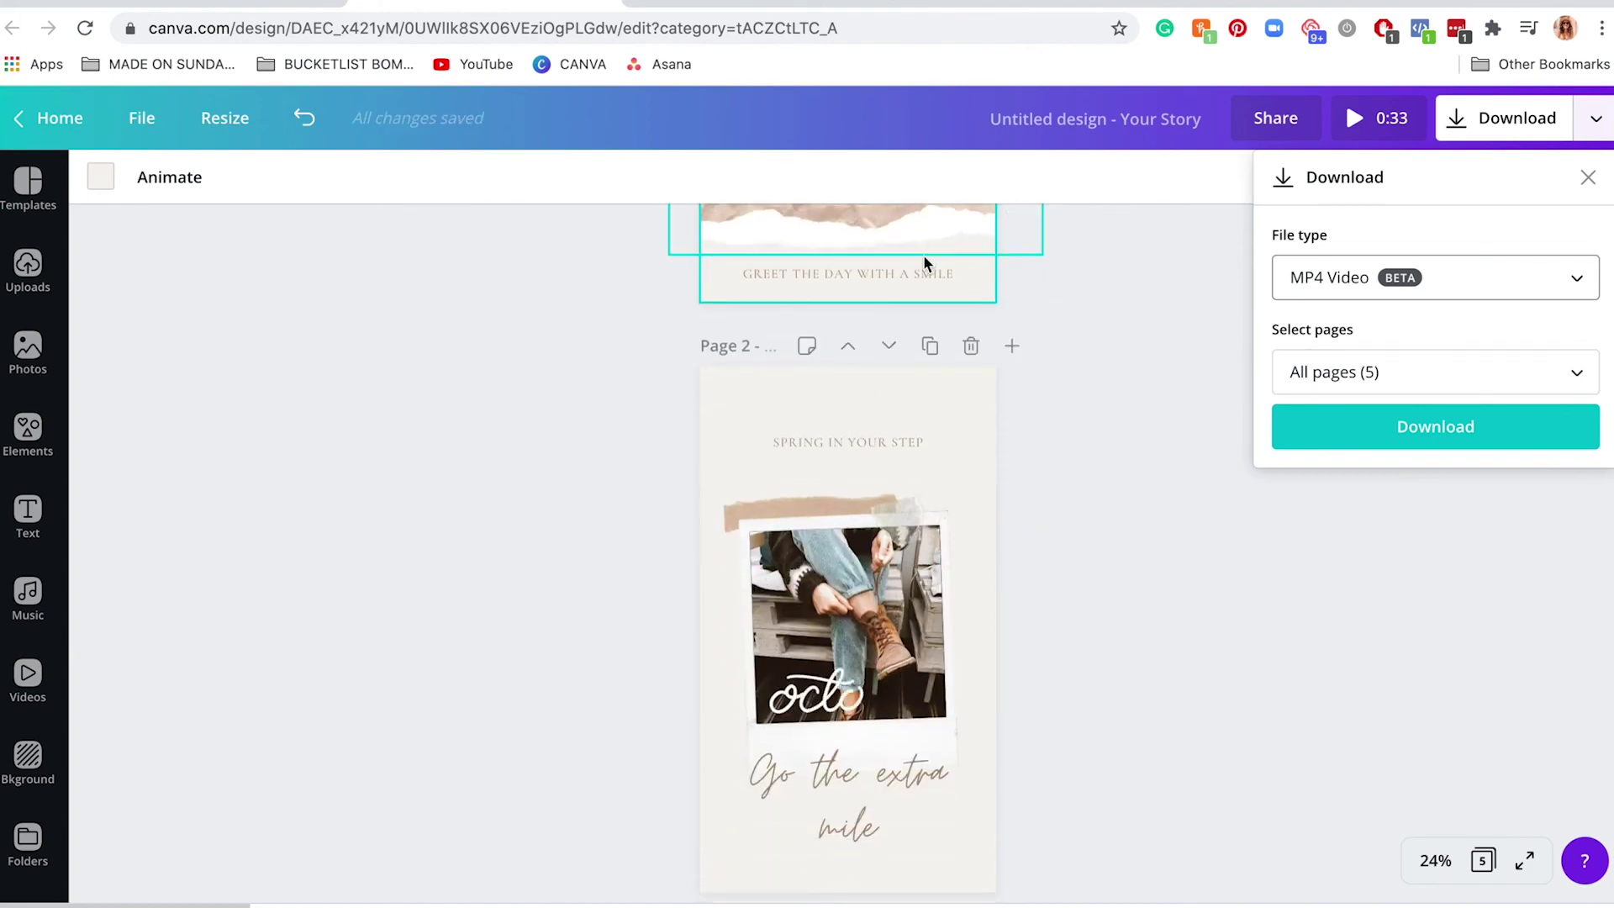
pyautogui.scroll(-5, 799, 763)
pyautogui.scroll(10, 799, 752)
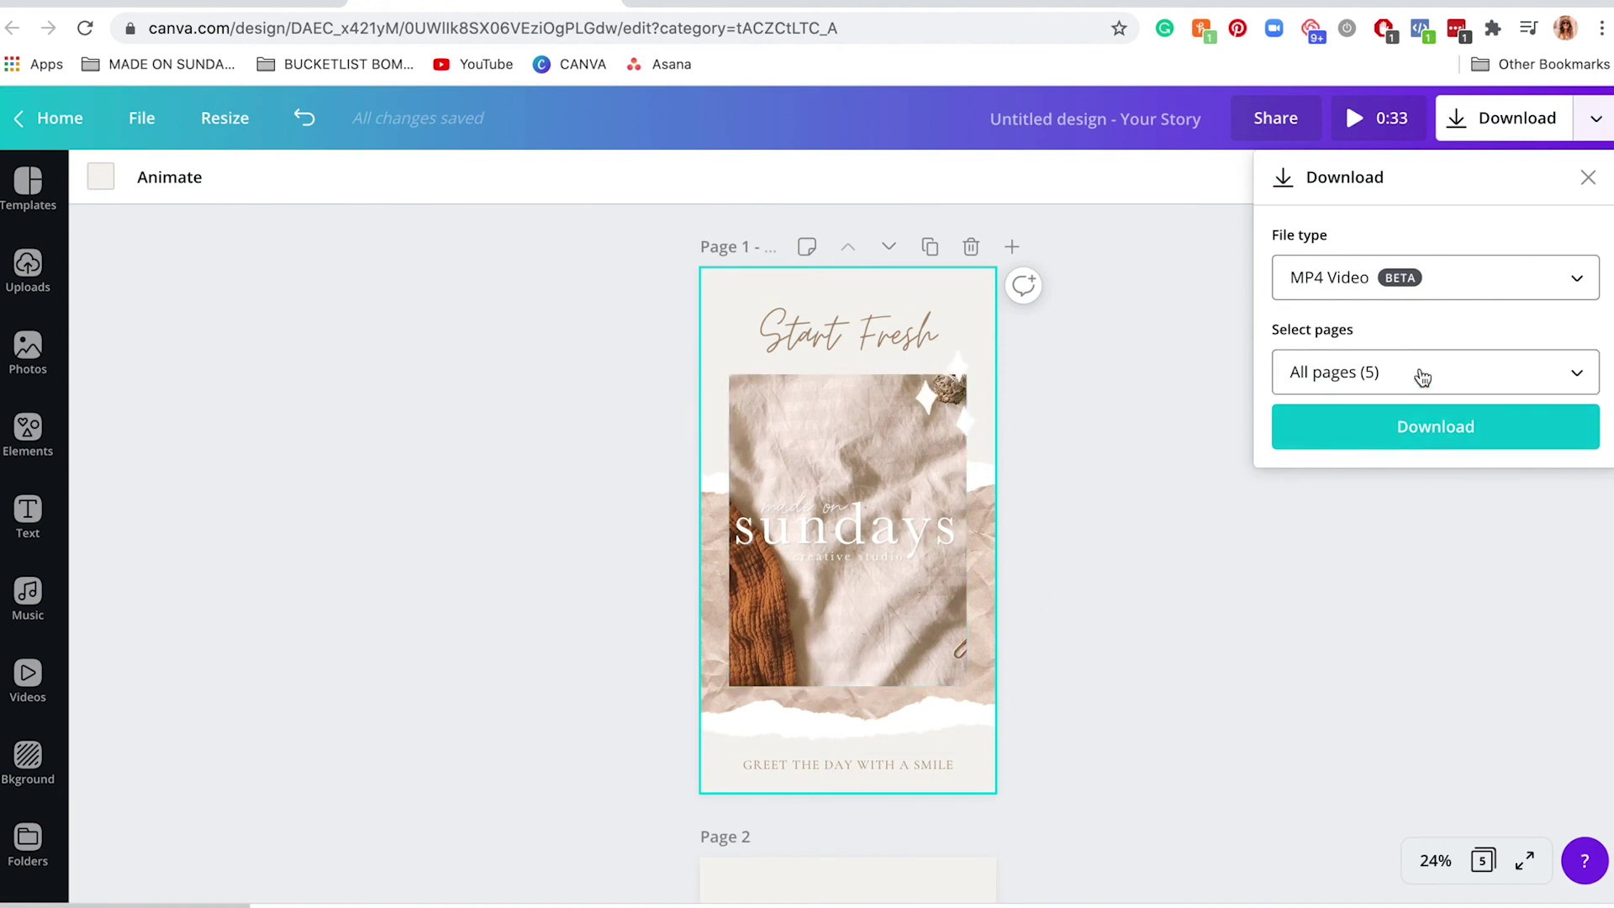
pyautogui.click(1333, 371)
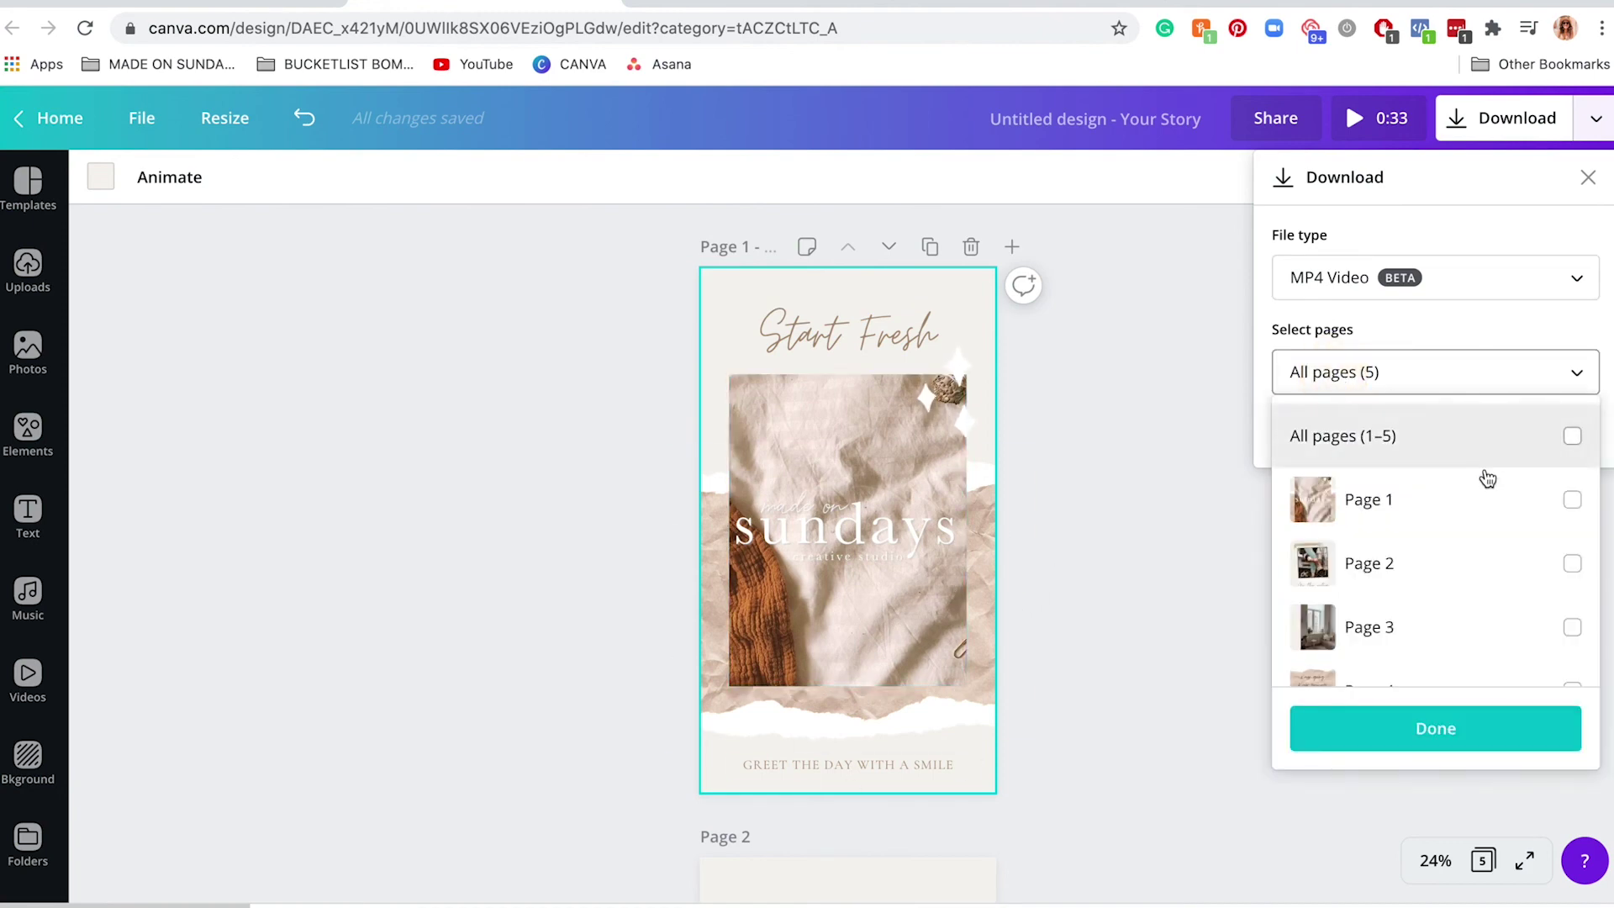
pyautogui.click(1572, 502)
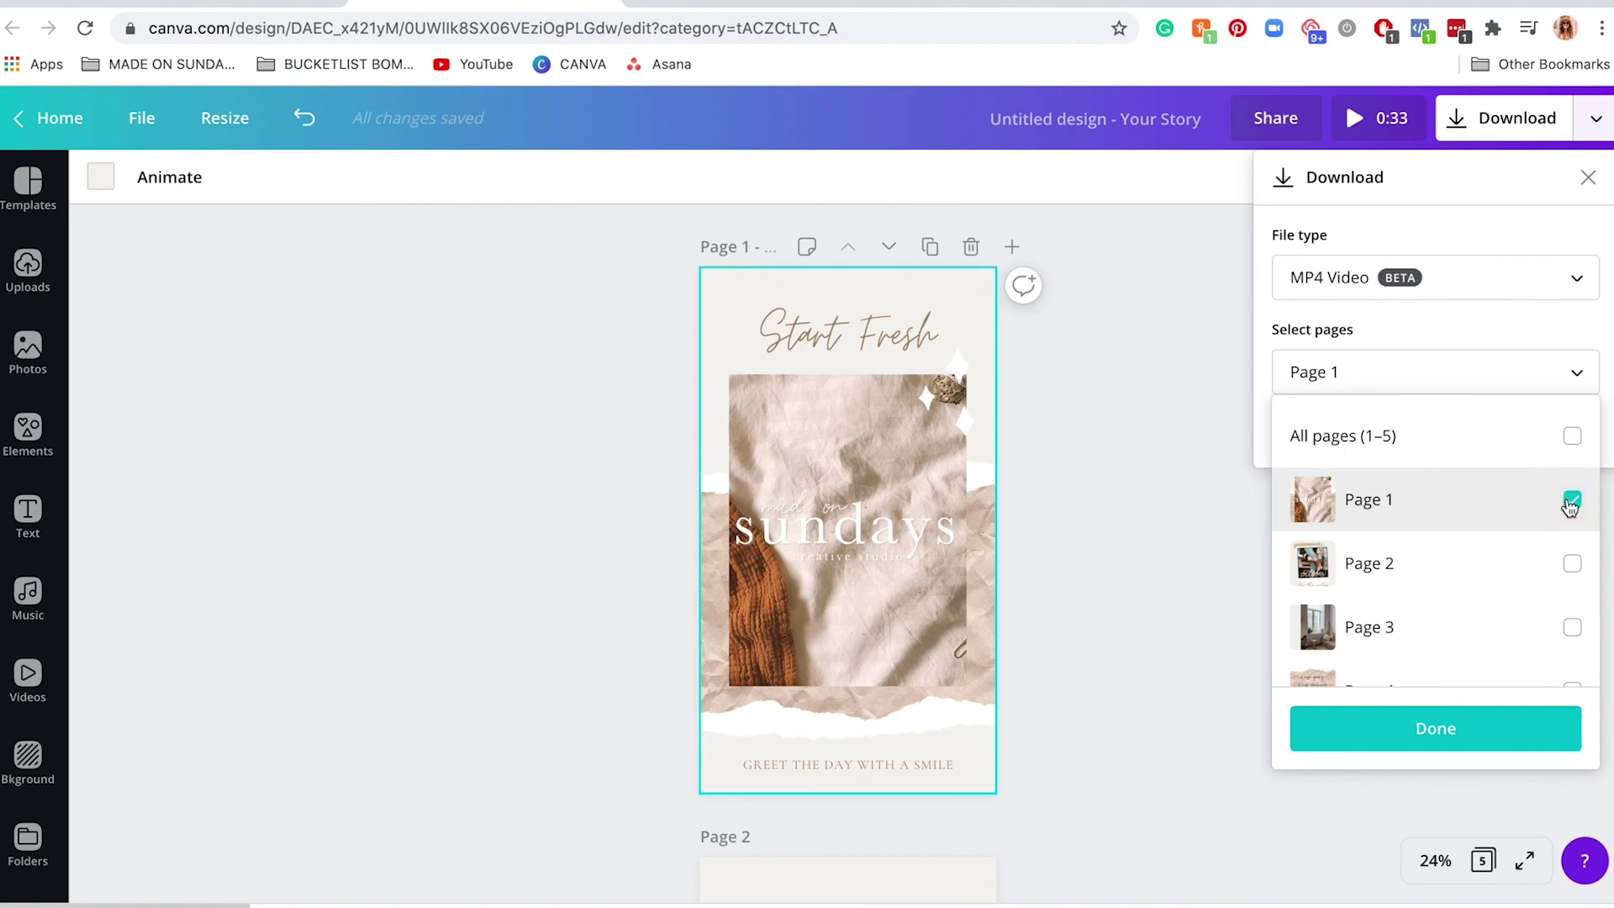
pyautogui.click(1394, 338)
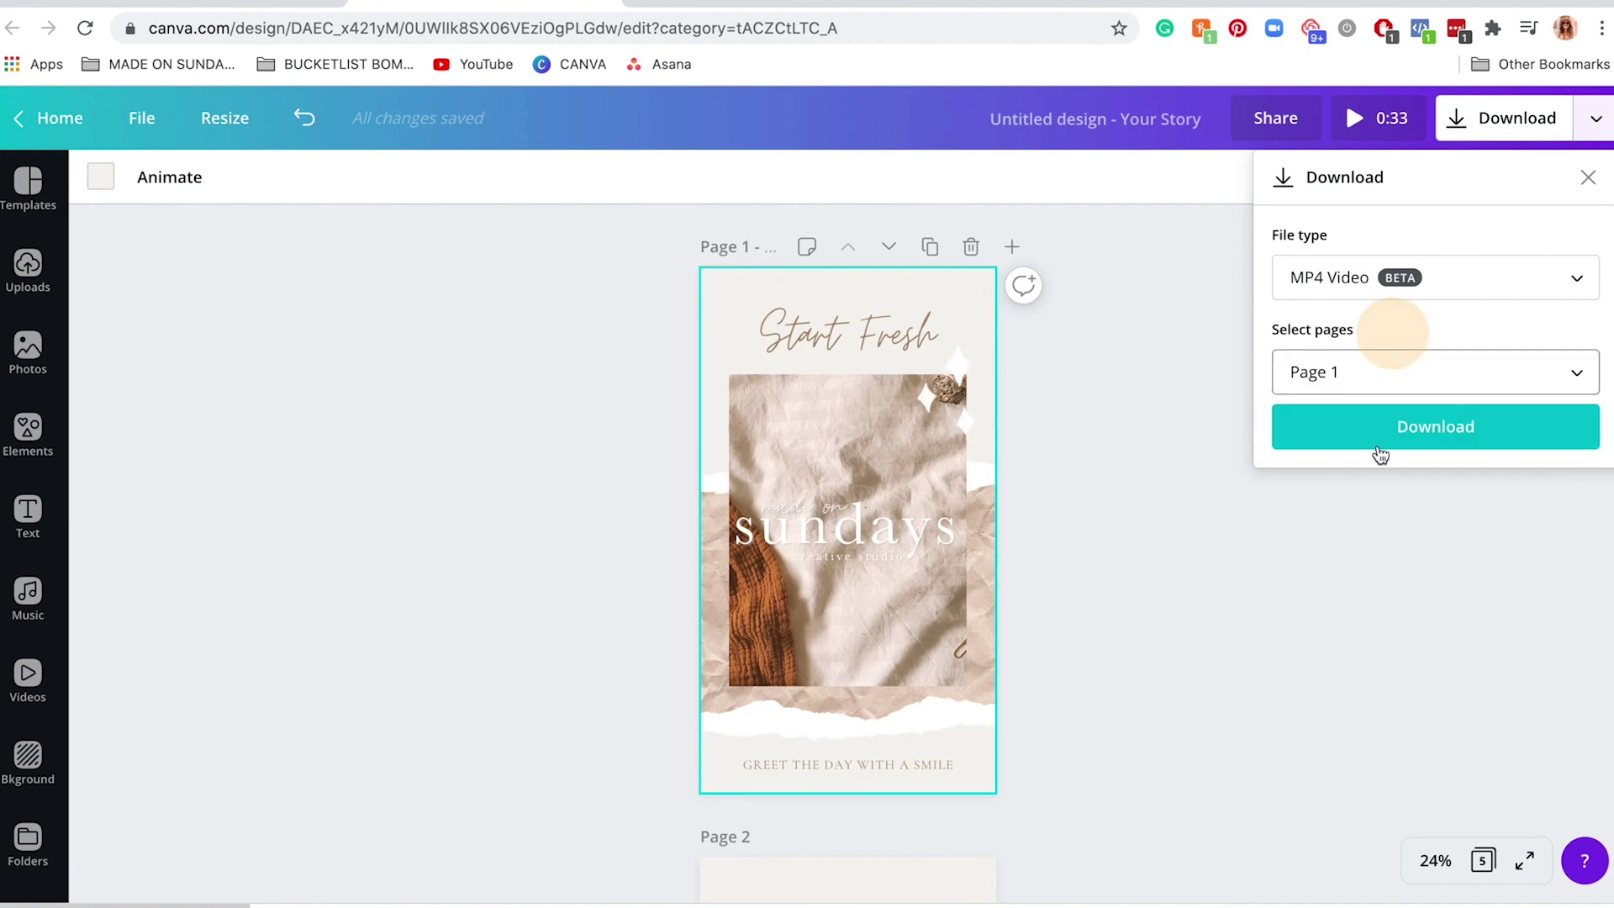
pyautogui.click(1374, 441)
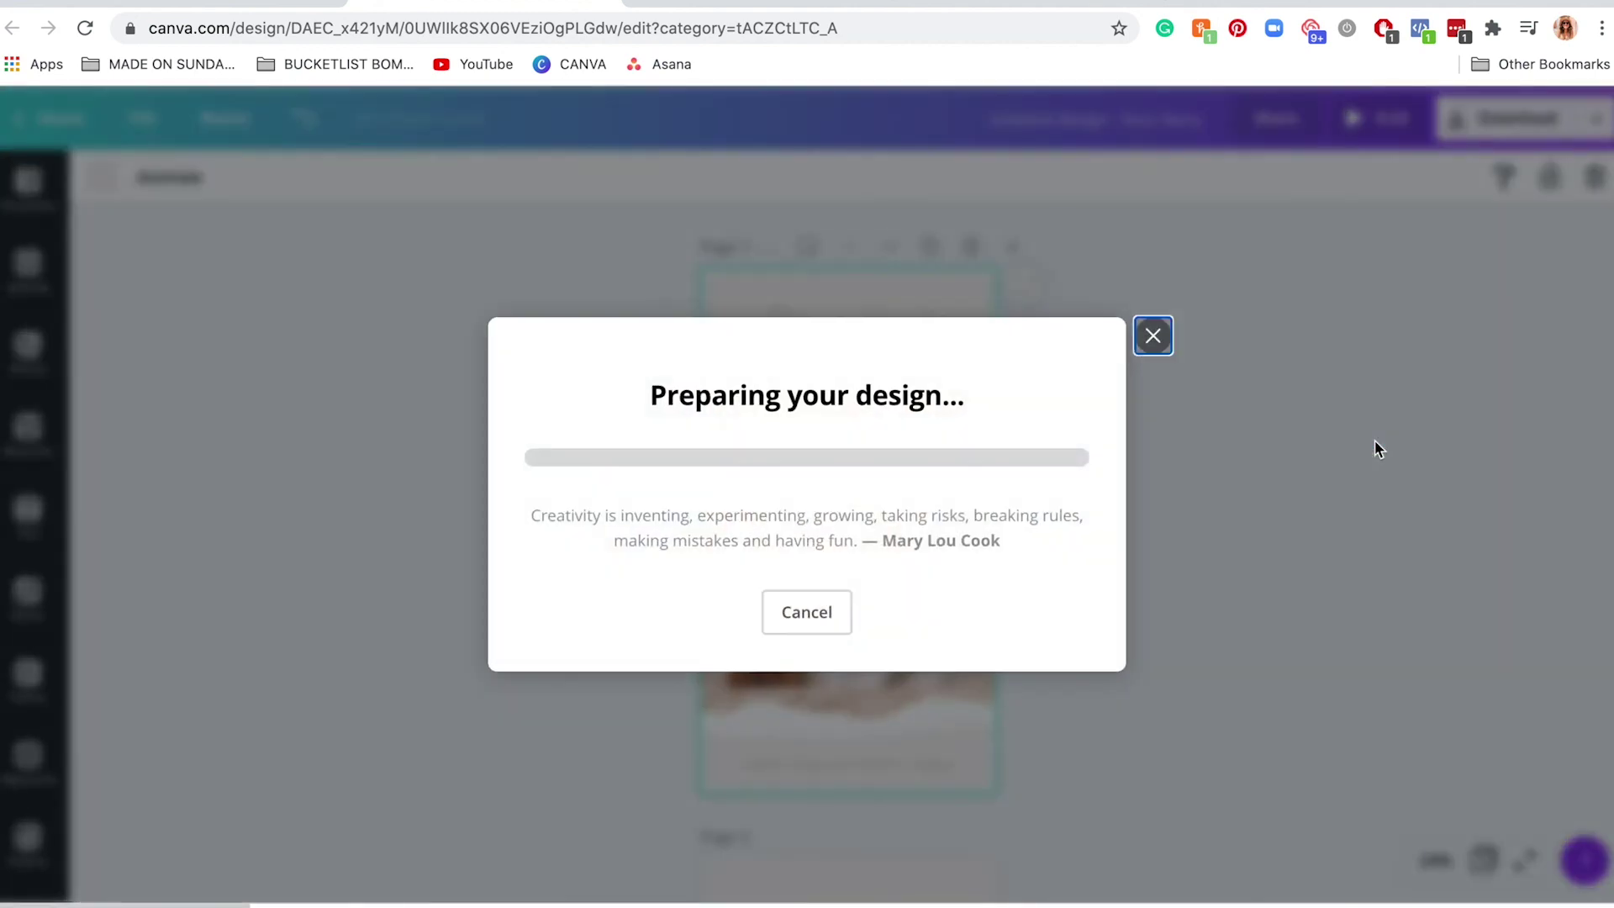